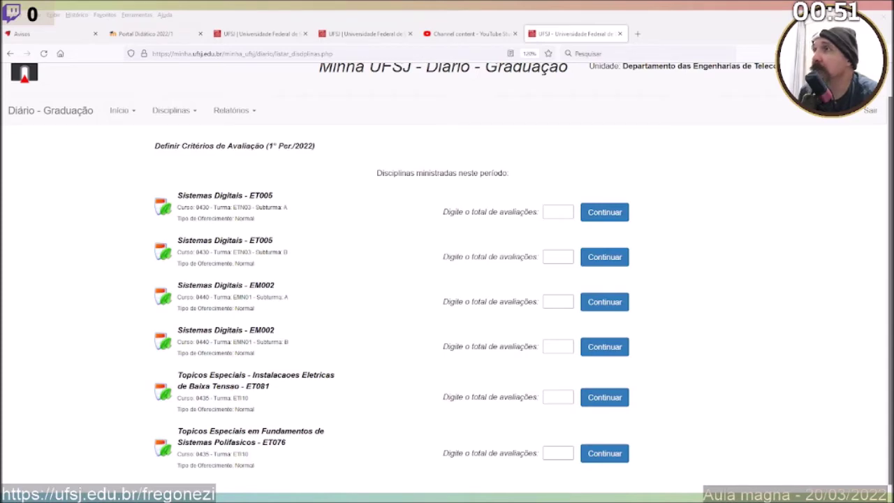
Check the final-grade formula (P1 + P2 + P3) / 3 in the Baixa Tensão and Polifásicos plans.
{"action": "key", "text": "alt+Tab"}
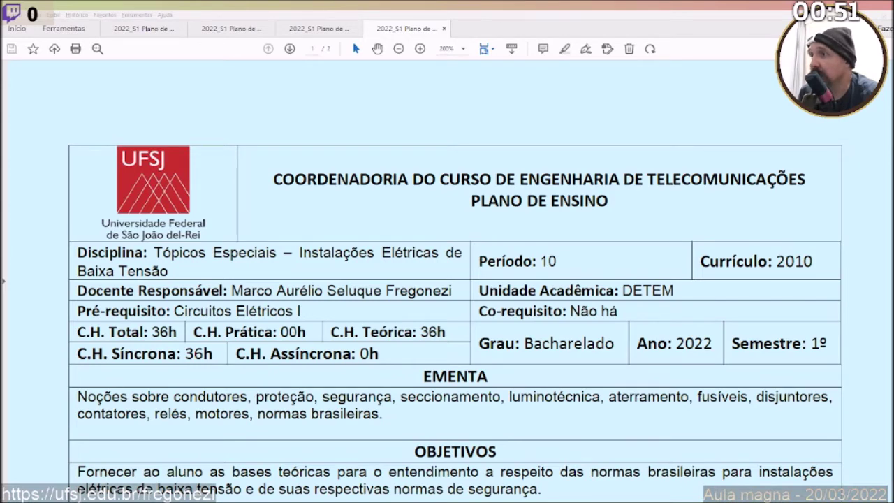
{"action": "key", "text": "ctrl+Tab"}
{"action": "scroll", "coordinate": [417, 399], "scroll_direction": "down", "scroll_amount": 1}
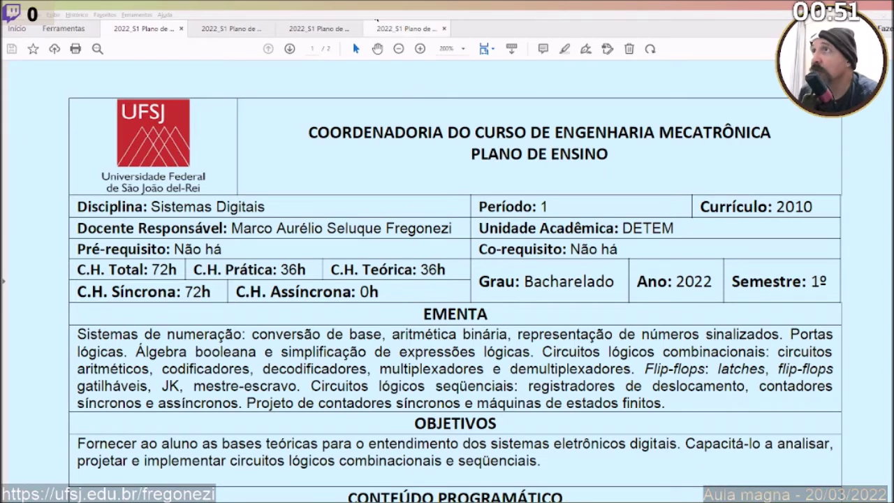
{"action": "left_click", "coordinate": [338, 29]}
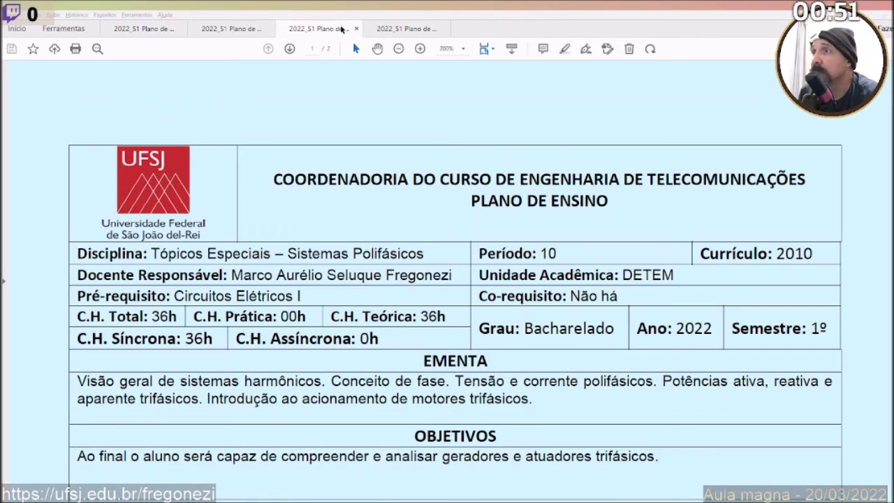
{"action": "left_click", "coordinate": [394, 31]}
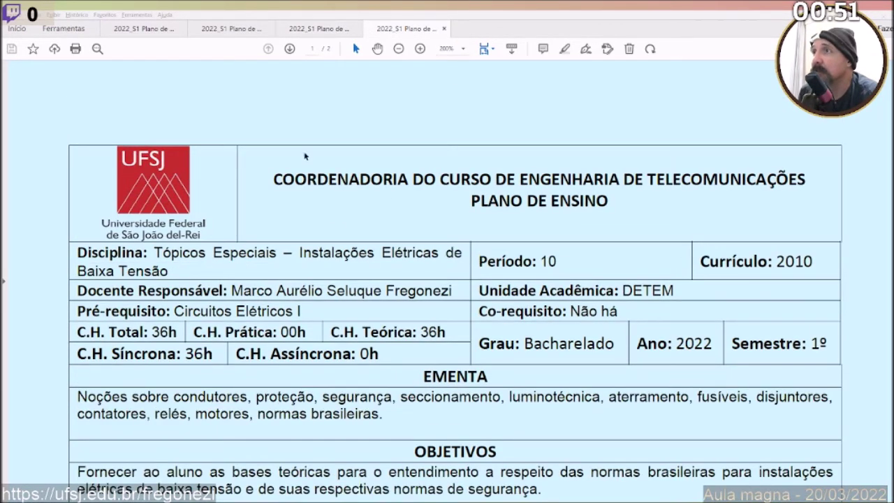
{"action": "left_click", "coordinate": [312, 37]}
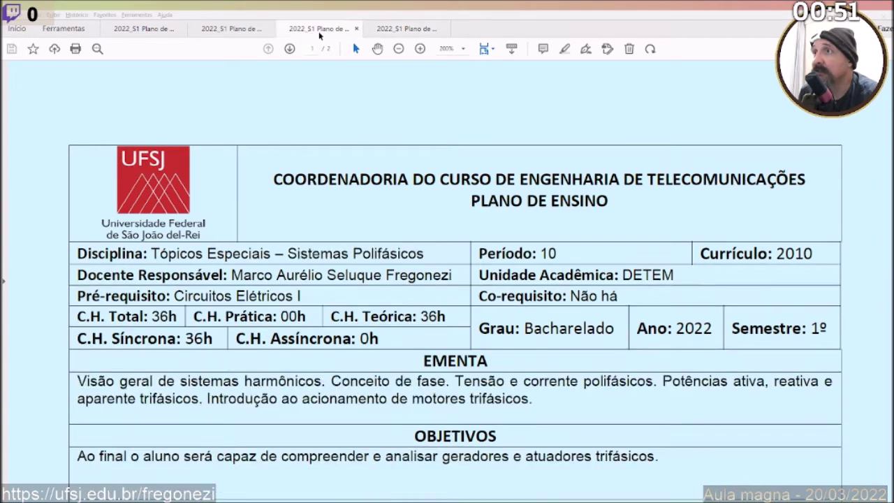
{"action": "left_click", "coordinate": [405, 33]}
{"action": "scroll", "coordinate": [404, 316], "scroll_direction": "down", "scroll_amount": 2}
{"action": "scroll", "coordinate": [404, 316], "scroll_direction": "down", "scroll_amount": 8}
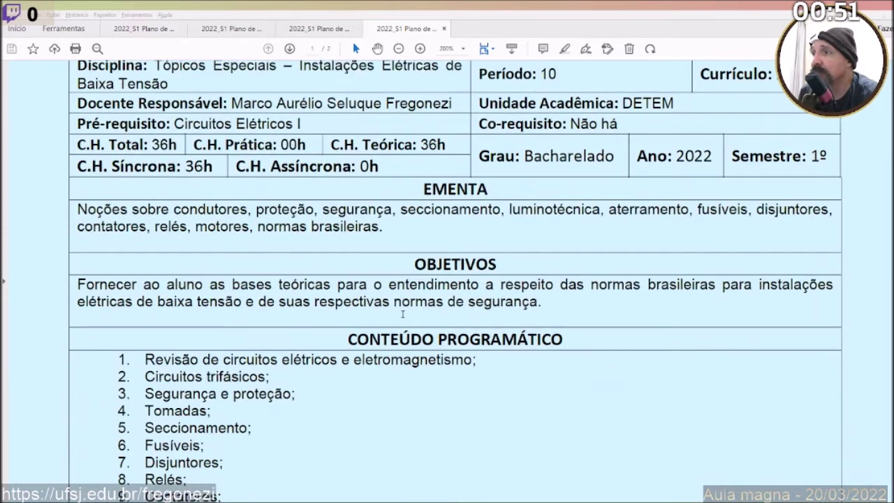
{"action": "scroll", "coordinate": [402, 313], "scroll_direction": "down", "scroll_amount": 1}
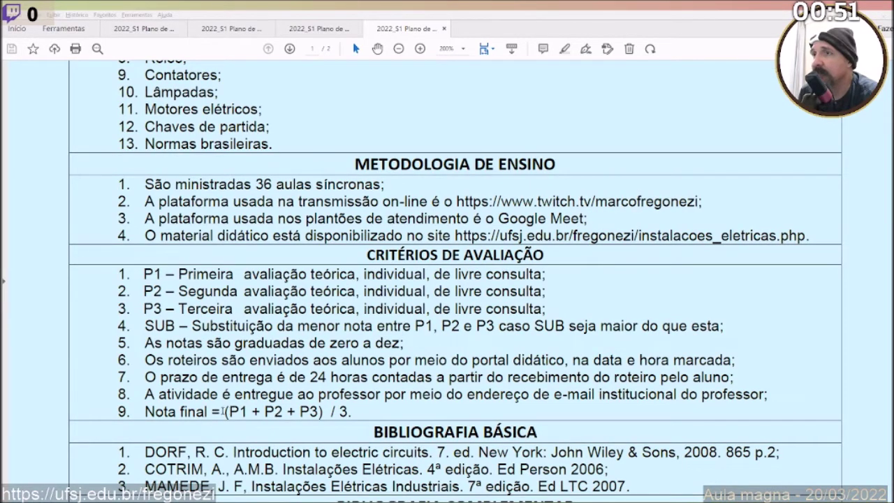
{"action": "left_click_drag", "start_coordinate": [224, 411], "coordinate": [352, 412]}
{"action": "left_click", "coordinate": [332, 31]}
{"action": "scroll", "coordinate": [323, 265], "scroll_direction": "down", "scroll_amount": 10}
{"action": "scroll", "coordinate": [323, 267], "scroll_direction": "down", "scroll_amount": 1}
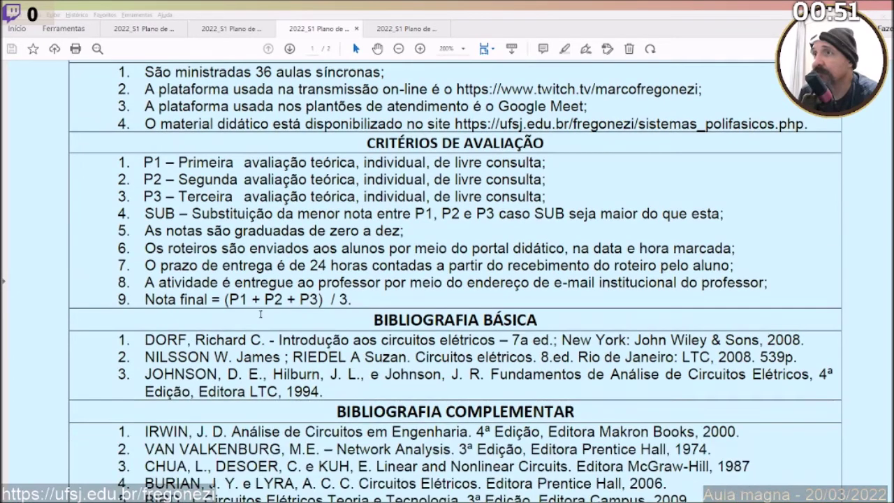
{"action": "left_click_drag", "start_coordinate": [224, 298], "coordinate": [353, 296]}
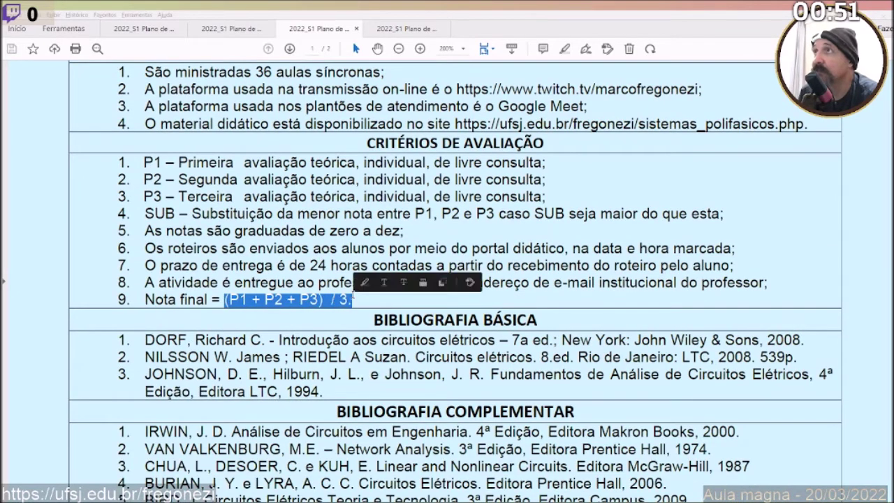
{"action": "left_click", "coordinate": [353, 297]}
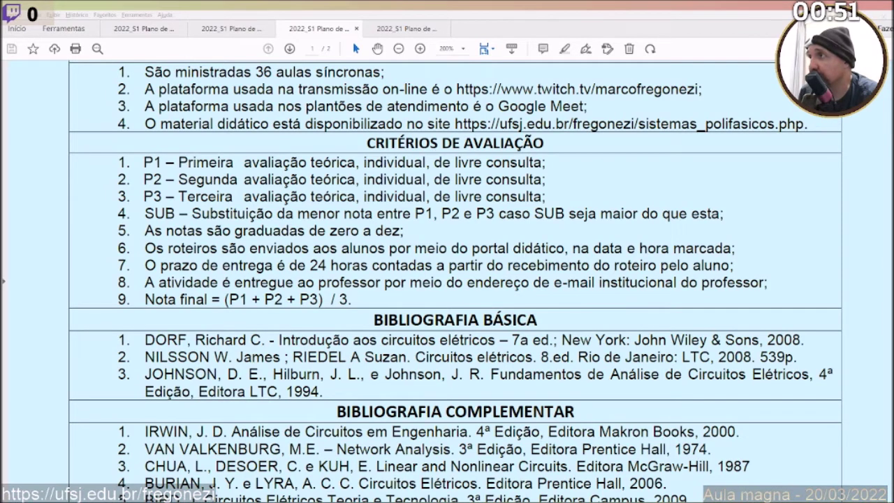
{"action": "key", "text": "alt+Tab"}
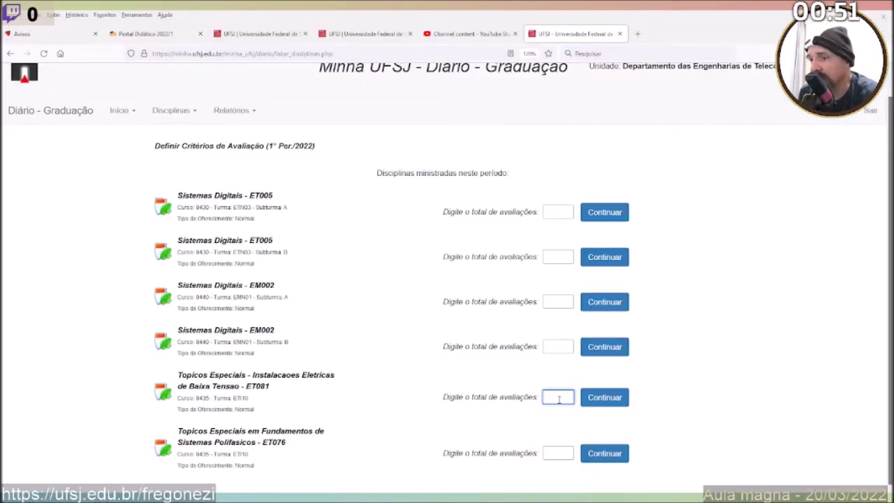
Enter 3 assessments for ET081 and continue to its criteria form.
{"action": "type", "text": "3"}
{"action": "left_click", "coordinate": [604, 399]}
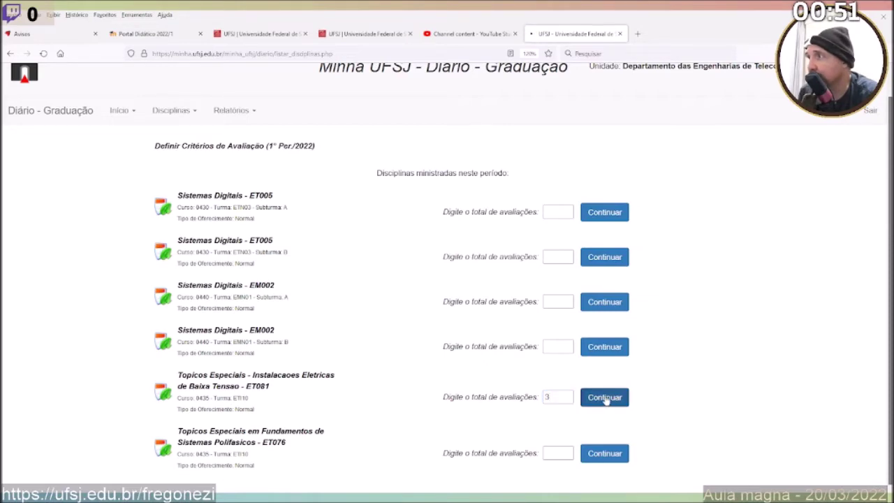
{"action": "left_click", "coordinate": [353, 342]}
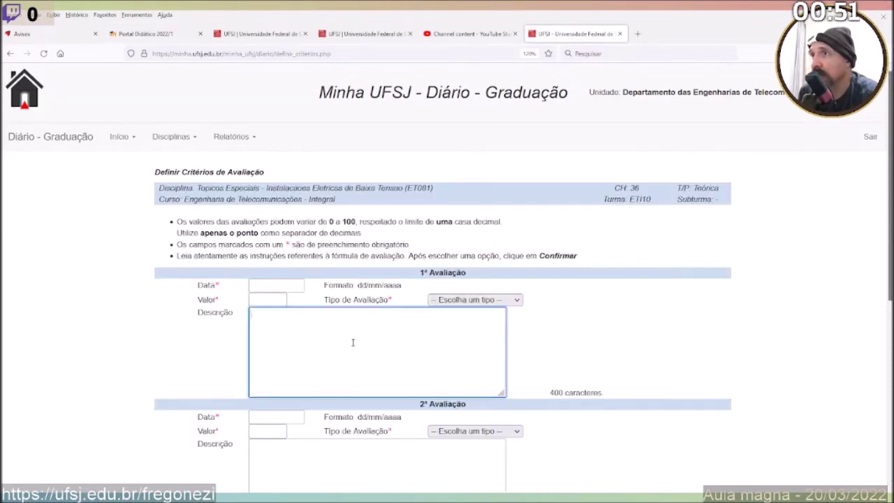
{"action": "scroll", "coordinate": [353, 343], "scroll_direction": "down", "scroll_amount": 3}
{"action": "scroll", "coordinate": [352, 342], "scroll_direction": "up", "scroll_amount": 1}
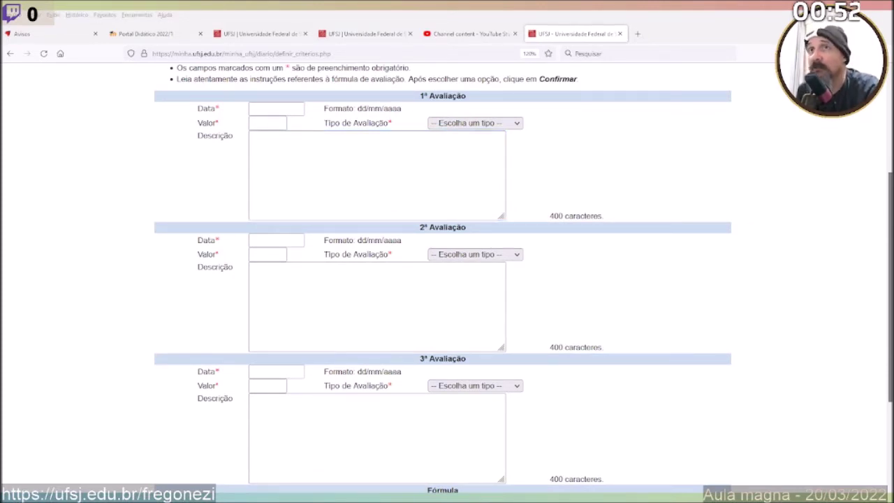
Paste 'Primeira', 'Segunda' and 'Terceira atividade assíncrona' into the three Descrição boxes.
{"action": "left_click", "coordinate": [342, 183]}
{"action": "type", "text": "Primeira atividade assíncrona"}
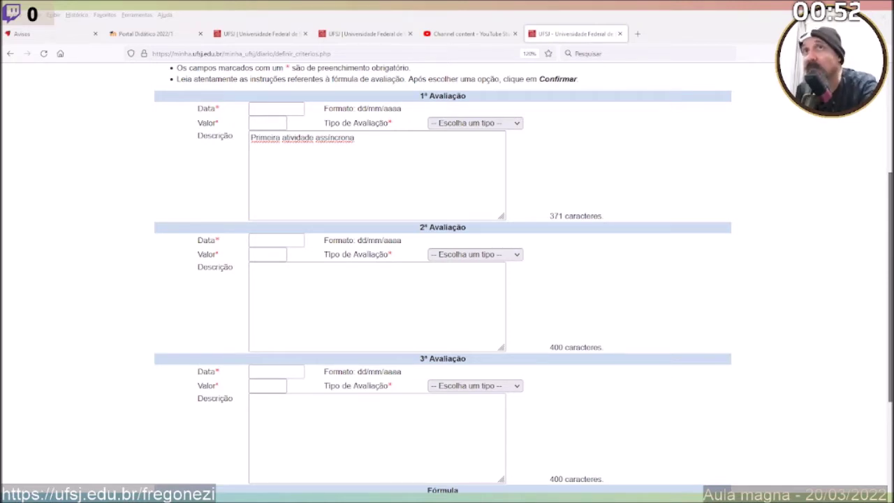
{"action": "left_click", "coordinate": [275, 200]}
{"action": "left_click", "coordinate": [285, 287]}
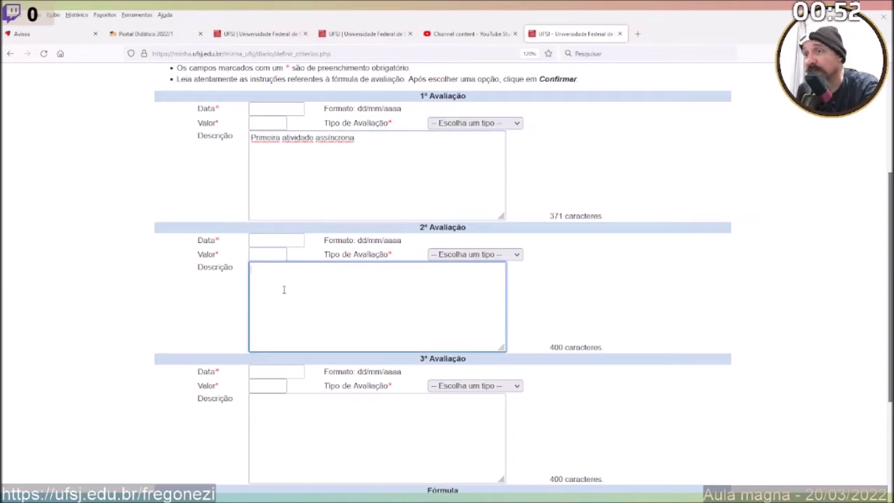
{"action": "type", "text": "Segunda atividade assíncrona"}
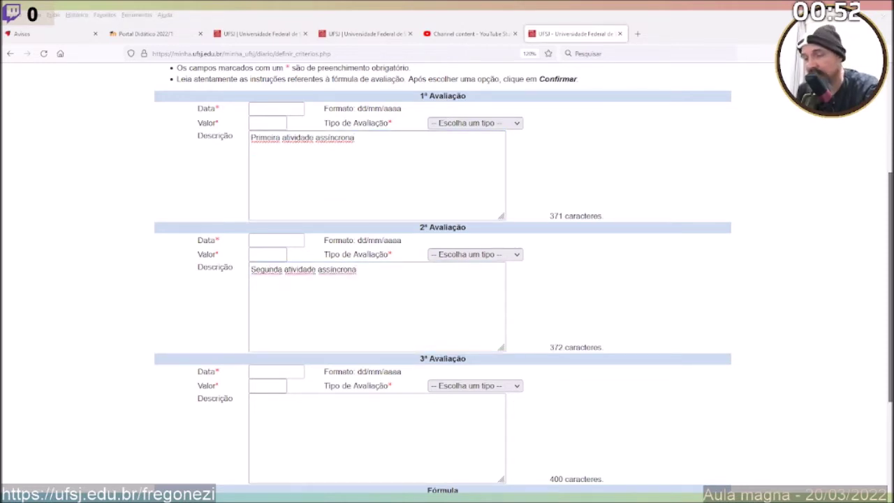
{"action": "left_click", "coordinate": [323, 331]}
{"action": "left_click", "coordinate": [296, 435]}
{"action": "type", "text": "Terceira atividade assíncrona"}
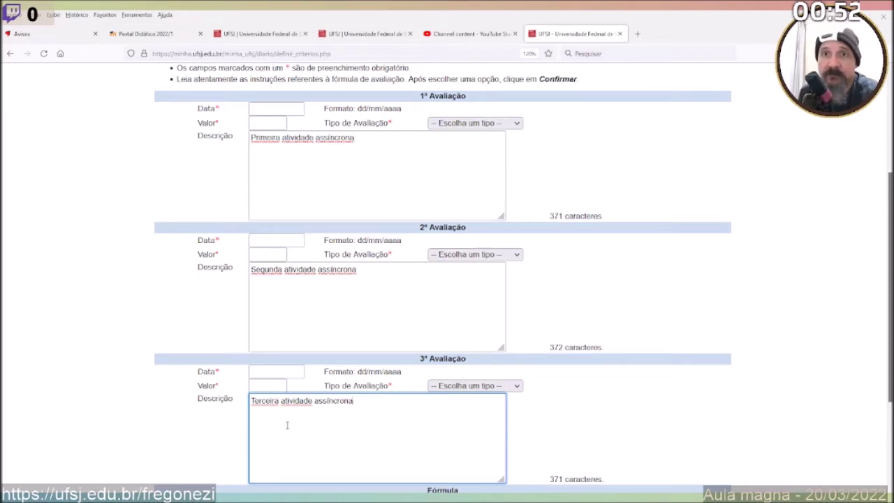
{"action": "key", "text": "alt+Tab"}
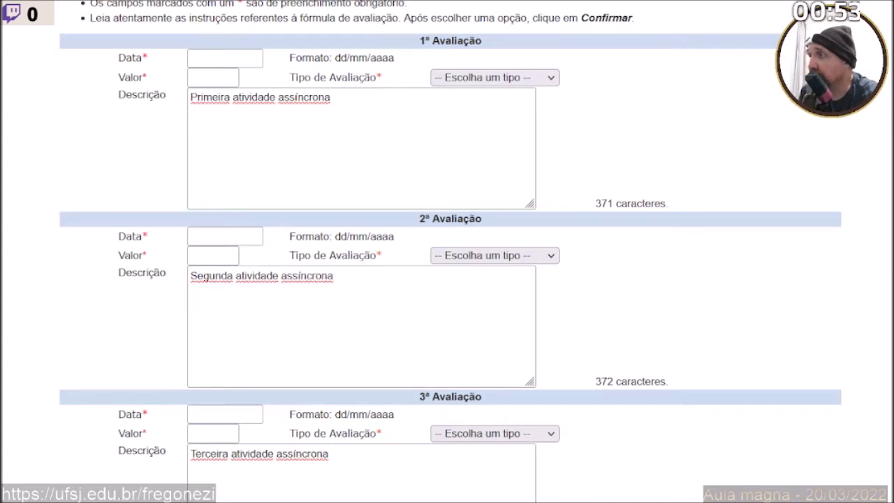
Bring up the Sistemas Polifásicos course plan in Foxit PDF Reader.
{"action": "key", "text": "alt+Tab"}
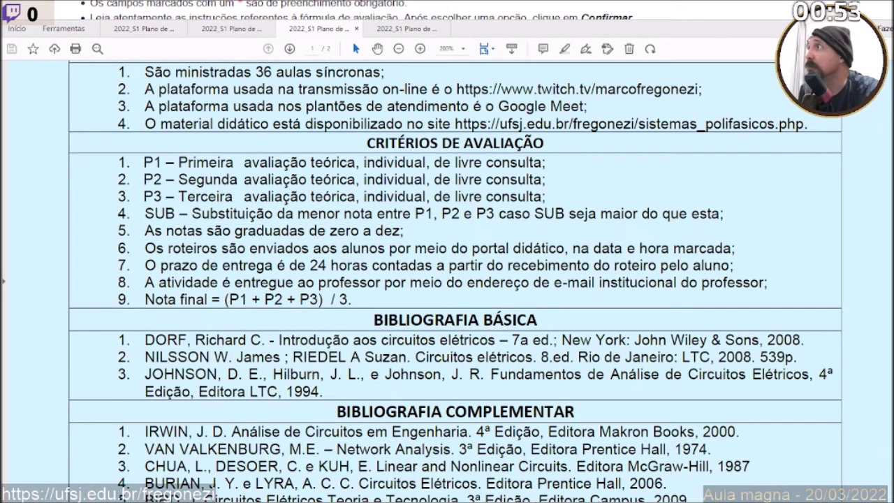
Check the Polifásicos plan's C.H. Teórica and the Nota final formula (P1 + P2 + P3) / 3.
{"action": "scroll", "coordinate": [460, 178], "scroll_direction": "up", "scroll_amount": 4}
{"action": "scroll", "coordinate": [459, 178], "scroll_direction": "up", "scroll_amount": 10}
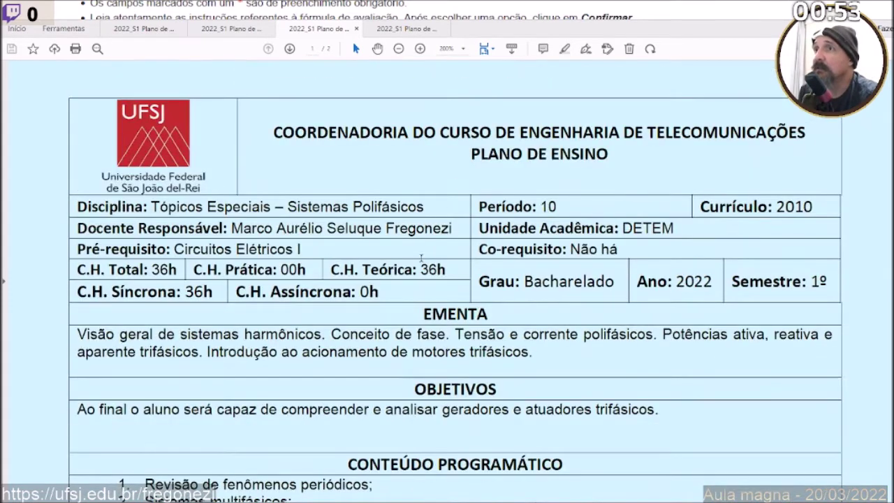
{"action": "double_click", "coordinate": [417, 270]}
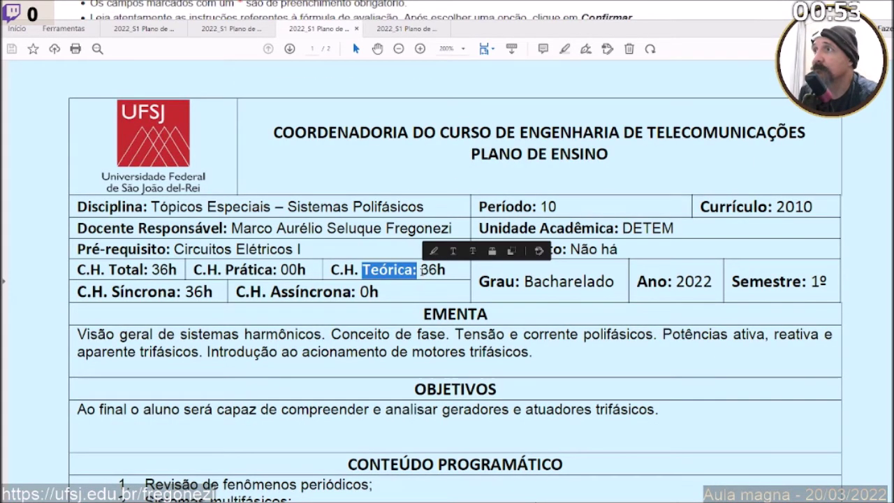
{"action": "left_click_drag", "start_coordinate": [421, 271], "coordinate": [437, 271]}
{"action": "scroll", "coordinate": [439, 269], "scroll_direction": "down", "scroll_amount": 3}
{"action": "scroll", "coordinate": [439, 269], "scroll_direction": "down", "scroll_amount": 11}
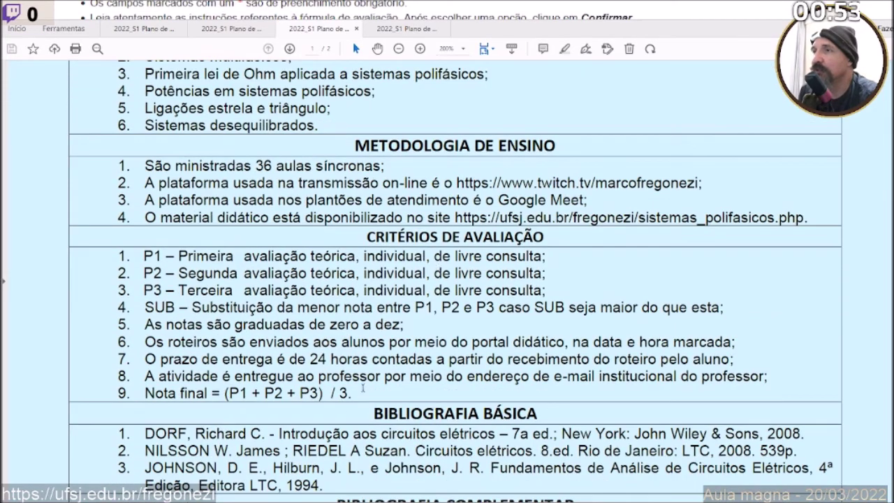
{"action": "left_click_drag", "start_coordinate": [231, 394], "coordinate": [320, 393]}
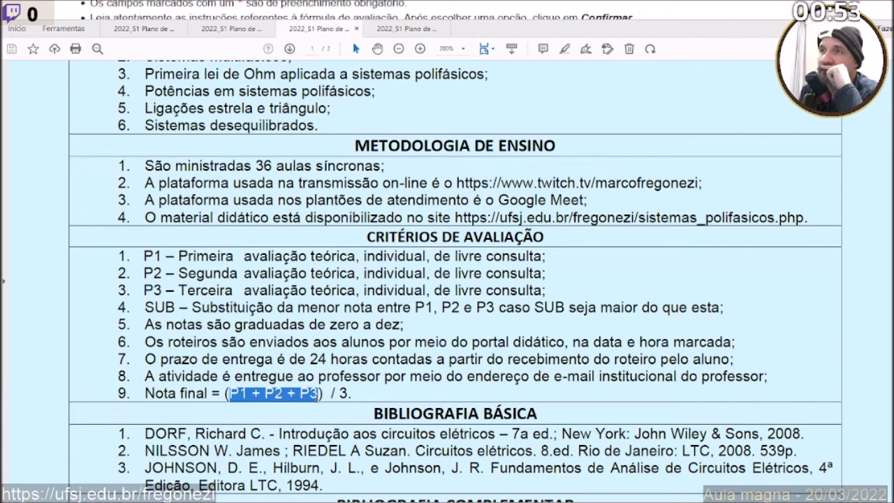
{"action": "left_click_drag", "start_coordinate": [338, 394], "coordinate": [347, 394]}
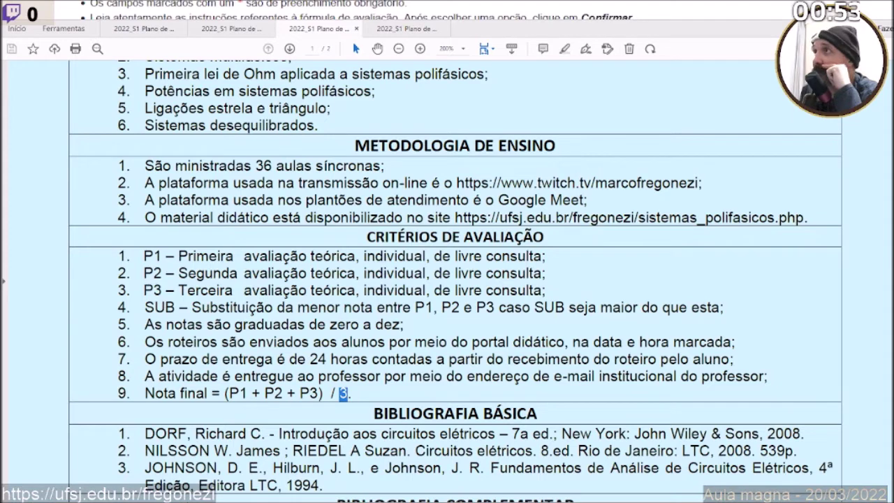
{"action": "key", "text": "alt+Tab"}
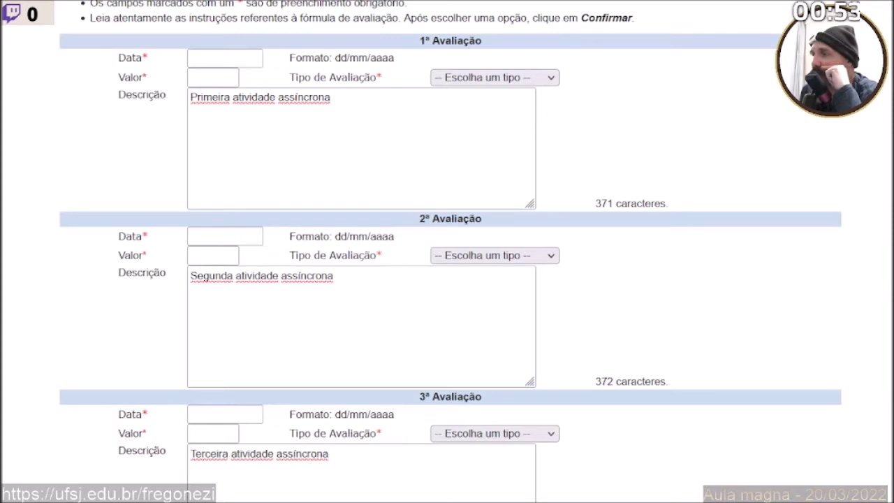
Add the lines '12 horas aula;' and '6 lançamentos;' to the first assessment's description.
{"action": "left_click", "coordinate": [335, 102]}
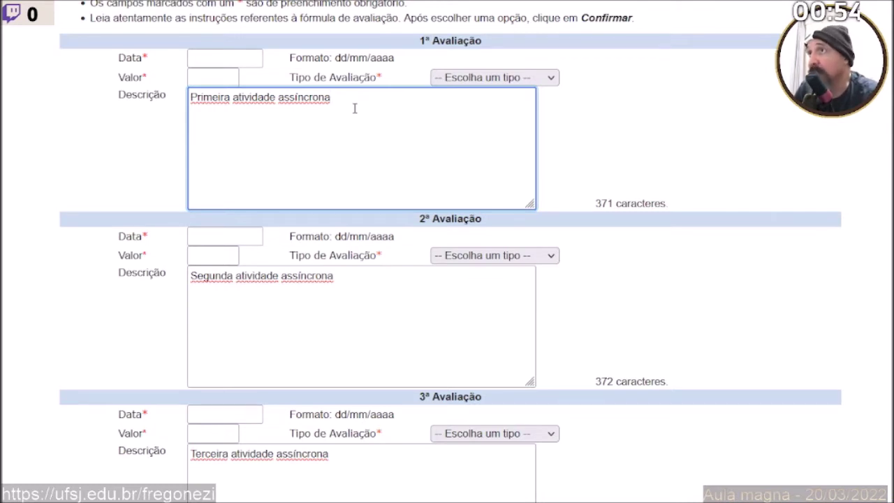
{"action": "type", "text": ";"}
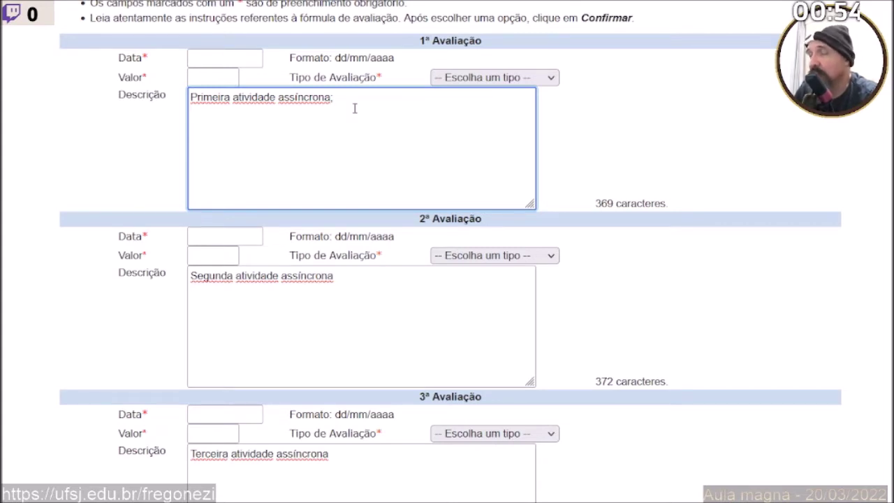
{"action": "type", "text": "12"}
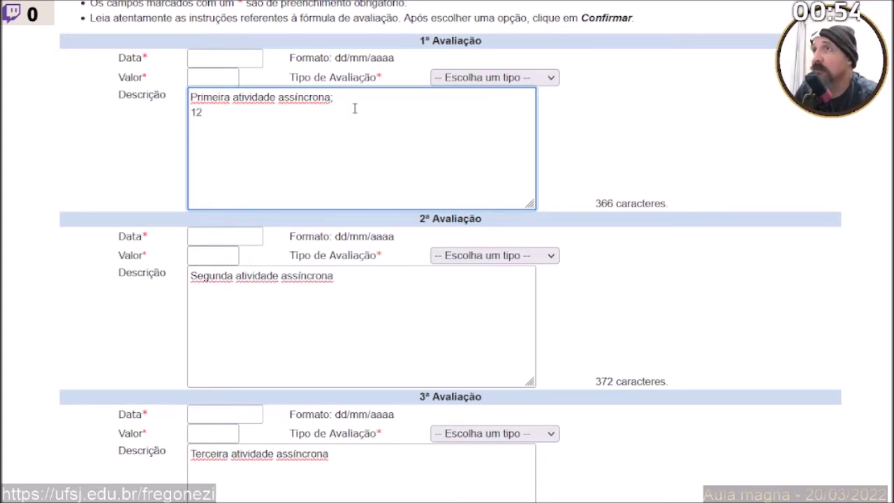
{"action": "type", "text": " horas"}
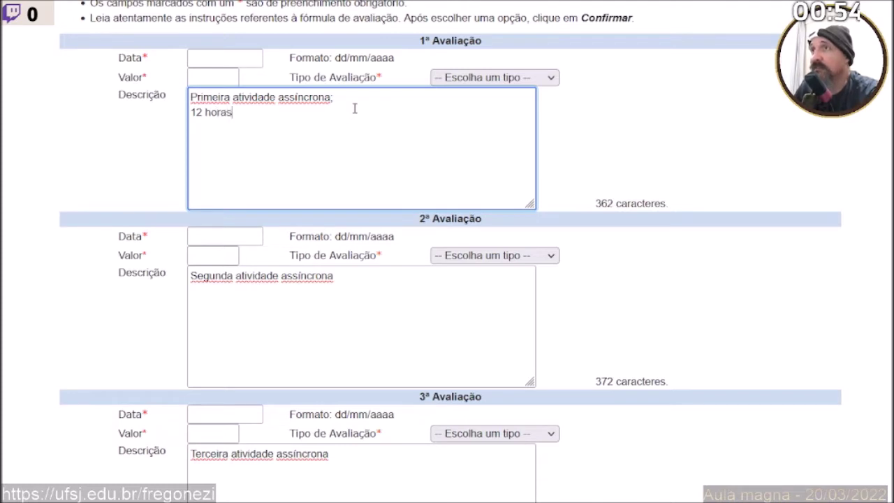
{"action": "type", "text": " aula"}
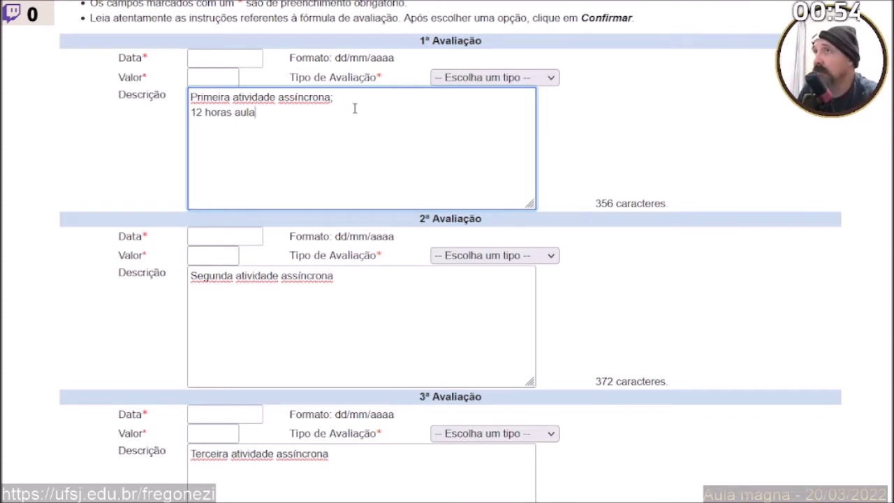
{"action": "key", "text": "shift+Home"}
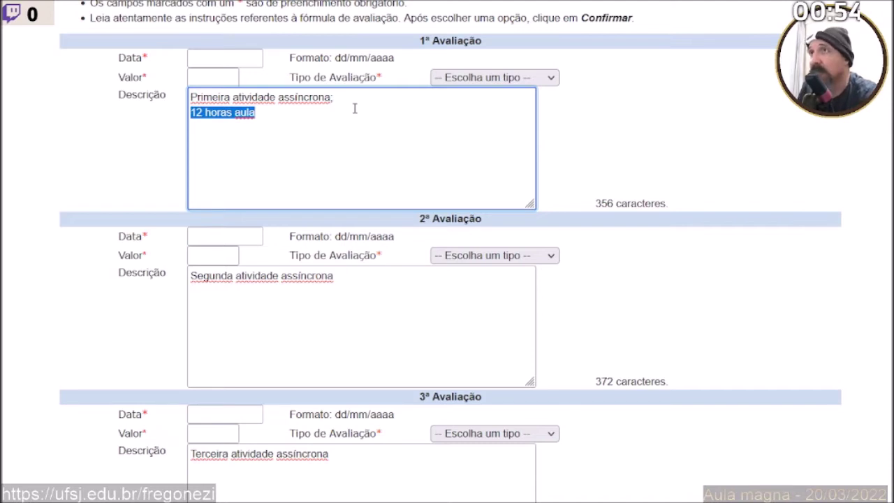
{"action": "key", "text": "End"}
{"action": "type", "text": ";"}
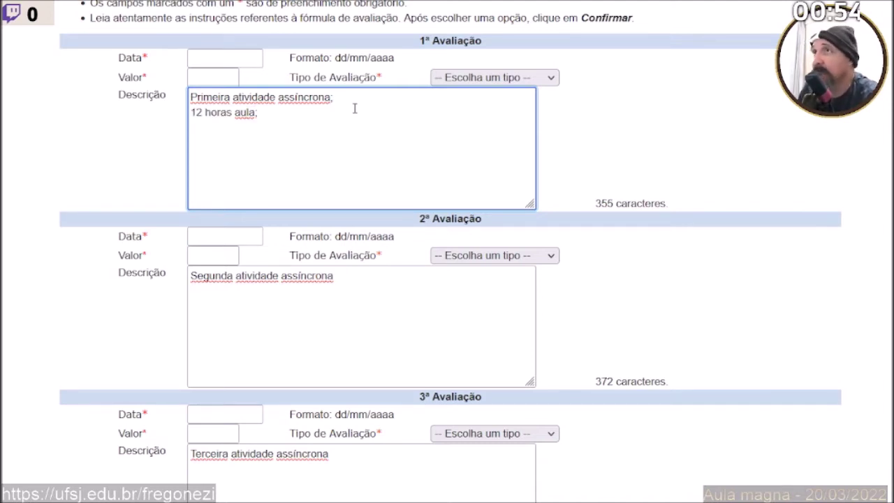
{"action": "key", "text": "Return"}
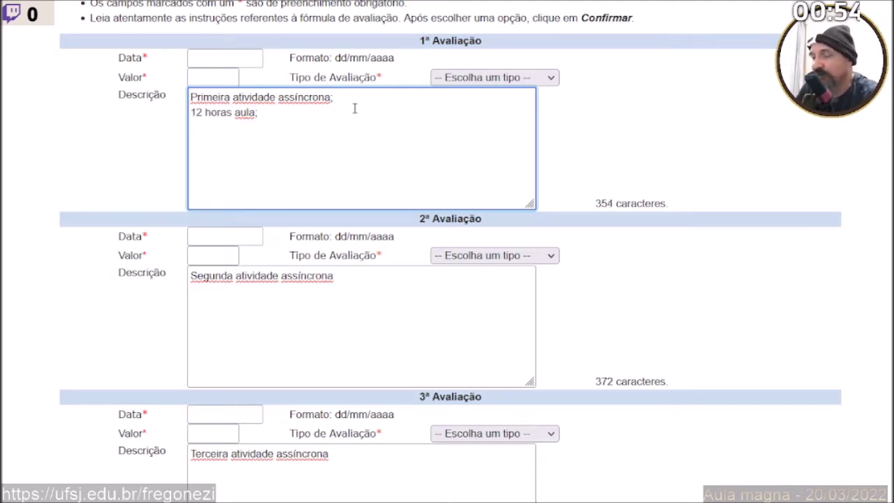
{"action": "type", "text": "6 "}
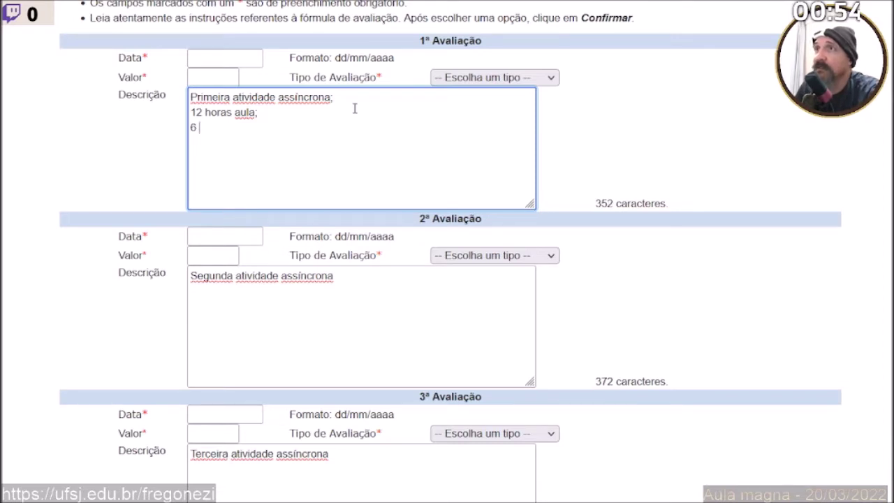
{"action": "type", "text": "lança"}
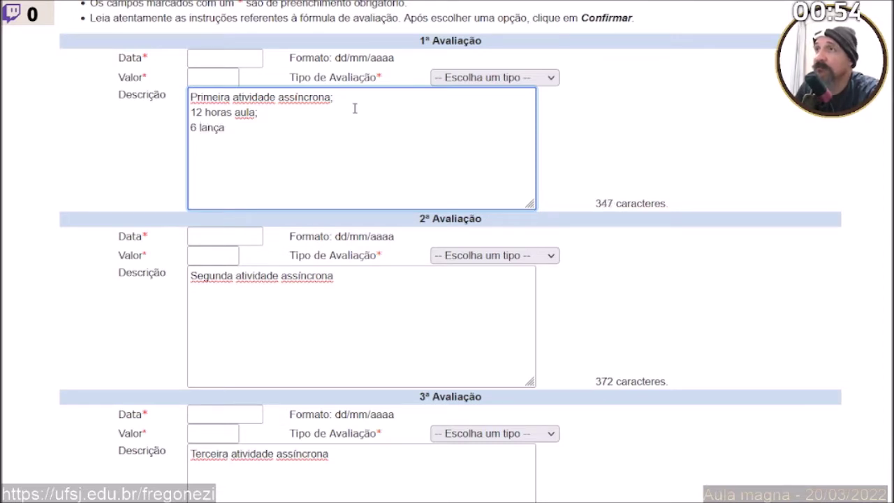
{"action": "type", "text": "mentos"}
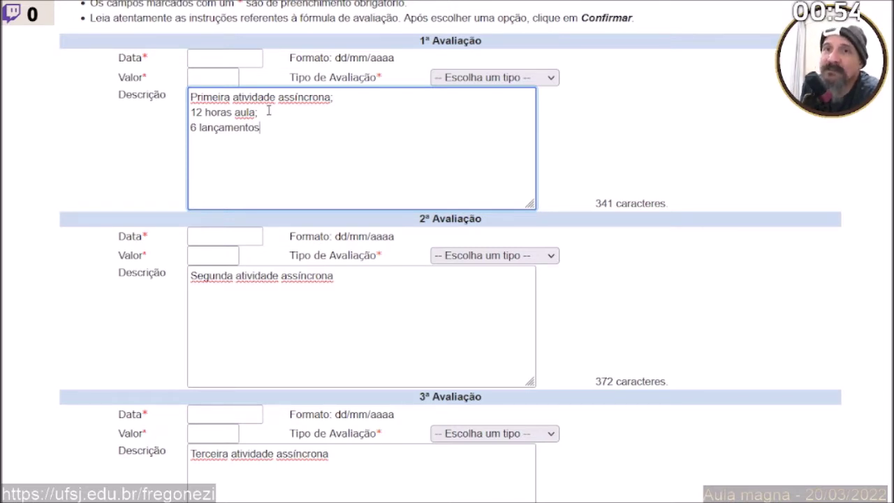
{"action": "left_click_drag", "start_coordinate": [260, 111], "coordinate": [202, 112]}
{"action": "triple_click", "coordinate": [192, 112]}
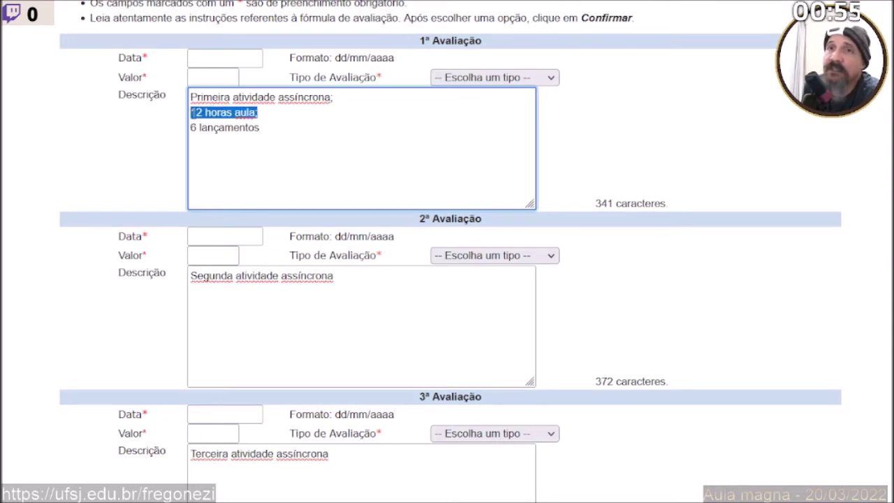
{"action": "left_click", "coordinate": [241, 159]}
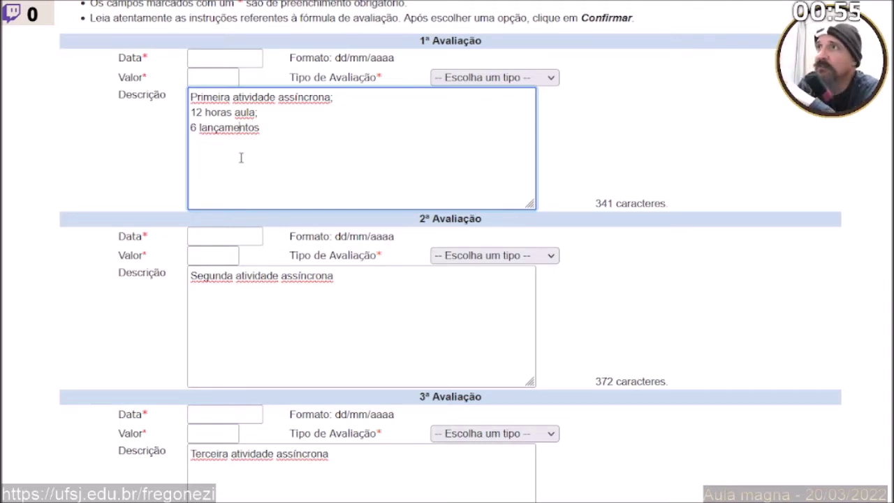
{"action": "left_click", "coordinate": [280, 130]}
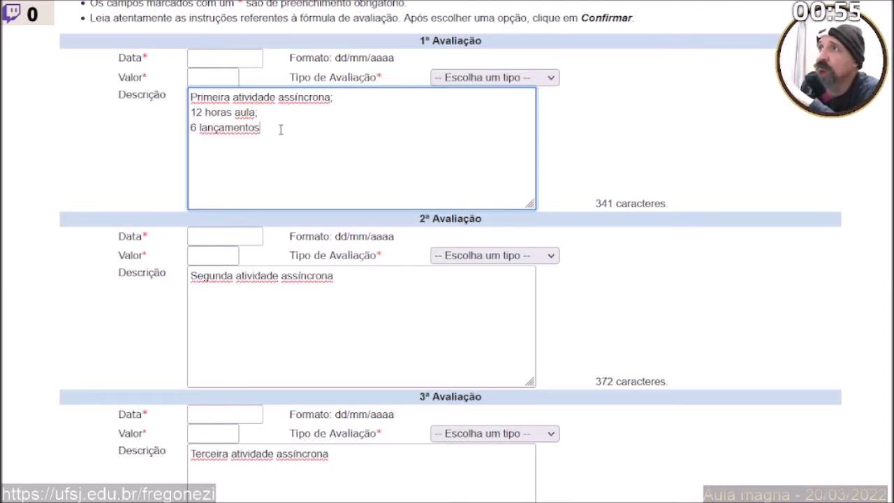
{"action": "type", "text": ";"}
Copy those two lines into the second and third assessment descriptions.
{"action": "left_click_drag", "start_coordinate": [279, 130], "coordinate": [174, 114]}
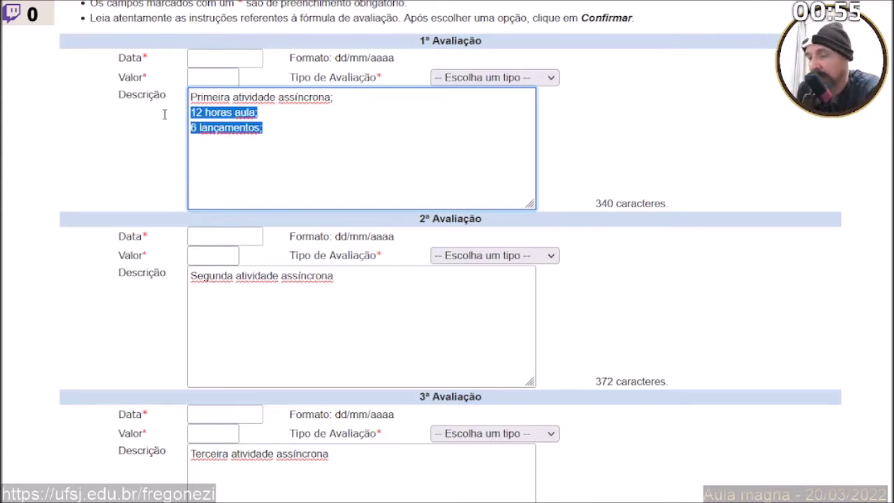
{"action": "key", "text": "ctrl+c"}
{"action": "left_click", "coordinate": [225, 323]}
{"action": "key", "text": "ctrl+v"}
{"action": "key", "text": "ctrl+z"}
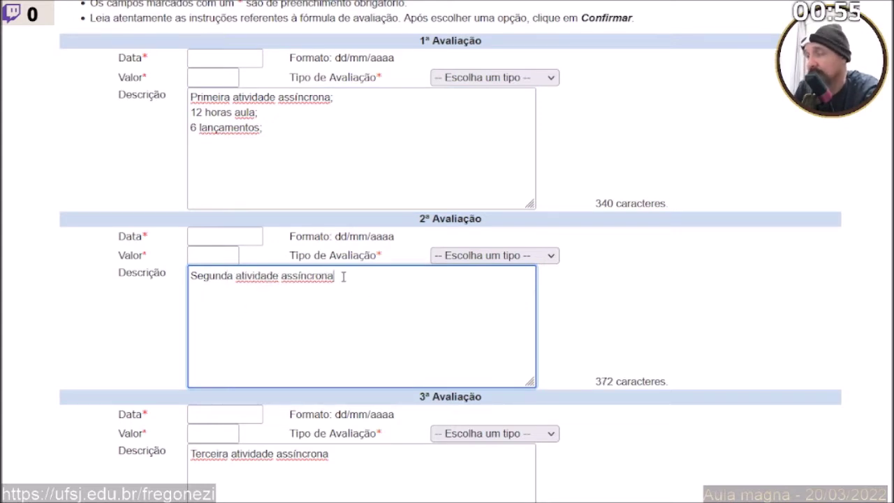
{"action": "type", "text": ";"}
{"action": "key", "text": "Return"}
{"action": "key", "text": "ctrl+v"}
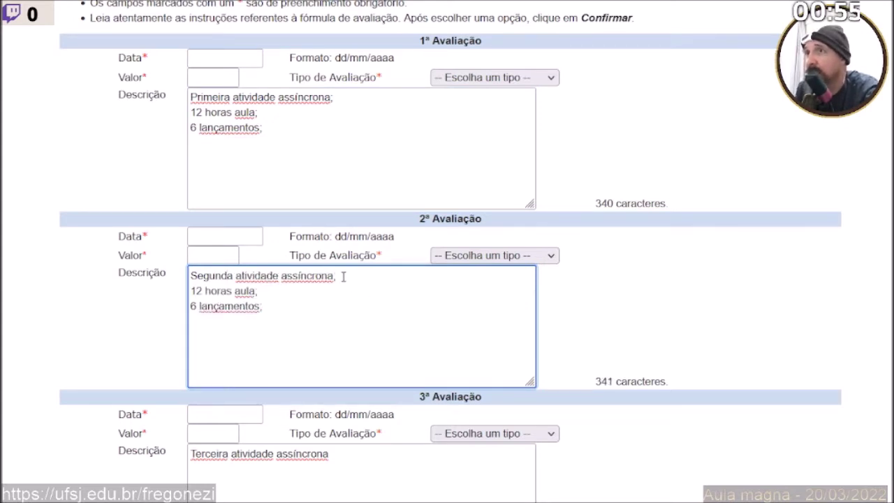
{"action": "left_click", "coordinate": [344, 458]}
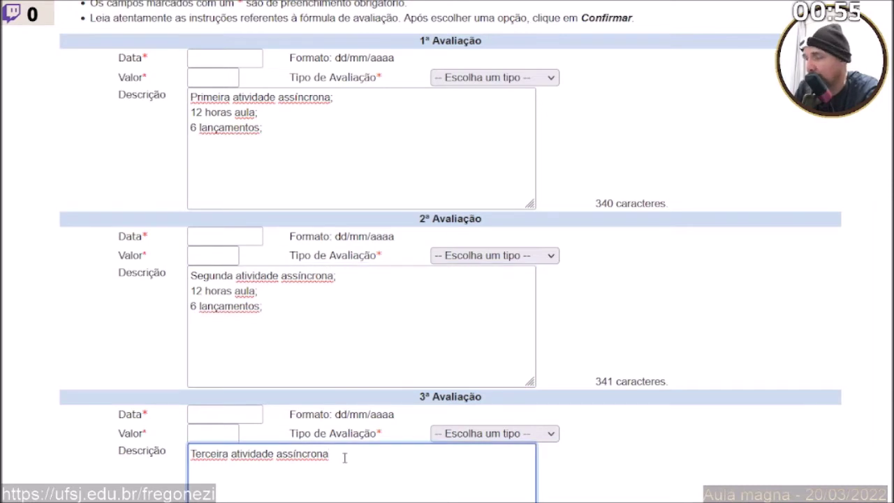
{"action": "type", "text": ";"}
{"action": "key", "text": "Return"}
{"action": "key", "text": "ctrl+v"}
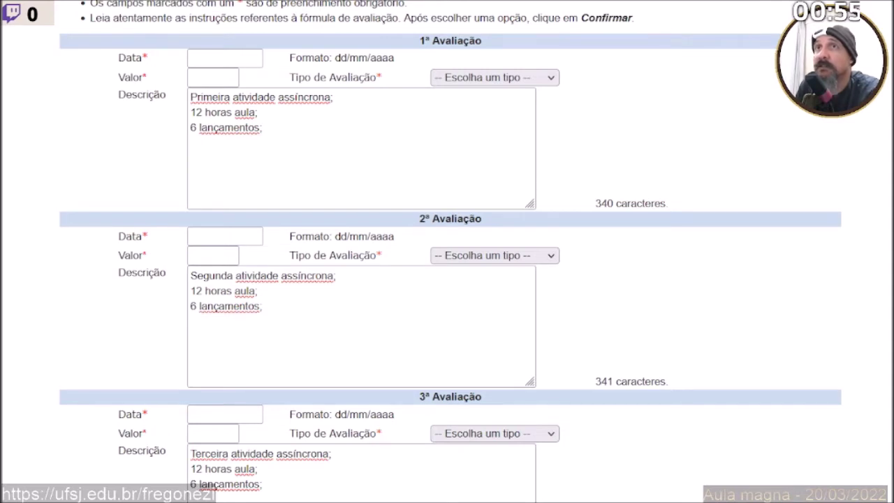
{"action": "key", "text": "alt+Tab"}
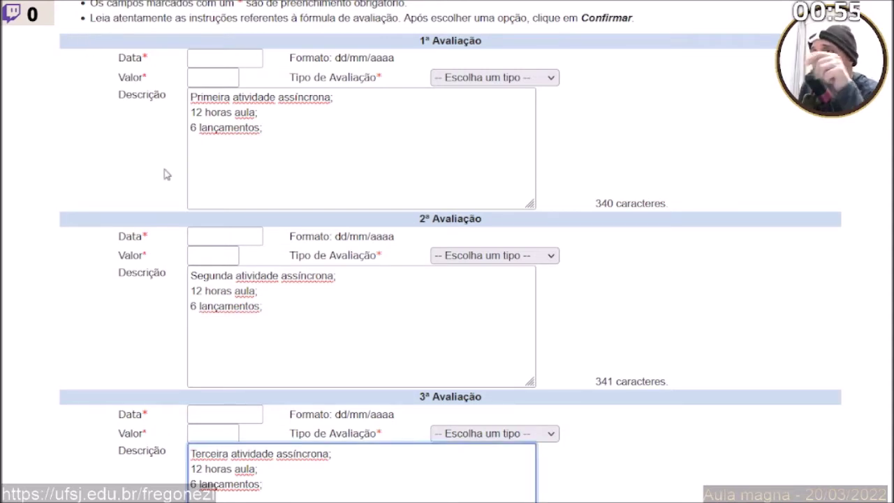
{"action": "left_click", "coordinate": [211, 60]}
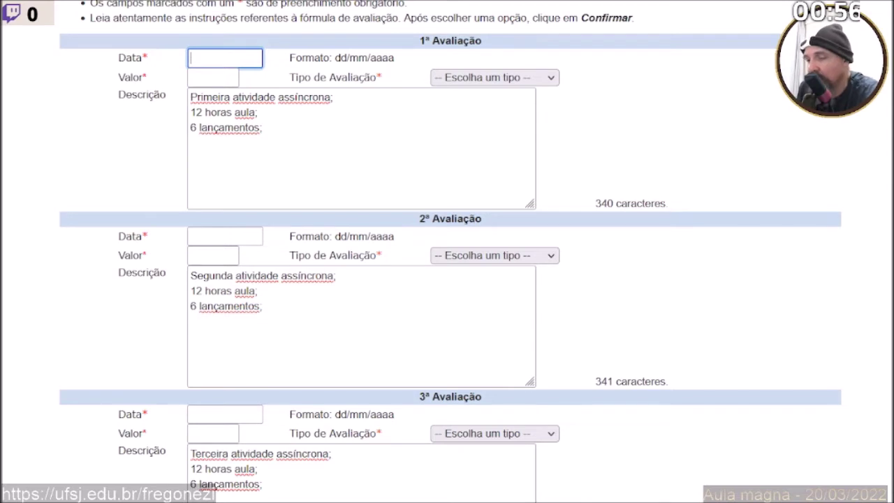
Date all three assessments 21/03/2022.
{"action": "type", "text": "21/"}
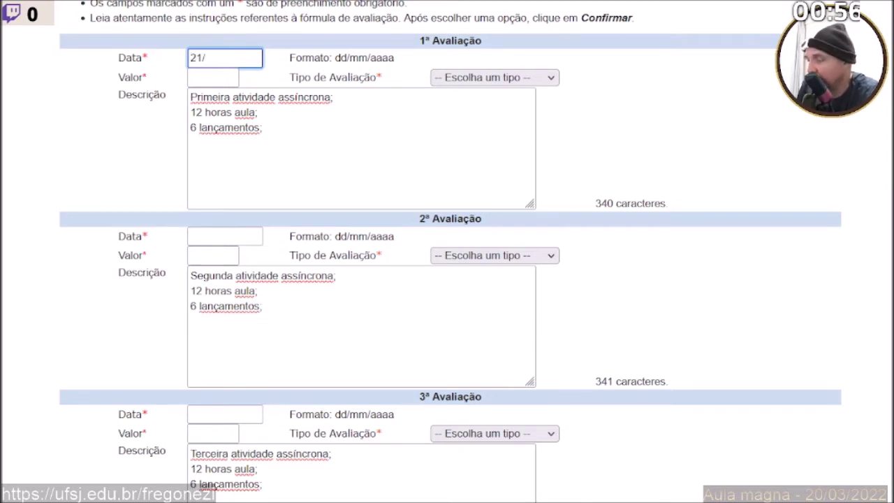
{"action": "type", "text": "0"}
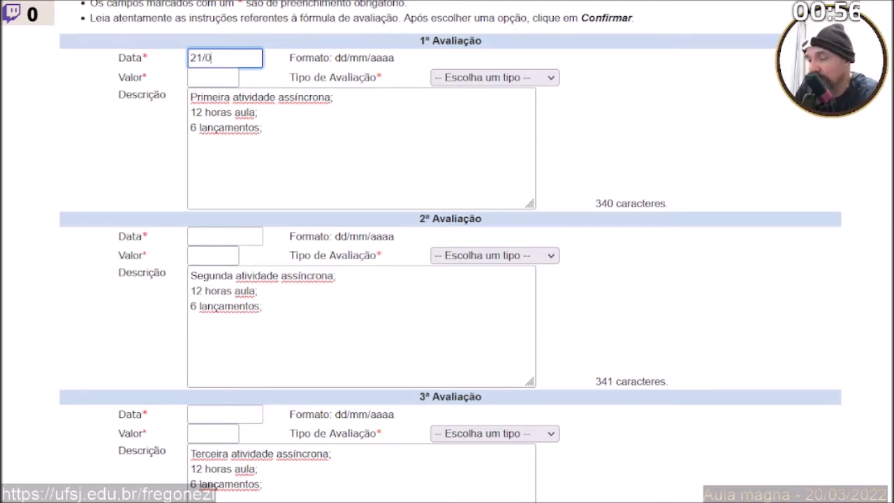
{"action": "type", "text": "3/20"}
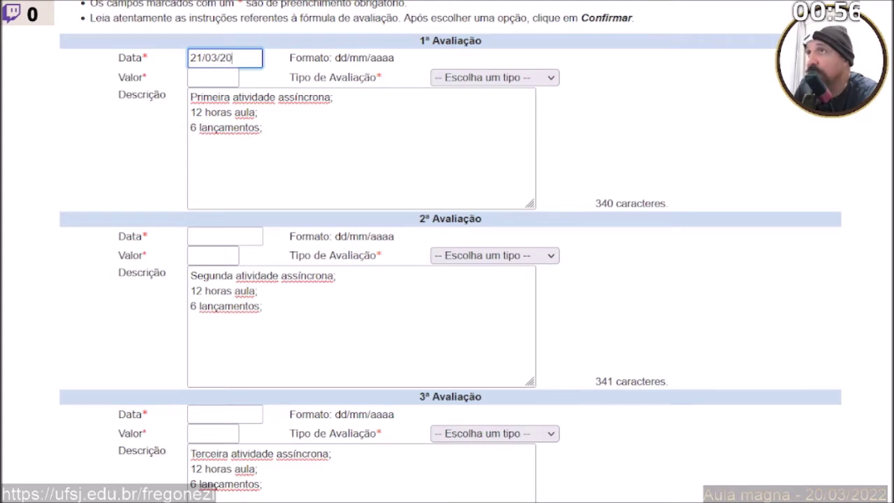
{"action": "type", "text": "122"}
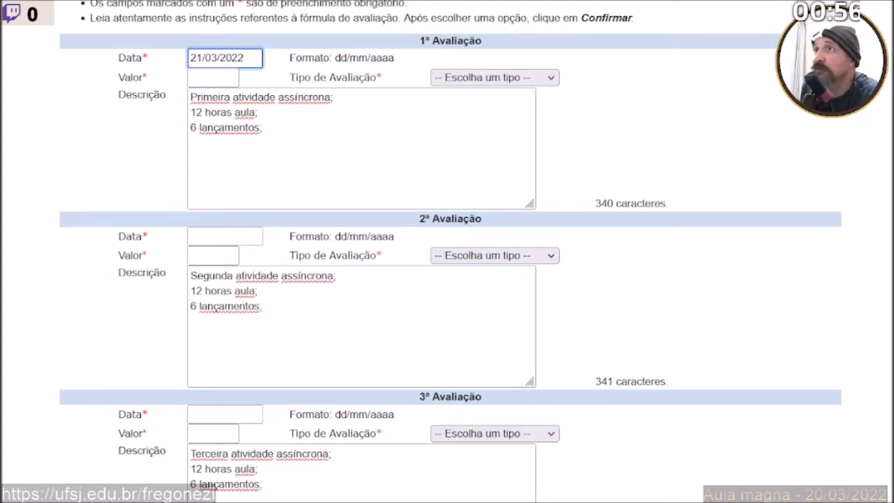
{"action": "left_click", "coordinate": [204, 237]}
{"action": "type", "text": "21/"}
{"action": "left_click_drag", "start_coordinate": [246, 58], "coordinate": [165, 59]}
{"action": "left_click", "coordinate": [207, 238]}
{"action": "key", "text": "ctrl+a"}
{"action": "key", "text": "ctrl+v"}
{"action": "left_click", "coordinate": [211, 412]}
{"action": "key", "text": "ctrl+v"}
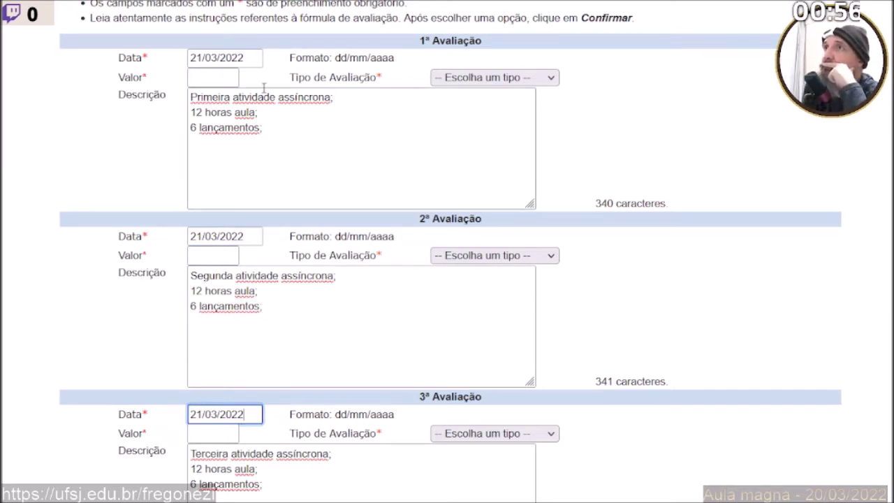
Give each of the three assessments a value of 10.
{"action": "left_click", "coordinate": [229, 76]}
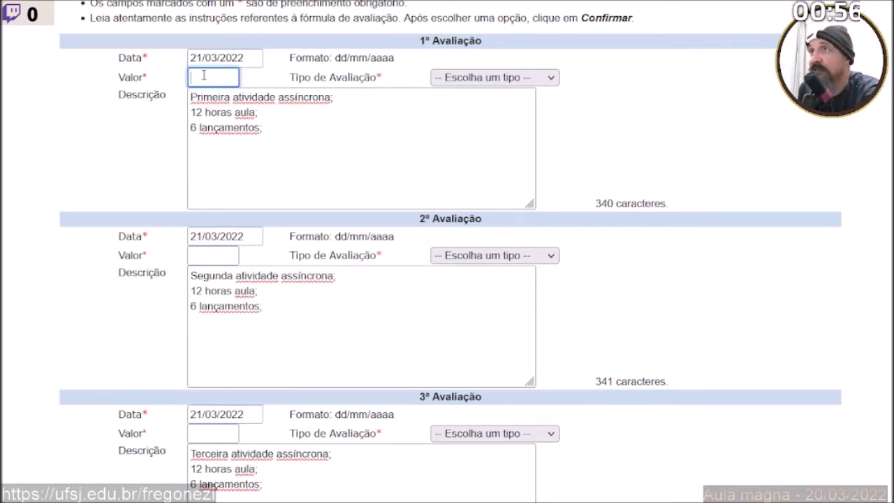
{"action": "type", "text": "12"}
{"action": "left_click_drag", "start_coordinate": [212, 79], "coordinate": [150, 82]}
{"action": "type", "text": "10"}
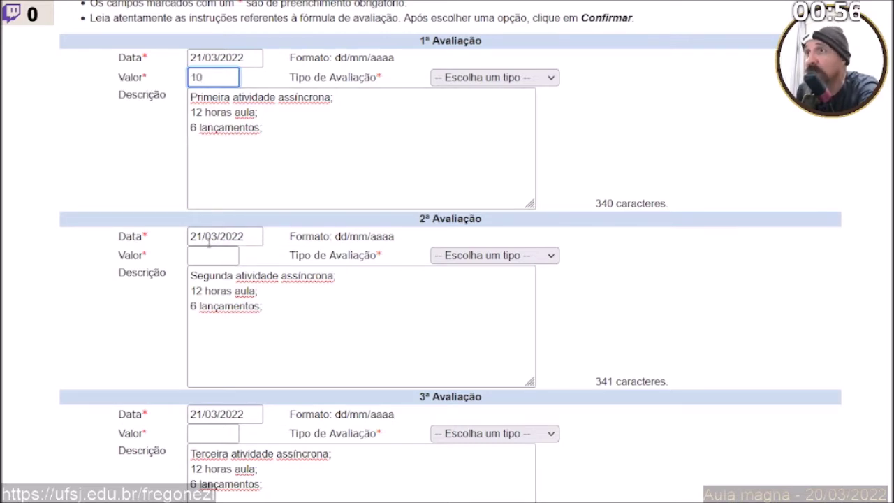
{"action": "left_click", "coordinate": [199, 257]}
{"action": "type", "text": "10"}
{"action": "left_click", "coordinate": [212, 431]}
{"action": "type", "text": "10"}
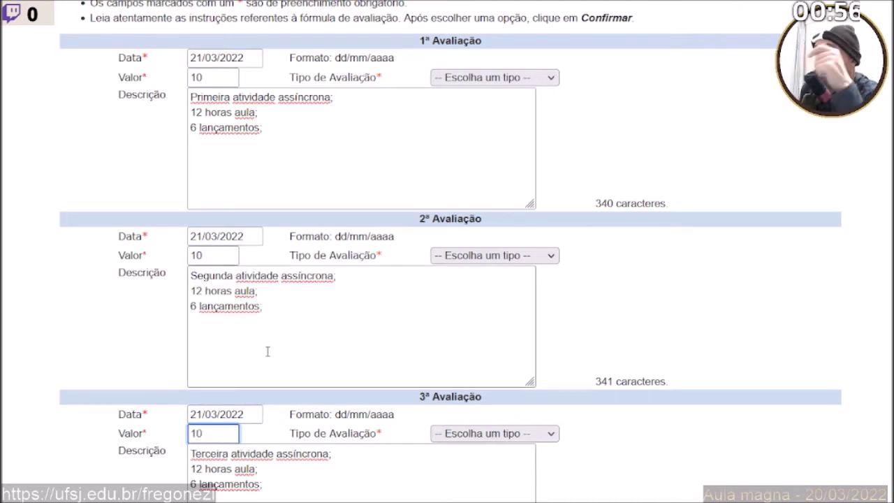
{"action": "scroll", "coordinate": [271, 342], "scroll_direction": "down", "scroll_amount": 1}
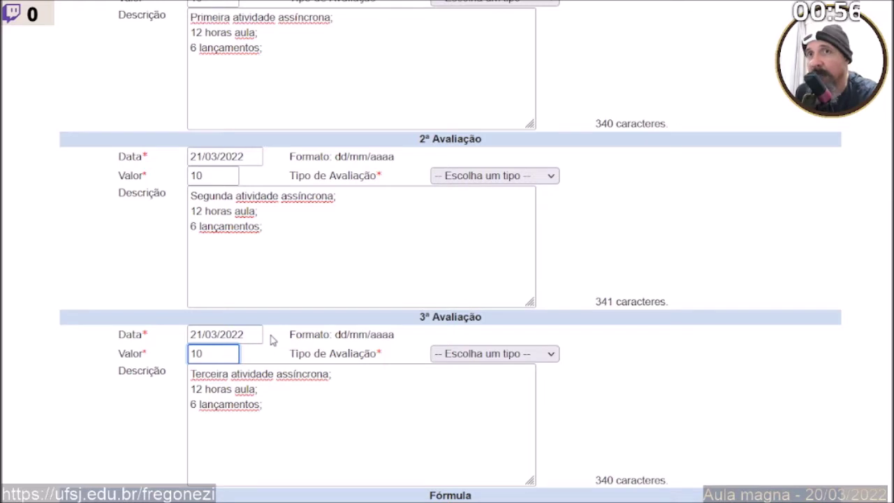
{"action": "scroll", "coordinate": [278, 331], "scroll_direction": "up", "scroll_amount": 1}
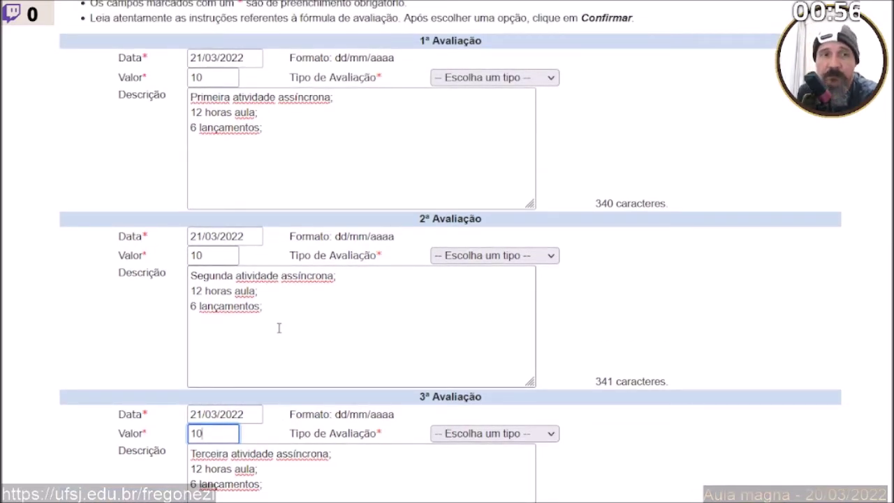
{"action": "left_click", "coordinate": [514, 83]}
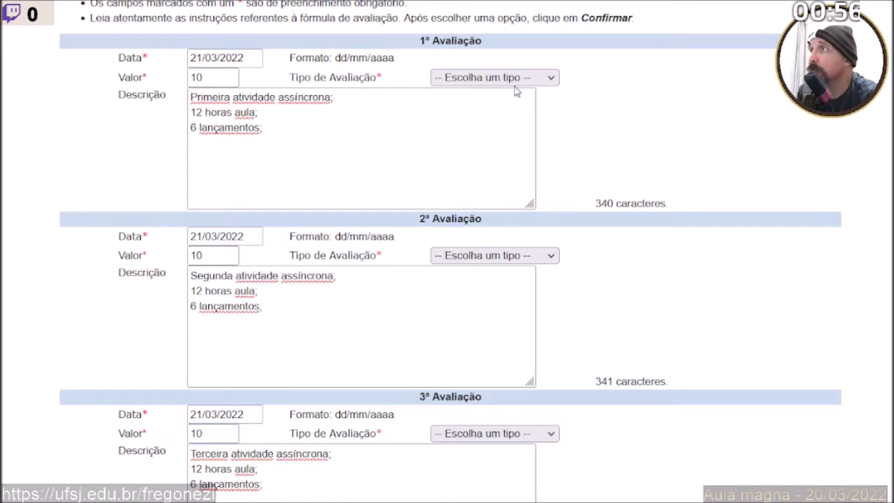
{"action": "left_click", "coordinate": [499, 242]}
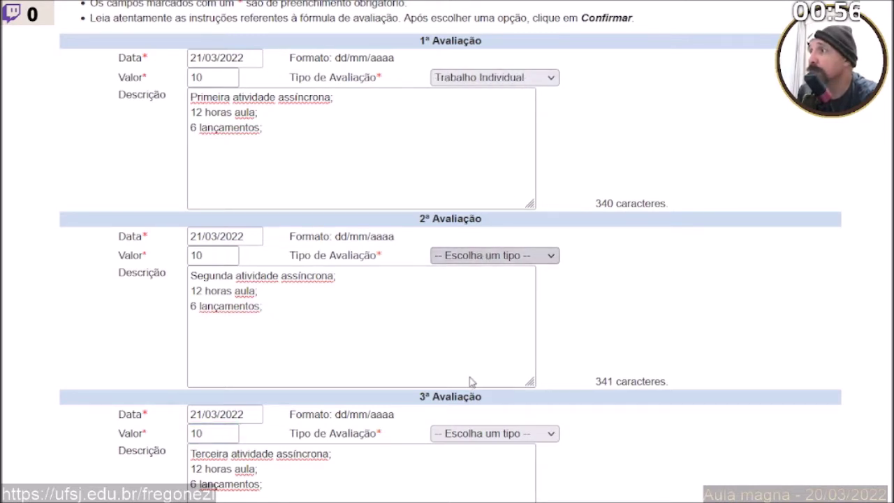
{"action": "left_click", "coordinate": [473, 414]}
{"action": "left_click", "coordinate": [469, 395]}
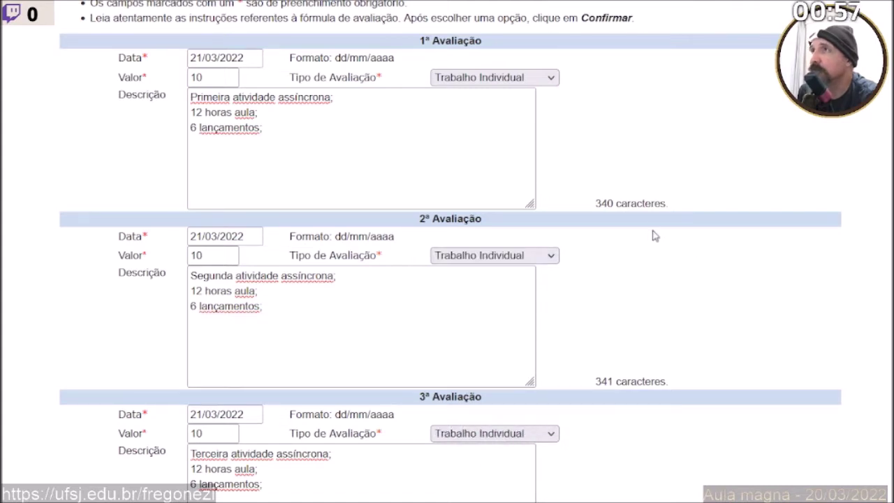
{"action": "scroll", "coordinate": [637, 213], "scroll_direction": "up", "scroll_amount": 1}
{"action": "scroll", "coordinate": [636, 213], "scroll_direction": "down", "scroll_amount": 1}
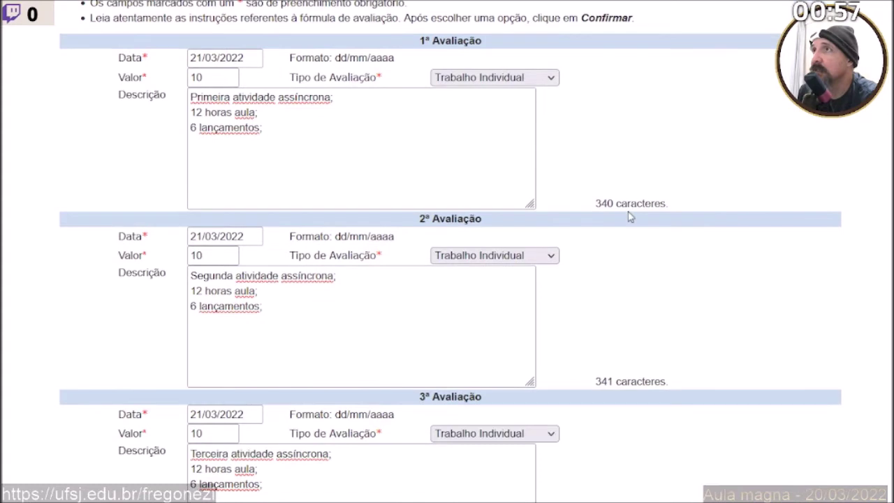
{"action": "left_click_drag", "start_coordinate": [335, 140], "coordinate": [100, 96]}
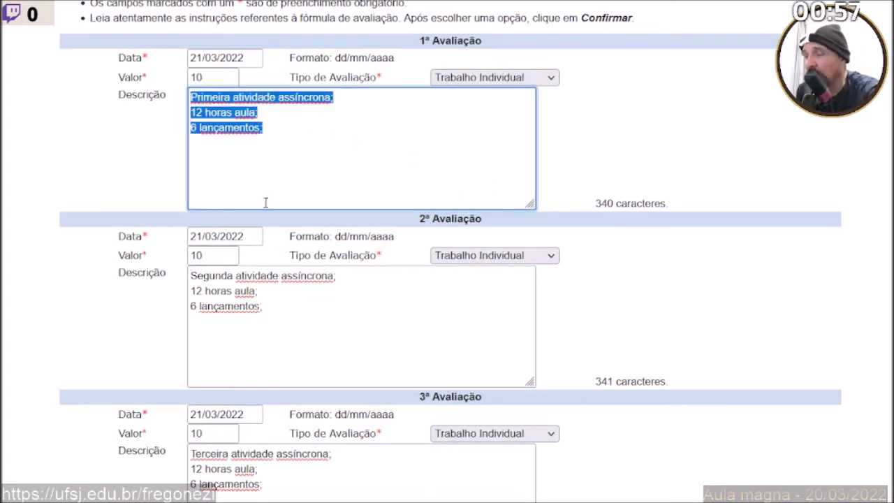
{"action": "key", "text": "alt+Tab"}
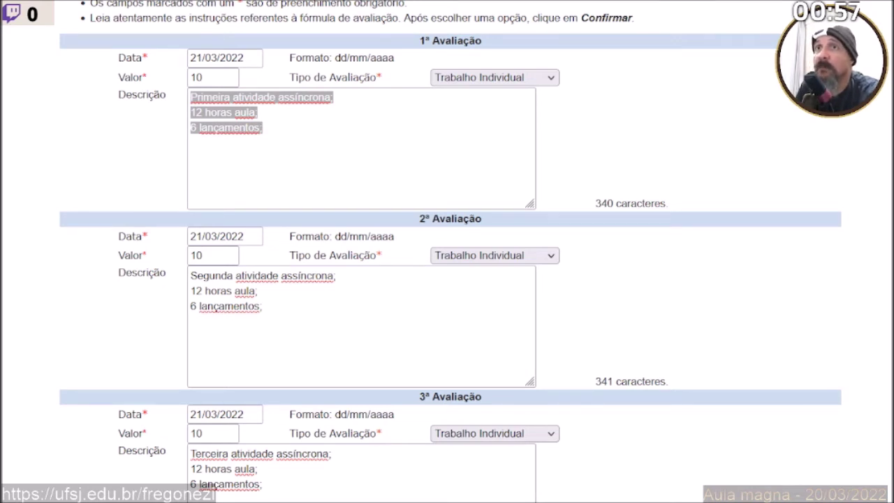
{"action": "key", "text": "alt+Tab"}
{"action": "left_click", "coordinate": [211, 302]}
{"action": "key", "text": "ctrl+a"}
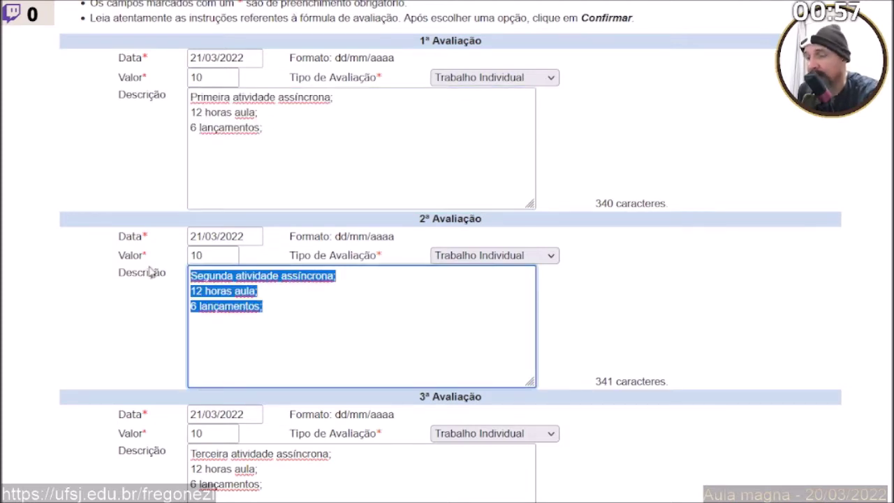
{"action": "key", "text": "alt+Tab"}
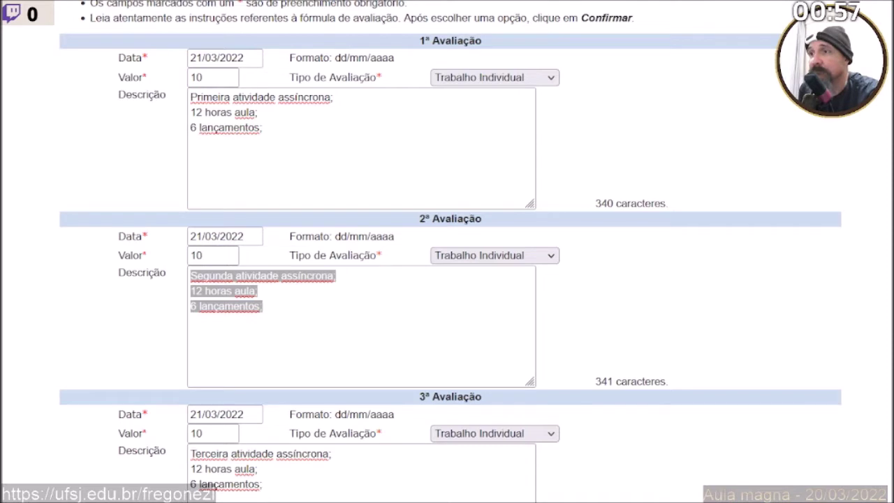
{"action": "key", "text": "alt+Tab"}
{"action": "left_click", "coordinate": [210, 461]}
{"action": "key", "text": "ctrl+a"}
{"action": "key", "text": "alt+Tab"}
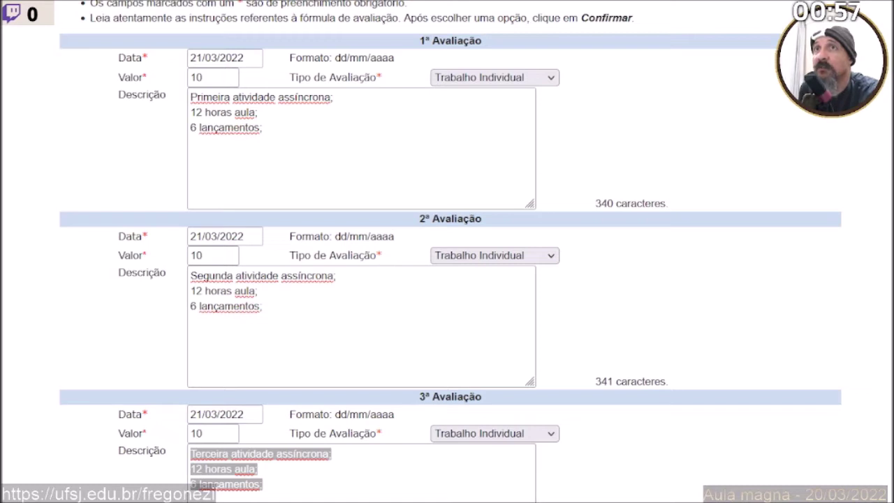
{"action": "key", "text": "alt+Tab"}
{"action": "scroll", "coordinate": [116, 205], "scroll_direction": "down", "scroll_amount": 3}
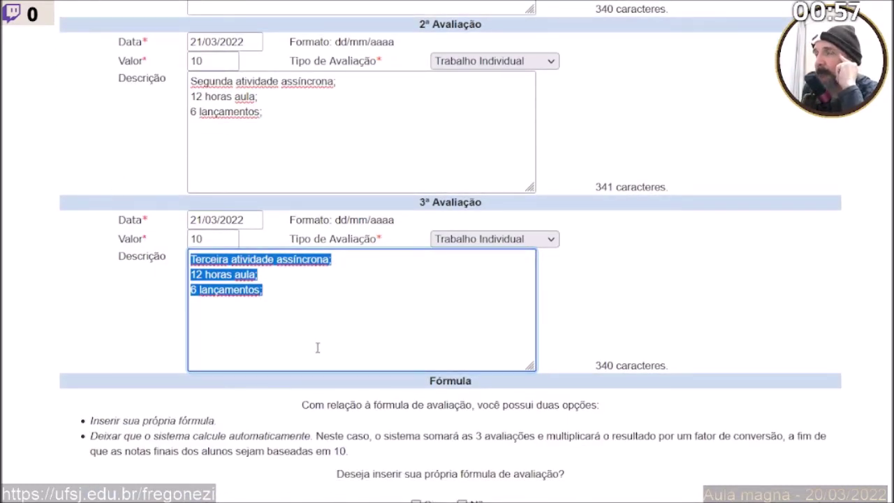
Read the automatic-calculation explanation and choose Sim to write a custom evaluation formula.
{"action": "left_click", "coordinate": [416, 418]}
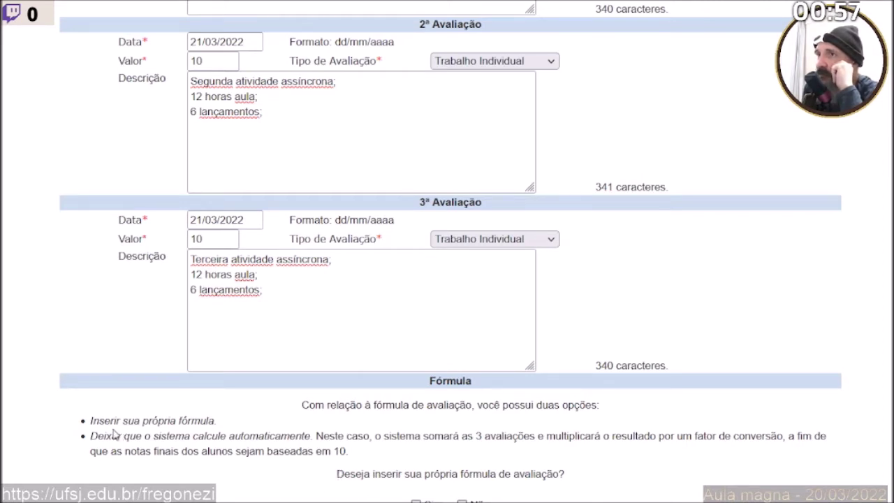
{"action": "left_click_drag", "start_coordinate": [91, 436], "coordinate": [359, 455]}
{"action": "left_click", "coordinate": [359, 456]}
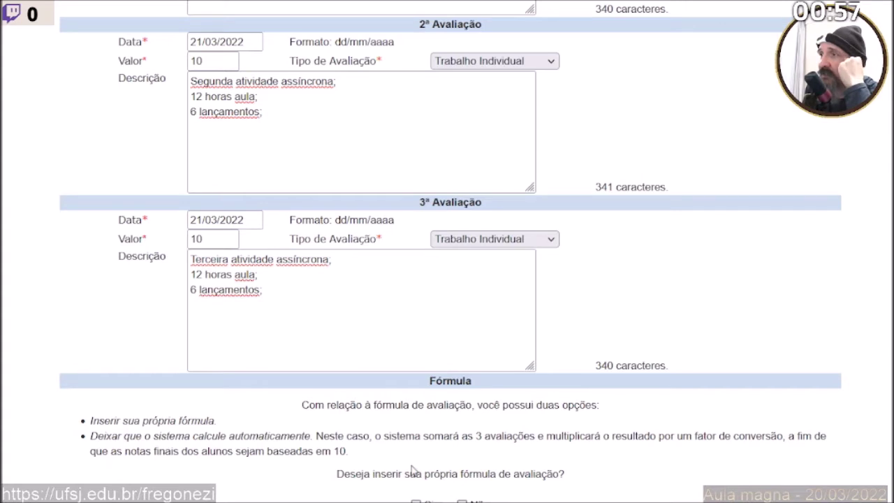
{"action": "left_click", "coordinate": [416, 501]}
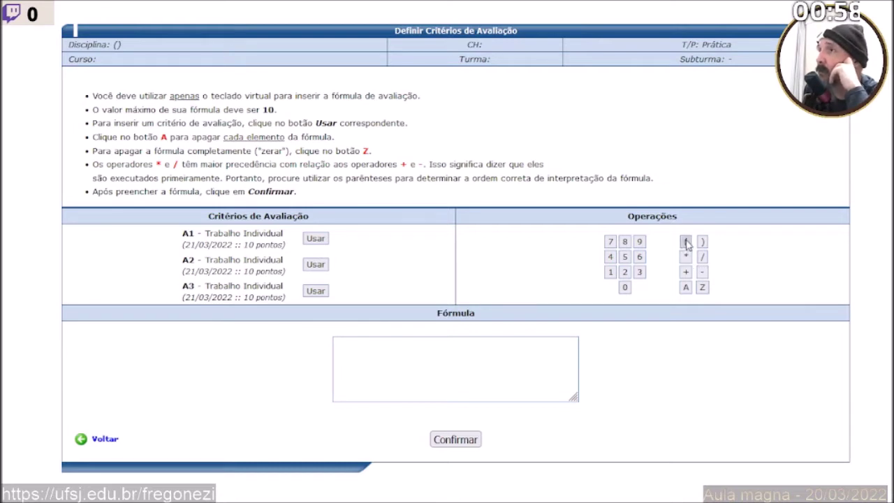
Build the formula ([A1] + [A2] + [A3]) / 3 on the keypad and confirm it.
{"action": "left_click", "coordinate": [685, 242]}
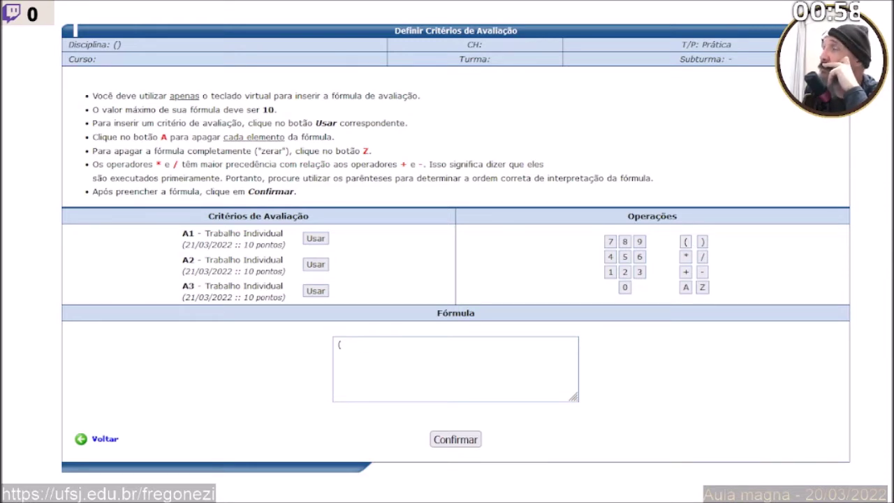
{"action": "left_click", "coordinate": [315, 240]}
{"action": "left_click", "coordinate": [687, 272]}
{"action": "left_click", "coordinate": [315, 264]}
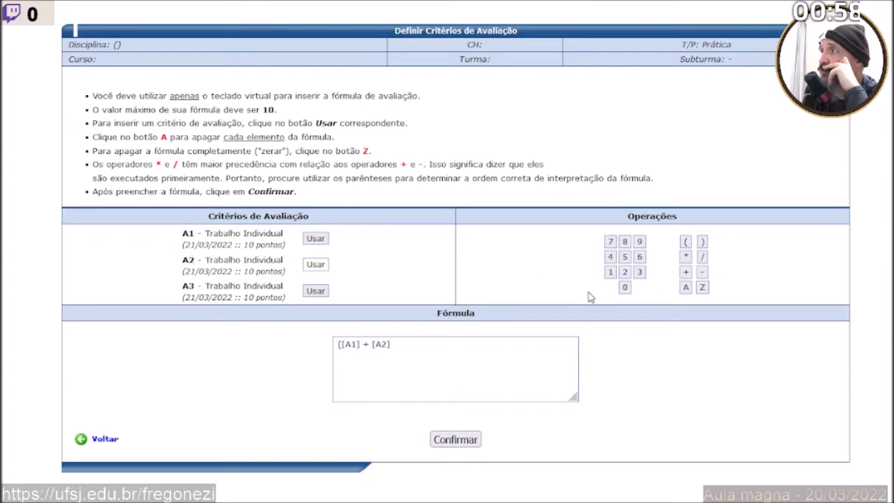
{"action": "left_click", "coordinate": [686, 273]}
{"action": "left_click", "coordinate": [316, 291]}
{"action": "left_click", "coordinate": [702, 242]}
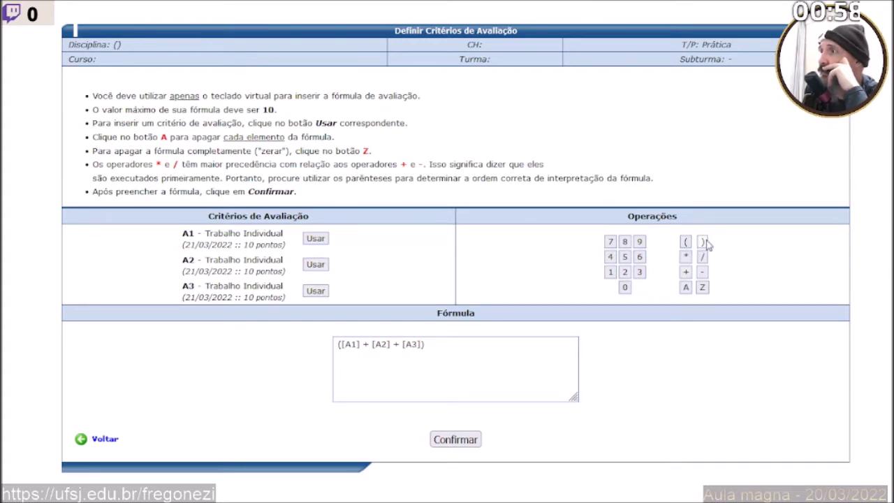
{"action": "left_click", "coordinate": [702, 257]}
{"action": "left_click", "coordinate": [640, 273]}
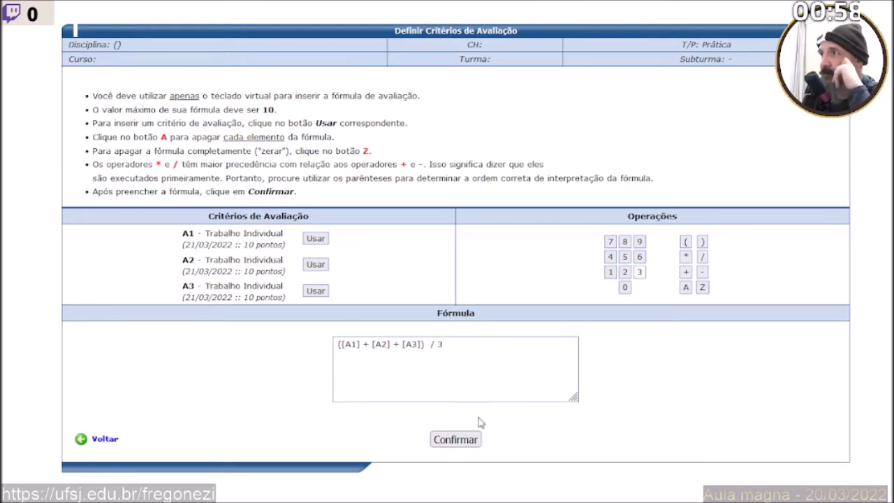
{"action": "left_click", "coordinate": [457, 443]}
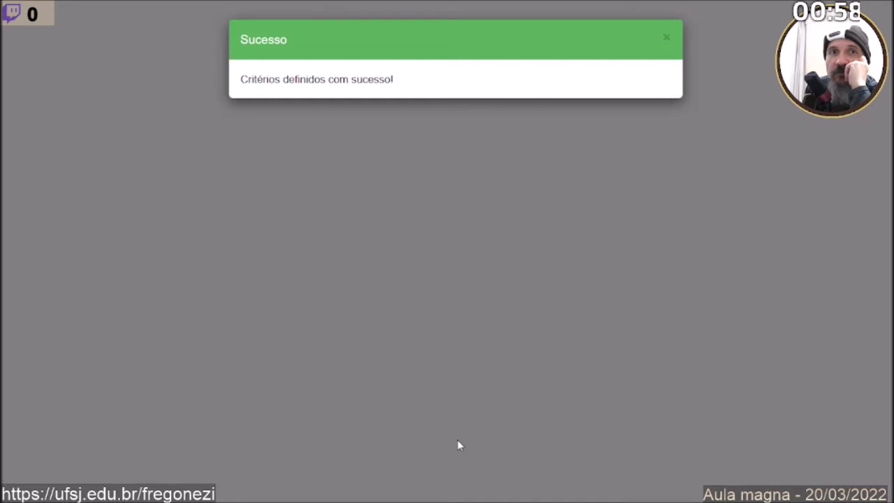
Close the Sucesso notice and browse the Disciplinas menu toward the Avaliações options.
{"action": "left_click", "coordinate": [667, 40]}
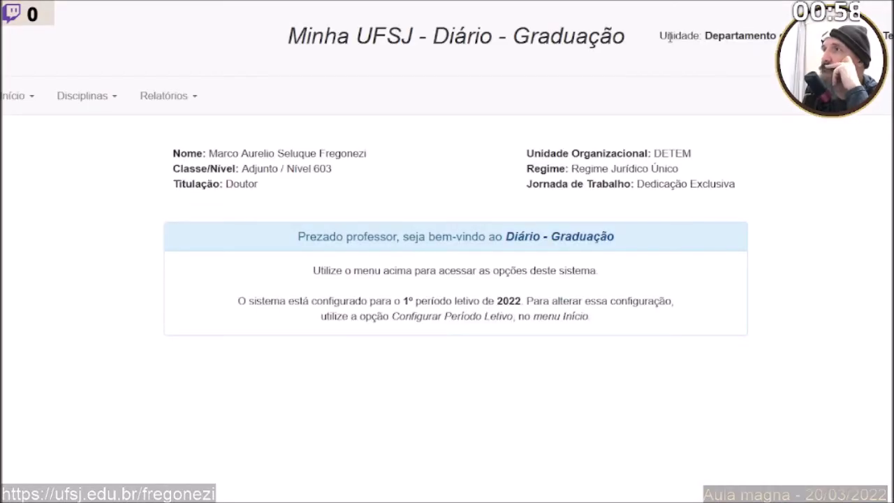
{"action": "left_click", "coordinate": [99, 98]}
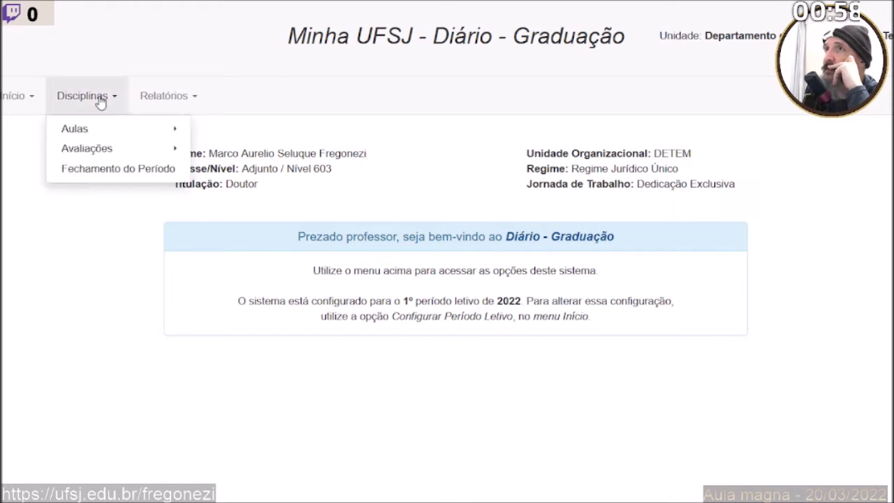
{"action": "mouse_move", "coordinate": [94, 149]}
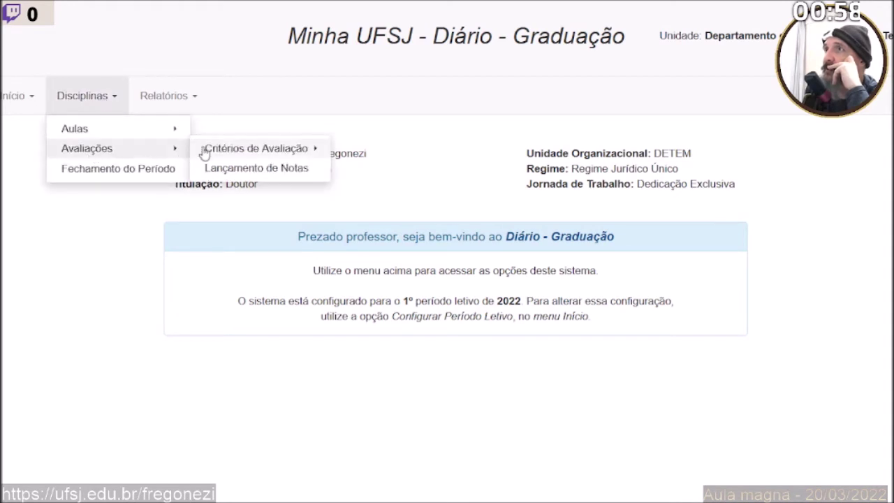
{"action": "left_click", "coordinate": [219, 171]}
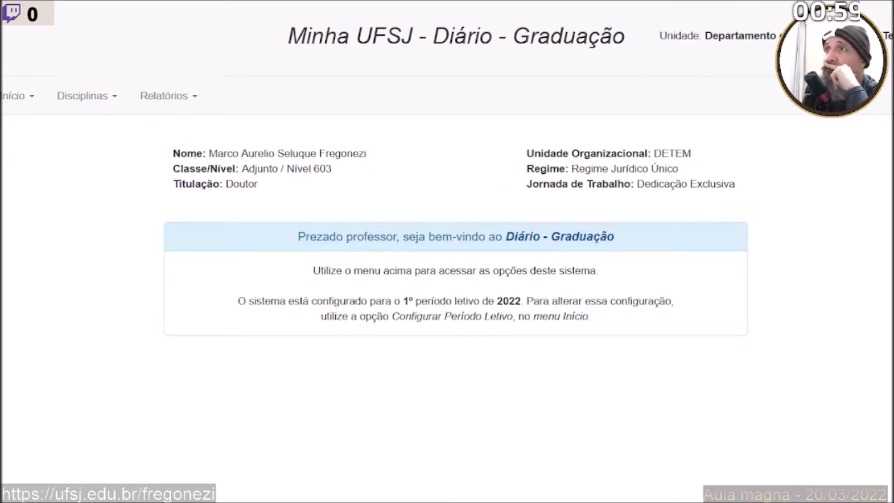
{"action": "left_click", "coordinate": [89, 103]}
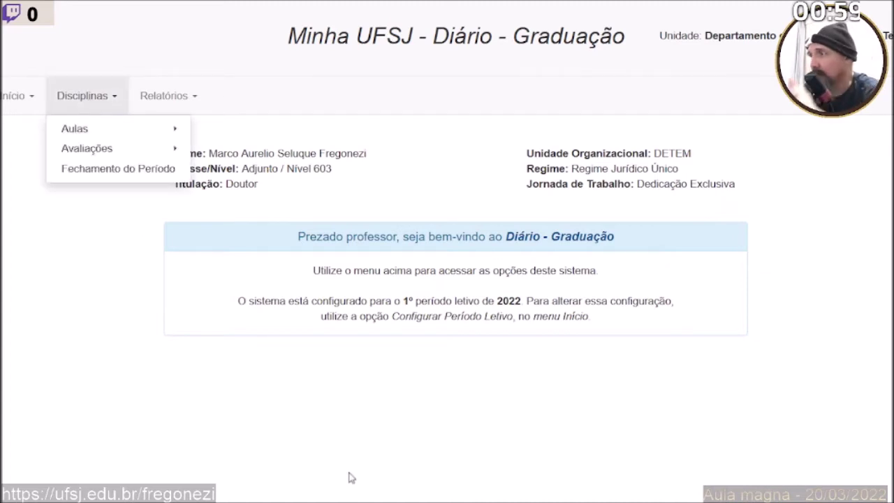
{"action": "key", "text": "Escape"}
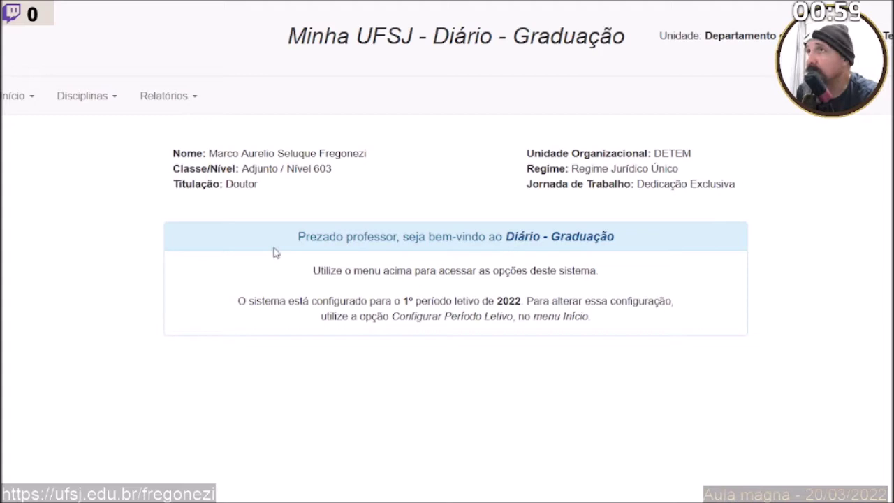
{"action": "left_click", "coordinate": [85, 102]}
Open Critérios de Avaliação > Alterar and review ET081's three 10-point assessments dated 21/03/2022.
{"action": "mouse_move", "coordinate": [97, 150]}
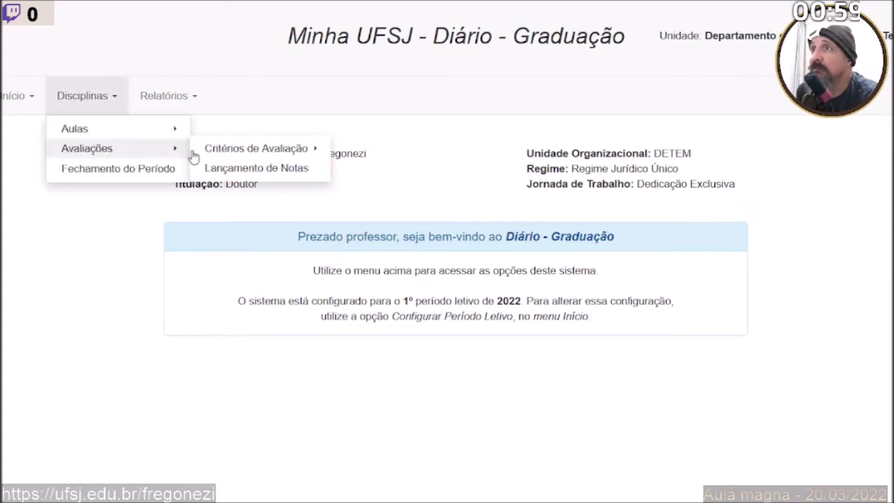
{"action": "mouse_move", "coordinate": [214, 157]}
{"action": "left_click", "coordinate": [345, 170]}
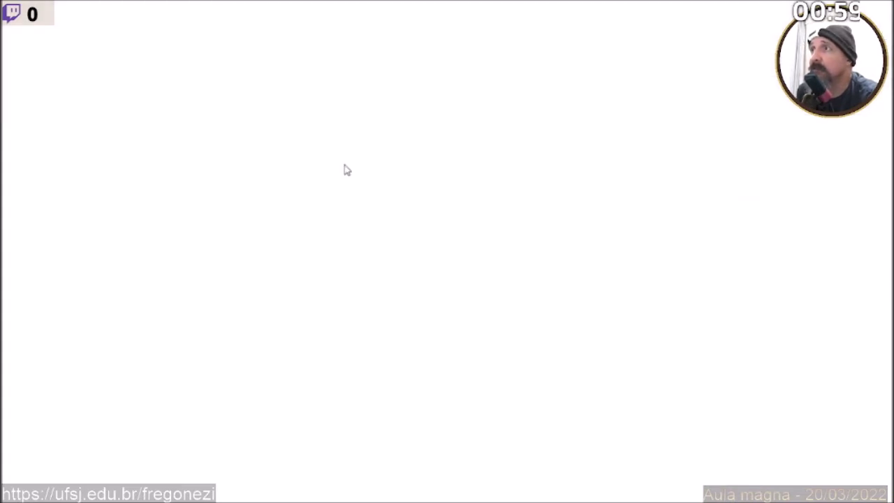
{"action": "scroll", "coordinate": [142, 255], "scroll_direction": "down", "scroll_amount": 5}
{"action": "scroll", "coordinate": [139, 254], "scroll_direction": "down", "scroll_amount": 2}
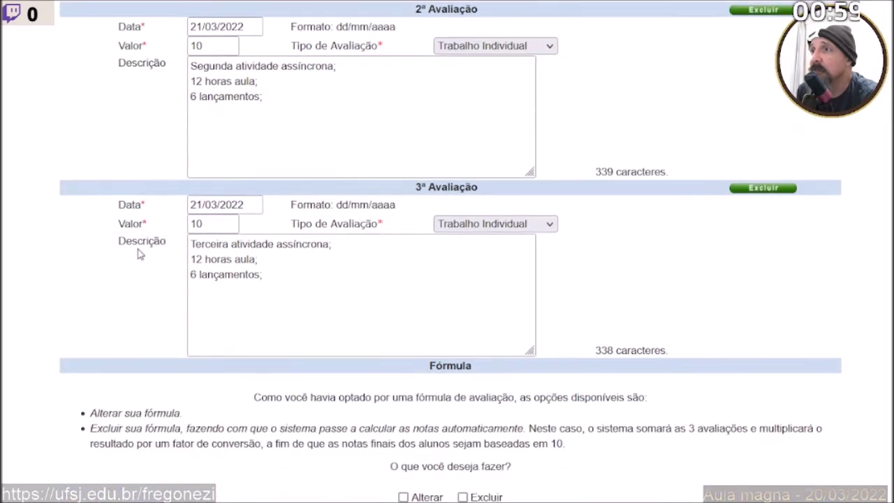
{"action": "scroll", "coordinate": [138, 254], "scroll_direction": "up", "scroll_amount": 3}
{"action": "scroll", "coordinate": [138, 254], "scroll_direction": "down", "scroll_amount": 1}
{"action": "scroll", "coordinate": [139, 255], "scroll_direction": "up", "scroll_amount": 2}
{"action": "scroll", "coordinate": [137, 255], "scroll_direction": "up", "scroll_amount": 4}
{"action": "scroll", "coordinate": [137, 254], "scroll_direction": "down", "scroll_amount": 3}
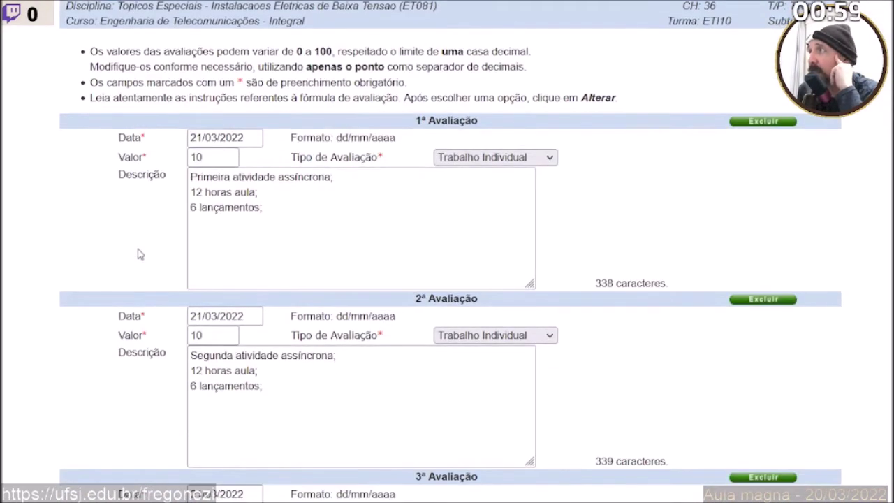
{"action": "scroll", "coordinate": [140, 254], "scroll_direction": "down", "scroll_amount": 3}
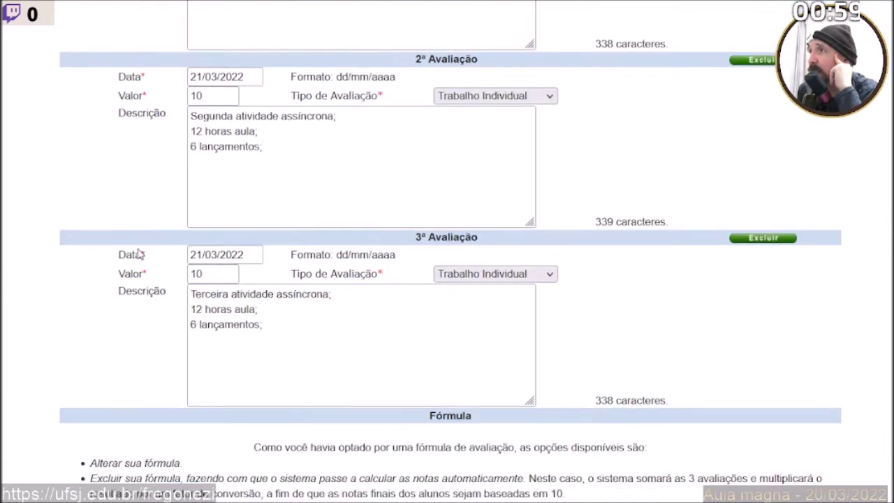
{"action": "scroll", "coordinate": [140, 254], "scroll_direction": "down", "scroll_amount": 1}
{"action": "scroll", "coordinate": [139, 254], "scroll_direction": "up", "scroll_amount": 5}
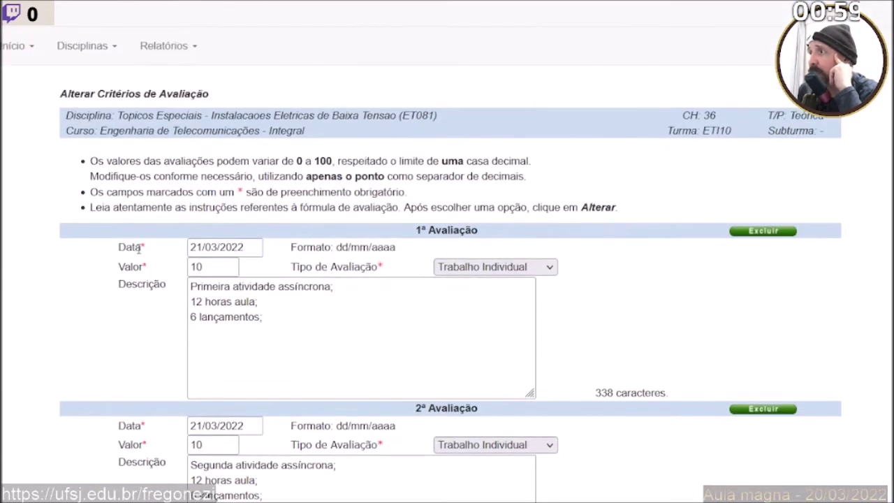
{"action": "scroll", "coordinate": [139, 254], "scroll_direction": "down", "scroll_amount": 4}
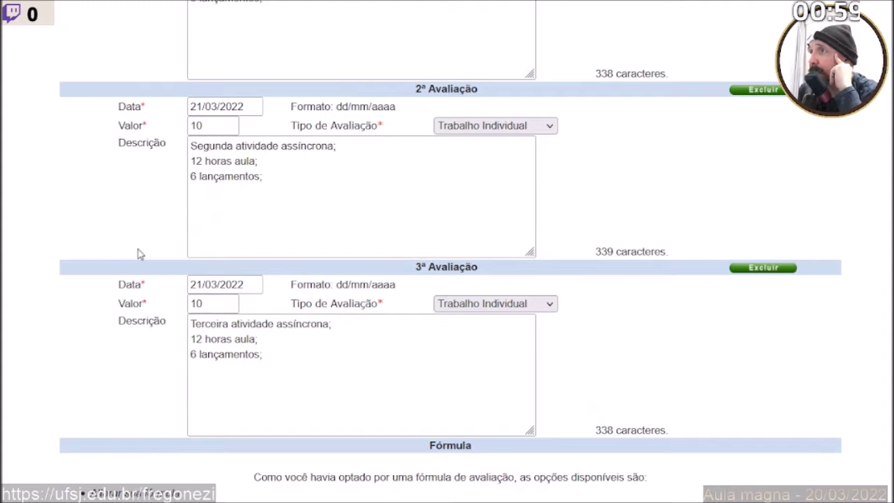
{"action": "scroll", "coordinate": [137, 253], "scroll_direction": "up", "scroll_amount": 5}
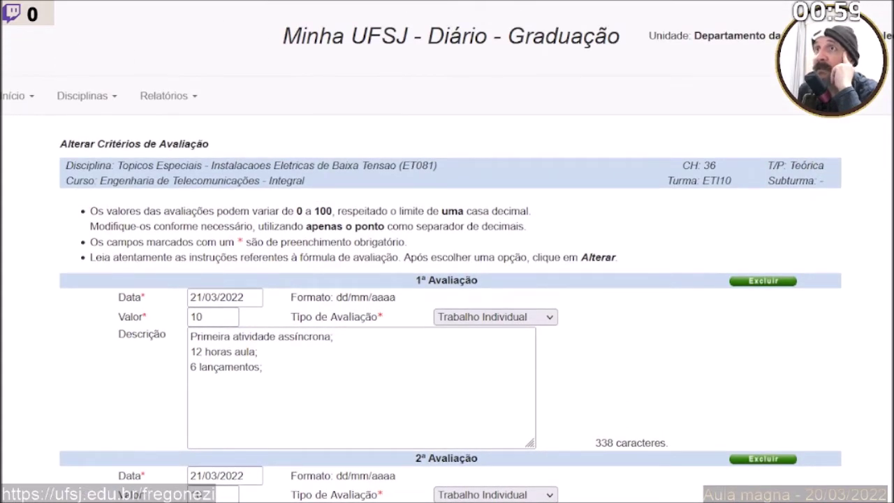
Open Disciplinas > Avaliações > Critérios de Avaliação > Definir and find the ET076 course.
{"action": "left_click", "coordinate": [82, 96]}
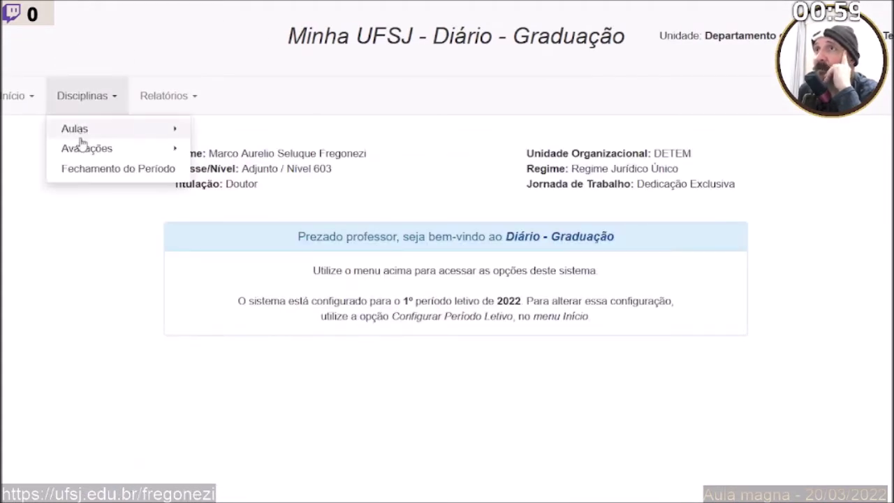
{"action": "mouse_move", "coordinate": [81, 149]}
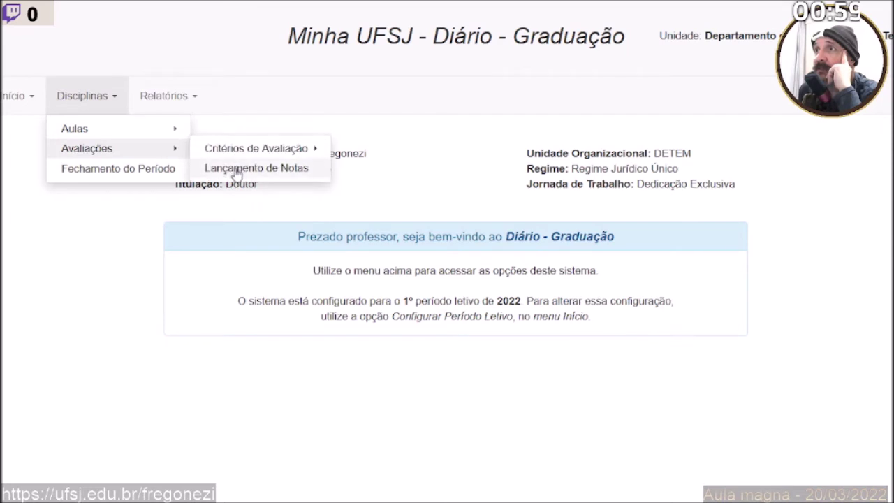
{"action": "mouse_move", "coordinate": [308, 149]}
{"action": "left_click", "coordinate": [368, 149]}
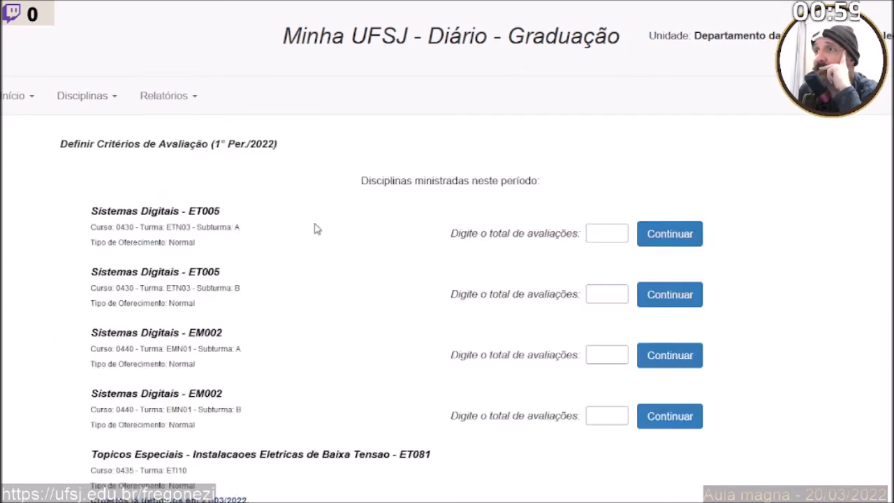
{"action": "scroll", "coordinate": [290, 286], "scroll_direction": "down", "scroll_amount": 1}
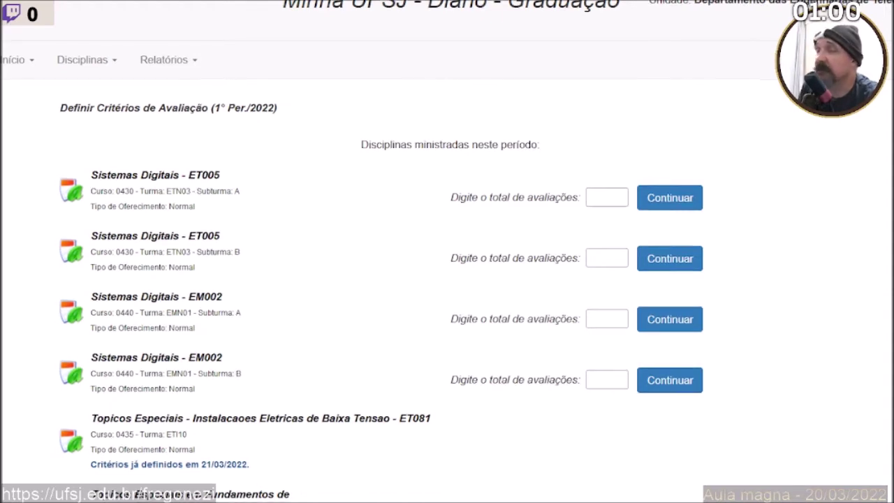
{"action": "scroll", "coordinate": [380, 280], "scroll_direction": "down", "scroll_amount": 1}
{"action": "scroll", "coordinate": [380, 279], "scroll_direction": "down", "scroll_amount": 2}
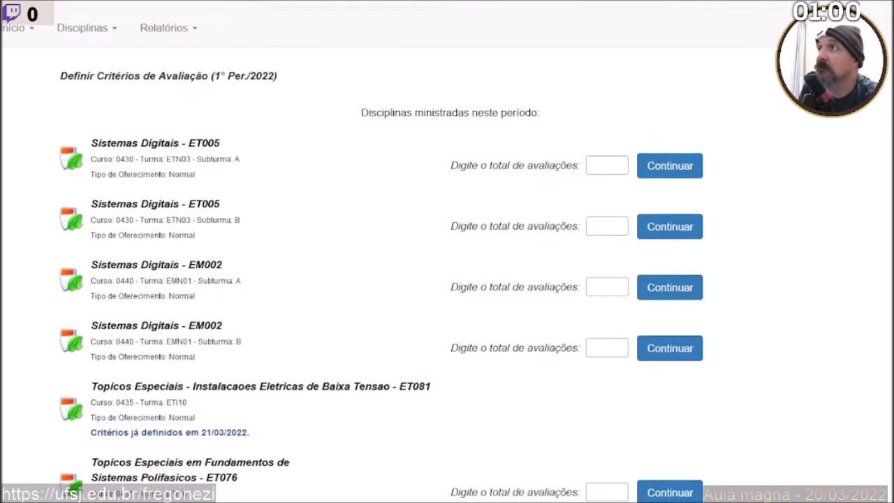
{"action": "scroll", "coordinate": [380, 279], "scroll_direction": "down", "scroll_amount": 1}
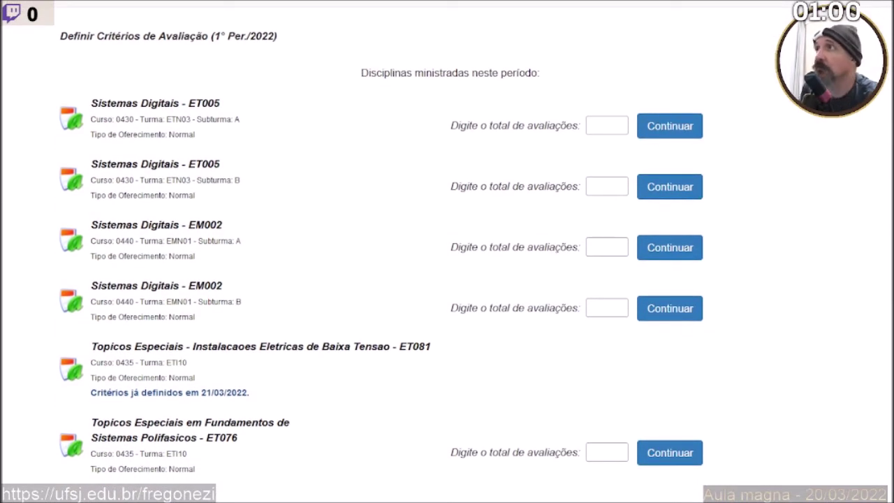
Enter 3 evaluations for ET076 and continue to its criteria form.
{"action": "left_click", "coordinate": [597, 453]}
{"action": "type", "text": "3"}
{"action": "left_click", "coordinate": [675, 454]}
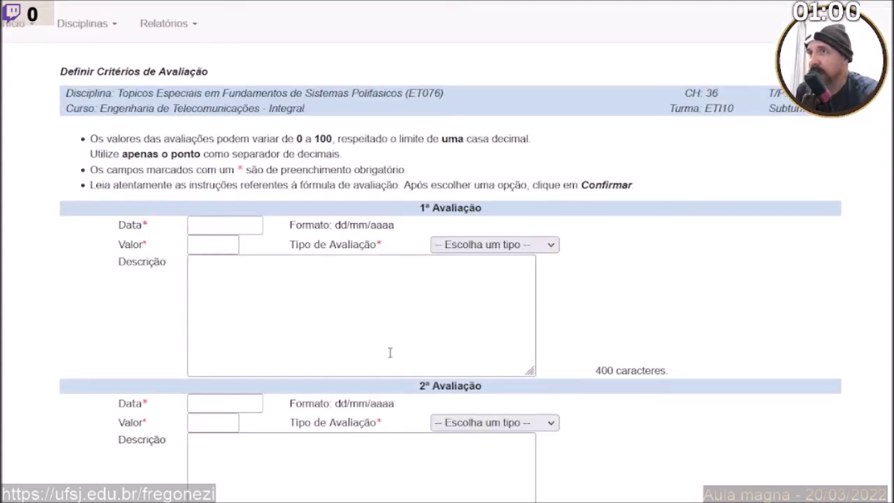
{"action": "scroll", "coordinate": [386, 349], "scroll_direction": "down", "scroll_amount": 1}
Date all three ET076 evaluations 21/03/2022.
{"action": "left_click", "coordinate": [219, 145]}
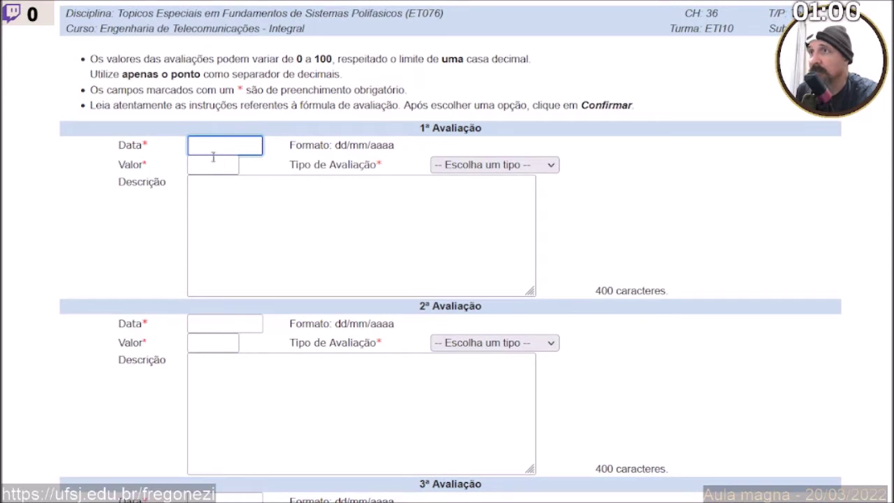
{"action": "type", "text": "21/03/2022"}
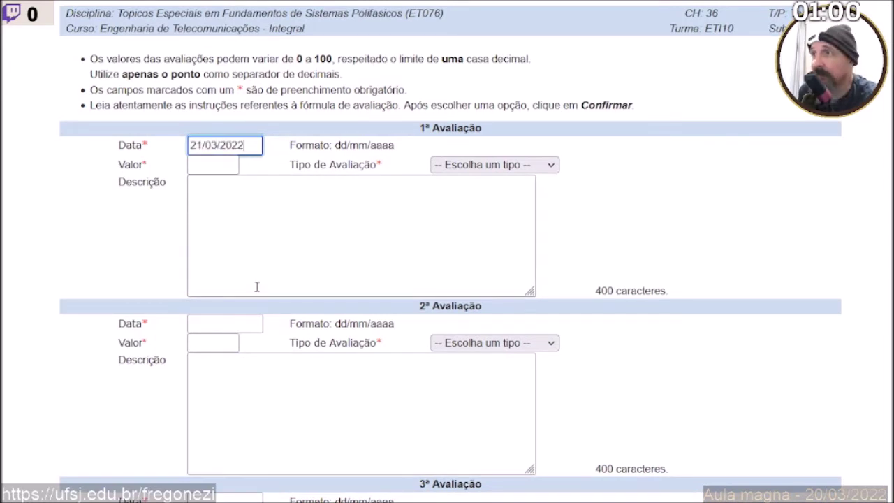
{"action": "left_click", "coordinate": [232, 324]}
{"action": "type", "text": "21/03/2022"}
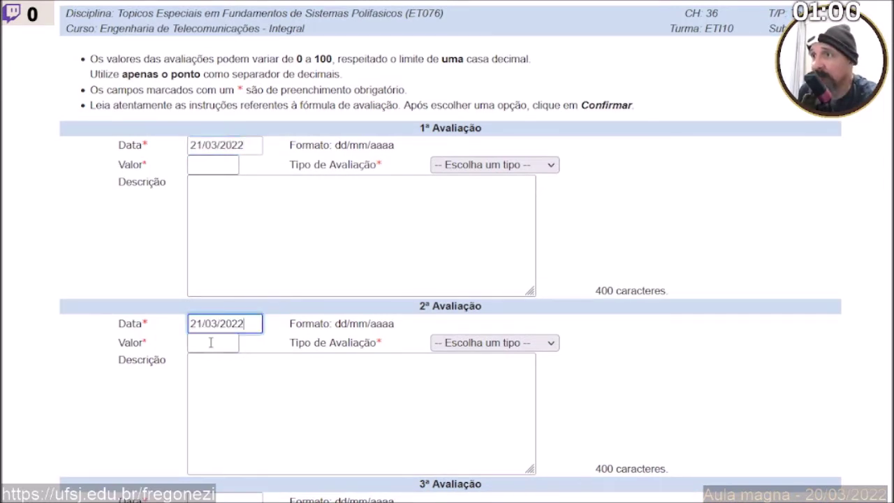
{"action": "scroll", "coordinate": [212, 342], "scroll_direction": "down", "scroll_amount": 3}
{"action": "left_click", "coordinate": [225, 264]}
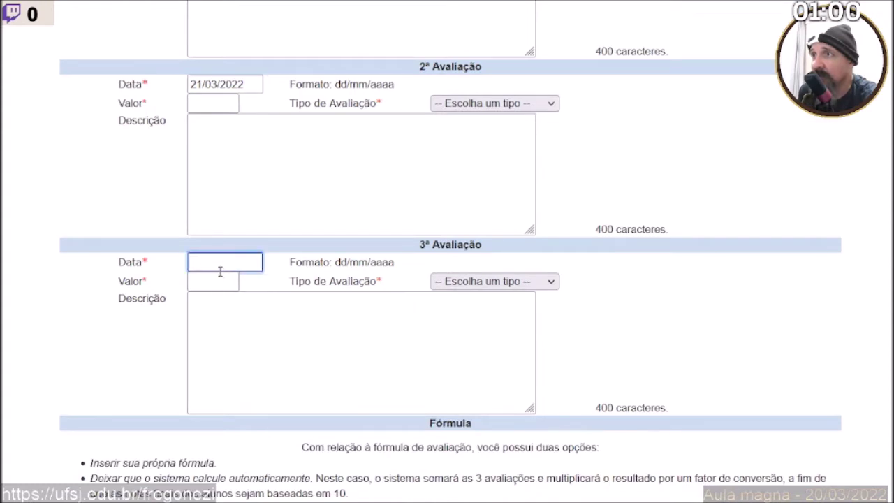
{"action": "type", "text": "21/03/2022"}
{"action": "scroll", "coordinate": [196, 154], "scroll_direction": "up", "scroll_amount": 2}
Give each of the three evaluations a value of 10 points and dismiss the invalid-value warning.
{"action": "left_click", "coordinate": [203, 84]}
{"action": "type", "text": "10"}
{"action": "left_click", "coordinate": [214, 264]}
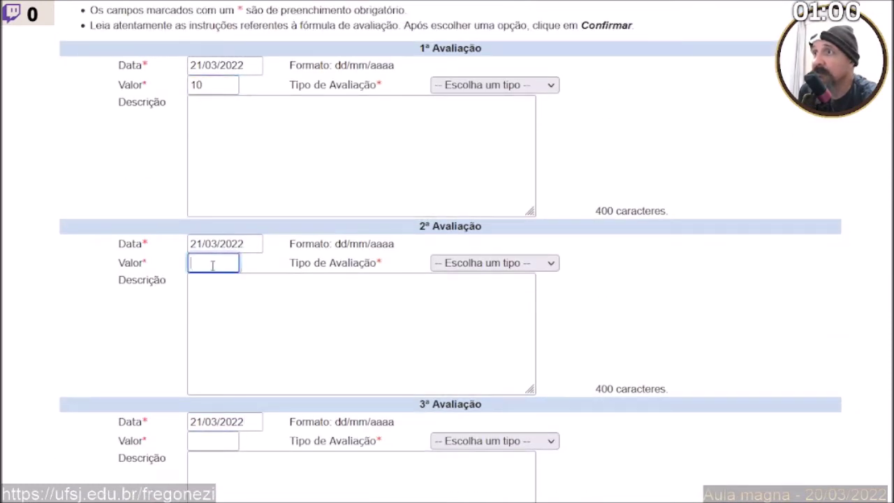
{"action": "type", "text": "10"}
{"action": "left_click", "coordinate": [201, 439]}
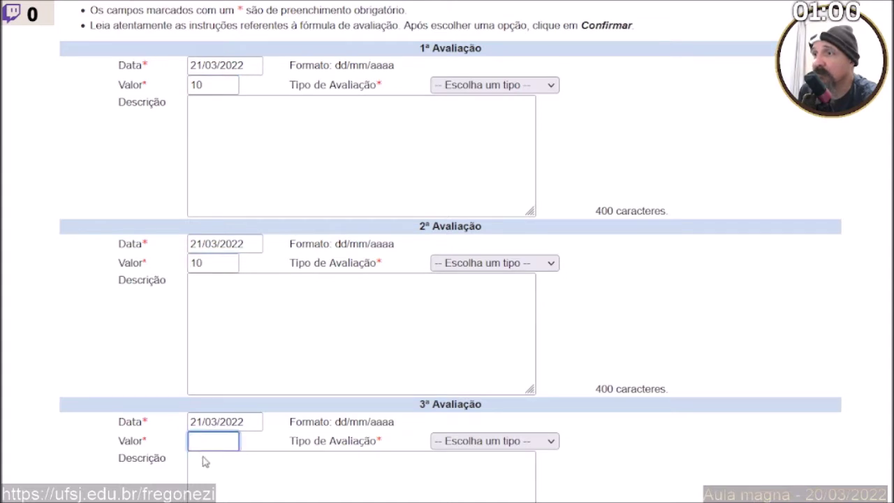
{"action": "type", "text": "10"}
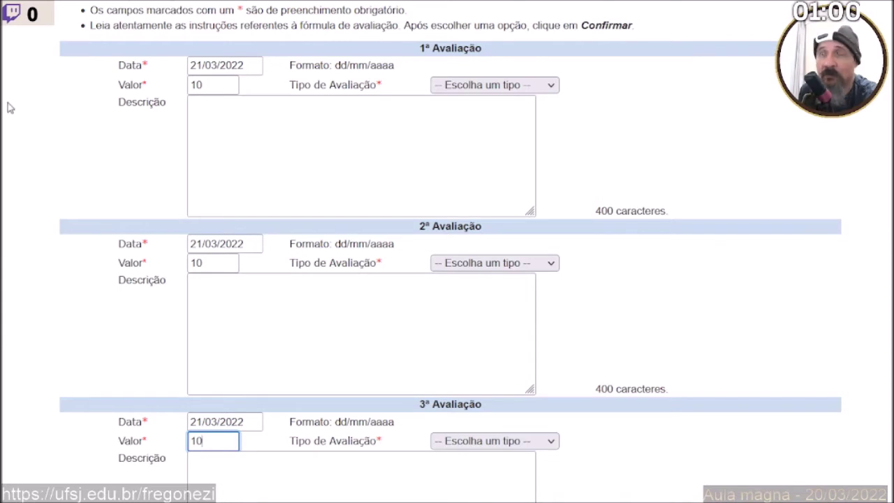
{"action": "scroll", "coordinate": [10, 107], "scroll_direction": "down", "scroll_amount": 2}
{"action": "scroll", "coordinate": [10, 107], "scroll_direction": "up", "scroll_amount": 1}
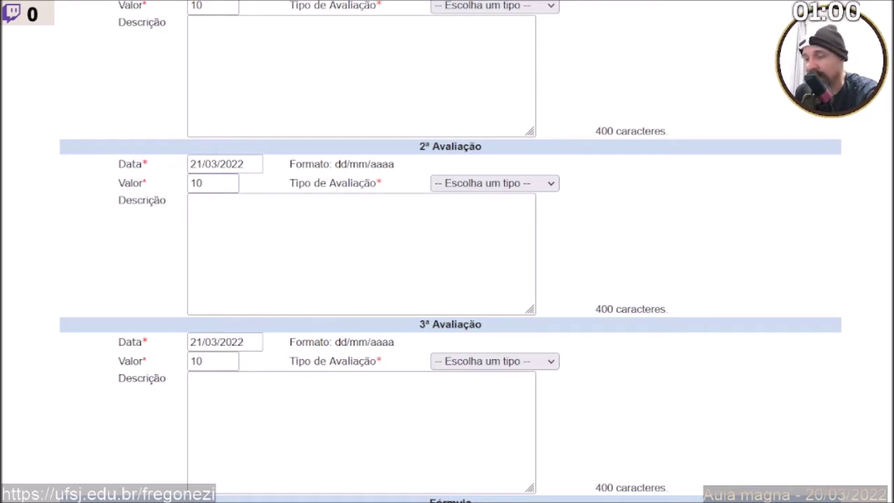
{"action": "type", "text": "Pr"}
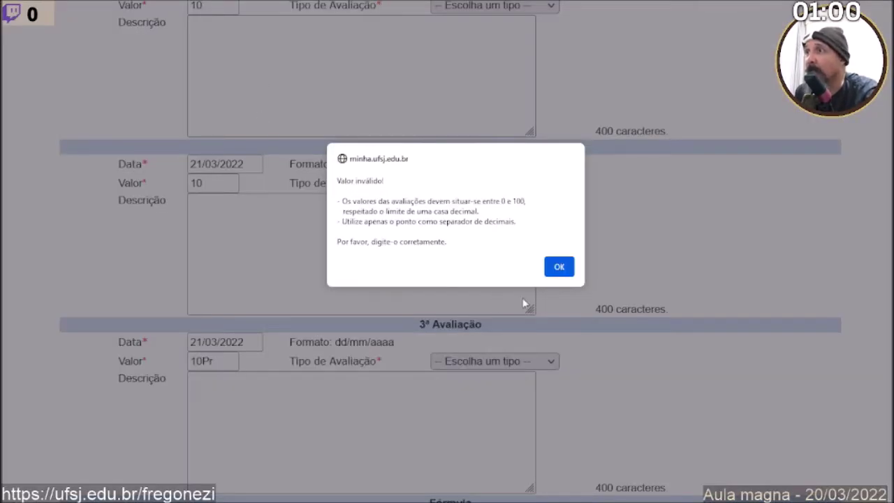
{"action": "left_click", "coordinate": [559, 267]}
Paste the first, second and third activity descriptions into the three evaluations.
{"action": "left_click", "coordinate": [285, 79]}
{"action": "type", "text": "Primeira atividade assíncrona; 12 horas aula; 6 lançamentos;"}
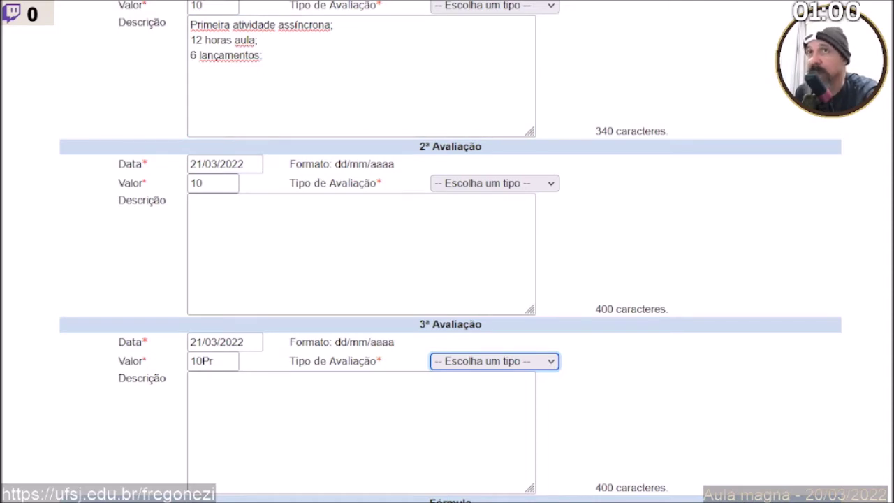
{"action": "left_click", "coordinate": [240, 259]}
{"action": "type", "text": "Segunda atividade assíncrona; 12 horas aula; 6 lançamentos;"}
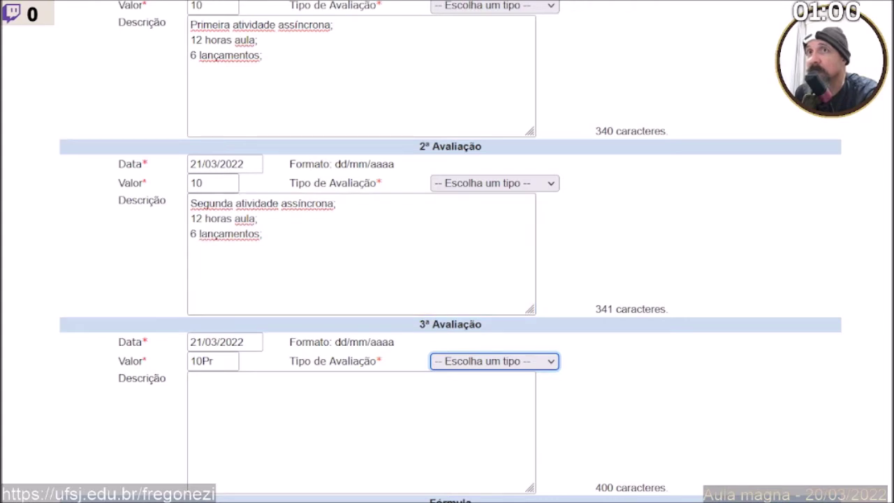
{"action": "left_click", "coordinate": [265, 405]}
{"action": "type", "text": "Terceira atividade assíncrona; 12 horas aula; 6 lançamentos;"}
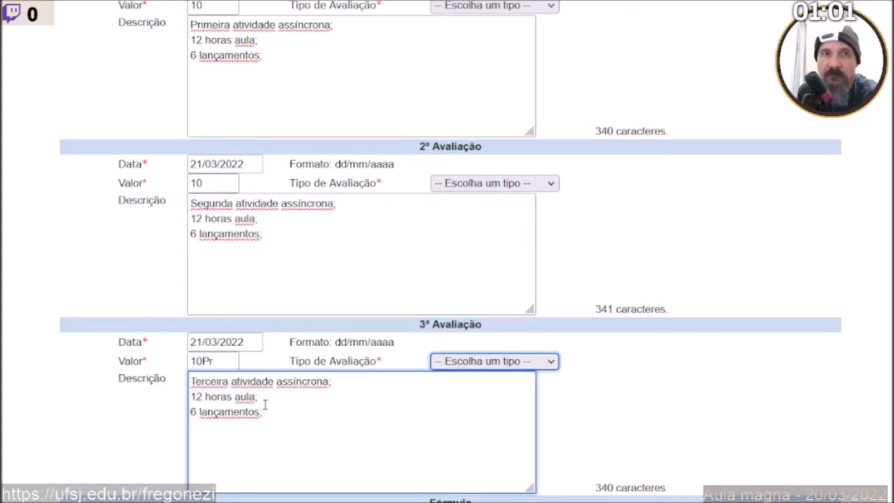
{"action": "scroll", "coordinate": [266, 405], "scroll_direction": "down", "scroll_amount": 1}
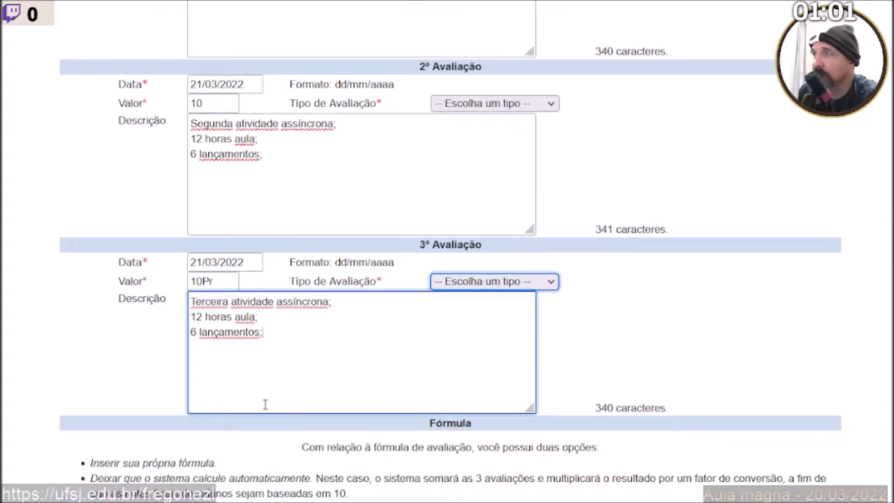
{"action": "scroll", "coordinate": [266, 405], "scroll_direction": "up", "scroll_amount": 3}
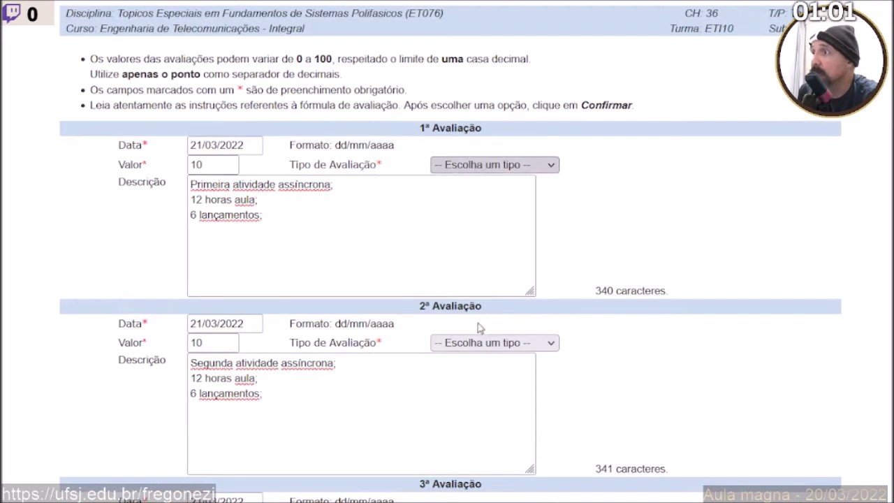
Set the Tipo of all three evaluations to Trabalho Individual.
{"action": "left_click", "coordinate": [479, 328]}
{"action": "left_click", "coordinate": [489, 342]}
{"action": "left_click", "coordinate": [462, 315]}
{"action": "scroll", "coordinate": [460, 300], "scroll_direction": "down", "scroll_amount": 3}
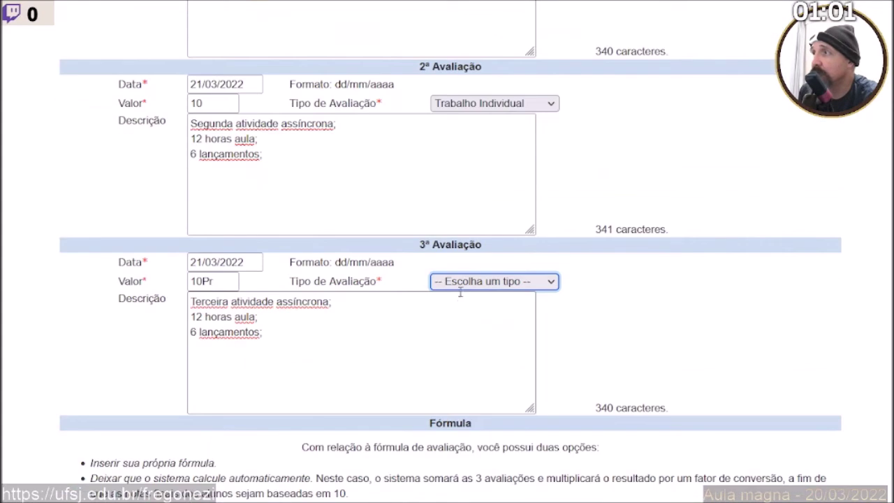
{"action": "left_click", "coordinate": [482, 439]}
{"action": "scroll", "coordinate": [714, 263], "scroll_direction": "up", "scroll_amount": 2}
{"action": "scroll", "coordinate": [714, 264], "scroll_direction": "down", "scroll_amount": 4}
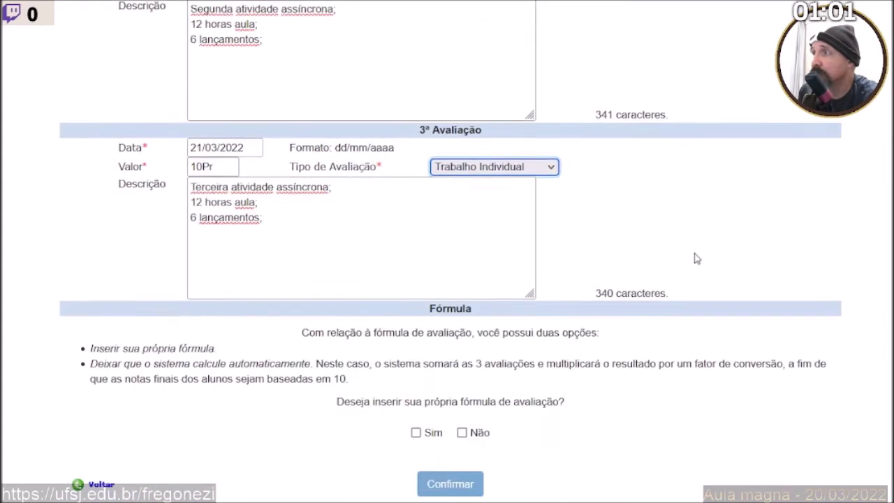
Choose Sim for a custom formula, confirm, and start the formula with '('.
{"action": "left_click", "coordinate": [416, 433]}
{"action": "left_click", "coordinate": [432, 482]}
{"action": "left_click", "coordinate": [685, 169]}
{"action": "left_click", "coordinate": [307, 170]}
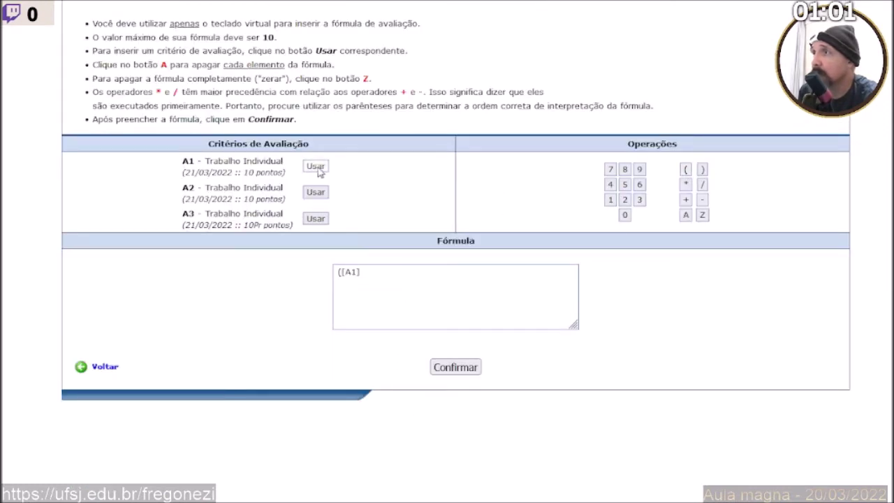
{"action": "left_click", "coordinate": [686, 199]}
{"action": "left_click", "coordinate": [315, 192]}
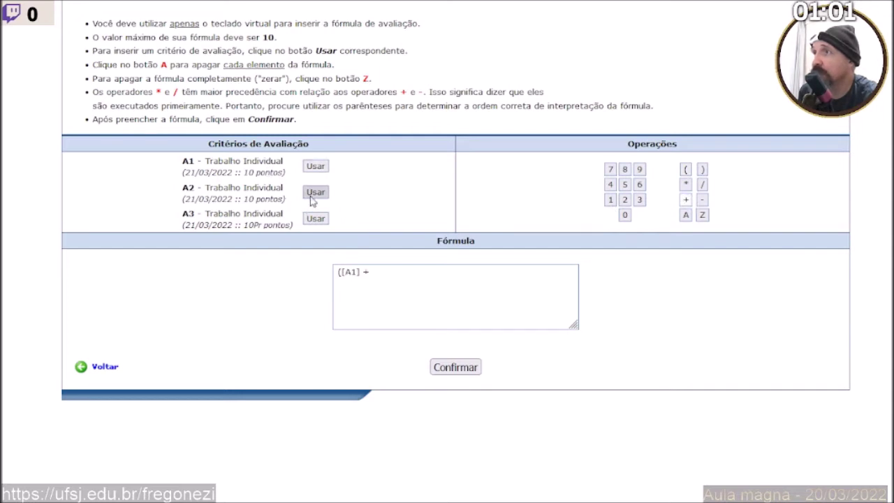
{"action": "left_click", "coordinate": [684, 201]}
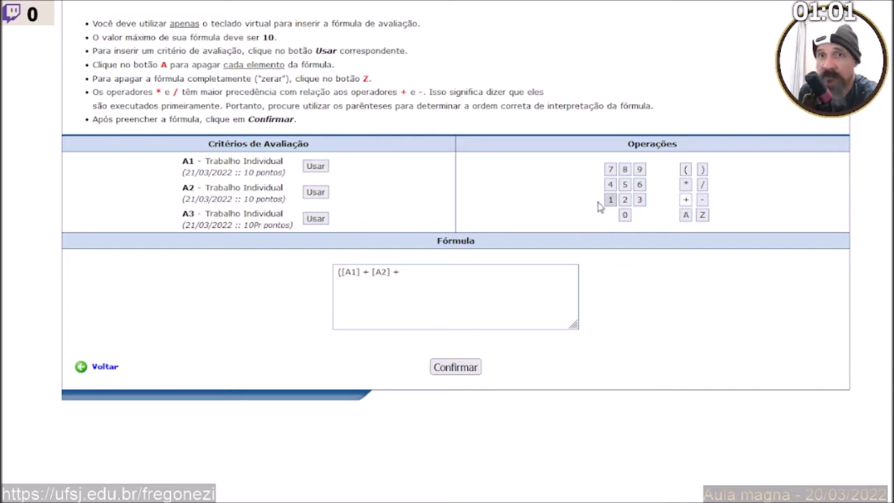
{"action": "left_click", "coordinate": [317, 219]}
{"action": "left_click", "coordinate": [702, 170]}
{"action": "left_click", "coordinate": [702, 185]}
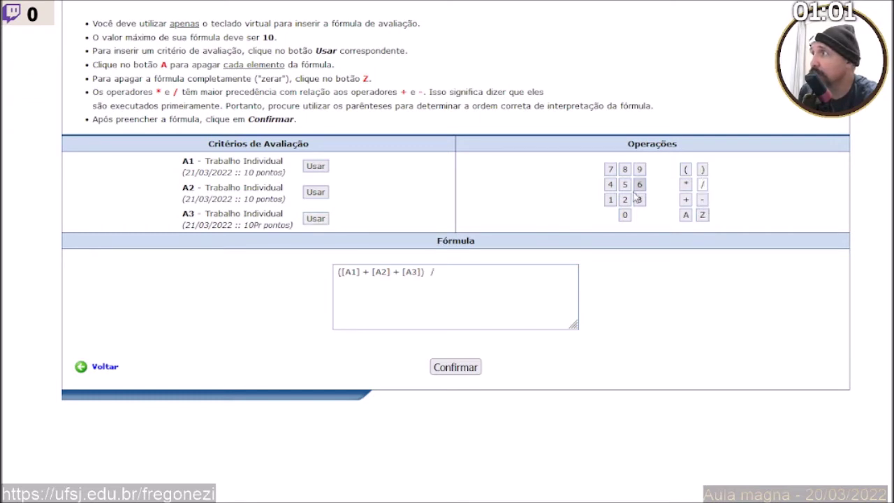
{"action": "left_click", "coordinate": [638, 200]}
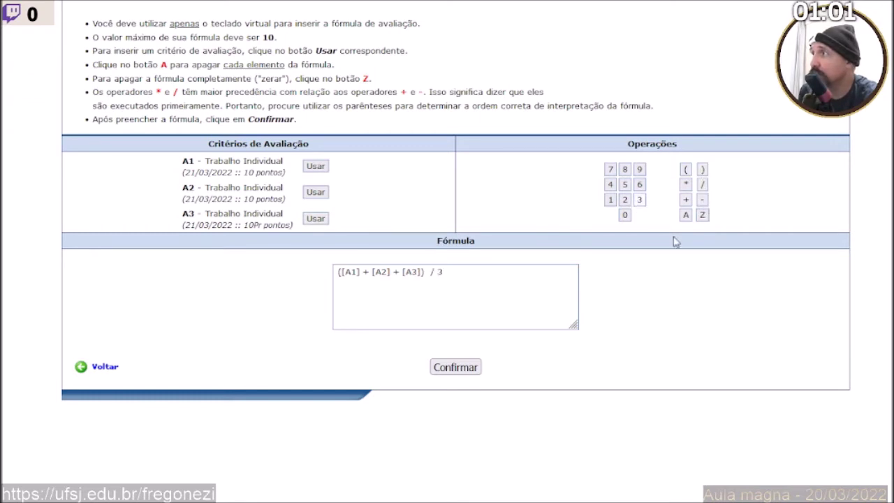
{"action": "left_click", "coordinate": [445, 368]}
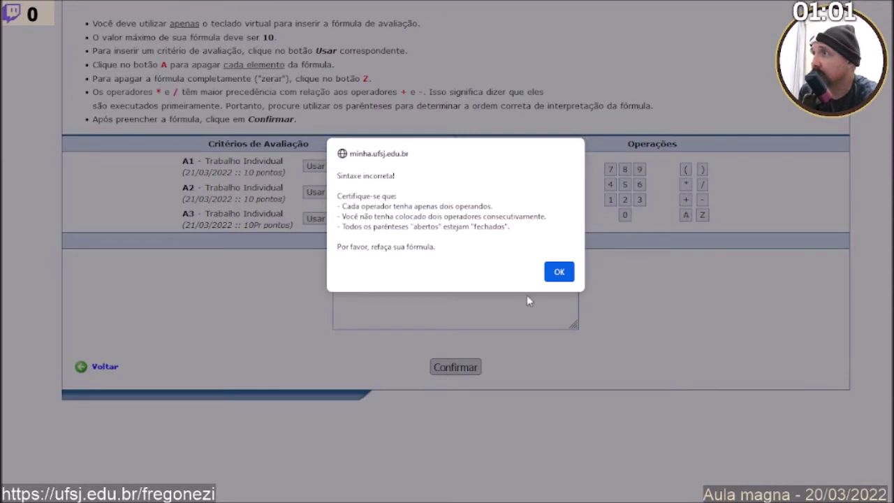
{"action": "left_click", "coordinate": [559, 272]}
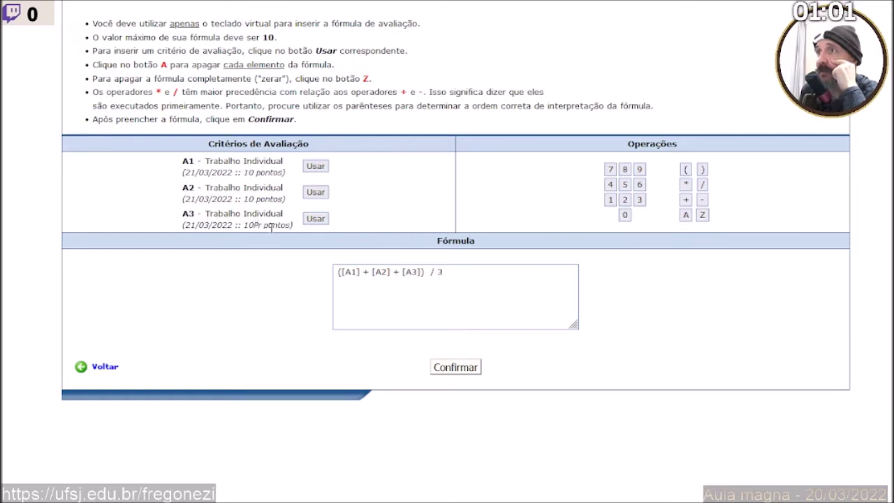
{"action": "left_click_drag", "start_coordinate": [271, 226], "coordinate": [245, 235]}
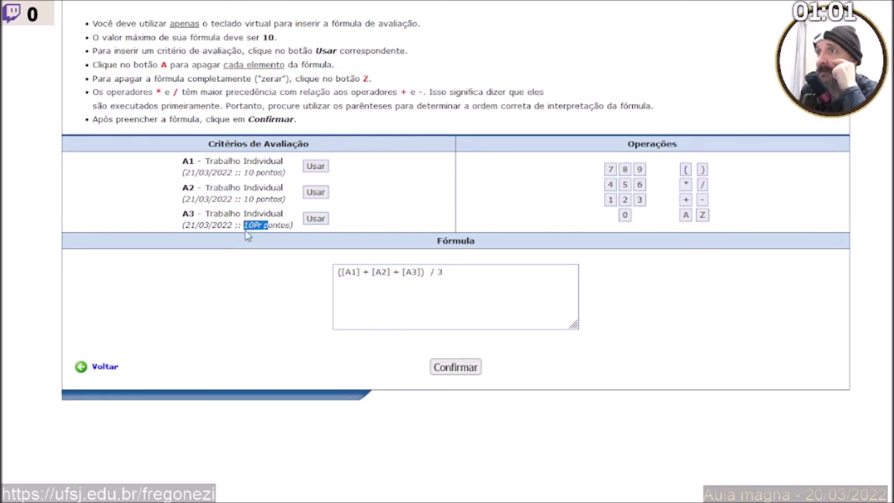
{"action": "left_click", "coordinate": [252, 231]}
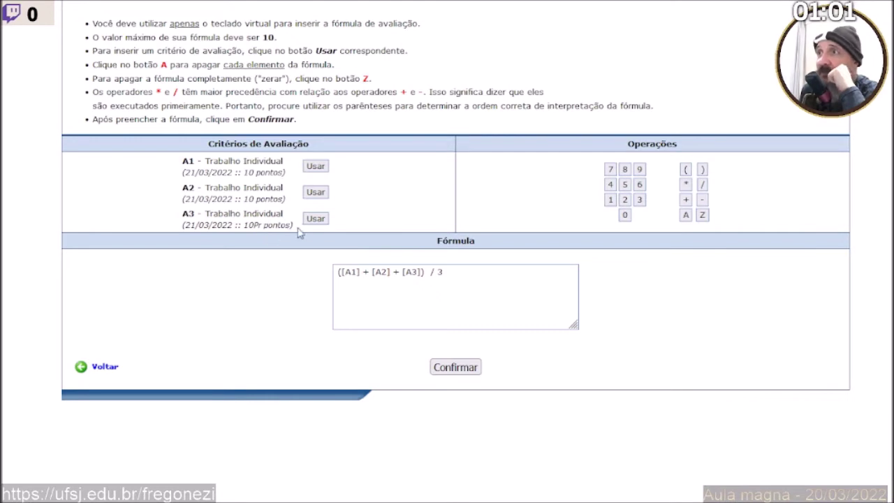
{"action": "left_click_drag", "start_coordinate": [293, 226], "coordinate": [248, 227]}
{"action": "left_click", "coordinate": [248, 228]}
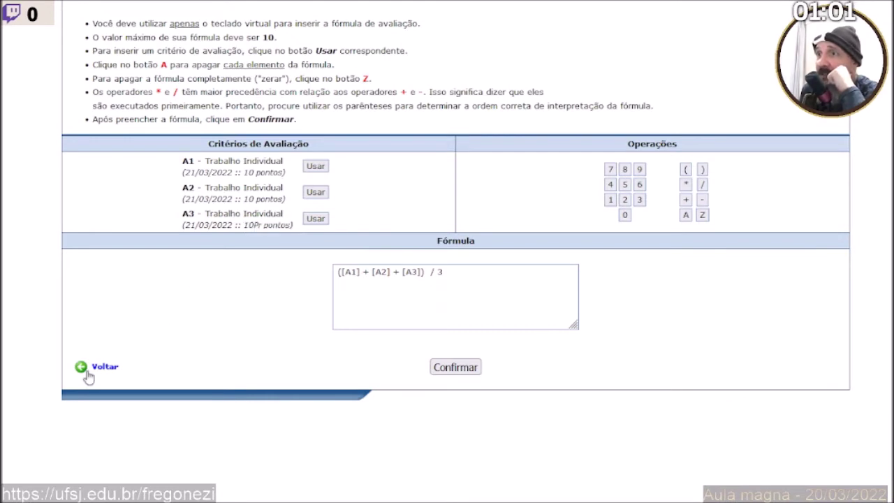
Go back and delete the stray 'Pr' so the third assessment's value reads 10, then resubmit.
{"action": "left_click", "coordinate": [88, 375]}
{"action": "scroll", "coordinate": [217, 251], "scroll_direction": "up", "scroll_amount": 3}
{"action": "left_click", "coordinate": [218, 324]}
{"action": "key", "text": "BackSpace"}
{"action": "key", "text": "BackSpace"}
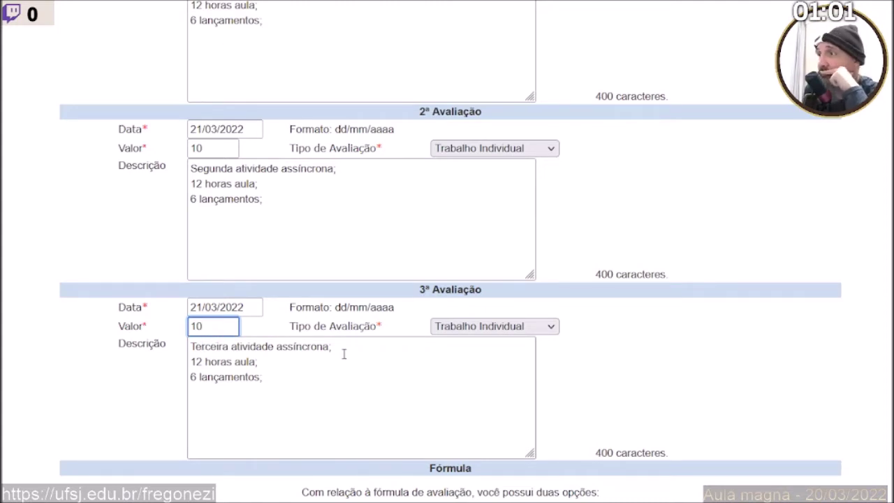
{"action": "scroll", "coordinate": [343, 354], "scroll_direction": "down", "scroll_amount": 2}
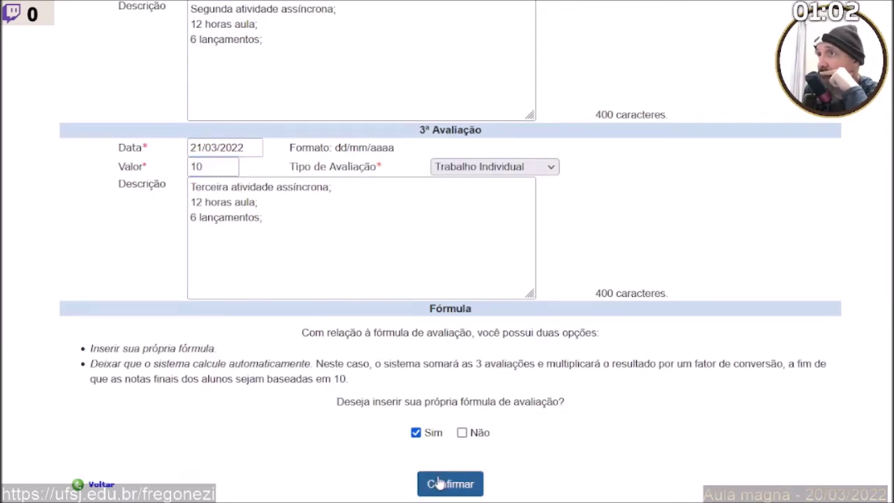
{"action": "left_click", "coordinate": [438, 482]}
Build the formula ([A1] + [A2] + [A3]) / 3 and save it.
{"action": "left_click", "coordinate": [687, 171]}
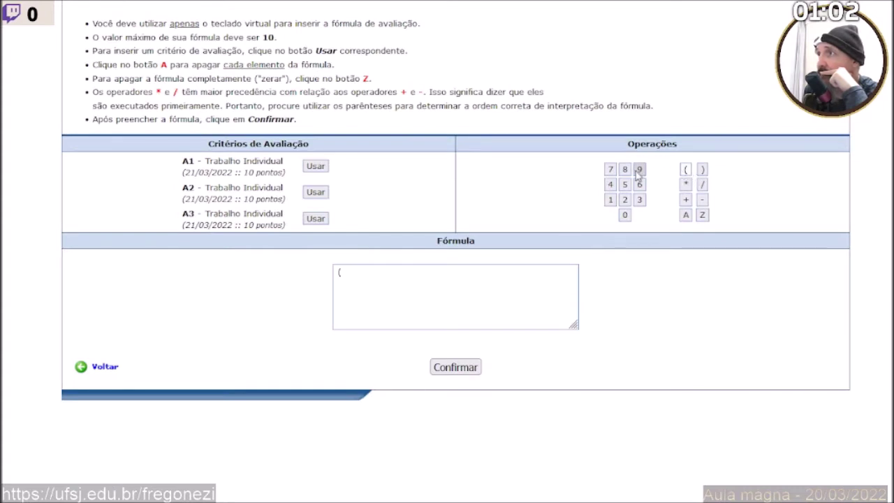
{"action": "left_click", "coordinate": [318, 166]}
{"action": "left_click", "coordinate": [685, 200]}
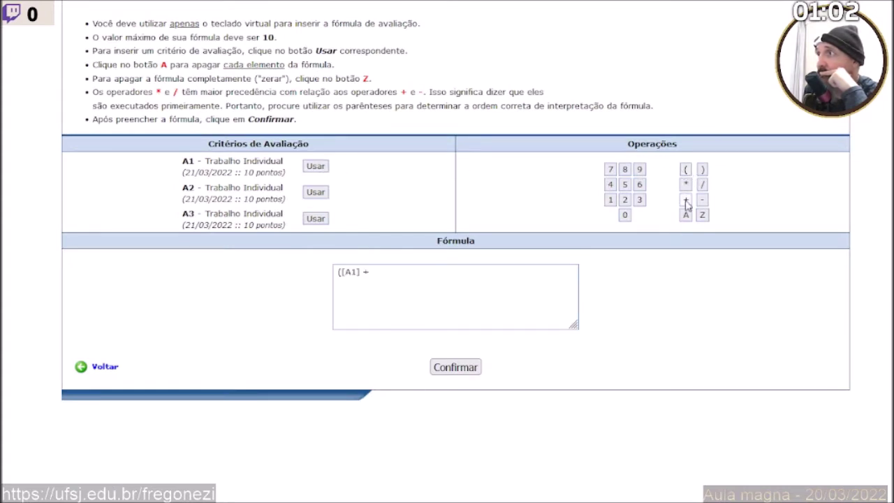
{"action": "left_click", "coordinate": [316, 193]}
{"action": "left_click", "coordinate": [685, 200]}
{"action": "left_click", "coordinate": [315, 219]}
{"action": "left_click", "coordinate": [702, 170]}
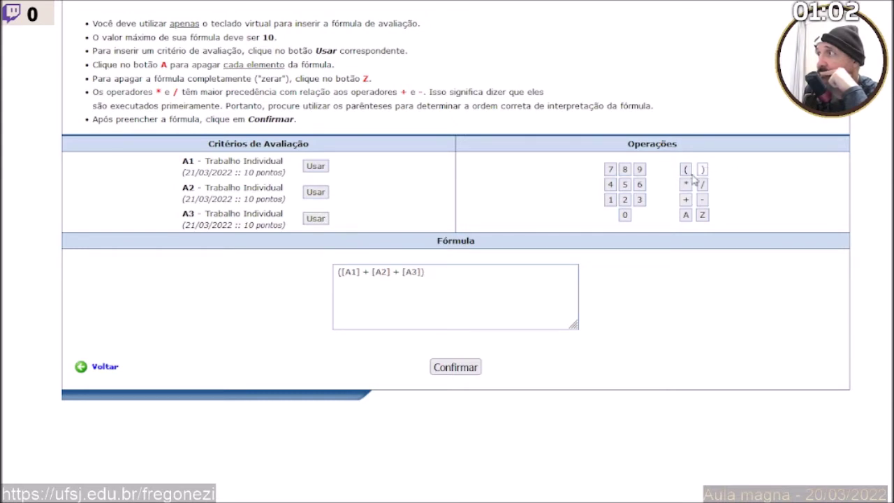
{"action": "left_click", "coordinate": [702, 184]}
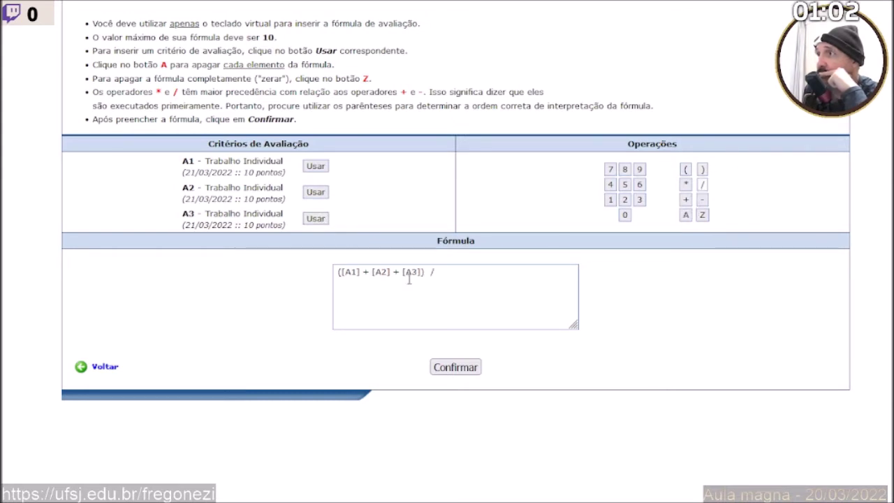
{"action": "left_click", "coordinate": [639, 199]}
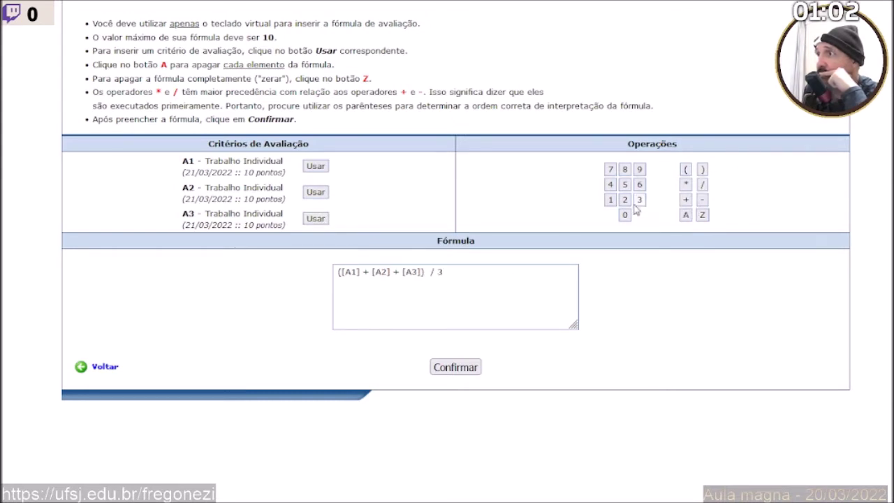
{"action": "left_click", "coordinate": [450, 370]}
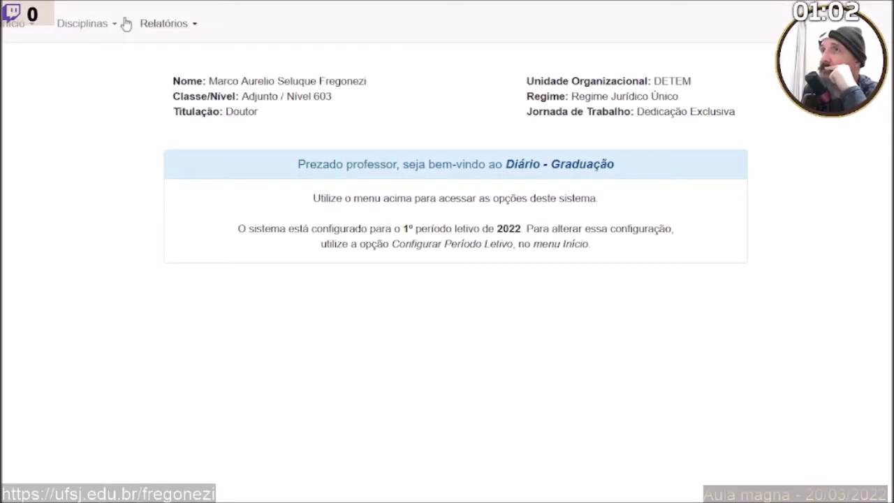
Dismiss the success message and open the Lançamento de Aulas course list.
{"action": "left_click", "coordinate": [70, 26]}
{"action": "mouse_move", "coordinate": [89, 58]}
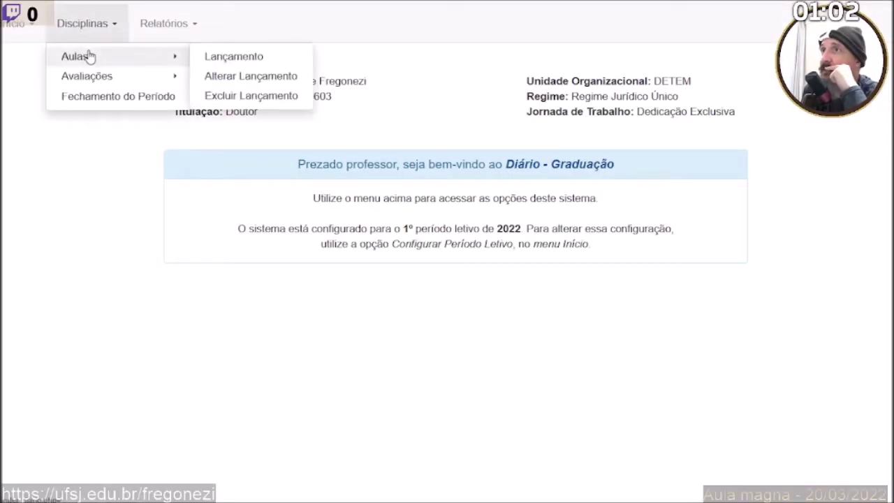
{"action": "left_click", "coordinate": [224, 58]}
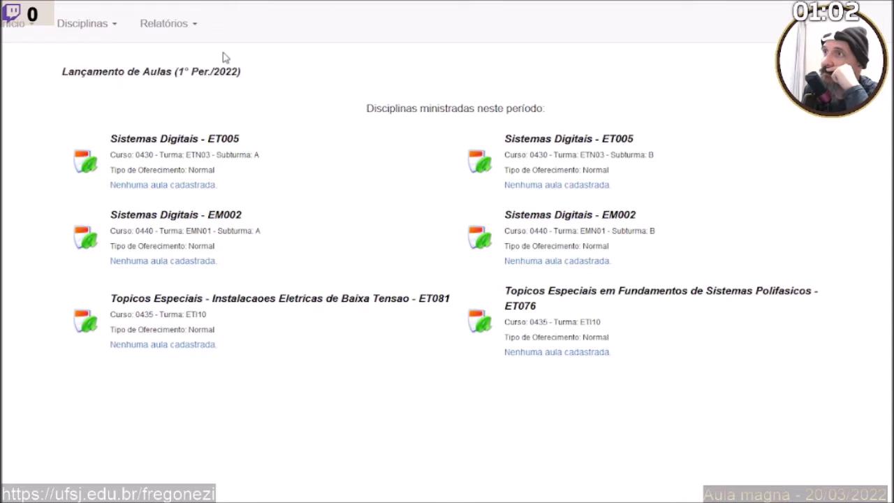
Go to Disciplinas > Avaliações > Critérios de Avaliação > Definir.
{"action": "left_click", "coordinate": [171, 28]}
{"action": "left_click", "coordinate": [76, 26]}
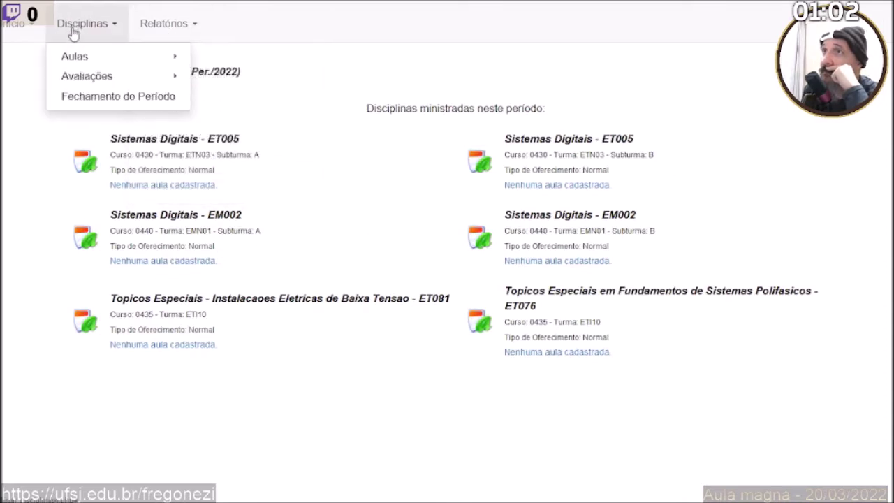
{"action": "mouse_move", "coordinate": [70, 78]}
{"action": "mouse_move", "coordinate": [217, 78]}
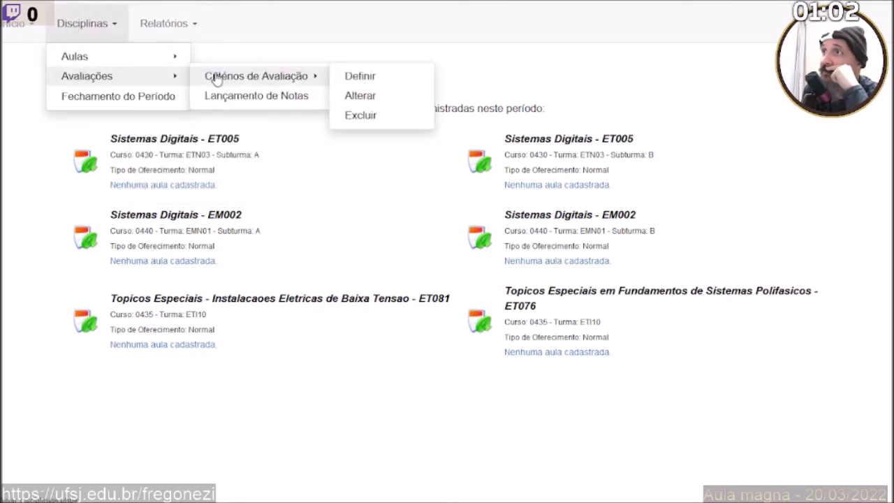
{"action": "left_click", "coordinate": [393, 83]}
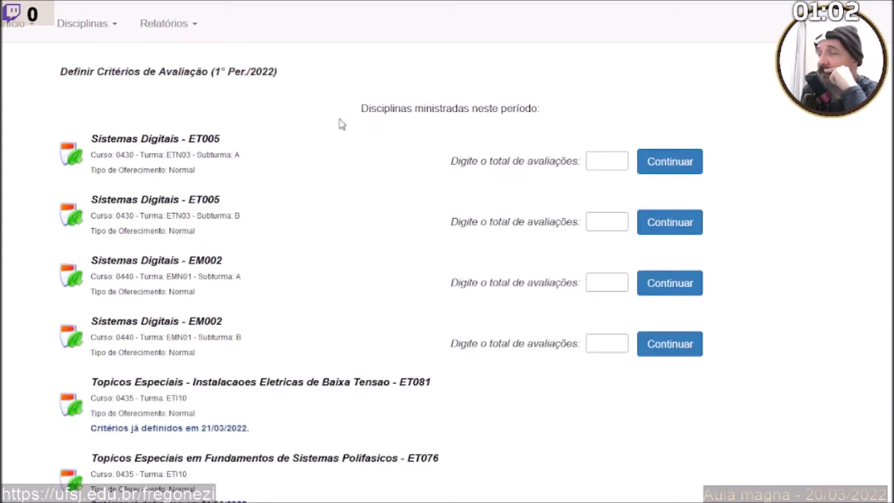
Look over the criteria page, then switch to the Sistemas Digitais teaching plan in Foxit.
{"action": "scroll", "coordinate": [248, 287], "scroll_direction": "down", "scroll_amount": 1}
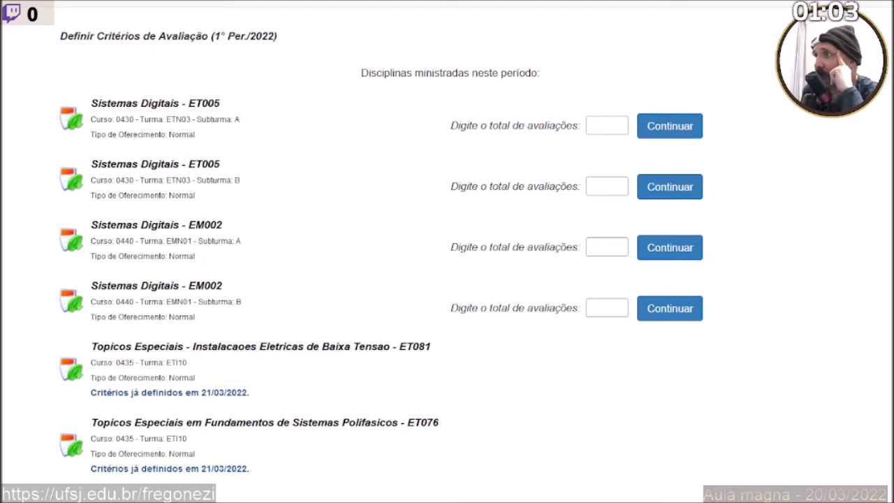
{"action": "key", "text": "alt+Tab"}
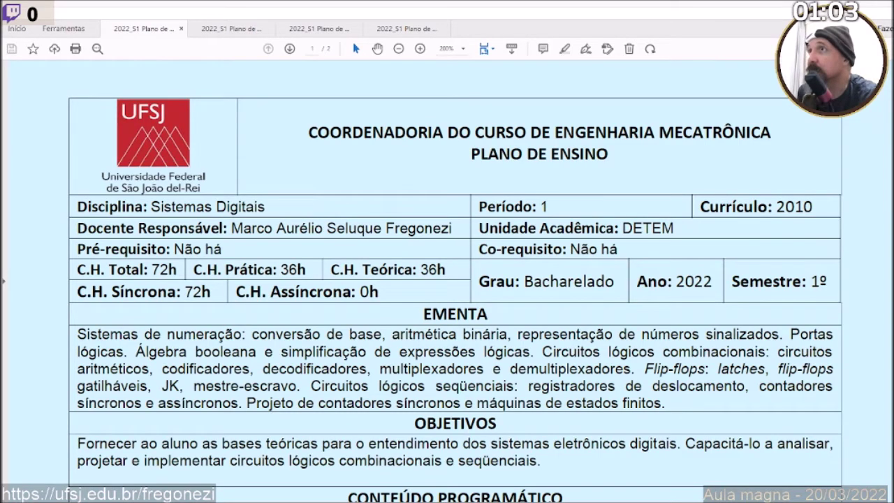
Highlight the Nota final formula (P1 + P2 + … + P8) / 8, then return to the browser.
{"action": "scroll", "coordinate": [455, 376], "scroll_direction": "down", "scroll_amount": 10}
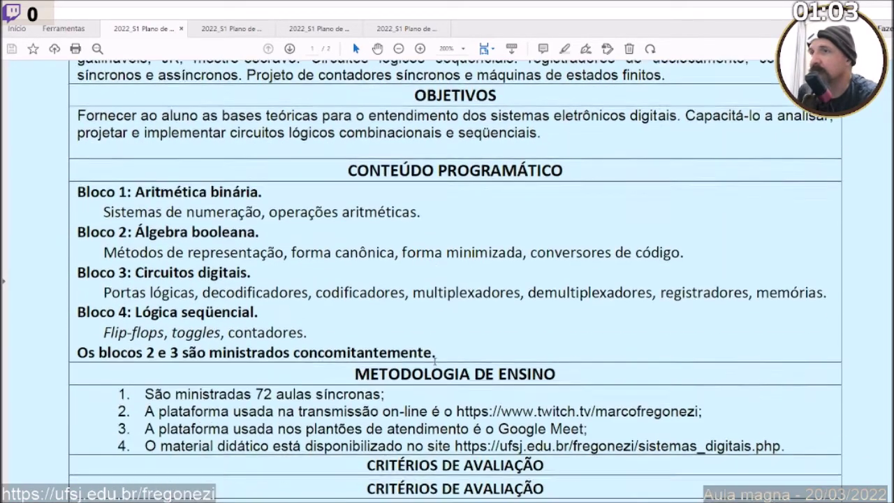
{"action": "scroll", "coordinate": [436, 362], "scroll_direction": "down", "scroll_amount": 3}
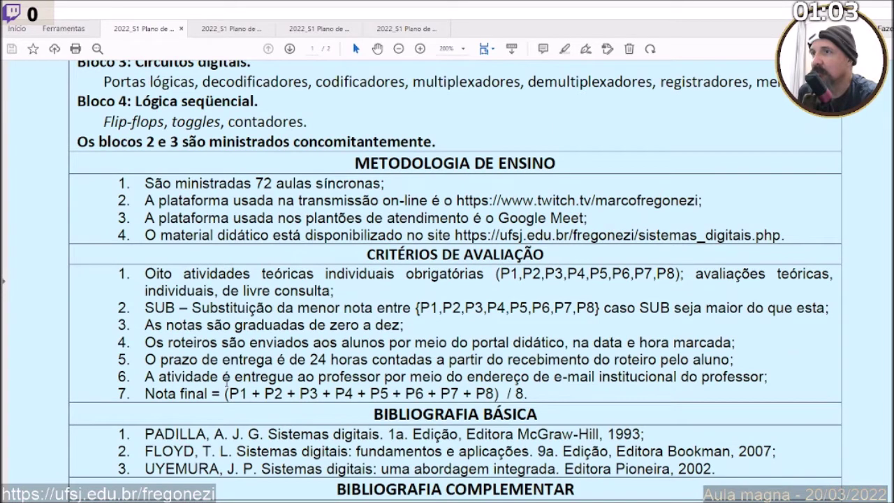
{"action": "left_click_drag", "start_coordinate": [228, 393], "coordinate": [495, 393]}
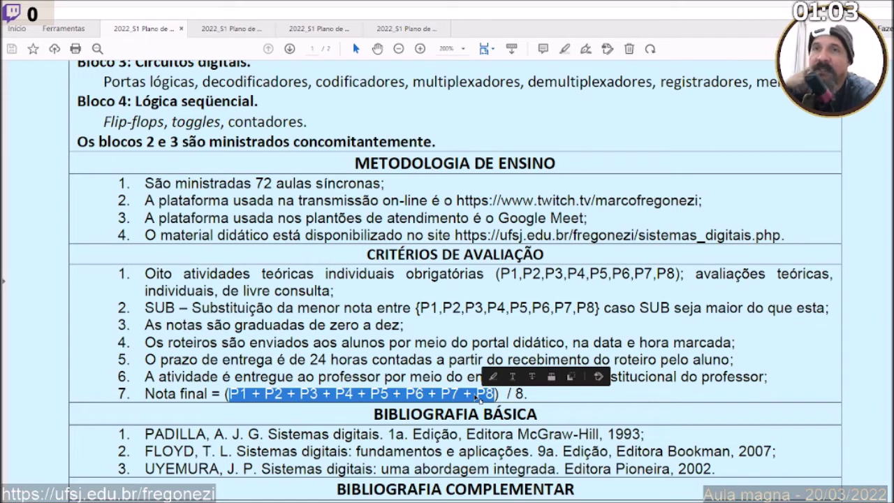
{"action": "mouse_move", "coordinate": [427, 396]}
{"action": "left_mouse_down"}
{"action": "mouse_move", "coordinate": [344, 395]}
{"action": "mouse_move", "coordinate": [354, 395]}
{"action": "left_mouse_up"}
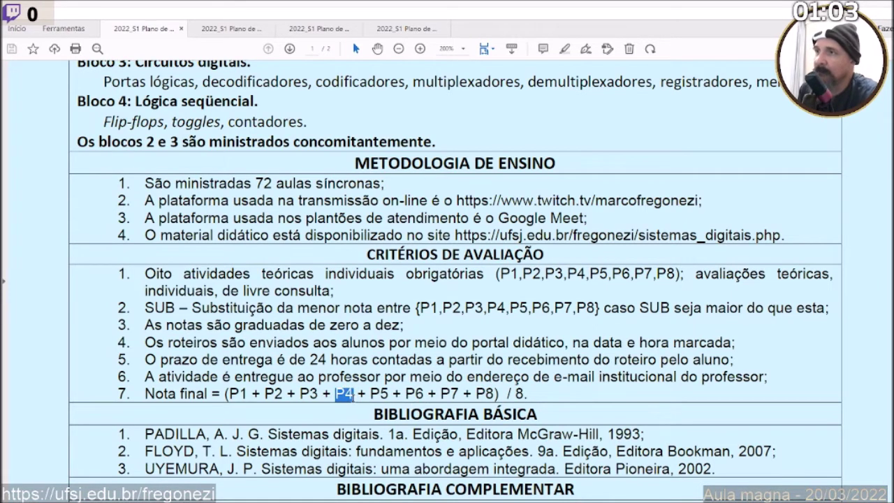
{"action": "mouse_move", "coordinate": [301, 395]}
{"action": "left_mouse_down"}
{"action": "mouse_move", "coordinate": [318, 396]}
{"action": "mouse_move", "coordinate": [283, 395]}
{"action": "left_mouse_up"}
{"action": "left_click", "coordinate": [275, 393]}
{"action": "left_click", "coordinate": [277, 372]}
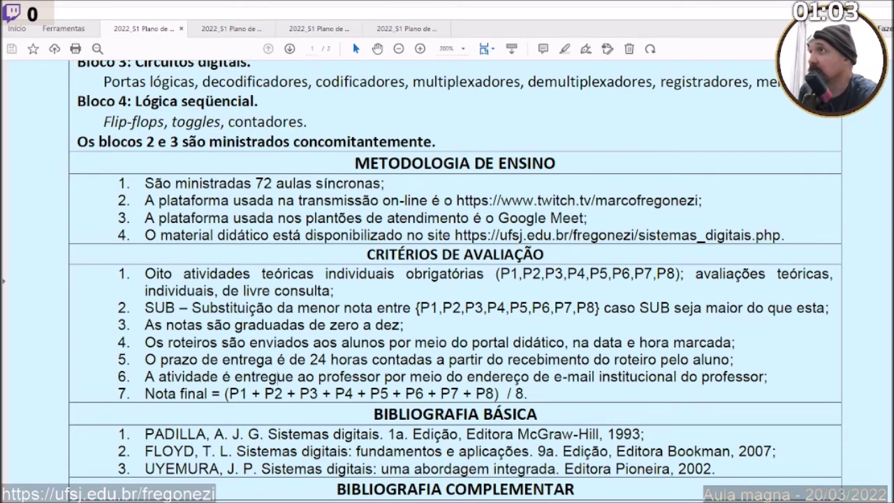
{"action": "key", "text": "alt+Tab"}
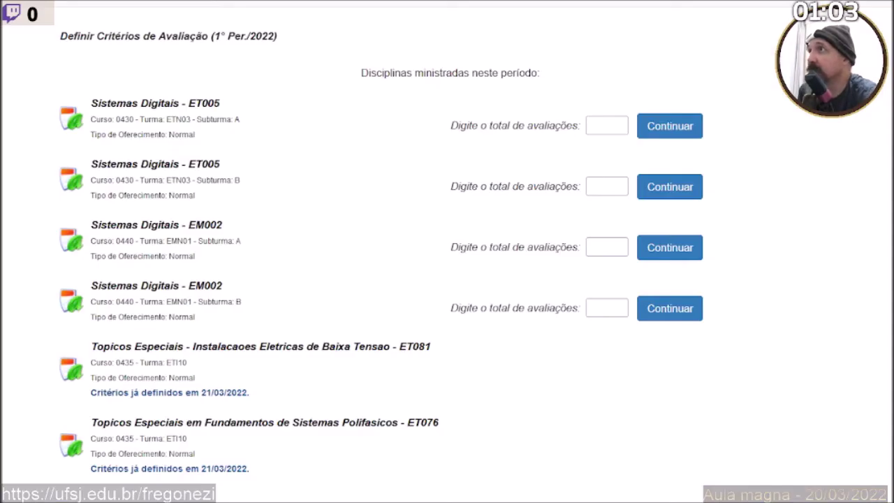
Set EM002 subturma A's total to 8 assessments and open its criteria form.
{"action": "left_click", "coordinate": [590, 246]}
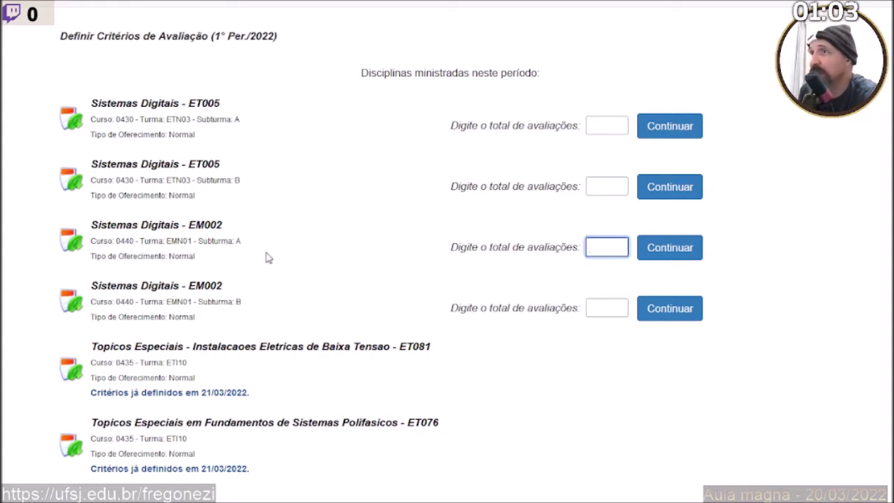
{"action": "type", "text": "8"}
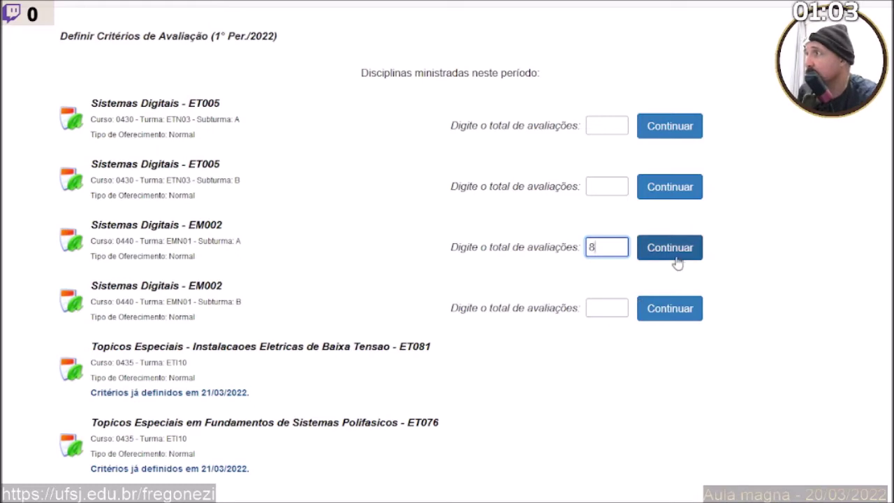
{"action": "left_click", "coordinate": [667, 252]}
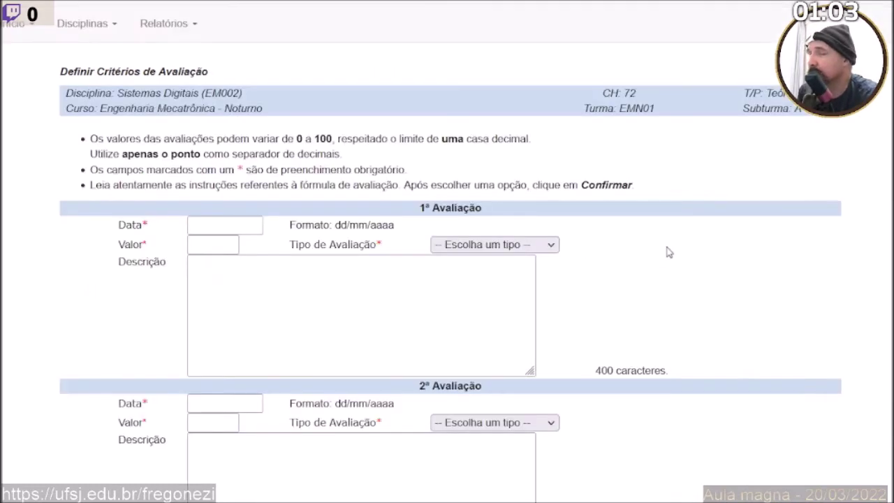
{"action": "scroll", "coordinate": [440, 288], "scroll_direction": "down", "scroll_amount": 3}
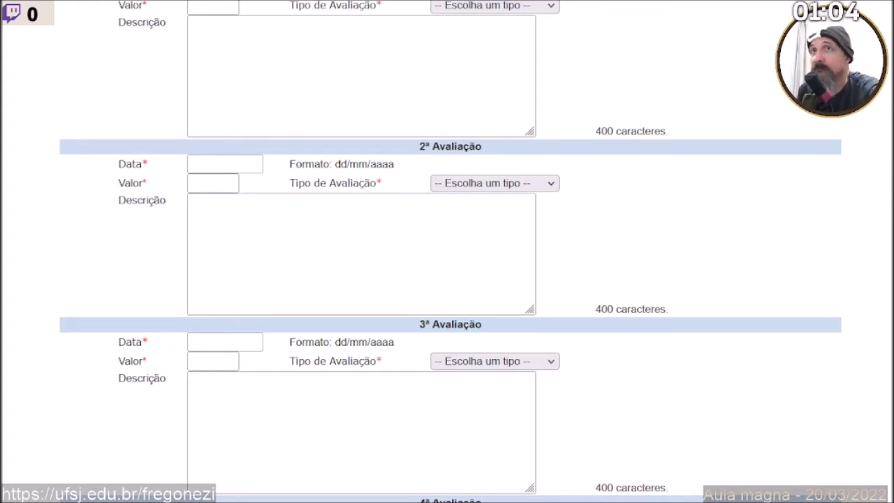
Paste the first description and strip the 12 and 6 from its lines.
{"action": "left_click", "coordinate": [237, 79]}
{"action": "type", "text": "Primeira atividade assíncrona; 12 horas aula; 6 lançamentos;"}
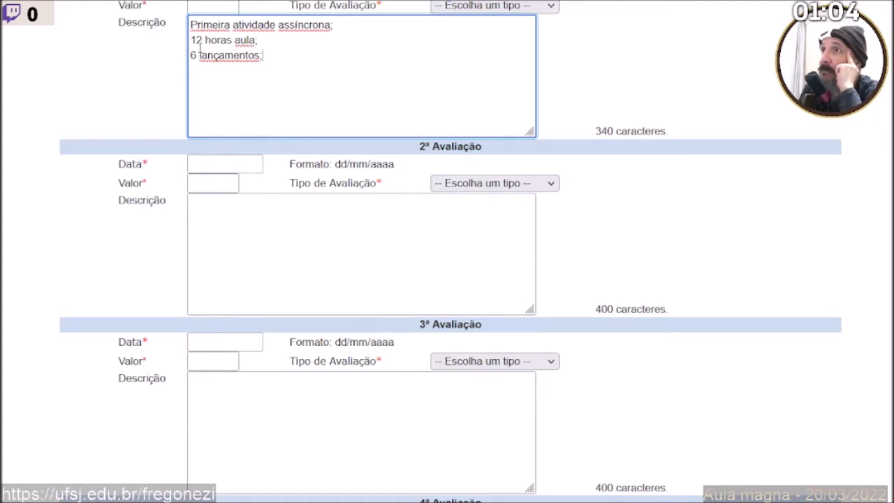
{"action": "key", "text": "BackSpace"}
{"action": "key", "text": "BackSpace"}
{"action": "key", "text": "Down"}
{"action": "key", "text": "Delete"}
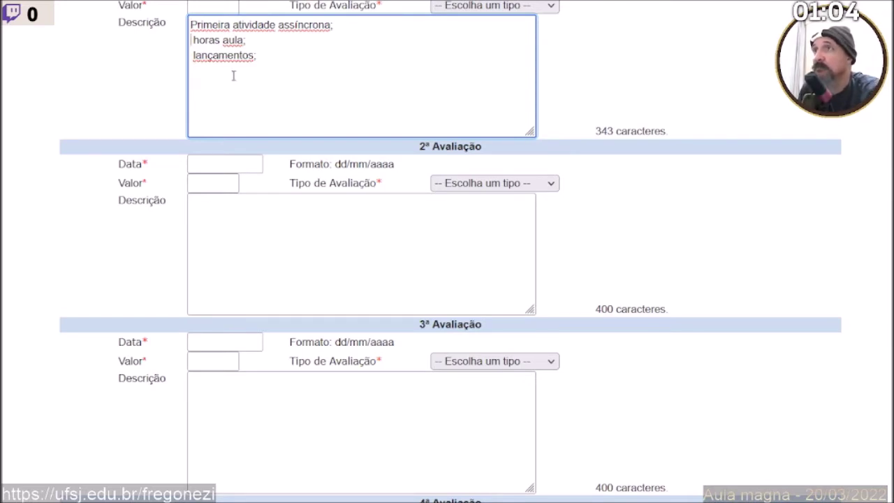
{"action": "key", "text": "ctrl+a"}
{"action": "key", "text": "ctrl+c"}
Copy the description into evaluations 2 and 3, renaming them 'Segunda' and 'Terceira'.
{"action": "left_click", "coordinate": [257, 247]}
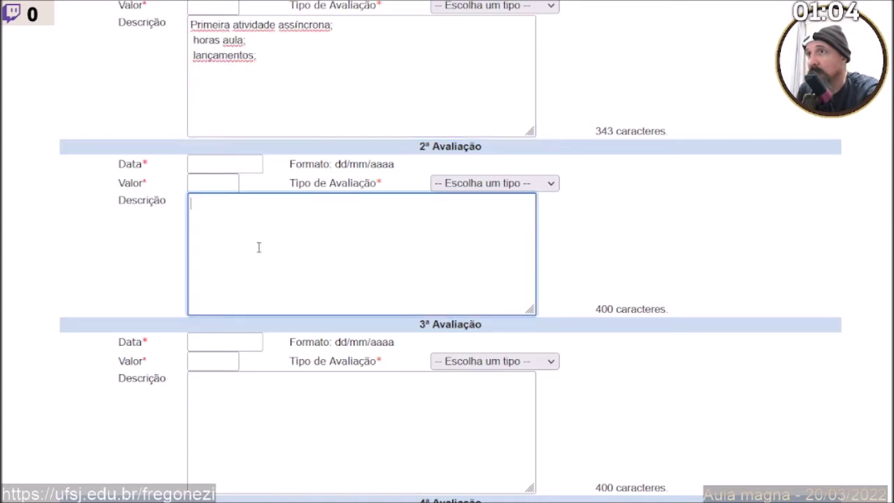
{"action": "key", "text": "ctrl+v"}
{"action": "double_click", "coordinate": [209, 203]}
{"action": "type", "text": "sEGUND"}
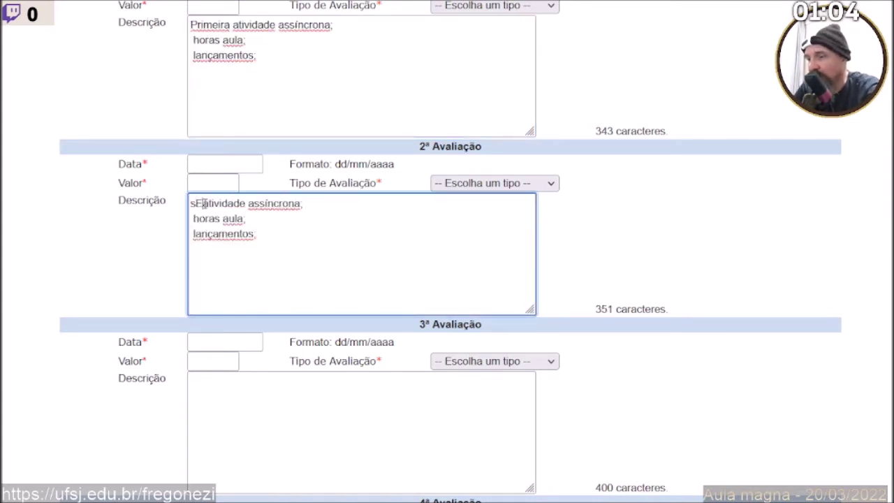
{"action": "key", "text": "BackSpace"}
{"action": "key", "text": "BackSpace"}
{"action": "key", "text": "BackSpace"}
{"action": "key", "text": "BackSpace"}
{"action": "key", "text": "BackSpace"}
{"action": "key", "text": "BackSpace"}
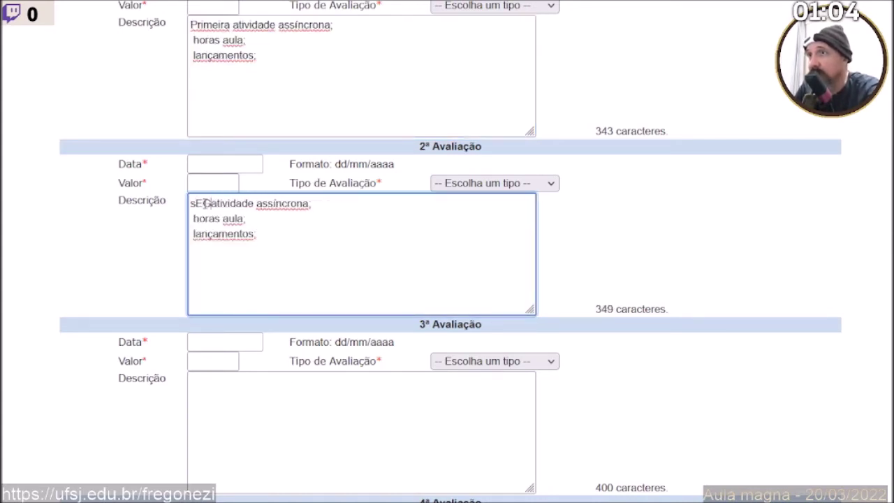
{"action": "type", "text": "Segund"}
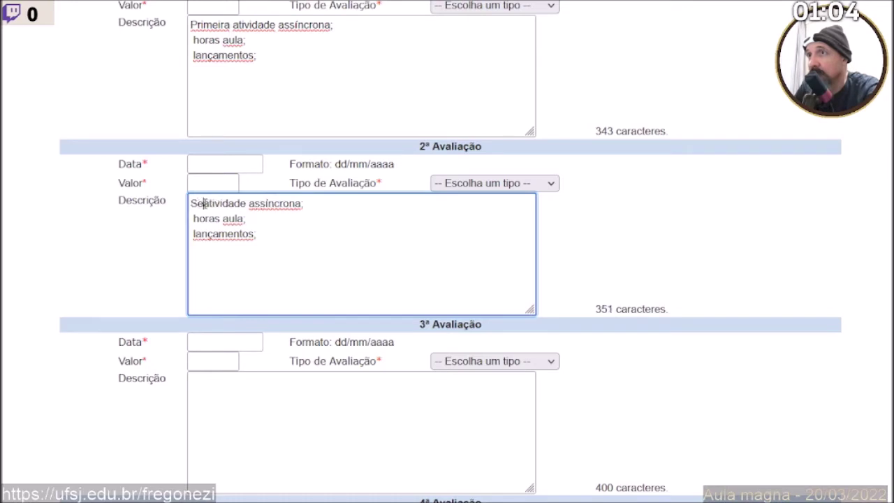
{"action": "type", "text": "a"}
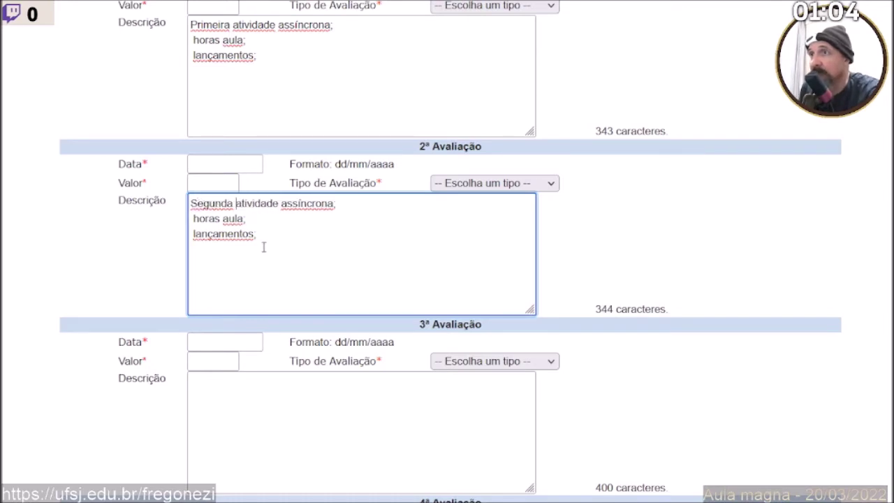
{"action": "scroll", "coordinate": [266, 279], "scroll_direction": "down", "scroll_amount": 3}
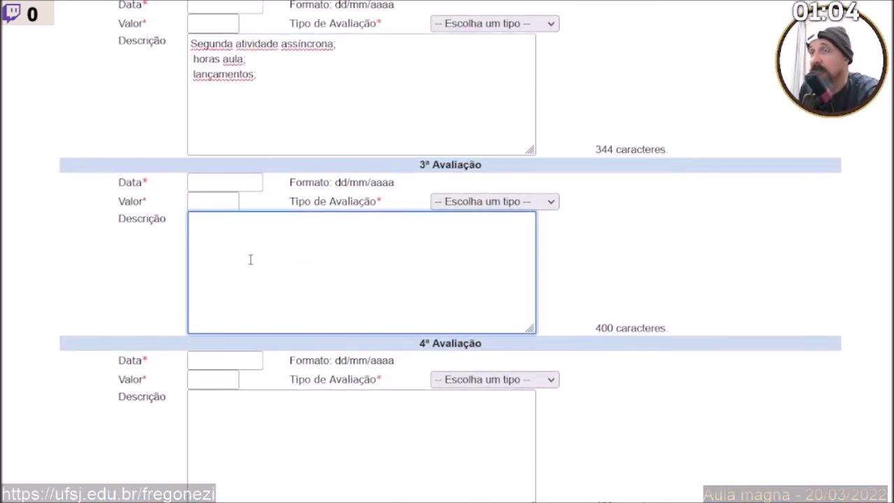
{"action": "key", "text": "ctrl+v"}
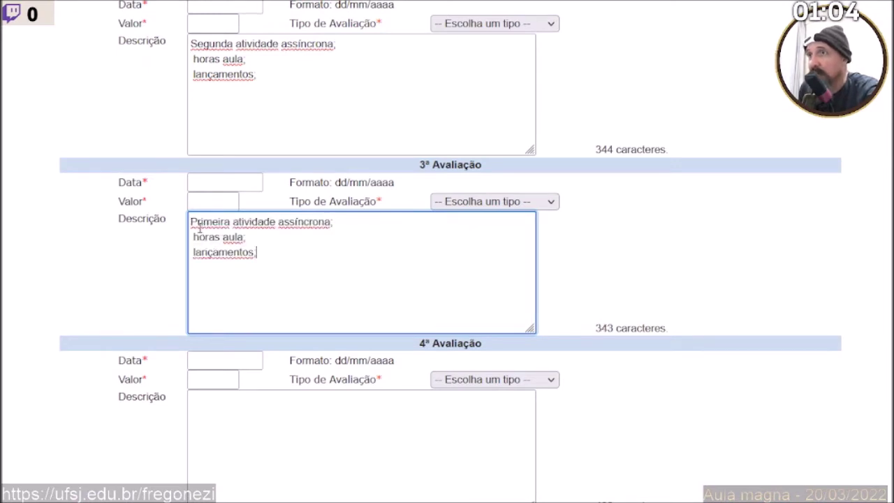
{"action": "double_click", "coordinate": [200, 223]}
{"action": "type", "text": "T"}
{"action": "key", "text": "BackSpace"}
{"action": "type", "text": "Terceira"}
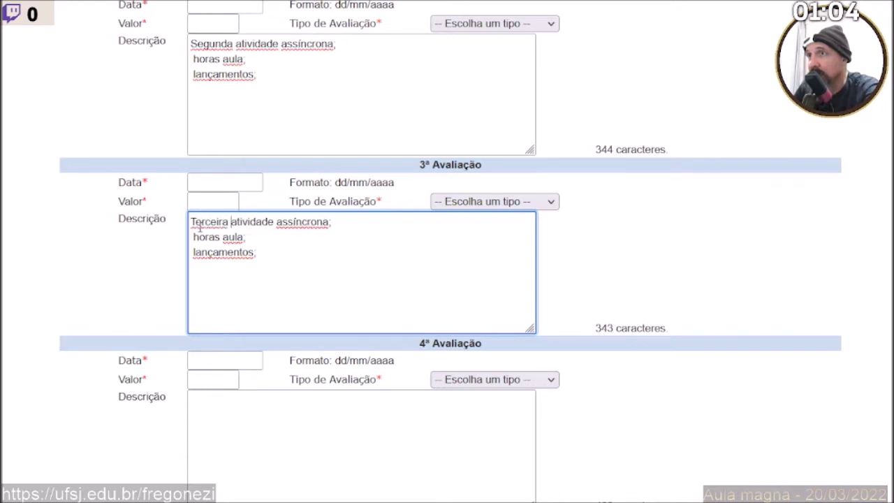
Copy the description into evaluations 4 and 5, renaming them 'Quarta' and 'Quinta'.
{"action": "left_click", "coordinate": [238, 443]}
{"action": "scroll", "coordinate": [243, 419], "scroll_direction": "down", "scroll_amount": 3}
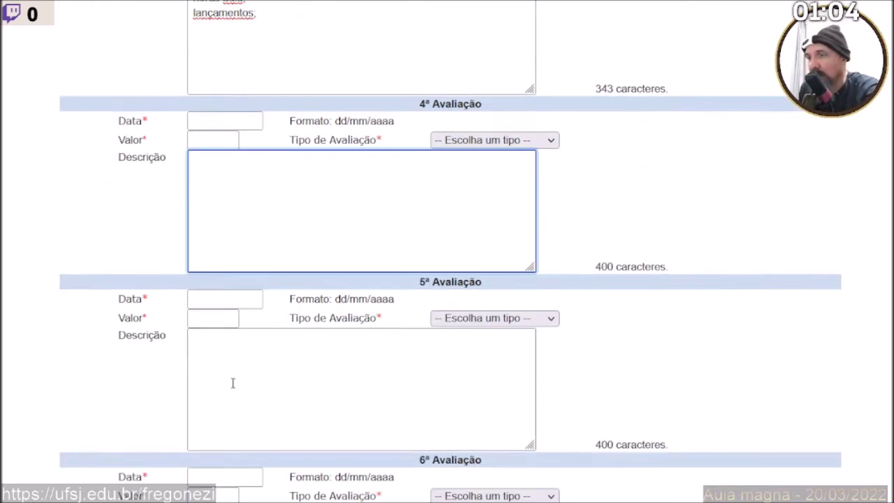
{"action": "key", "text": "ctrl+v"}
{"action": "double_click", "coordinate": [199, 160]}
{"action": "type", "text": "Quarta"}
{"action": "left_click", "coordinate": [266, 369]}
{"action": "key", "text": "ctrl+v"}
{"action": "double_click", "coordinate": [206, 339]}
{"action": "type", "text": "Quinta"}
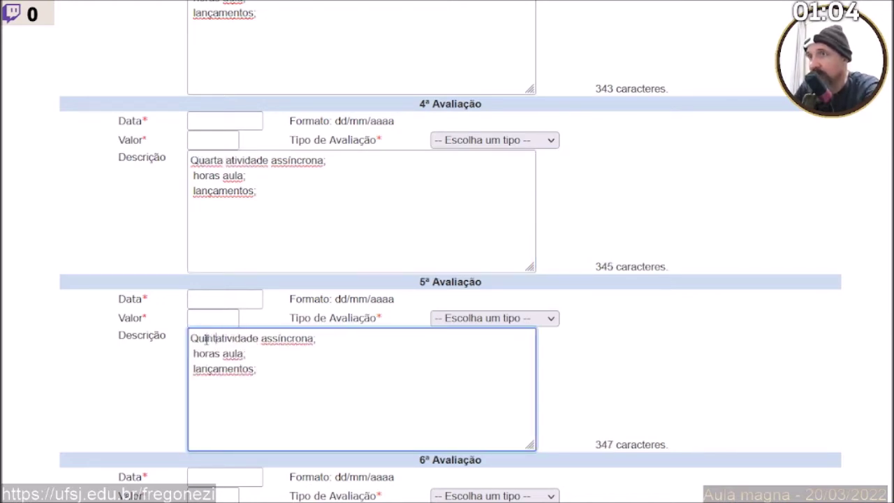
{"action": "scroll", "coordinate": [213, 342], "scroll_direction": "down", "scroll_amount": 3}
{"action": "scroll", "coordinate": [213, 342], "scroll_direction": "down", "scroll_amount": 1}
Copy the description into evaluation 6, starting it with 'Sexta'.
{"action": "left_click", "coordinate": [230, 247]}
{"action": "type", "text": "Sexta"}
{"action": "key", "text": "BackSpace"}
{"action": "key", "text": "BackSpace"}
{"action": "key", "text": "BackSpace"}
{"action": "key", "text": "BackSpace"}
{"action": "key", "text": "BackSpace"}
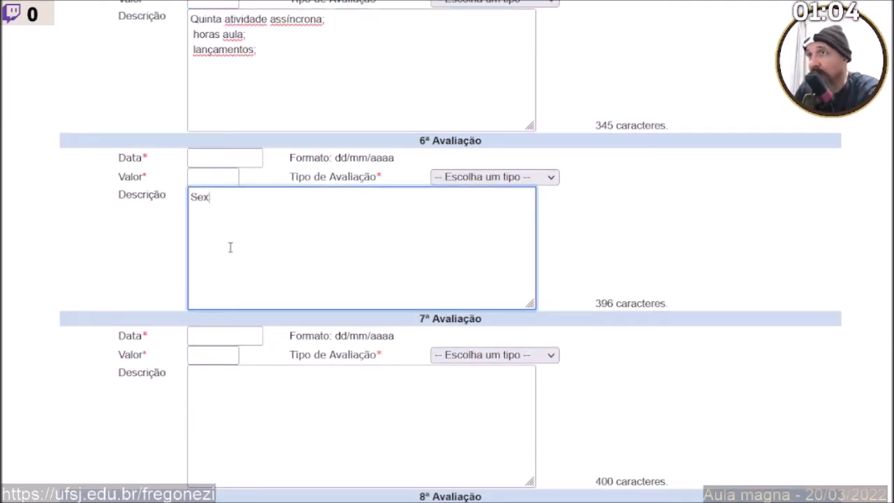
{"action": "key", "text": "ctrl+v"}
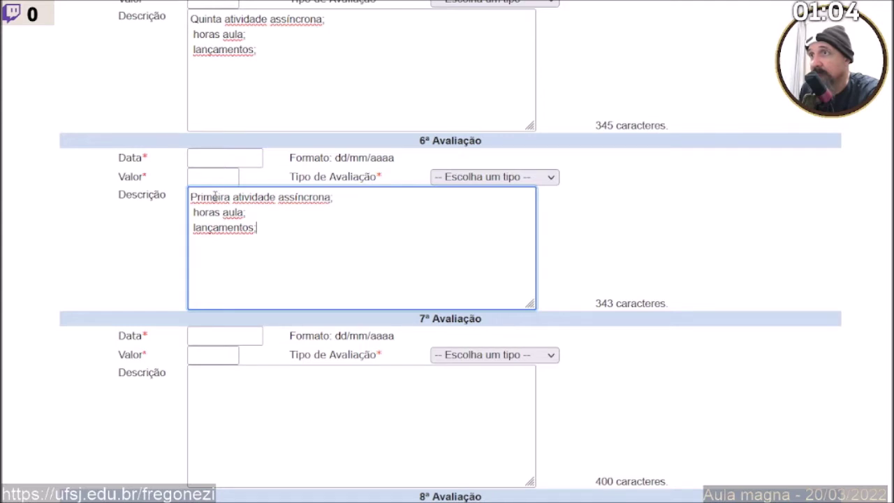
{"action": "double_click", "coordinate": [213, 197]}
{"action": "type", "text": "Sexta"}
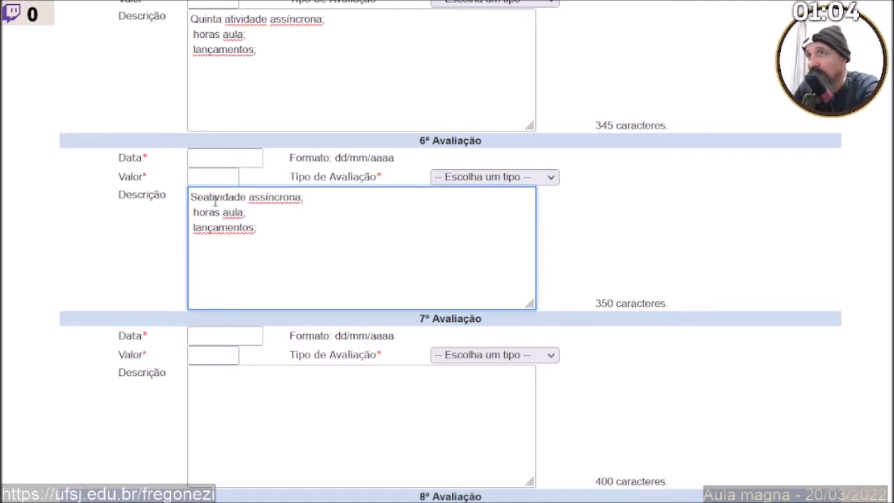
Copy the description into evaluations 7 and 8, renaming them 'Sétima' and 'Oitava'.
{"action": "left_click", "coordinate": [275, 389]}
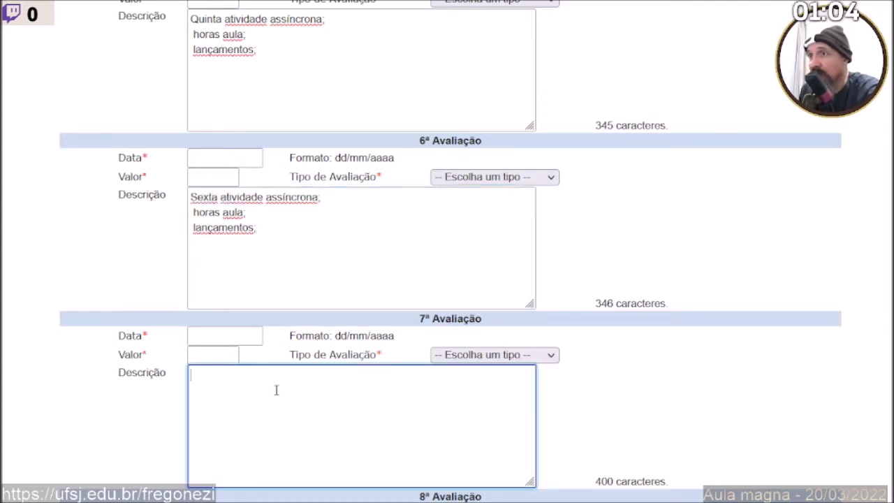
{"action": "scroll", "coordinate": [273, 389], "scroll_direction": "down", "scroll_amount": 3}
{"action": "type", "text": "Primeira atividade assíncrona;  horas aula;  lançamentos;"}
{"action": "double_click", "coordinate": [213, 136]}
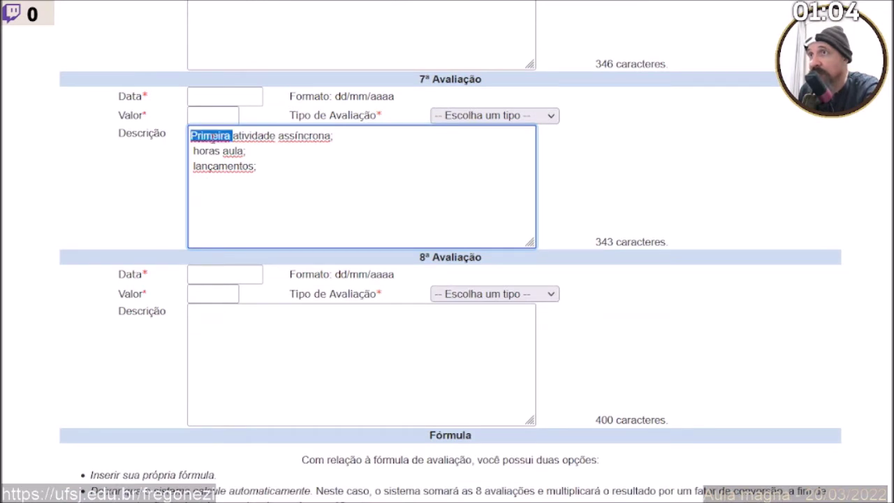
{"action": "type", "text": "Sétima"}
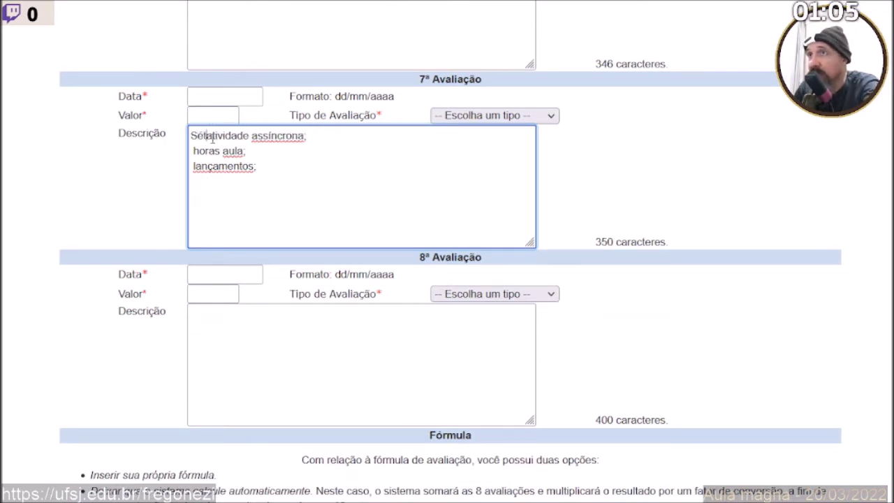
{"action": "left_click", "coordinate": [244, 365]}
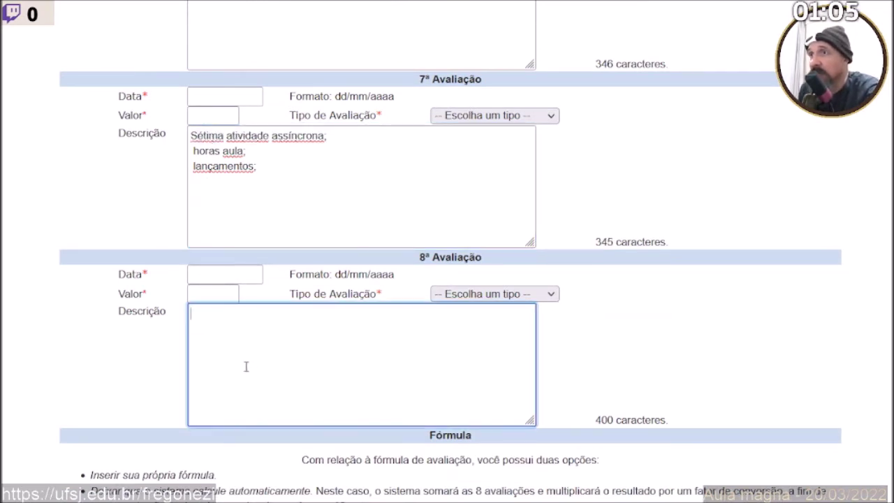
{"action": "type", "text": "Primeira atividade assíncrona;  horas aula;  lançamentos;"}
{"action": "double_click", "coordinate": [203, 314]}
{"action": "type", "text": "Oitava"}
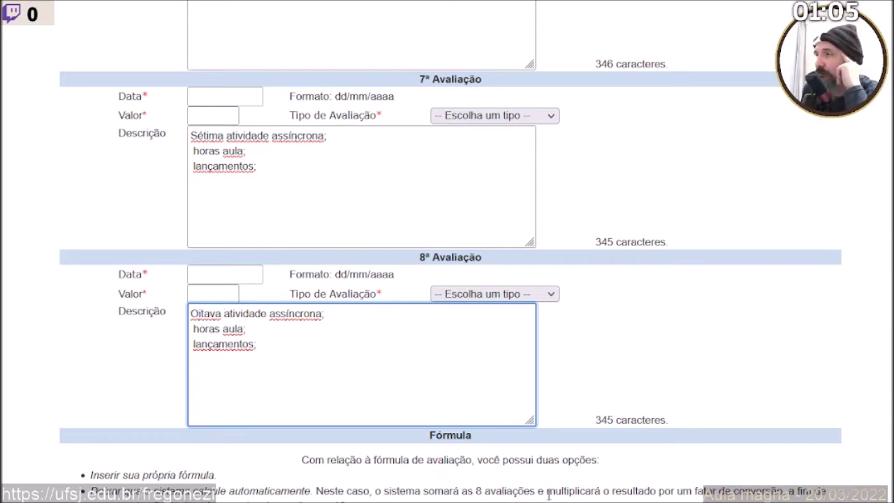
{"action": "key", "text": "Tab"}
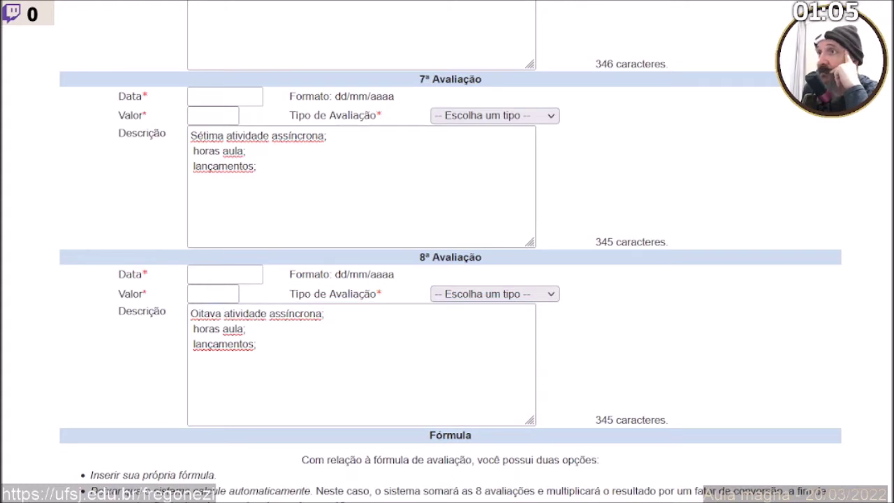
Enter 10 as the eighth evaluation's value and paste it into the seventh, sixth and fifth values.
{"action": "left_click", "coordinate": [222, 292]}
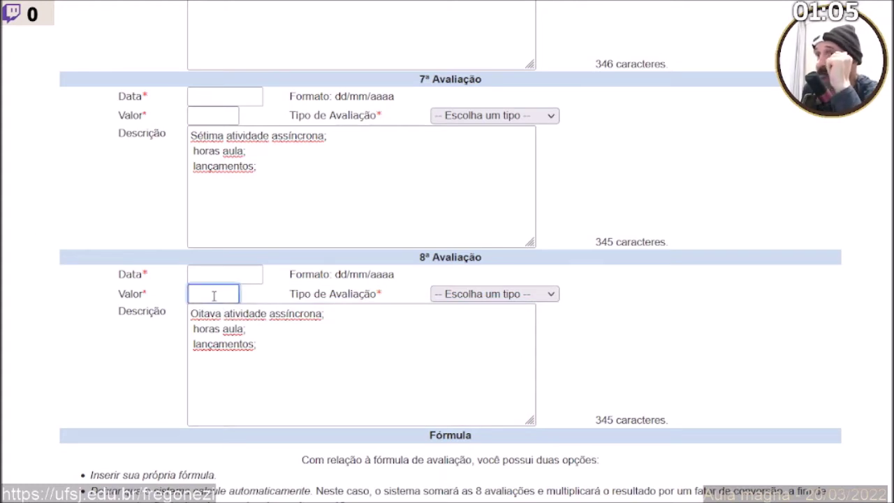
{"action": "type", "text": "10"}
{"action": "left_click", "coordinate": [201, 96]}
{"action": "left_click_drag", "start_coordinate": [212, 293], "coordinate": [152, 297]}
{"action": "key", "text": "ctrl+c"}
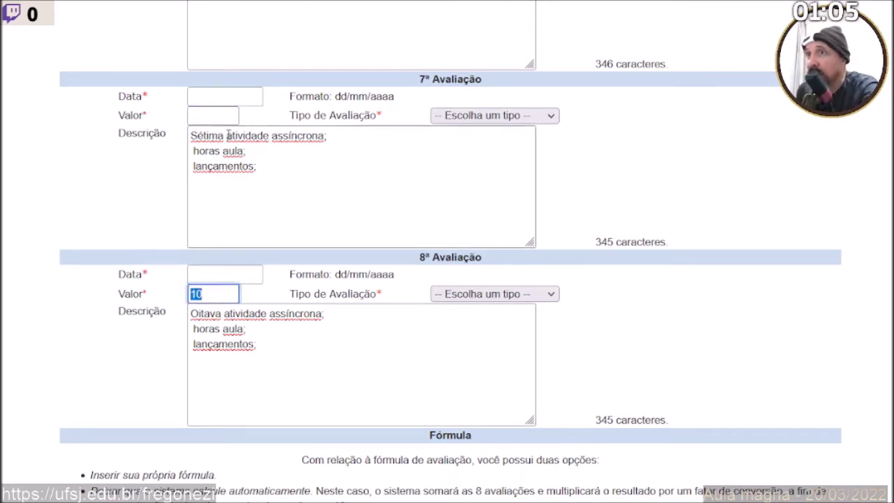
{"action": "left_click", "coordinate": [215, 117]}
{"action": "key", "text": "ctrl+v"}
{"action": "scroll", "coordinate": [220, 177], "scroll_direction": "up", "scroll_amount": 3}
{"action": "left_click", "coordinate": [216, 189]}
{"action": "left_click", "coordinate": [220, 177]}
{"action": "key", "text": "ctrl+v"}
{"action": "left_click", "coordinate": [208, 2]}
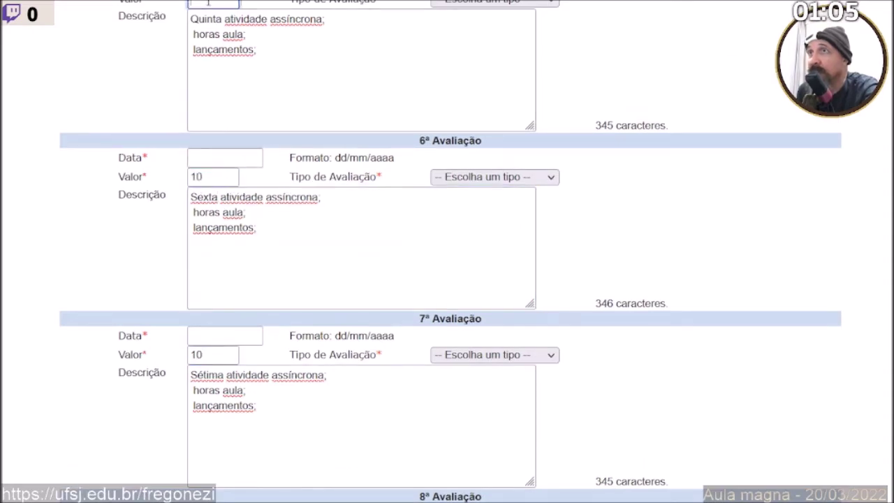
{"action": "key", "text": "ctrl+v"}
Paste 10 into the fourth, third, second and first evaluation values.
{"action": "scroll", "coordinate": [225, 155], "scroll_direction": "up", "scroll_amount": 4}
{"action": "left_click", "coordinate": [219, 137]}
{"action": "key", "text": "ctrl+v"}
{"action": "scroll", "coordinate": [220, 138], "scroll_direction": "up", "scroll_amount": 2}
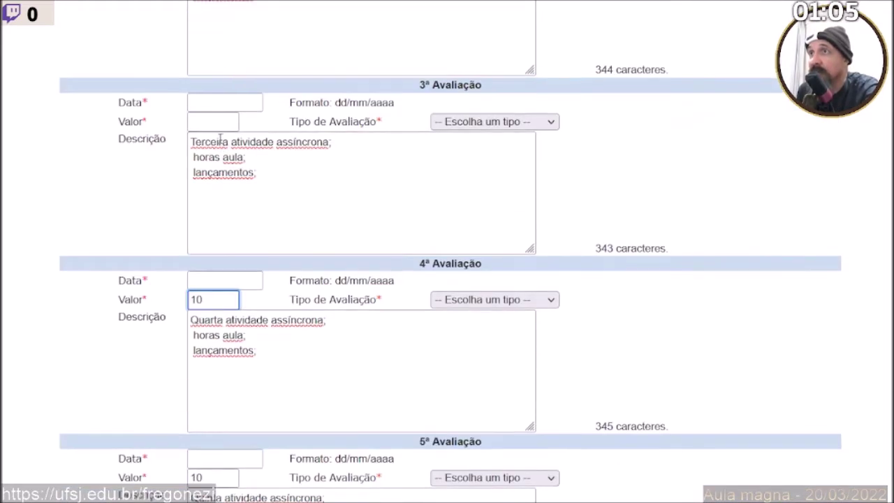
{"action": "left_click", "coordinate": [222, 123]}
{"action": "key", "text": "ctrl+v"}
{"action": "scroll", "coordinate": [221, 124], "scroll_direction": "up", "scroll_amount": 2}
{"action": "left_click", "coordinate": [217, 104]}
{"action": "key", "text": "ctrl+v"}
{"action": "scroll", "coordinate": [216, 106], "scroll_direction": "up", "scroll_amount": 4}
{"action": "left_click", "coordinate": [212, 163]}
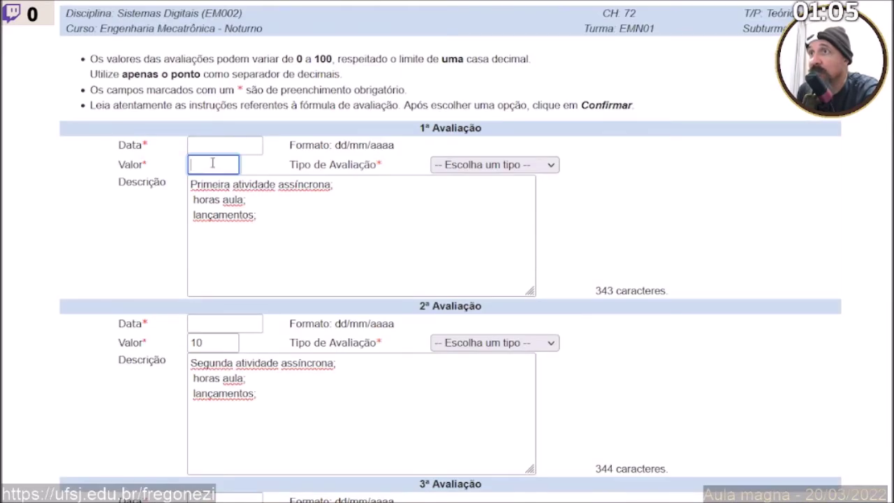
{"action": "key", "text": "ctrl+v"}
Date the first, second and third evaluations 21/03/2022.
{"action": "left_click", "coordinate": [205, 147]}
{"action": "type", "text": "21/03/2022"}
{"action": "left_click", "coordinate": [217, 321]}
{"action": "type", "text": "21/03/2022"}
{"action": "scroll", "coordinate": [213, 337], "scroll_direction": "down", "scroll_amount": 5}
{"action": "left_click", "coordinate": [207, 182]}
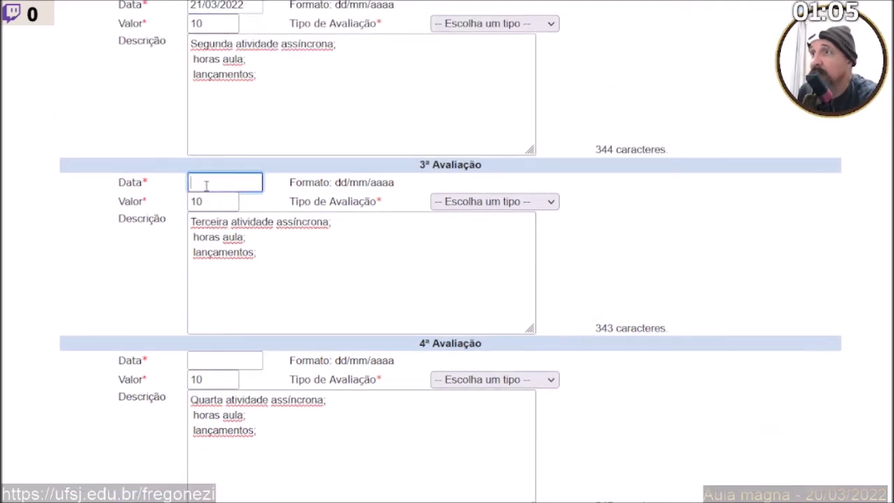
{"action": "type", "text": "21/03/2022"}
Copy 21/03/2022 again and date the fourth and fifth evaluations with it.
{"action": "left_click", "coordinate": [203, 359]}
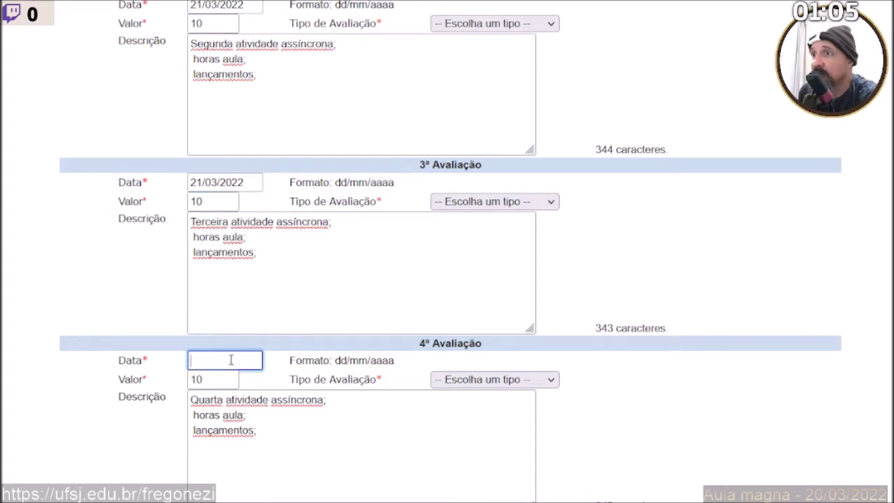
{"action": "scroll", "coordinate": [230, 361], "scroll_direction": "down", "scroll_amount": 2}
{"action": "left_click", "coordinate": [197, 392]}
{"action": "left_click", "coordinate": [204, 378]}
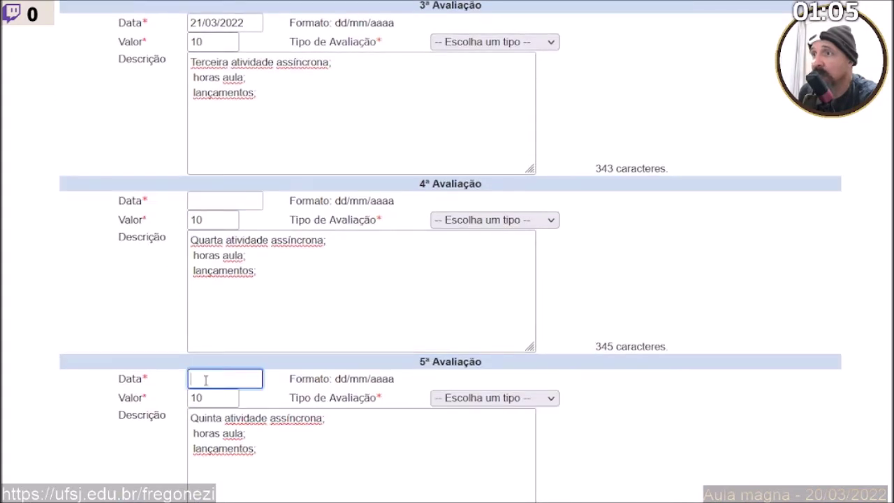
{"action": "double_click", "coordinate": [210, 22]}
{"action": "left_click_drag", "start_coordinate": [244, 22], "coordinate": [123, 14]}
{"action": "key", "text": "ctrl+c"}
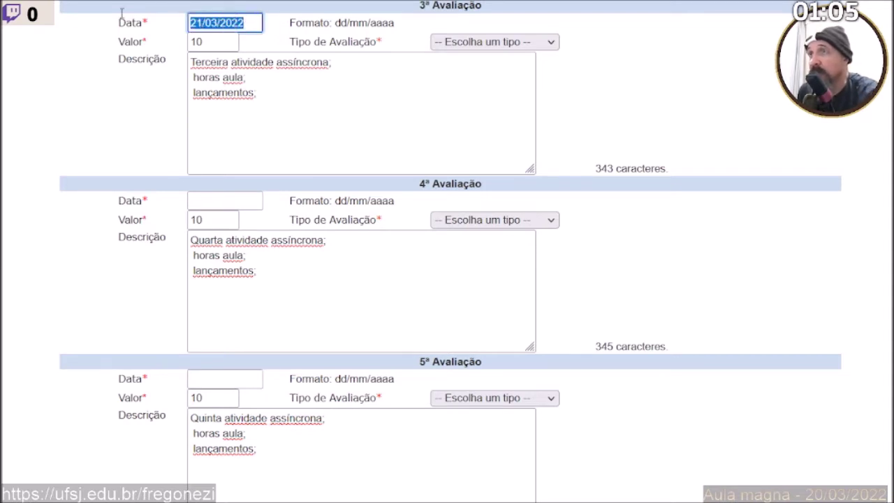
{"action": "left_click", "coordinate": [207, 202]}
{"action": "key", "text": "ctrl+v"}
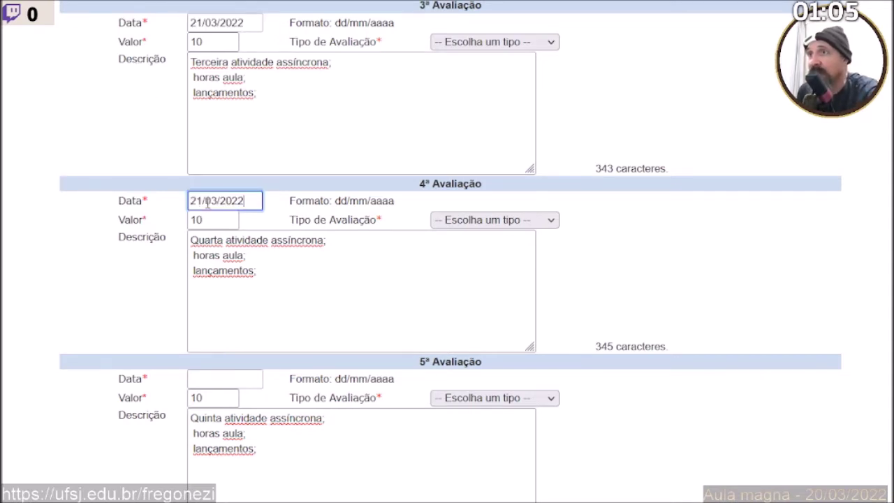
{"action": "left_click", "coordinate": [211, 377]}
{"action": "key", "text": "ctrl+v"}
Date the sixth and seventh evaluations 21/03/2022 and move to the eighth date field.
{"action": "scroll", "coordinate": [211, 377], "scroll_direction": "down", "scroll_amount": 5}
{"action": "left_click", "coordinate": [215, 236]}
{"action": "key", "text": "ctrl+v"}
{"action": "left_click", "coordinate": [207, 414]}
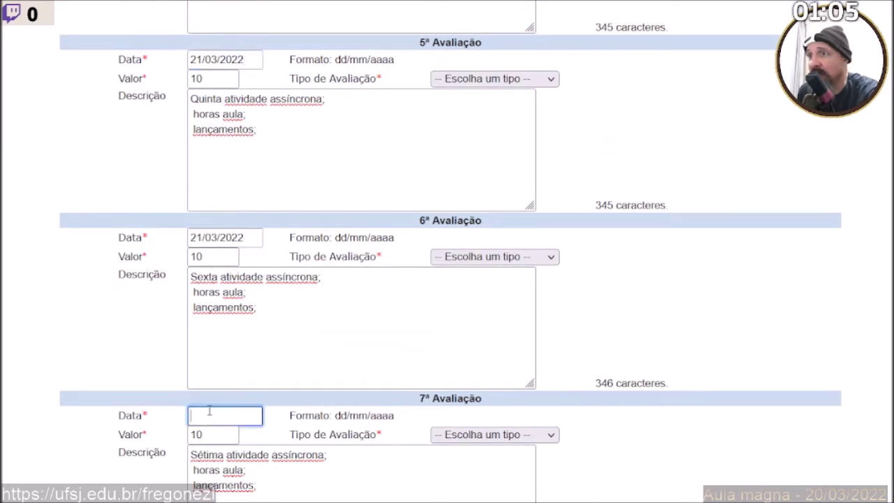
{"action": "key", "text": "ctrl+v"}
{"action": "scroll", "coordinate": [210, 418], "scroll_direction": "down", "scroll_amount": 3}
{"action": "left_click", "coordinate": [213, 431]}
Paste 21/03/2022 as the 8ª Avaliação date and return to the top of the form.
{"action": "key", "text": "ctrl+v"}
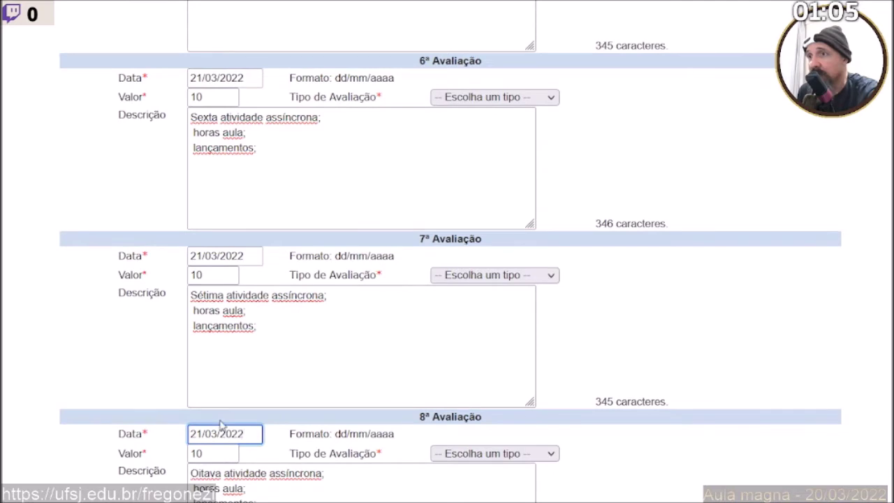
{"action": "scroll", "coordinate": [197, 314], "scroll_direction": "down", "scroll_amount": 3}
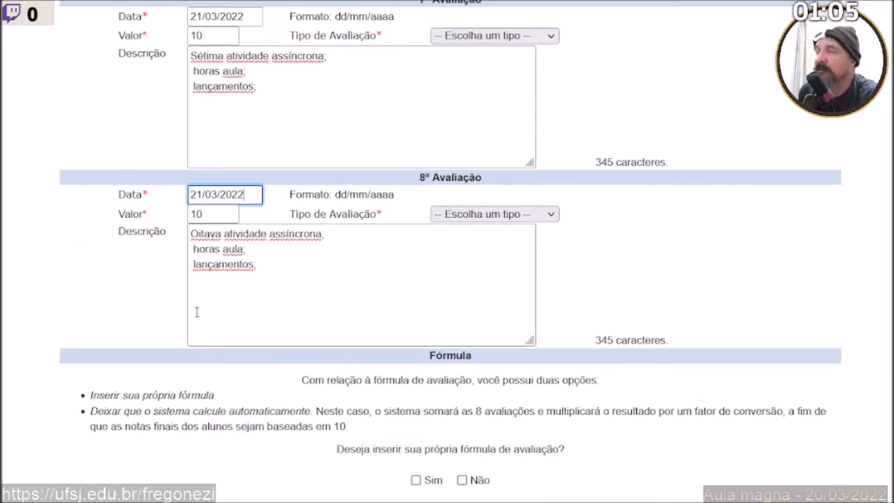
{"action": "scroll", "coordinate": [197, 312], "scroll_direction": "up", "scroll_amount": 10}
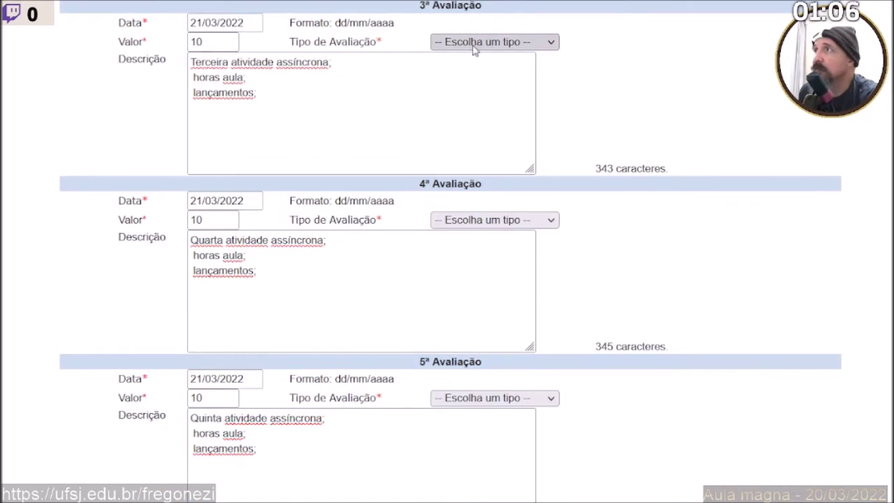
{"action": "scroll", "coordinate": [293, 264], "scroll_direction": "up", "scroll_amount": 5}
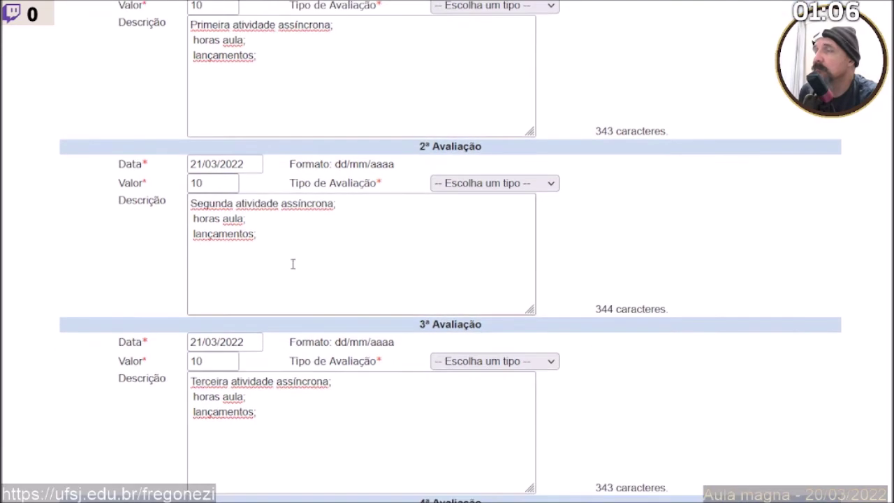
{"action": "scroll", "coordinate": [292, 264], "scroll_direction": "up", "scroll_amount": 1}
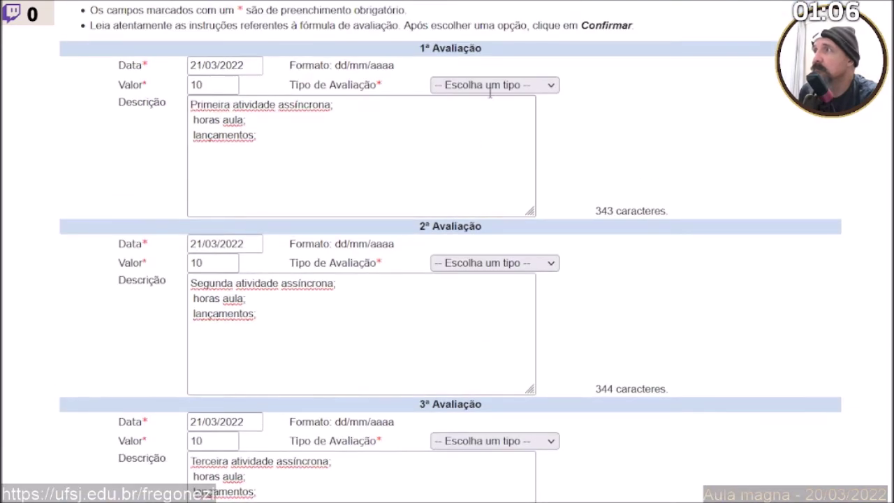
Set the first, second, third and fifth assessment types to Trabalho Individual.
{"action": "left_click", "coordinate": [461, 246]}
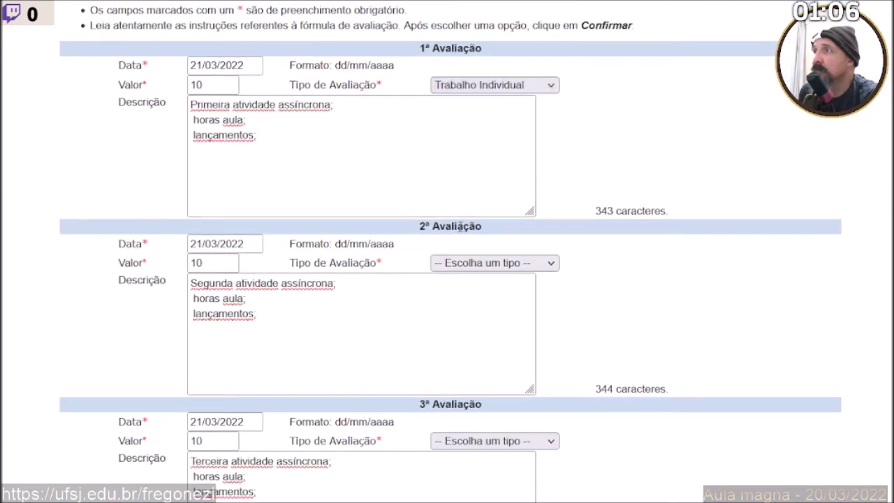
{"action": "left_click", "coordinate": [448, 419]}
{"action": "scroll", "coordinate": [450, 411], "scroll_direction": "down", "scroll_amount": 3}
{"action": "left_click", "coordinate": [475, 201]}
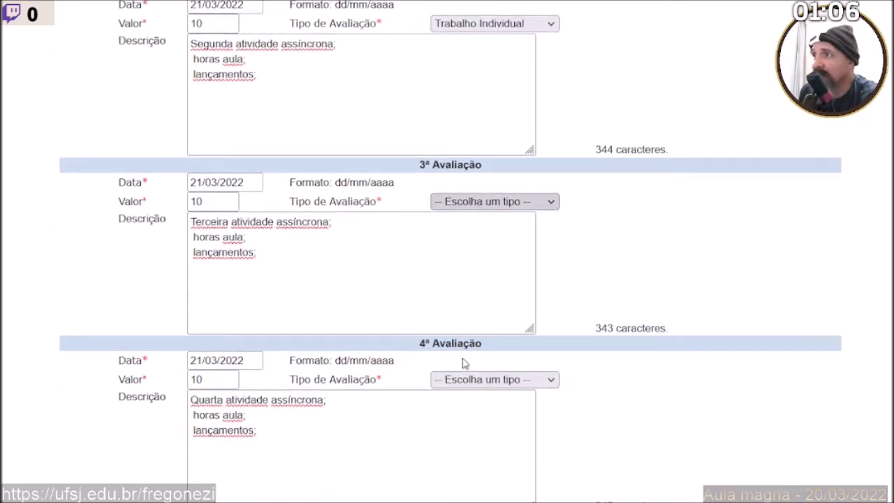
{"action": "left_click", "coordinate": [465, 359]}
{"action": "scroll", "coordinate": [463, 359], "scroll_direction": "down", "scroll_amount": 4}
{"action": "left_click", "coordinate": [472, 237]}
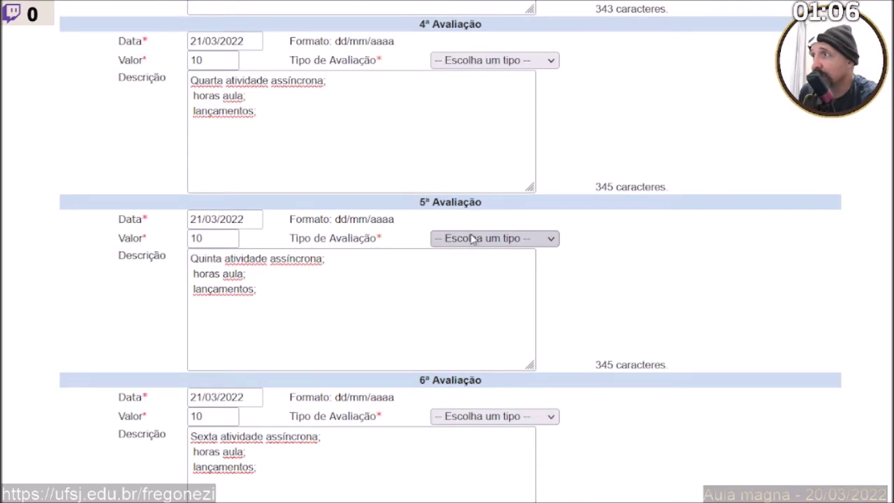
{"action": "left_click", "coordinate": [480, 390]}
Set the sixth, seventh and eighth assessment types to Trabalho Individual.
{"action": "scroll", "coordinate": [478, 380], "scroll_direction": "down", "scroll_amount": 3}
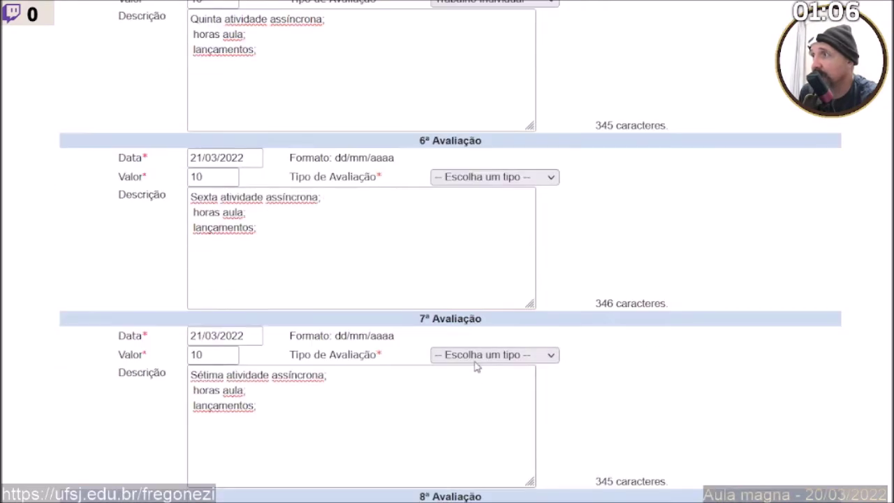
{"action": "left_click", "coordinate": [473, 179]}
{"action": "left_click", "coordinate": [489, 336]}
{"action": "left_click", "coordinate": [485, 355]}
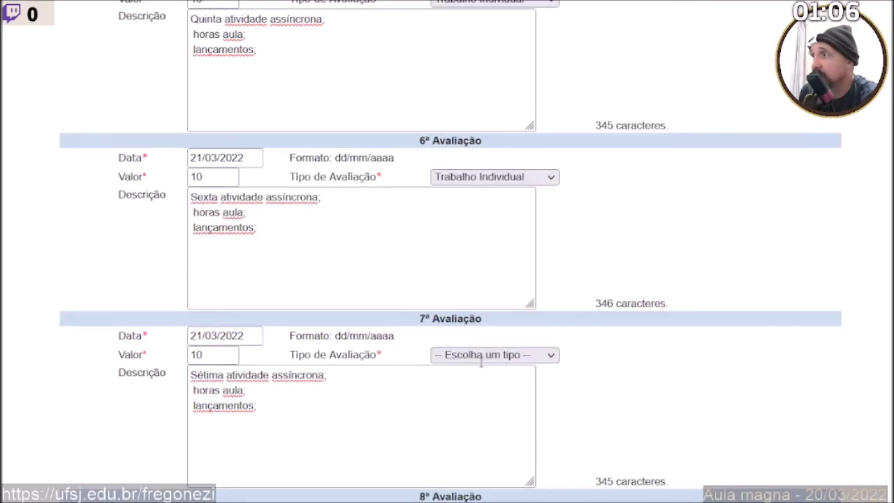
{"action": "left_click", "coordinate": [480, 328]}
{"action": "scroll", "coordinate": [481, 329], "scroll_direction": "down", "scroll_amount": 3}
{"action": "left_click", "coordinate": [489, 294]}
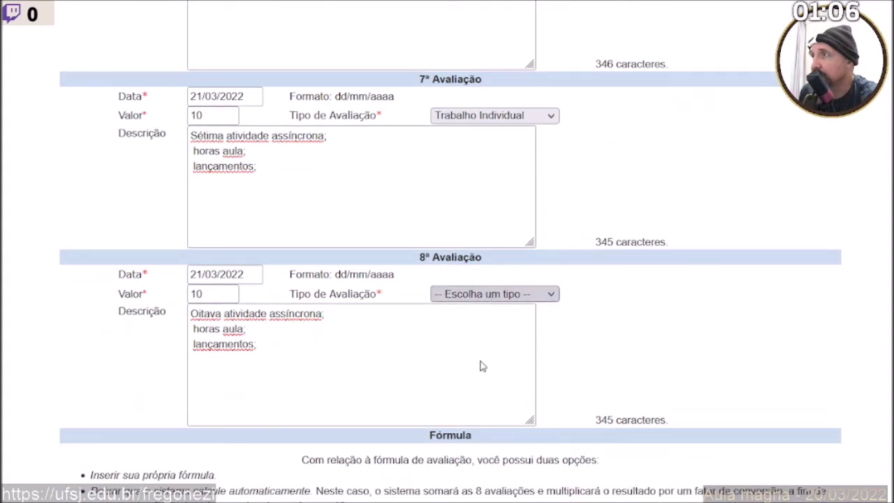
{"action": "left_click", "coordinate": [480, 446]}
{"action": "scroll", "coordinate": [514, 413], "scroll_direction": "down", "scroll_amount": 3}
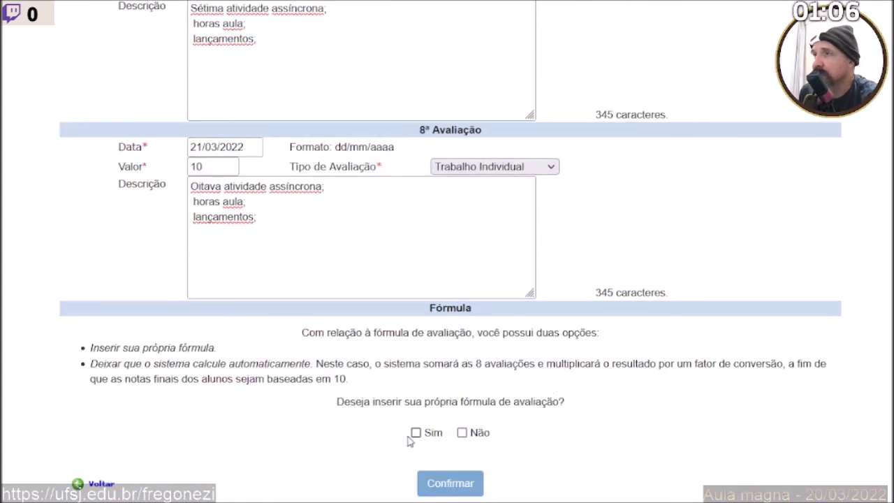
{"action": "scroll", "coordinate": [401, 440], "scroll_direction": "up", "scroll_amount": 12}
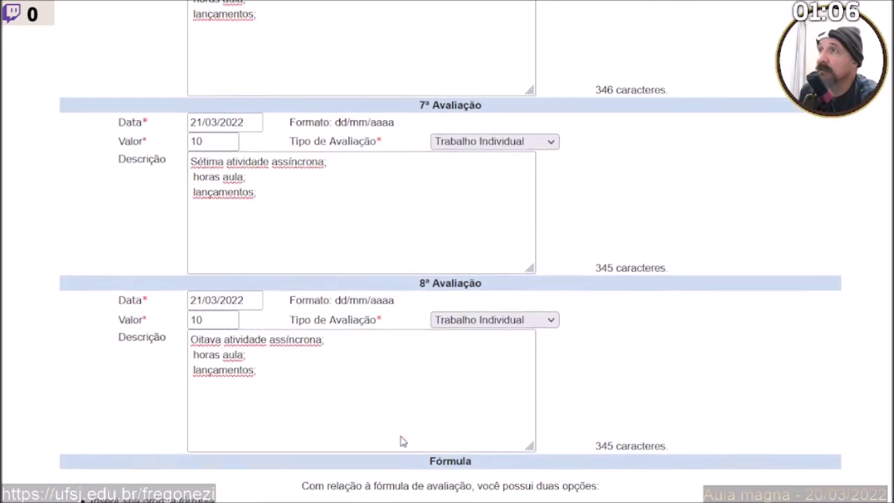
{"action": "scroll", "coordinate": [402, 440], "scroll_direction": "up", "scroll_amount": 6}
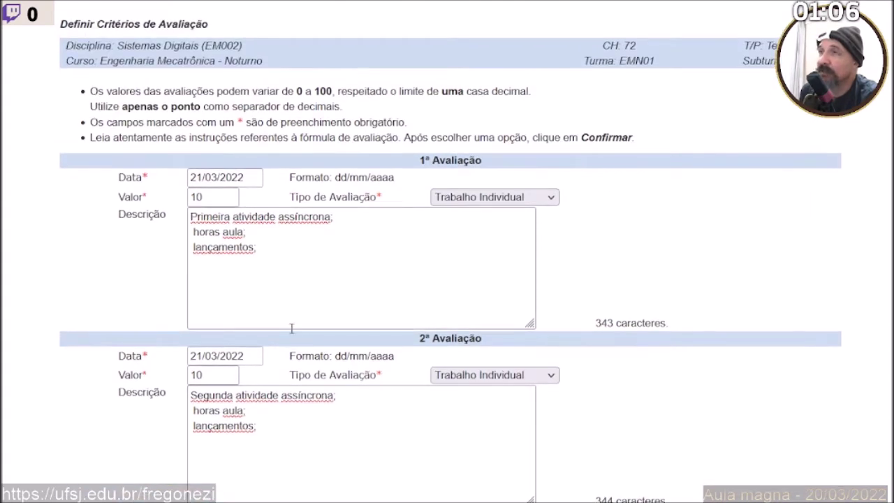
{"action": "scroll", "coordinate": [285, 329], "scroll_direction": "down", "scroll_amount": 2}
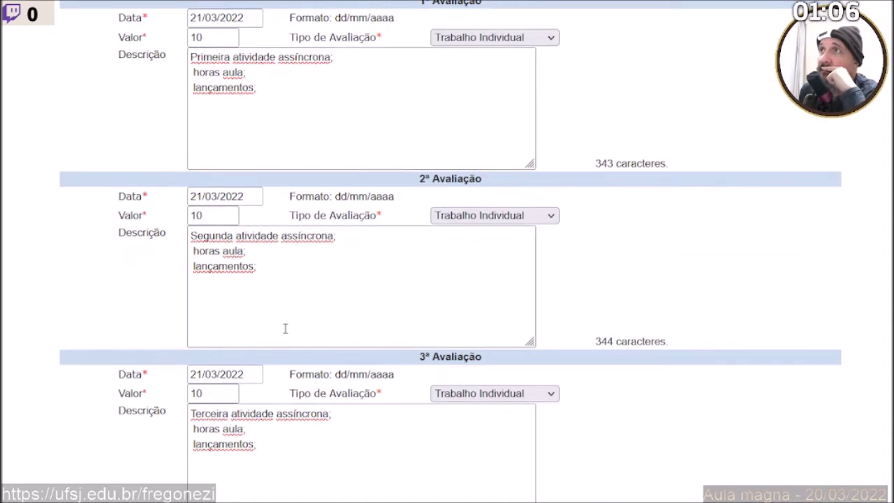
{"action": "scroll", "coordinate": [285, 329], "scroll_direction": "up", "scroll_amount": 1}
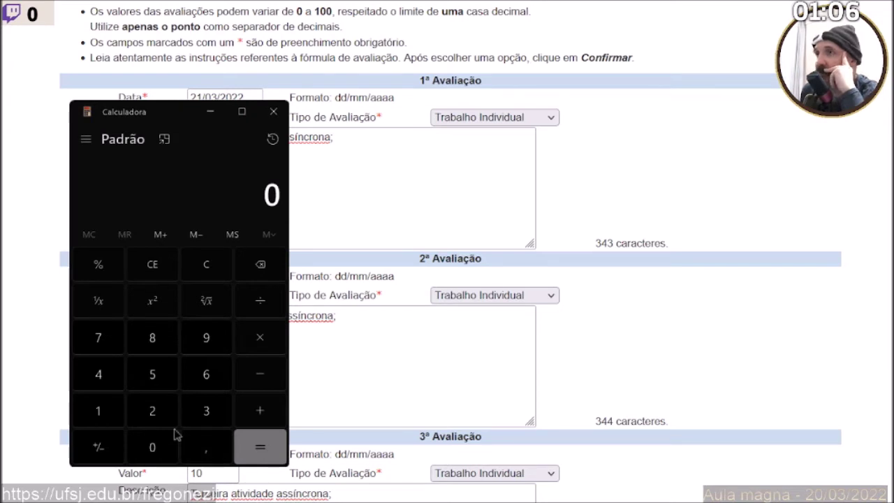
Calculate 72 ÷ 8 = 9 in Calculadora and return to the evaluation form.
{"action": "left_click", "coordinate": [103, 351]}
{"action": "left_click", "coordinate": [150, 410]}
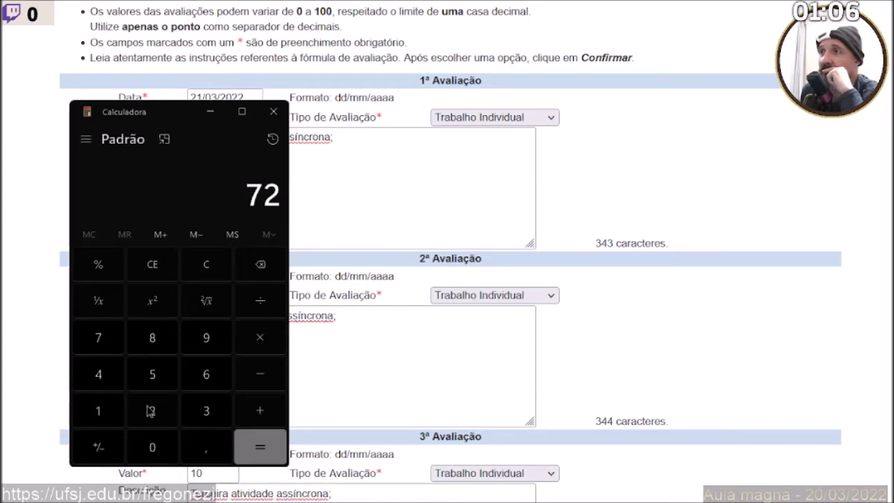
{"action": "left_click", "coordinate": [257, 301]}
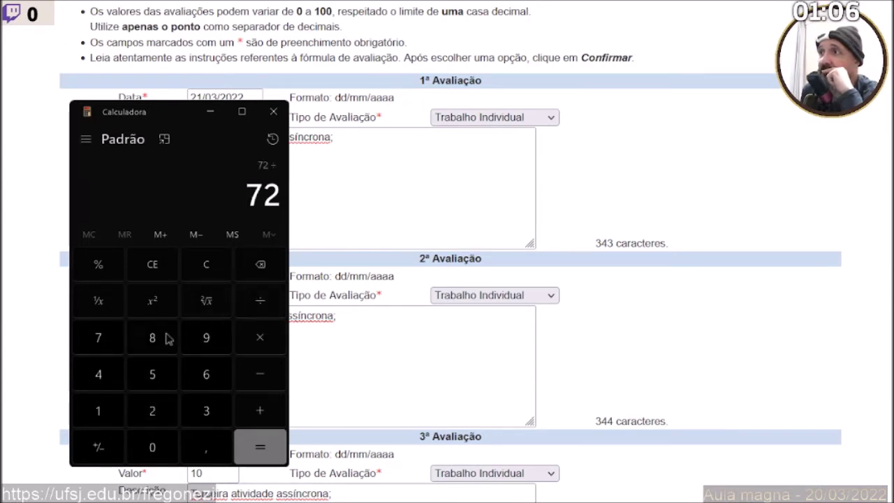
{"action": "left_click", "coordinate": [140, 345]}
{"action": "left_click", "coordinate": [261, 451]}
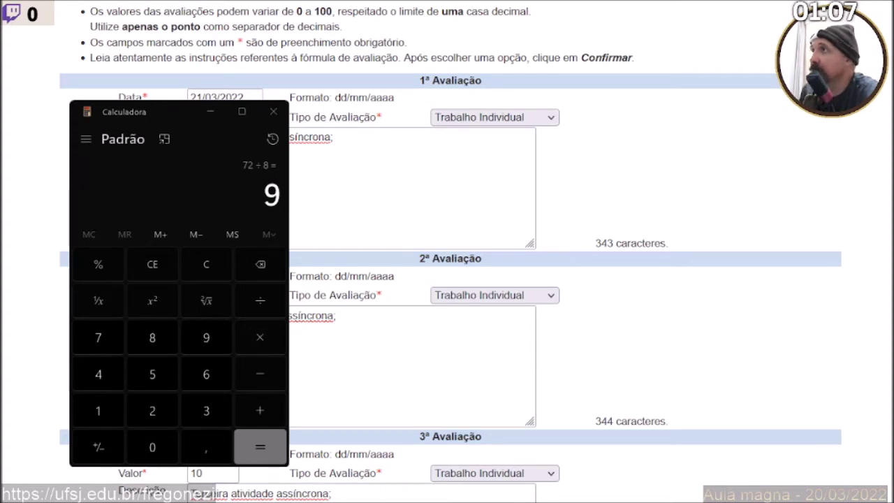
{"action": "key", "text": "alt+Tab"}
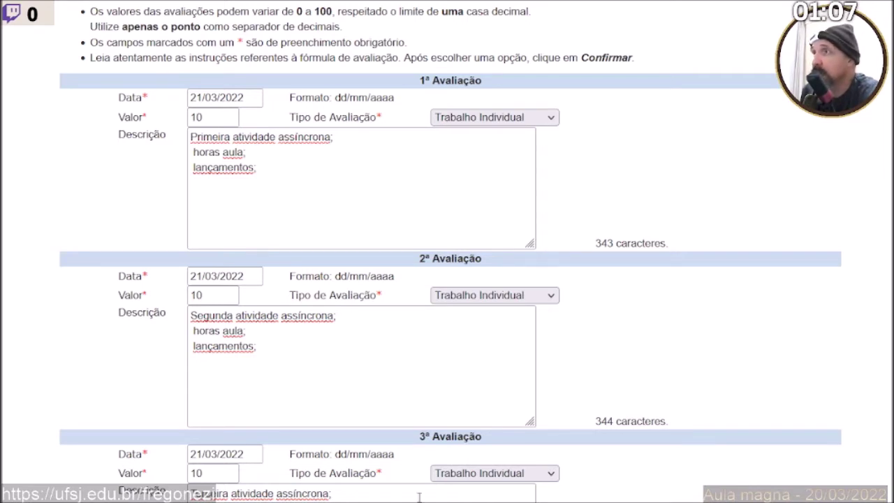
Edit the first description to '8 horas aula; 4 lançamentos;' and copy those lines.
{"action": "left_click", "coordinate": [215, 119]}
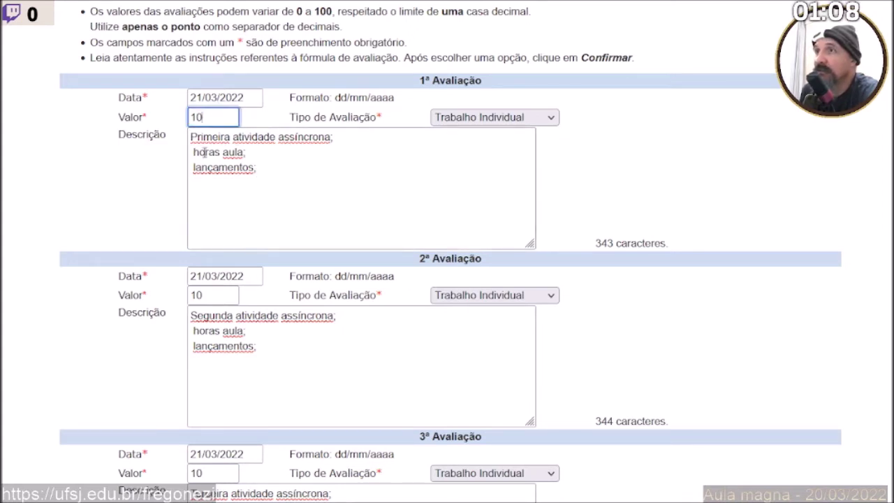
{"action": "left_click", "coordinate": [192, 155]}
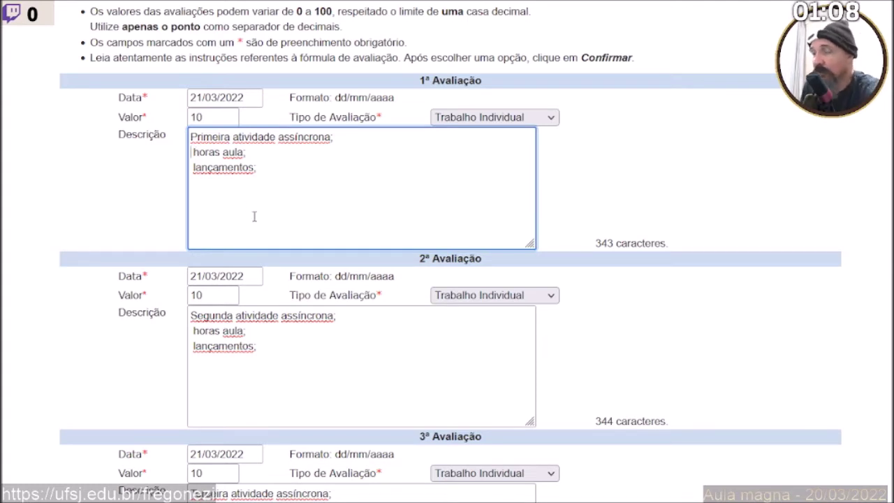
{"action": "type", "text": "8"}
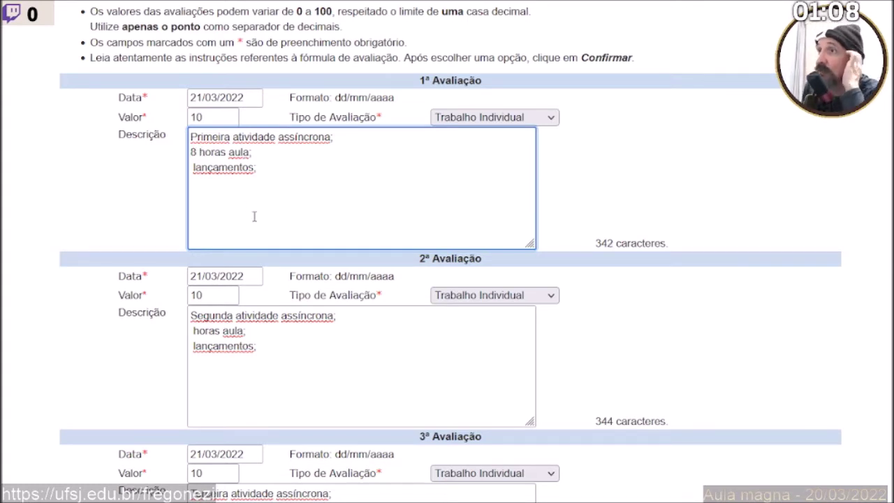
{"action": "key", "text": "Down"}
{"action": "type", "text": "4"}
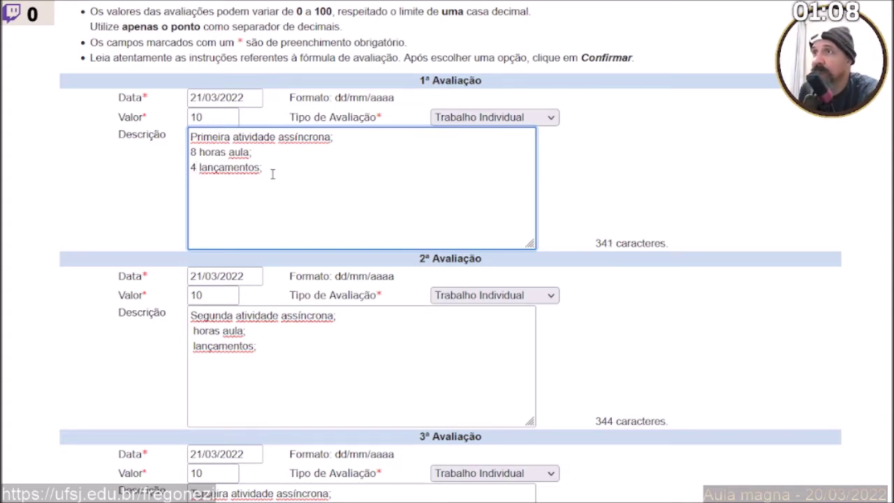
{"action": "left_click_drag", "start_coordinate": [273, 174], "coordinate": [189, 148]}
{"action": "key", "text": "ctrl+c"}
Paste '8 horas aula; 4 lançamentos;' into the second through fifth descriptions.
{"action": "left_click_drag", "start_coordinate": [257, 346], "coordinate": [163, 329]}
{"action": "key", "text": "ctrl+v"}
{"action": "scroll", "coordinate": [217, 353], "scroll_direction": "down", "scroll_amount": 3}
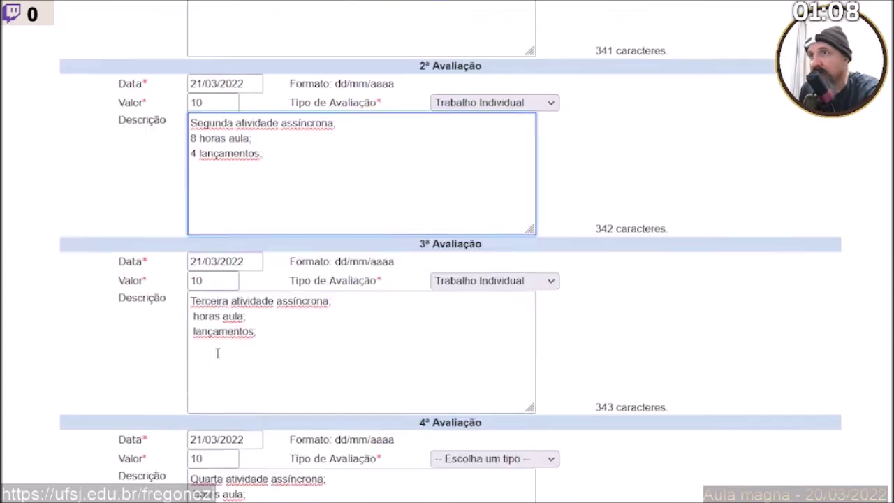
{"action": "left_click_drag", "start_coordinate": [269, 292], "coordinate": [189, 269]}
{"action": "key", "text": "ctrl+v"}
{"action": "scroll", "coordinate": [241, 331], "scroll_direction": "down", "scroll_amount": 3}
{"action": "left_click", "coordinate": [268, 310]}
{"action": "left_click_drag", "start_coordinate": [269, 311], "coordinate": [175, 293]}
{"action": "key", "text": "ctrl+v"}
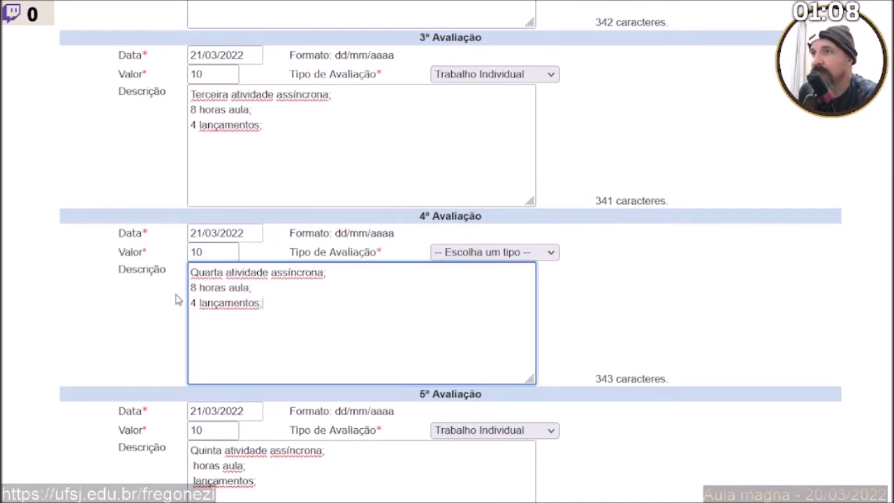
{"action": "scroll", "coordinate": [175, 299], "scroll_direction": "down", "scroll_amount": 2}
{"action": "left_click_drag", "start_coordinate": [269, 324], "coordinate": [150, 306]}
{"action": "key", "text": "ctrl+v"}
Change the fifth description to '10 horas aula; 5 lançamentos;' and copy those lines.
{"action": "double_click", "coordinate": [193, 306]}
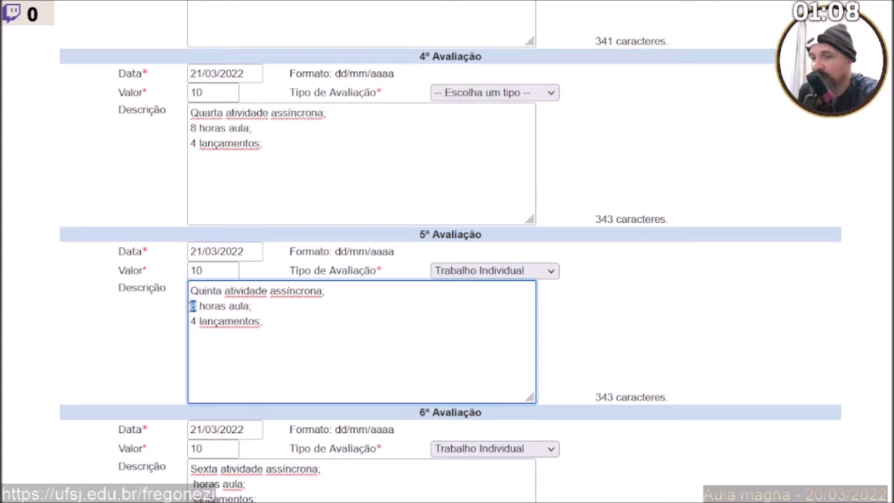
{"action": "type", "text": "10"}
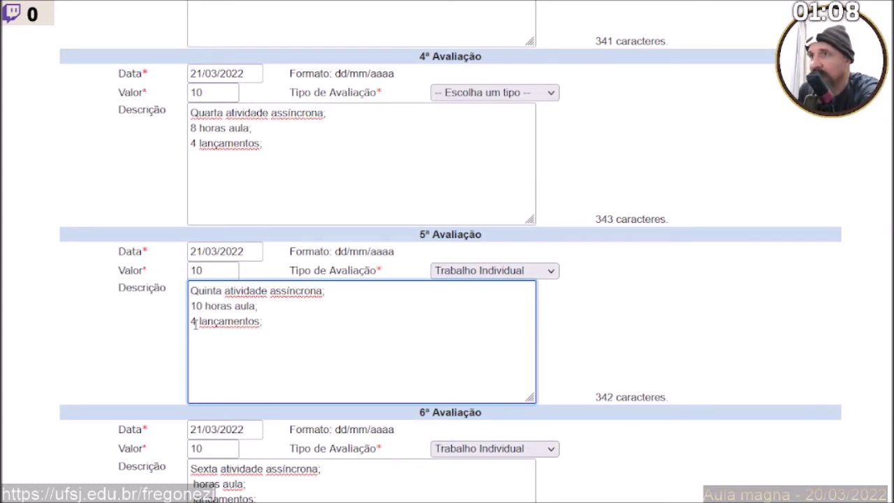
{"action": "double_click", "coordinate": [193, 322]}
{"action": "type", "text": "5"}
{"action": "left_click_drag", "start_coordinate": [263, 323], "coordinate": [172, 307]}
{"action": "key", "text": "ctrl+c"}
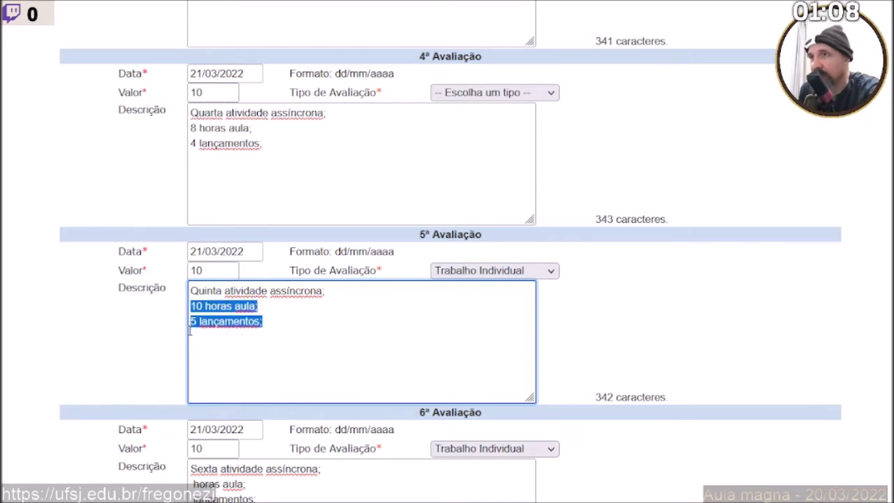
Paste '10 horas aula; 5 lançamentos;' into the sixth, seventh and eighth descriptions.
{"action": "scroll", "coordinate": [192, 336], "scroll_direction": "down", "scroll_amount": 5}
{"action": "left_click_drag", "start_coordinate": [260, 181], "coordinate": [183, 168]}
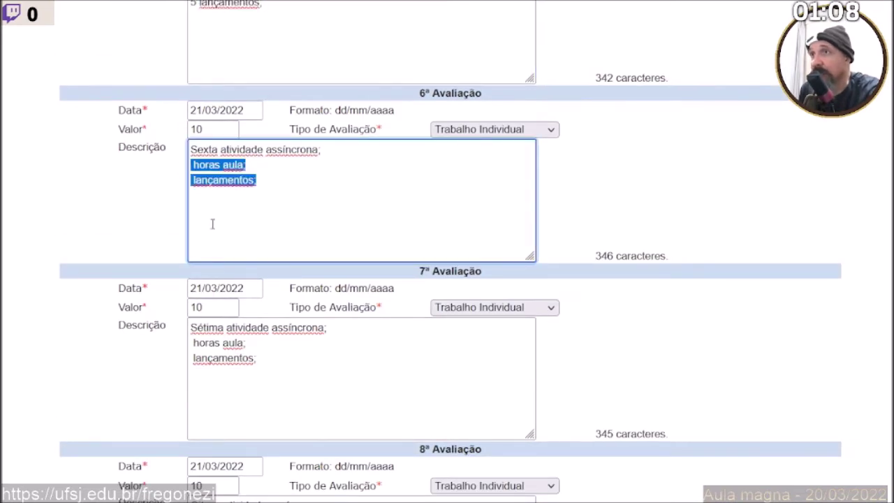
{"action": "key", "text": "ctrl+v"}
{"action": "left_click_drag", "start_coordinate": [260, 357], "coordinate": [191, 342]}
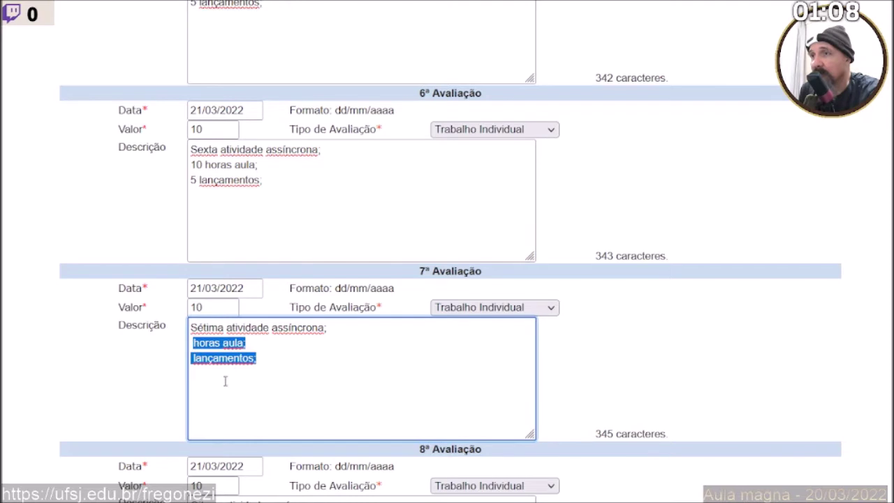
{"action": "key", "text": "ctrl+v"}
{"action": "left_click_drag", "start_coordinate": [264, 359], "coordinate": [128, 341]}
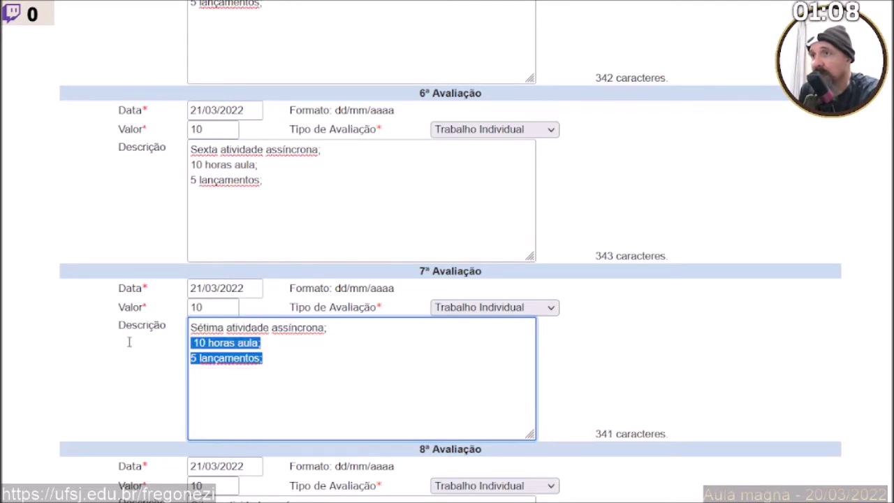
{"action": "scroll", "coordinate": [130, 346], "scroll_direction": "down", "scroll_amount": 3}
{"action": "left_click", "coordinate": [256, 296]}
{"action": "left_click_drag", "start_coordinate": [255, 296], "coordinate": [163, 282]}
{"action": "key", "text": "ctrl+v"}
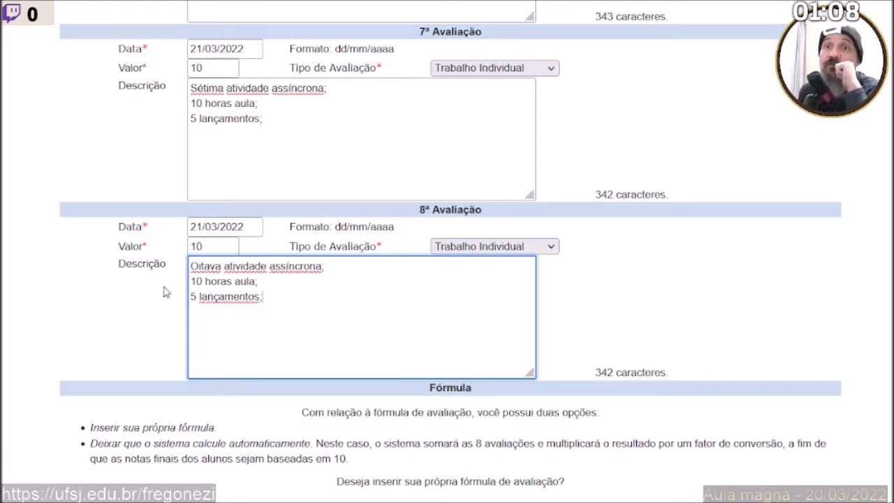
{"action": "scroll", "coordinate": [163, 292], "scroll_direction": "up", "scroll_amount": 3}
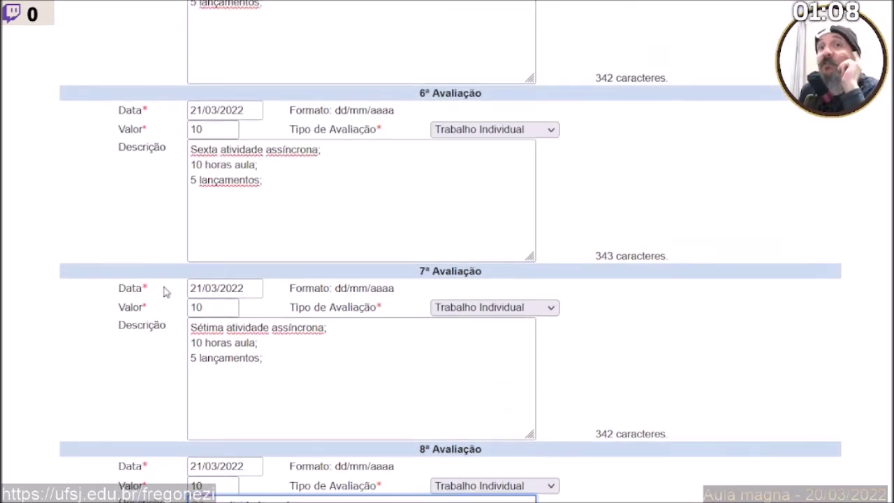
{"action": "scroll", "coordinate": [166, 292], "scroll_direction": "up", "scroll_amount": 9}
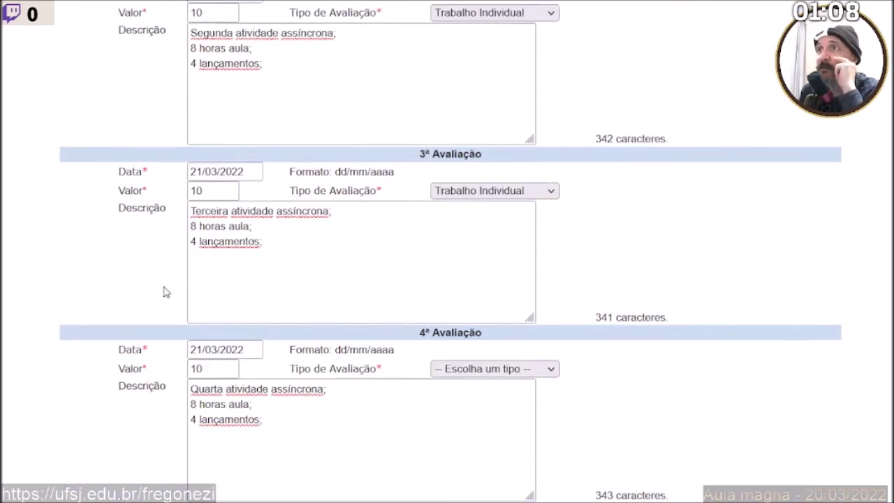
{"action": "scroll", "coordinate": [165, 292], "scroll_direction": "up", "scroll_amount": 4}
{"action": "scroll", "coordinate": [165, 292], "scroll_direction": "down", "scroll_amount": 3}
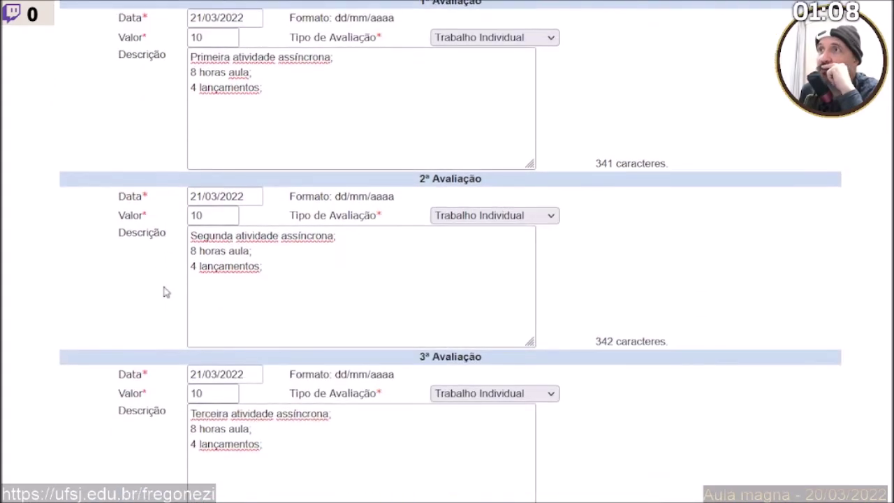
{"action": "scroll", "coordinate": [166, 291], "scroll_direction": "down", "scroll_amount": 3}
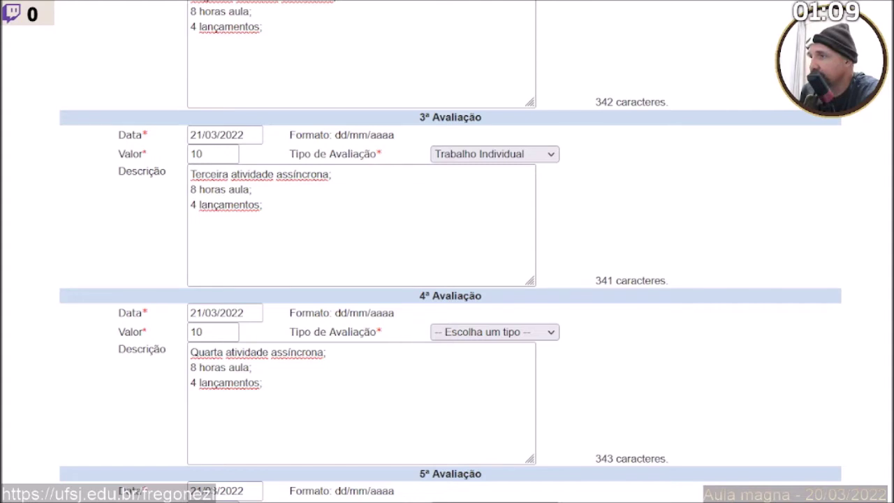
{"action": "scroll", "coordinate": [246, 210], "scroll_direction": "up", "scroll_amount": 3}
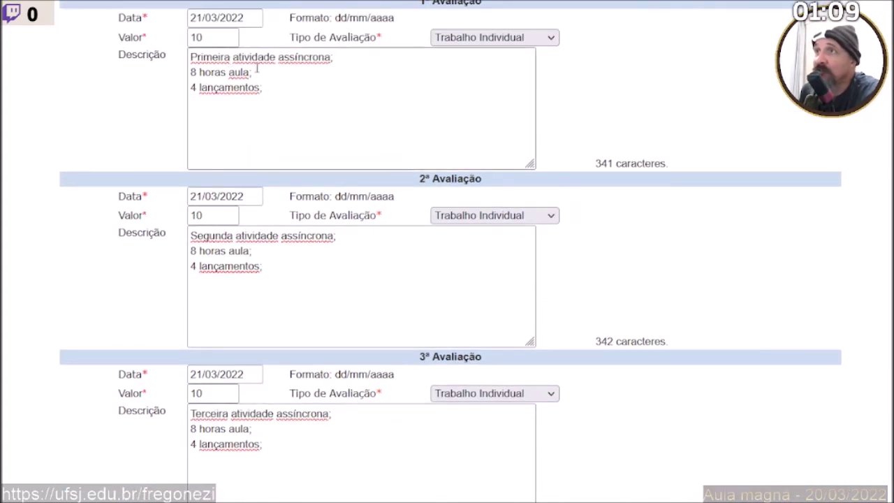
{"action": "left_click", "coordinate": [192, 72]}
{"action": "key", "text": "ctrl+shift+End"}
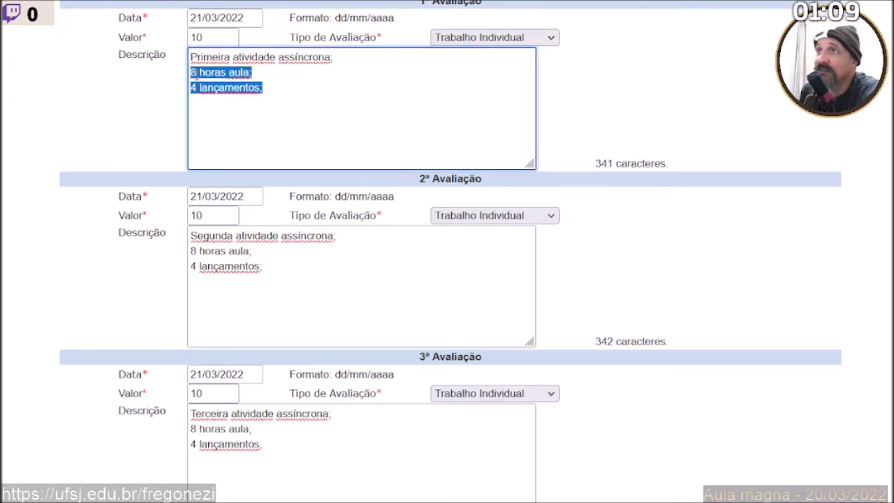
{"action": "left_click", "coordinate": [196, 74]}
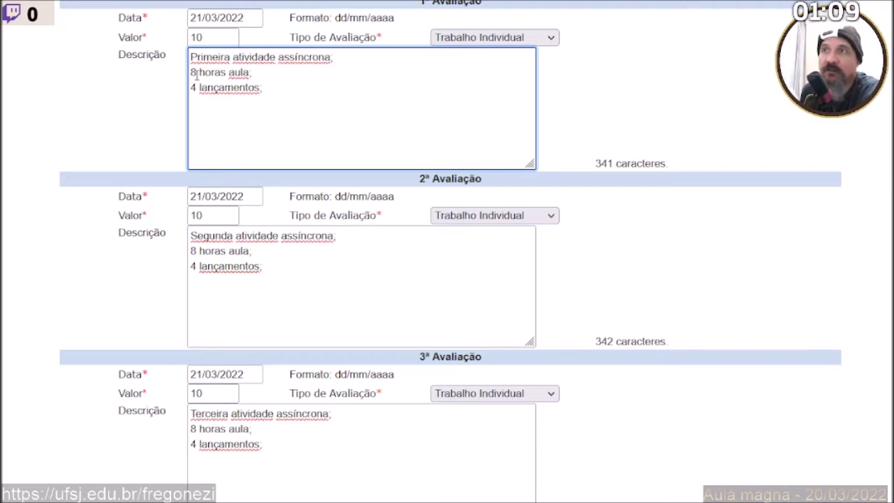
{"action": "scroll", "coordinate": [231, 145], "scroll_direction": "down", "scroll_amount": 3}
{"action": "scroll", "coordinate": [232, 147], "scroll_direction": "down", "scroll_amount": 3}
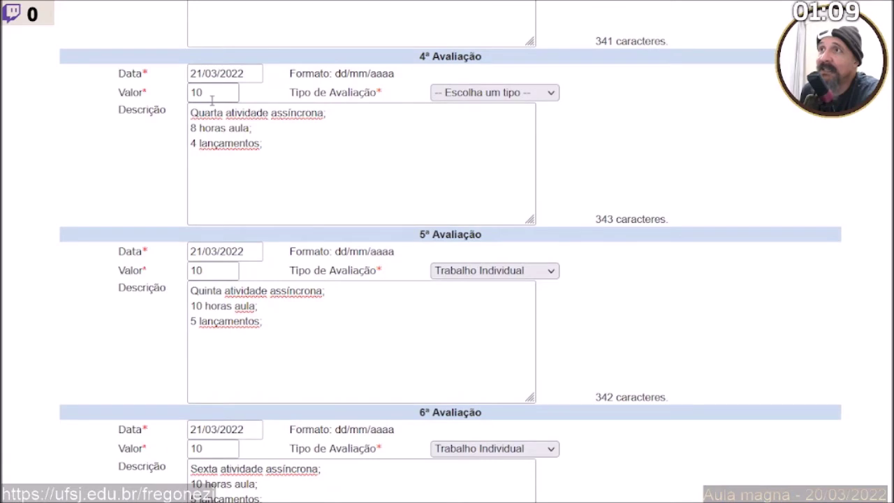
{"action": "scroll", "coordinate": [212, 100], "scroll_direction": "up", "scroll_amount": 1}
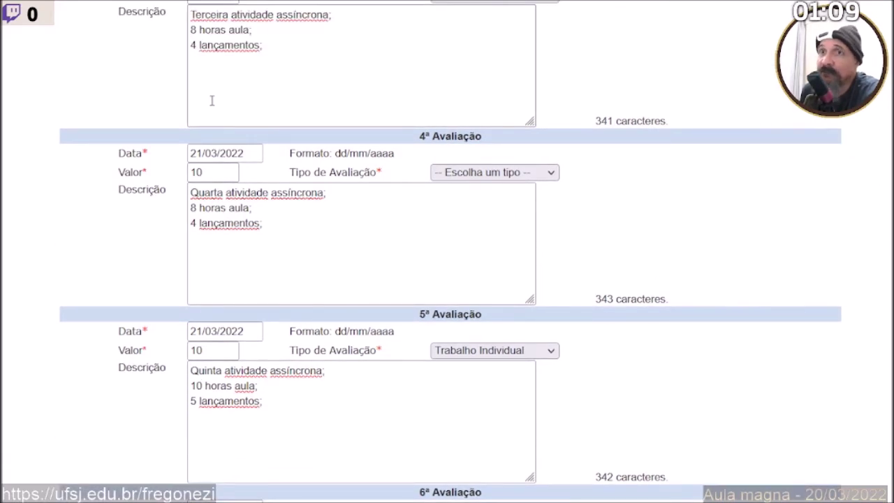
{"action": "scroll", "coordinate": [212, 100], "scroll_direction": "down", "scroll_amount": 1}
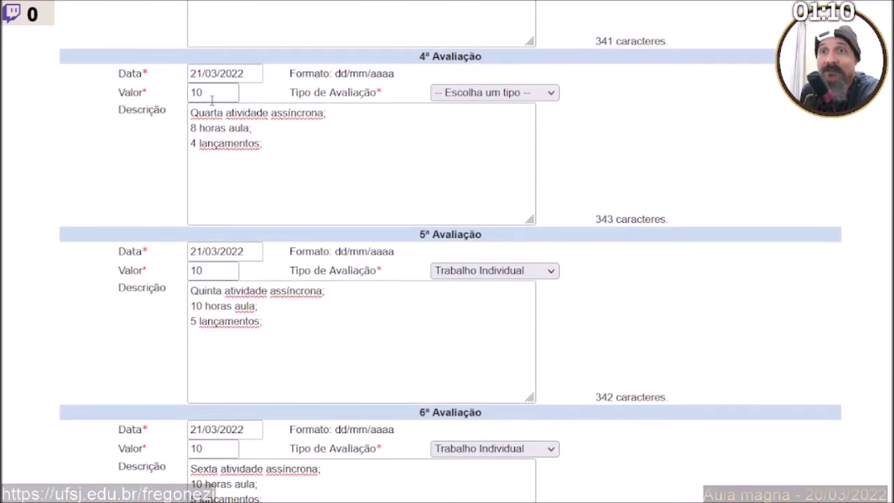
{"action": "scroll", "coordinate": [212, 100], "scroll_direction": "down", "scroll_amount": 2}
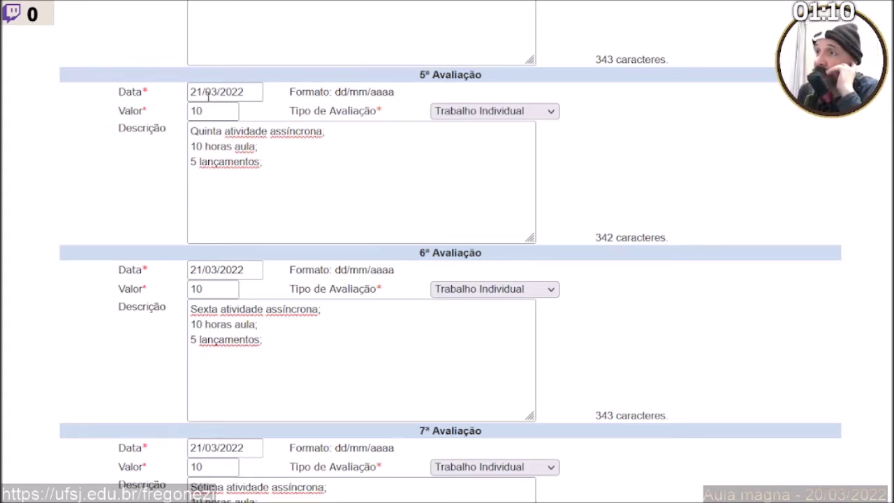
{"action": "scroll", "coordinate": [208, 97], "scroll_direction": "down", "scroll_amount": 6}
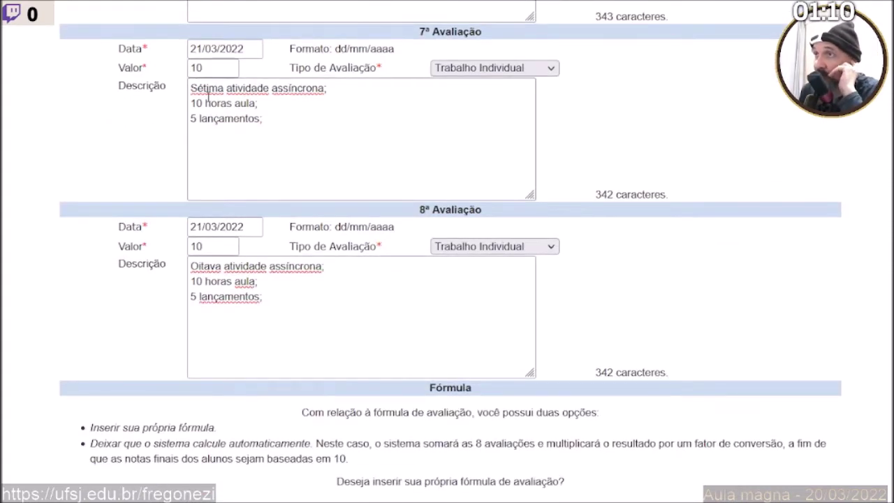
{"action": "scroll", "coordinate": [207, 97], "scroll_direction": "up", "scroll_amount": 5}
{"action": "scroll", "coordinate": [207, 97], "scroll_direction": "up", "scroll_amount": 10}
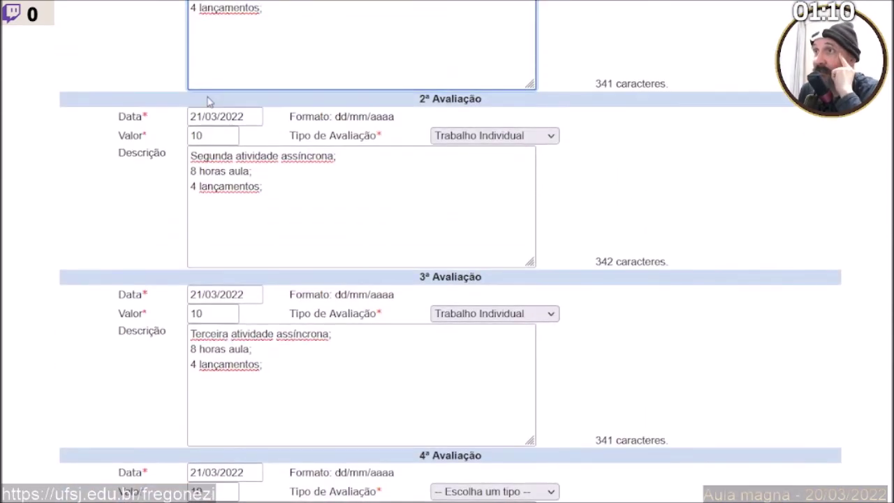
{"action": "scroll", "coordinate": [207, 97], "scroll_direction": "up", "scroll_amount": 5}
{"action": "scroll", "coordinate": [207, 97], "scroll_direction": "down", "scroll_amount": 4}
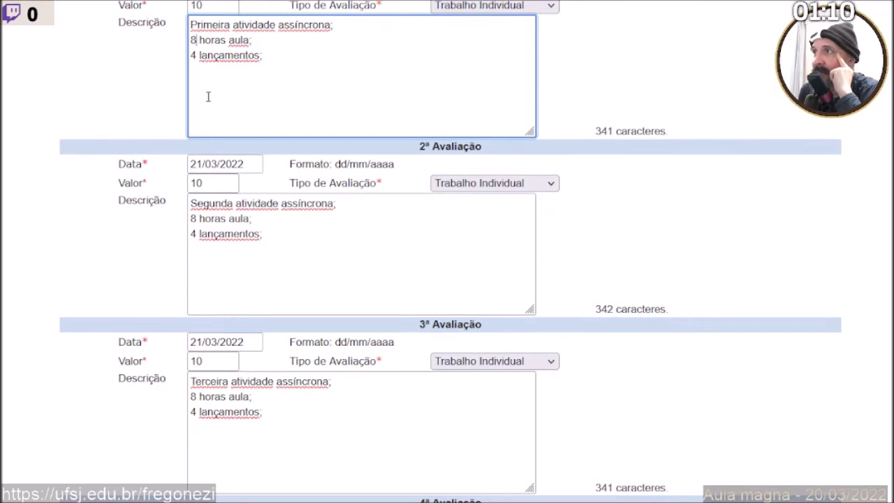
{"action": "scroll", "coordinate": [207, 97], "scroll_direction": "down", "scroll_amount": 5}
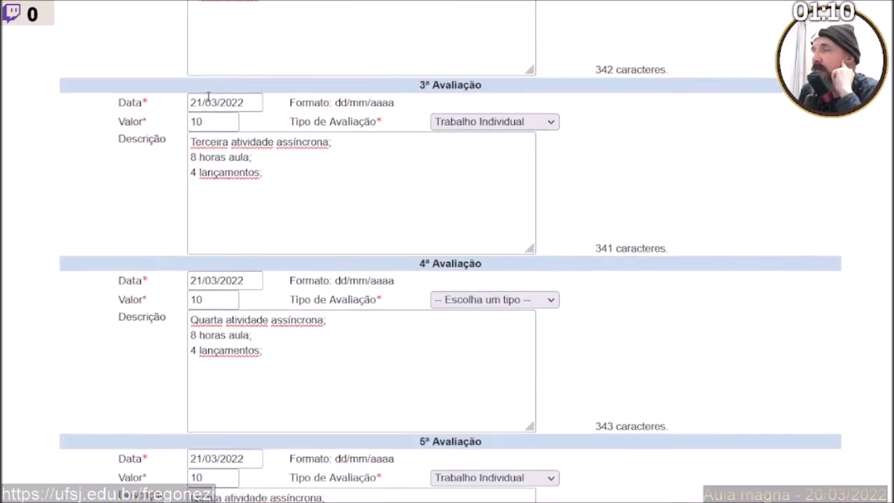
{"action": "scroll", "coordinate": [207, 97], "scroll_direction": "down", "scroll_amount": 4}
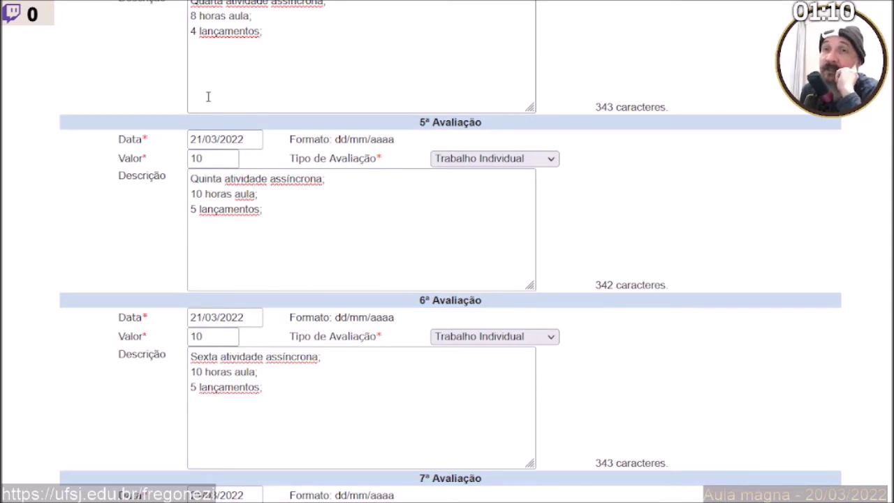
{"action": "scroll", "coordinate": [207, 97], "scroll_direction": "down", "scroll_amount": 6}
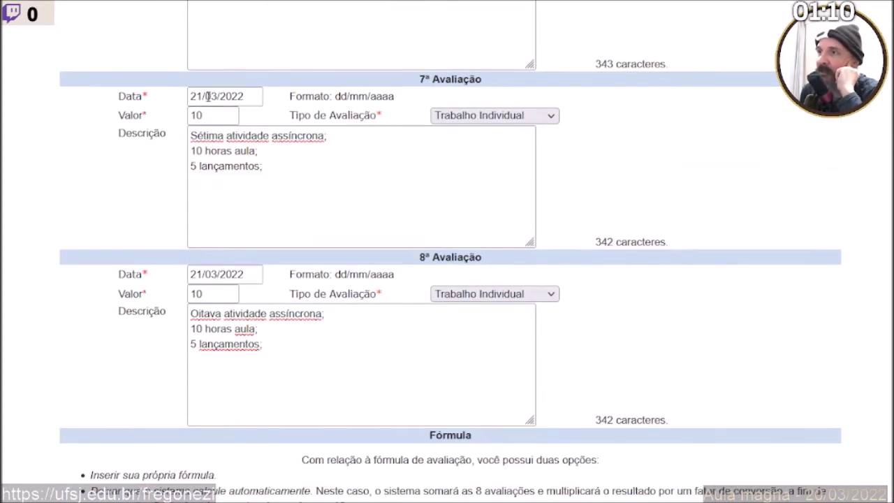
{"action": "scroll", "coordinate": [207, 98], "scroll_direction": "down", "scroll_amount": 2}
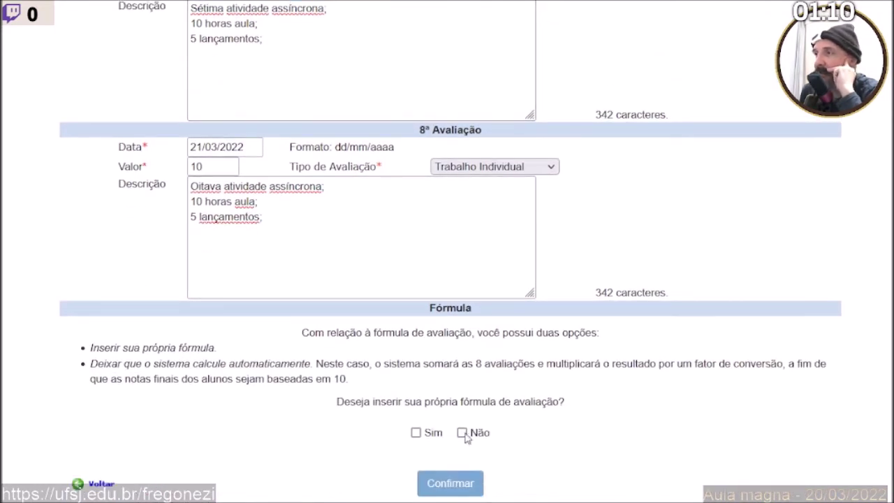
Choose Sim for a custom formula, submit, and dismiss the missing-type alert.
{"action": "left_click", "coordinate": [415, 432]}
{"action": "left_click", "coordinate": [461, 487]}
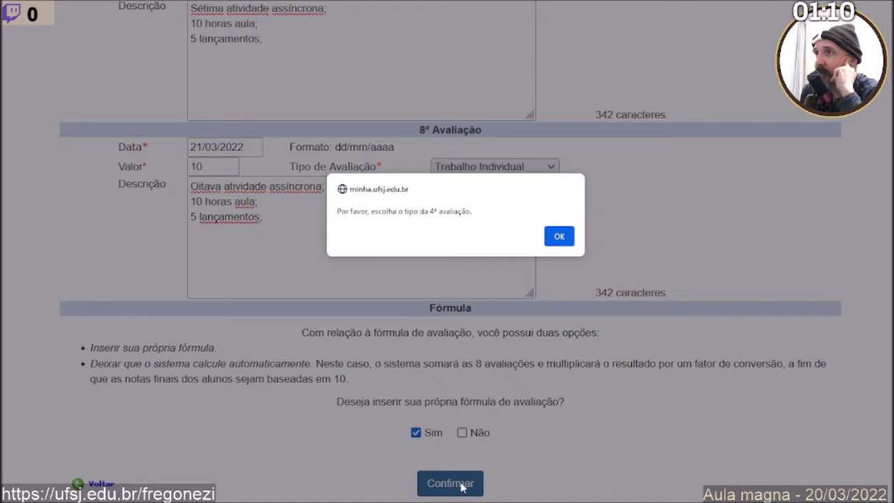
{"action": "left_click", "coordinate": [561, 236]}
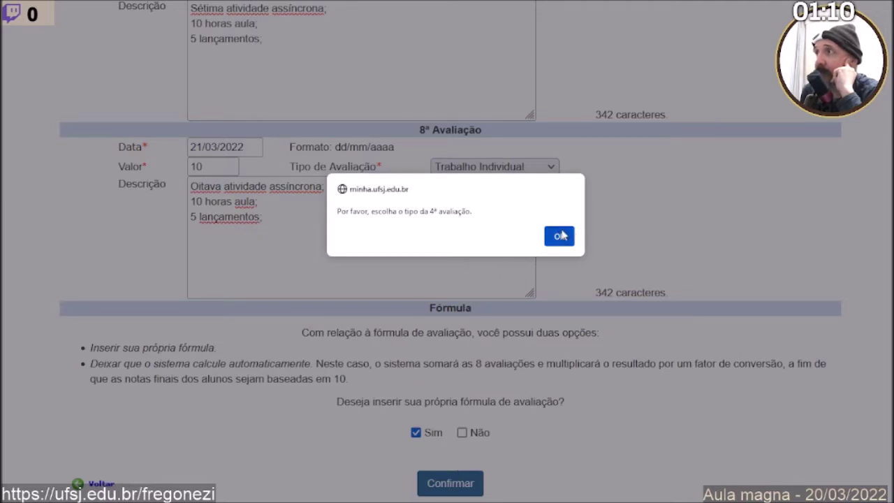
Set the 4ª Avaliação type to Trabalho Individual and confirm to reach the formula editor.
{"action": "scroll", "coordinate": [369, 166], "scroll_direction": "up", "scroll_amount": 8}
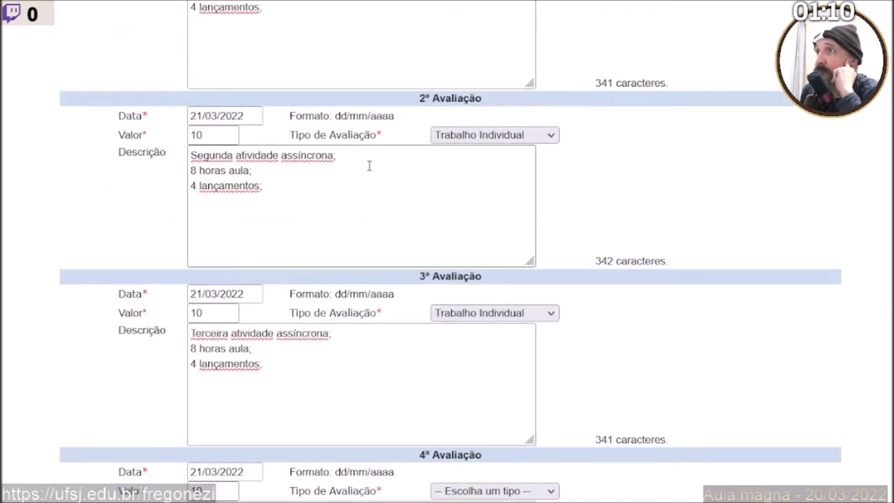
{"action": "scroll", "coordinate": [369, 166], "scroll_direction": "down", "scroll_amount": 1}
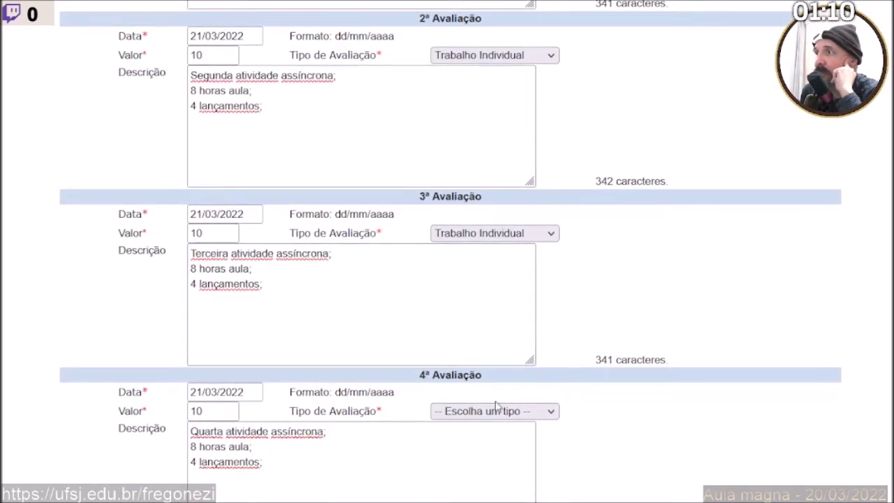
{"action": "left_click", "coordinate": [475, 359]}
{"action": "scroll", "coordinate": [475, 359], "scroll_direction": "down", "scroll_amount": 4}
{"action": "scroll", "coordinate": [473, 349], "scroll_direction": "down", "scroll_amount": 8}
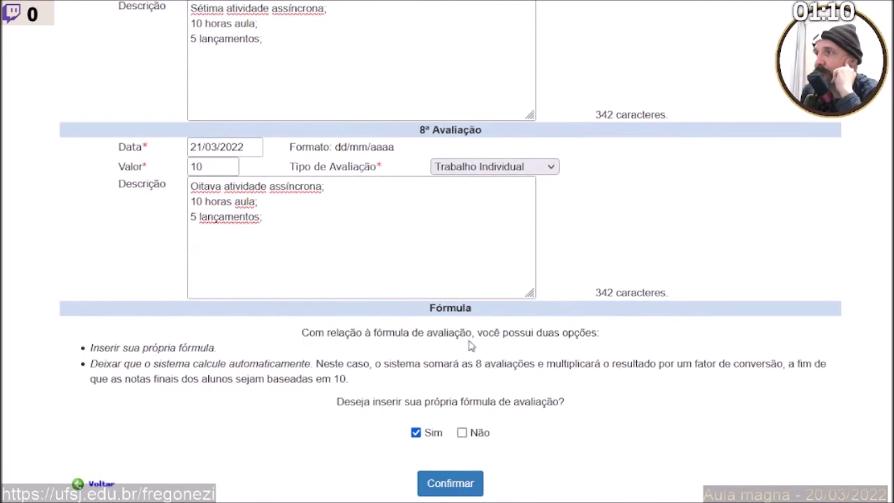
{"action": "left_click", "coordinate": [452, 485]}
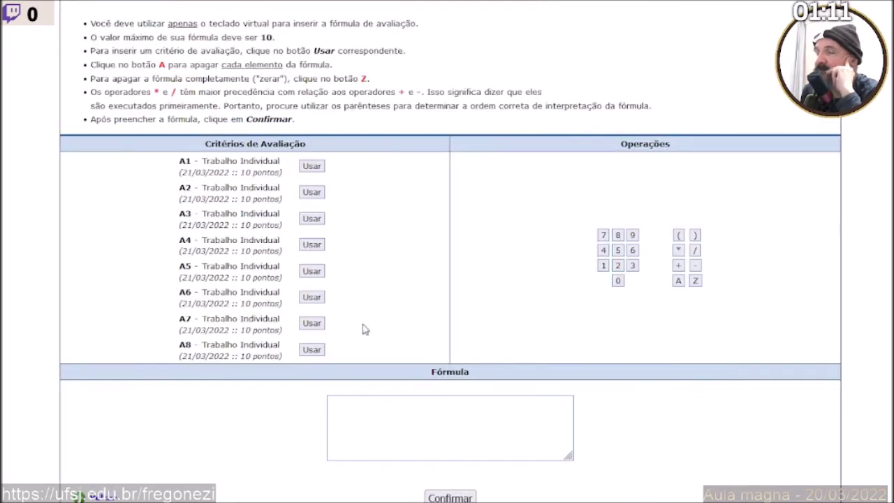
Begin the formula as ( [A1] + [A2] + [A3] + [A4] +.
{"action": "scroll", "coordinate": [363, 328], "scroll_direction": "down", "scroll_amount": 1}
{"action": "left_click", "coordinate": [678, 183]}
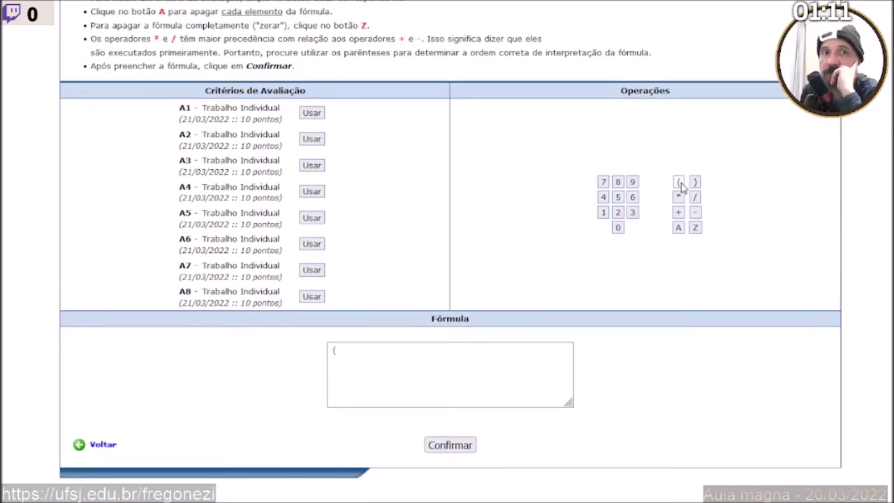
{"action": "left_click", "coordinate": [311, 113]}
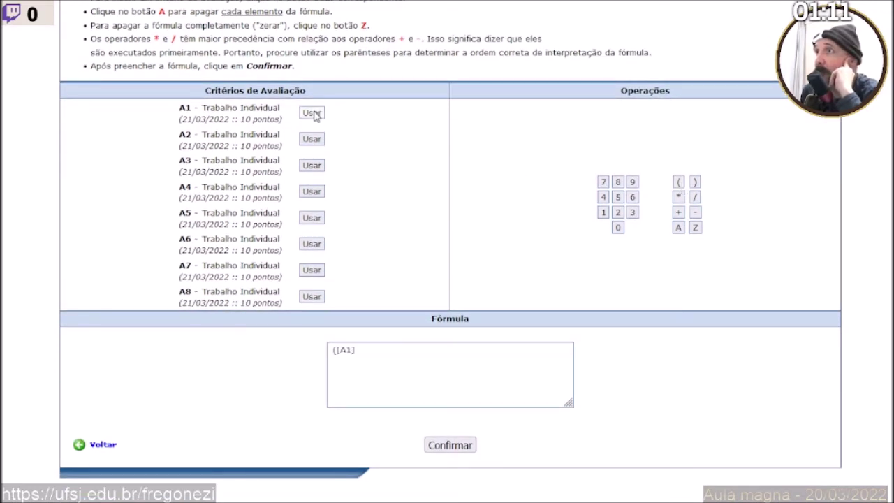
{"action": "left_click", "coordinate": [678, 213]}
{"action": "left_click", "coordinate": [311, 139]}
{"action": "left_click", "coordinate": [678, 212]}
{"action": "left_click", "coordinate": [316, 165]}
{"action": "left_click", "coordinate": [678, 213]}
{"action": "left_click", "coordinate": [312, 192]}
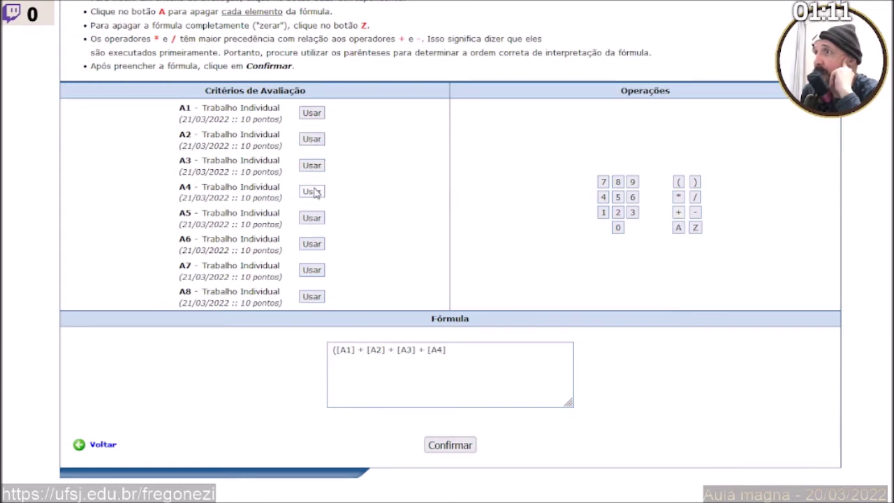
{"action": "left_click", "coordinate": [678, 212]}
Continue the sum with [A5] + [A6] + [A7] + [A8].
{"action": "left_click", "coordinate": [312, 218]}
{"action": "left_click", "coordinate": [678, 212]}
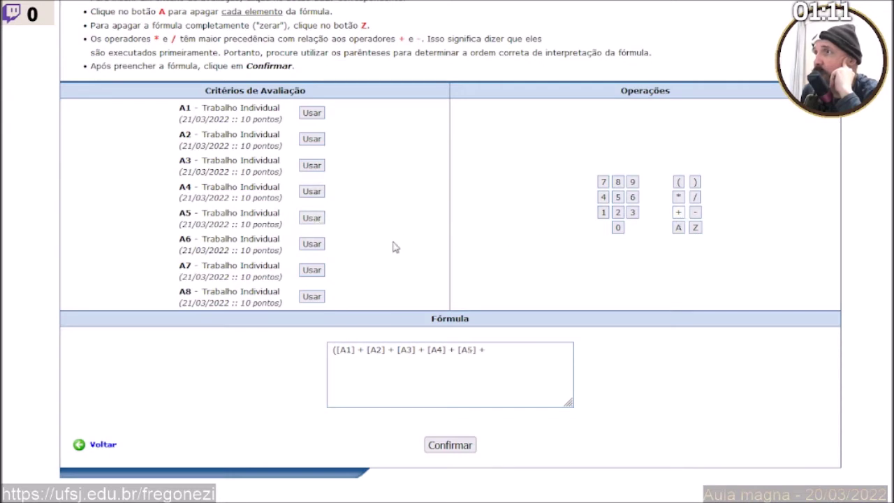
{"action": "left_click", "coordinate": [312, 243]}
{"action": "left_click", "coordinate": [678, 212]}
{"action": "left_click", "coordinate": [312, 270]}
{"action": "left_click", "coordinate": [678, 212]}
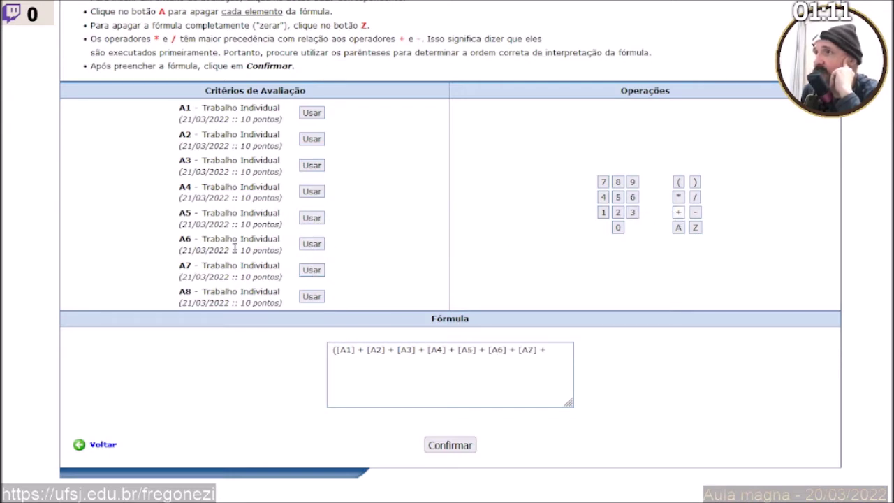
{"action": "left_click", "coordinate": [311, 296]}
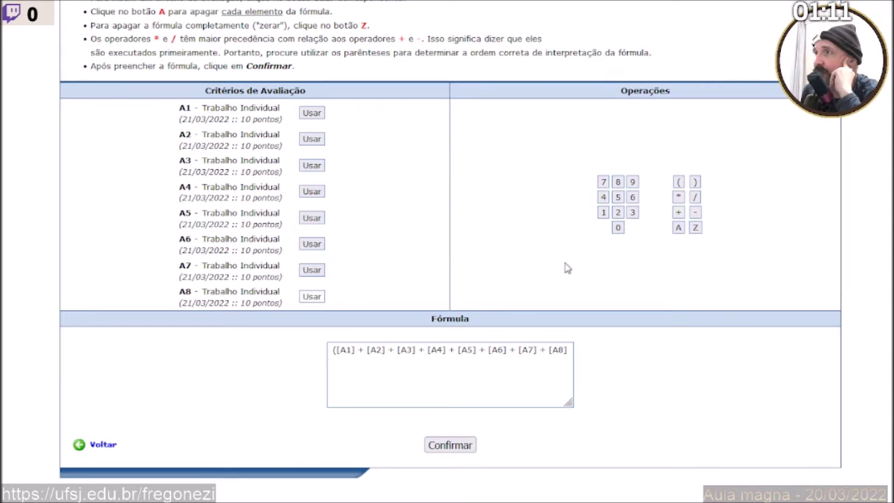
Close the parenthesis, divide by 8, and confirm to save the criteria.
{"action": "left_click", "coordinate": [695, 183]}
{"action": "left_click", "coordinate": [696, 197]}
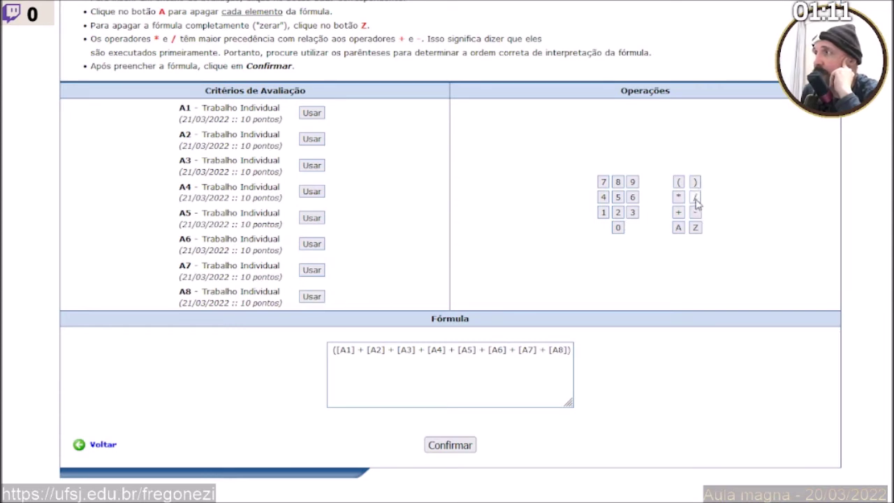
{"action": "left_click", "coordinate": [618, 182]}
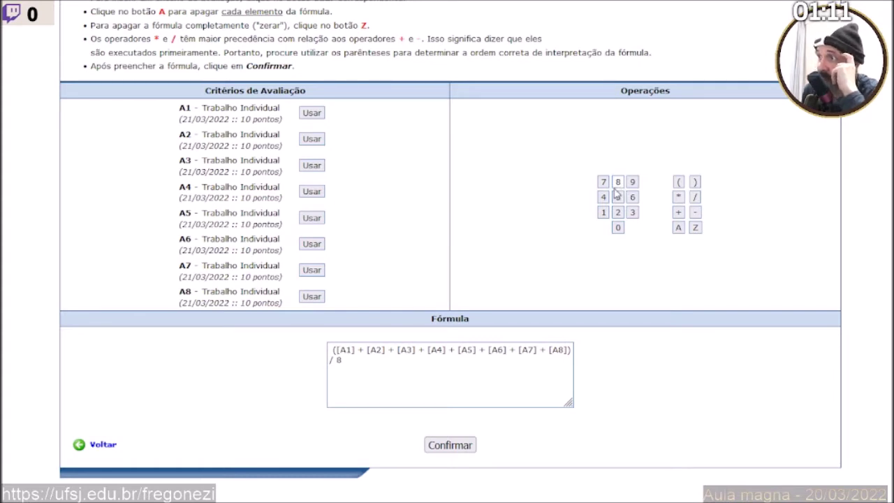
{"action": "left_click", "coordinate": [449, 446]}
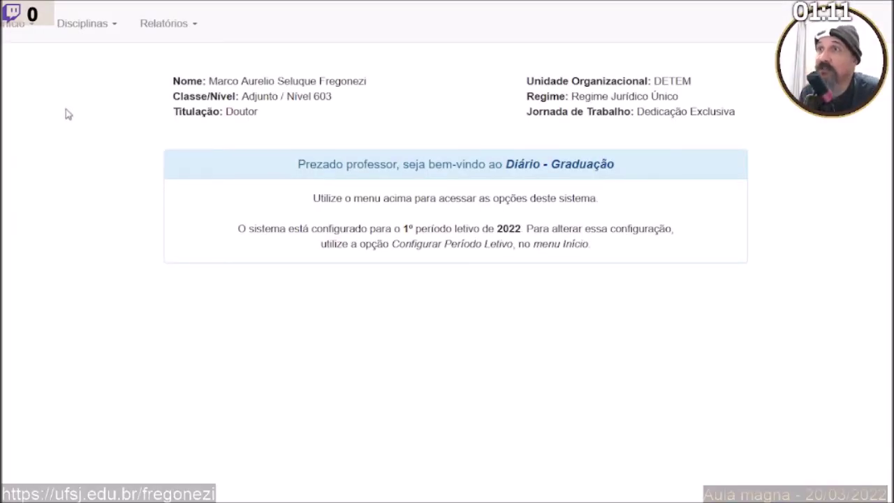
Open Avaliações > Critérios de Avaliação > Alterar and choose Sistemas Digitais - EM002.
{"action": "left_click", "coordinate": [82, 25]}
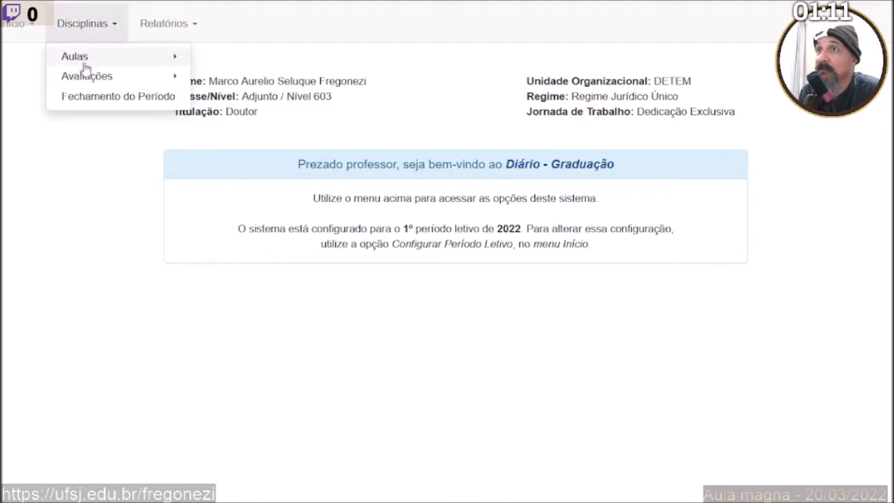
{"action": "mouse_move", "coordinate": [96, 76]}
{"action": "mouse_move", "coordinate": [208, 85]}
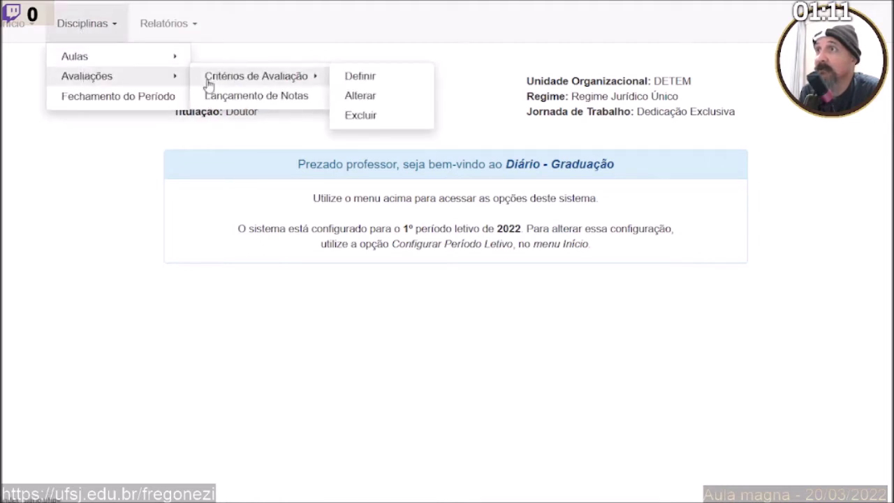
{"action": "left_click", "coordinate": [353, 96]}
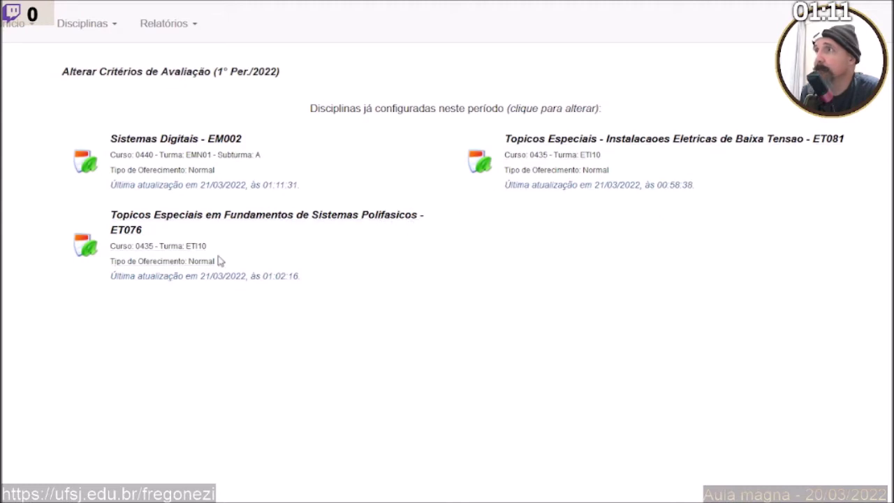
{"action": "left_click", "coordinate": [168, 171]}
{"action": "scroll", "coordinate": [153, 223], "scroll_direction": "down", "scroll_amount": 2}
{"action": "left_click_drag", "start_coordinate": [284, 144], "coordinate": [24, 86]}
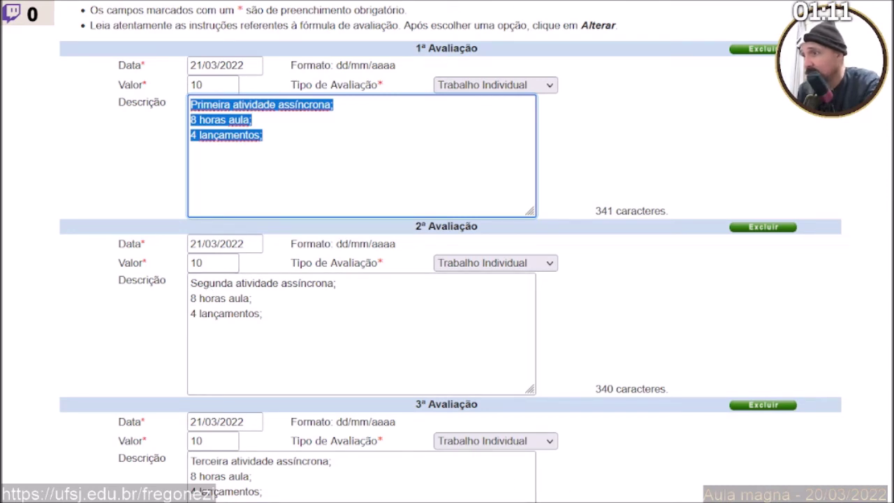
{"action": "key", "text": "alt+Tab"}
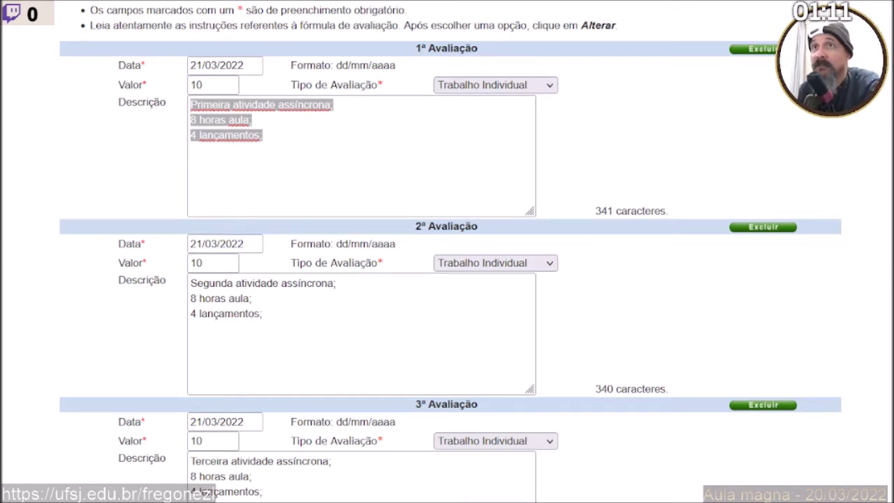
{"action": "key", "text": "alt+Tab"}
{"action": "left_click", "coordinate": [265, 305]}
{"action": "key", "text": "ctrl+a"}
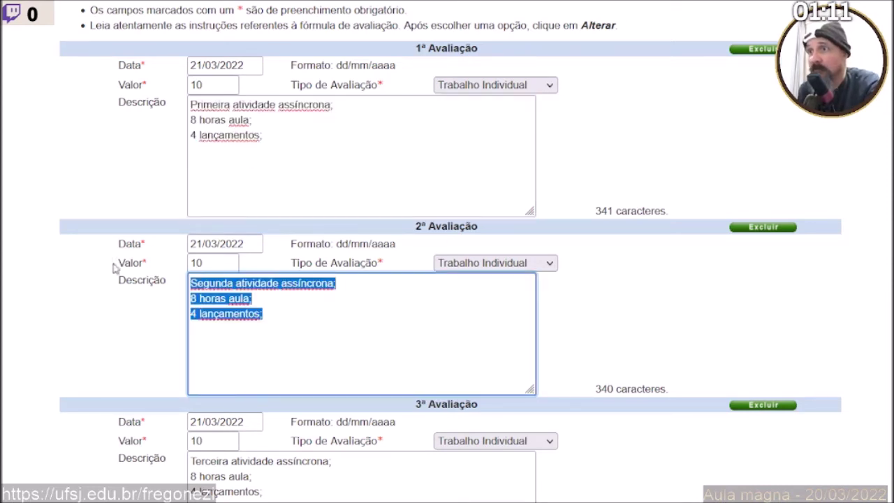
{"action": "key", "text": "alt+Tab"}
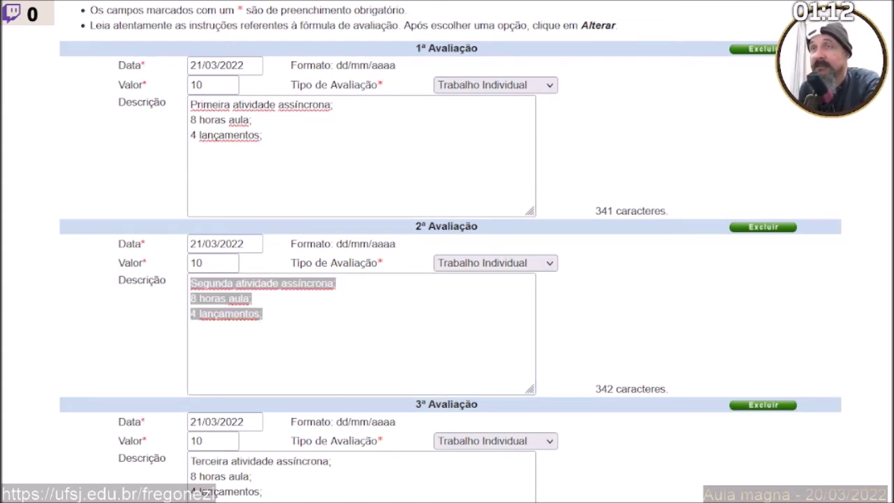
{"action": "key", "text": "alt+Tab"}
{"action": "scroll", "coordinate": [160, 256], "scroll_direction": "down", "scroll_amount": 2}
{"action": "left_click", "coordinate": [275, 333]}
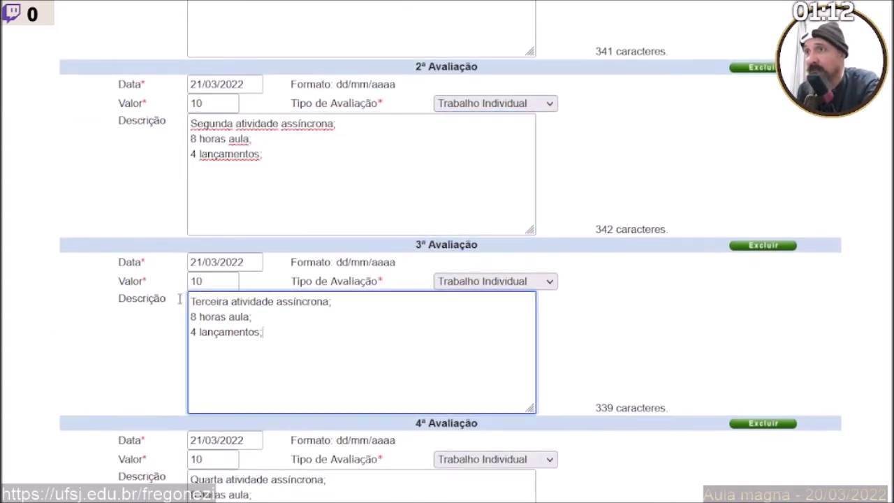
{"action": "key", "text": "ctrl+a"}
{"action": "key", "text": "alt+Tab"}
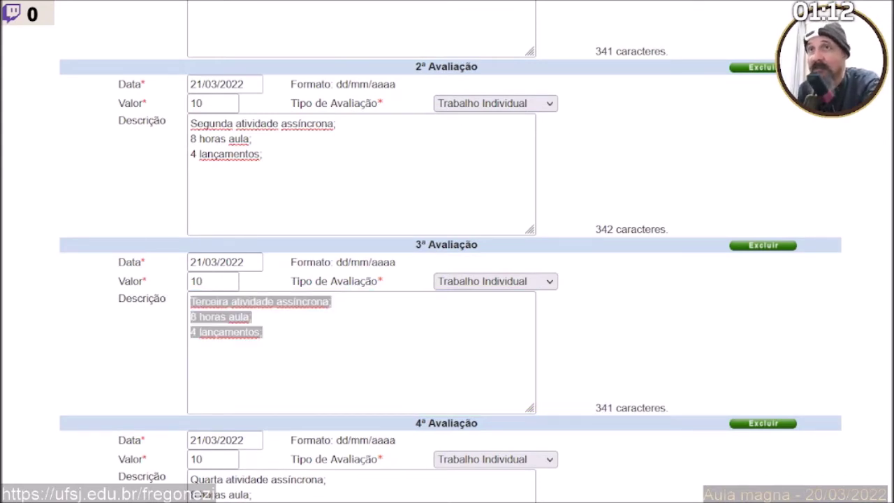
{"action": "key", "text": "alt+Tab"}
{"action": "scroll", "coordinate": [311, 280], "scroll_direction": "down", "scroll_amount": 3}
{"action": "left_click", "coordinate": [165, 235]}
{"action": "key", "text": "ctrl+a"}
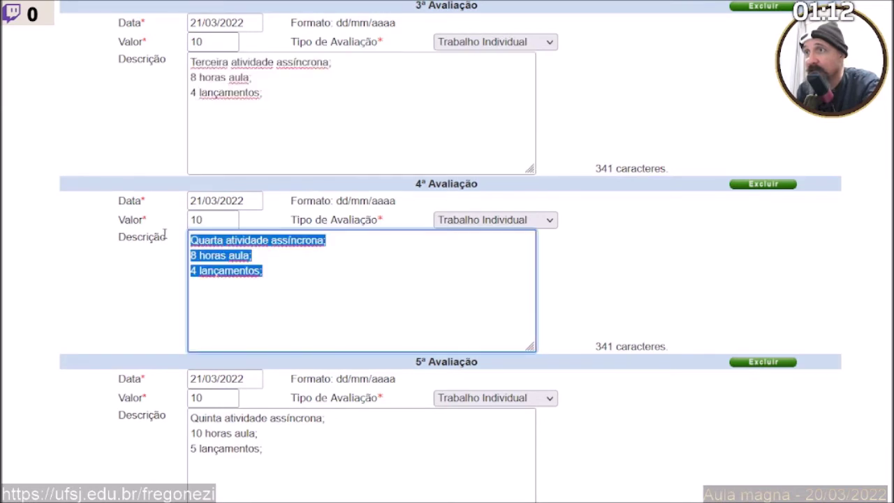
{"action": "key", "text": "alt+Tab"}
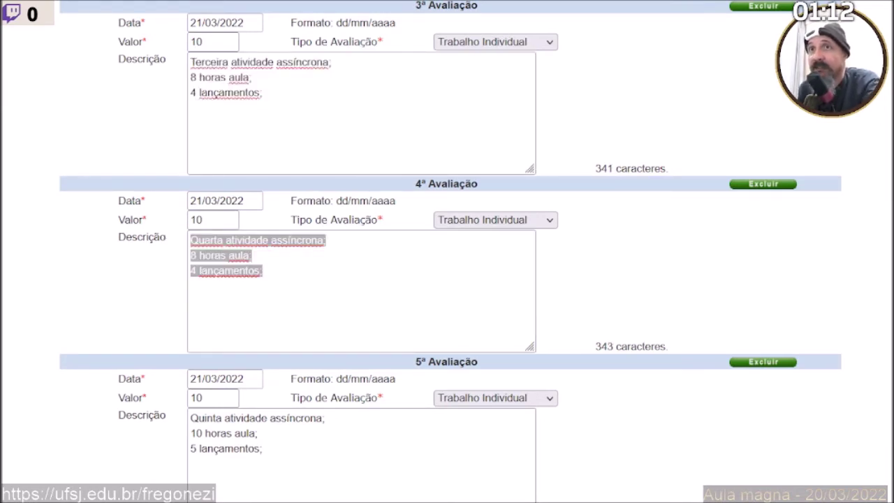
{"action": "key", "text": "alt+Tab"}
{"action": "scroll", "coordinate": [295, 294], "scroll_direction": "down", "scroll_amount": 2}
{"action": "left_click", "coordinate": [172, 257]}
{"action": "key", "text": "ctrl+a"}
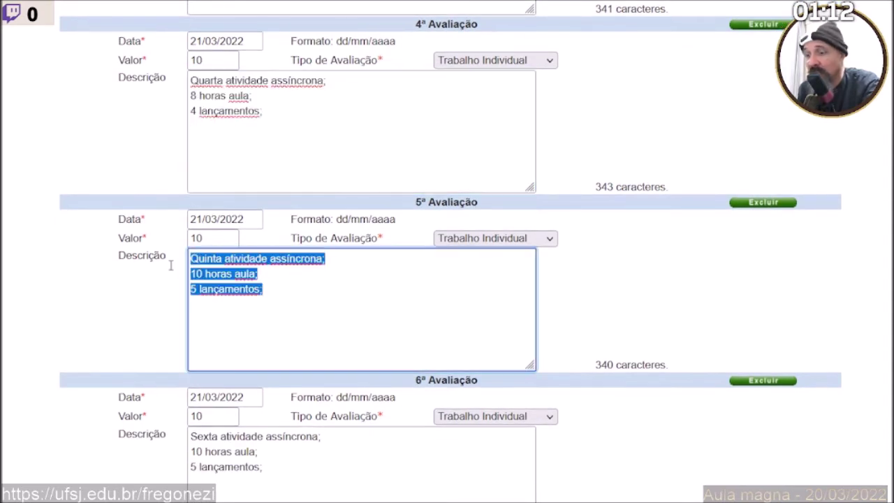
{"action": "key", "text": "alt+Tab"}
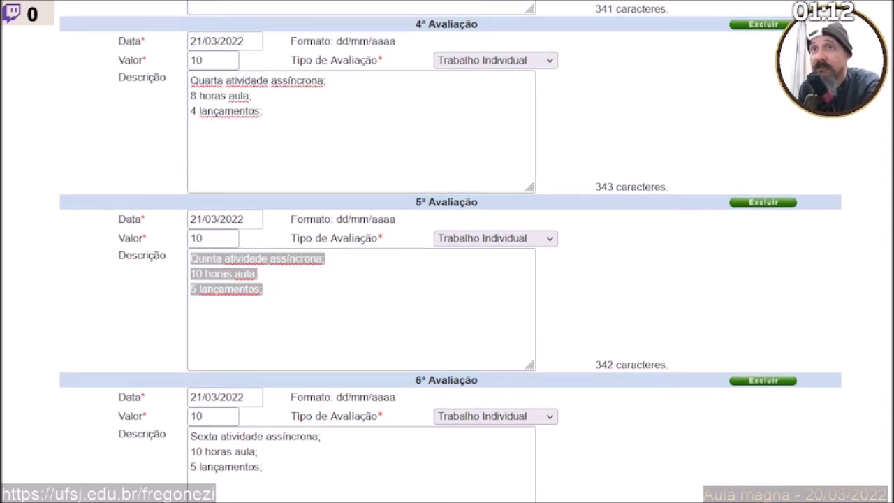
{"action": "left_click", "coordinate": [156, 253]}
{"action": "scroll", "coordinate": [156, 249], "scroll_direction": "down", "scroll_amount": 3}
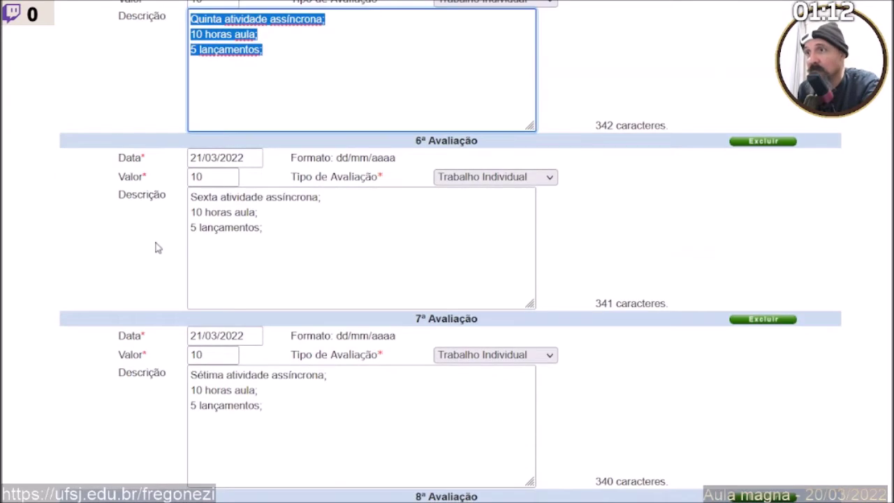
{"action": "left_click", "coordinate": [286, 229]}
{"action": "key", "text": "ctrl+a"}
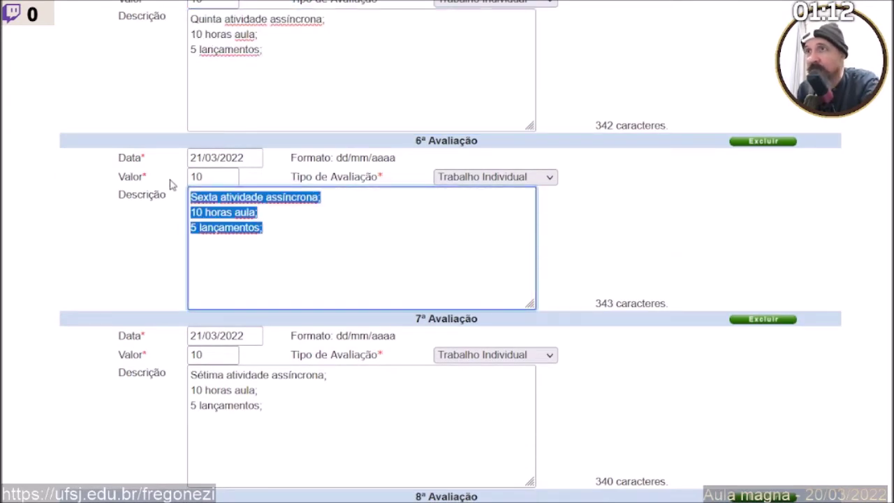
{"action": "key", "text": "alt+Tab"}
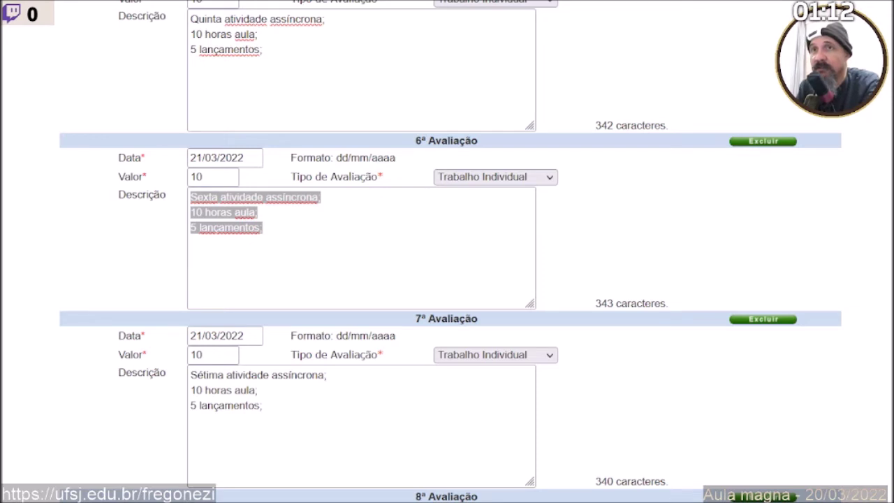
{"action": "key", "text": "alt+Tab"}
{"action": "scroll", "coordinate": [349, 323], "scroll_direction": "down", "scroll_amount": 1}
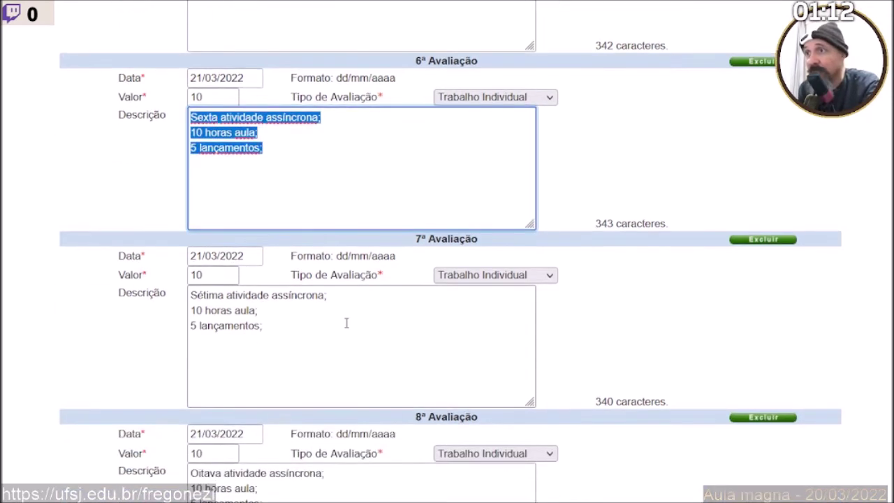
{"action": "left_click", "coordinate": [327, 335]}
{"action": "key", "text": "ctrl+a"}
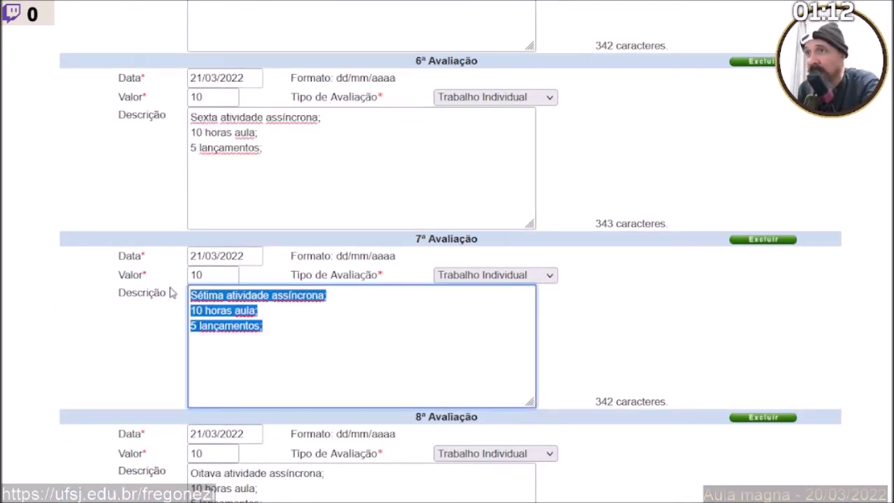
{"action": "key", "text": "alt+Tab"}
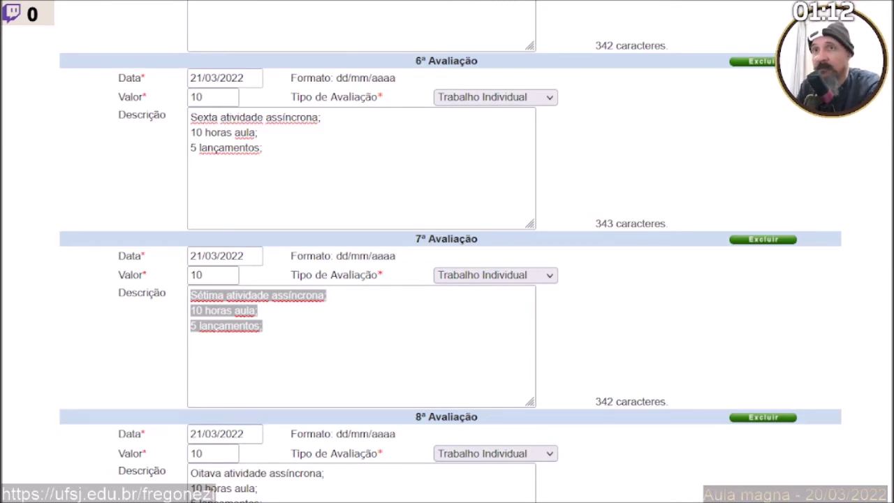
{"action": "key", "text": "alt+Tab"}
{"action": "scroll", "coordinate": [240, 353], "scroll_direction": "down", "scroll_amount": 4}
{"action": "left_click", "coordinate": [267, 279]}
{"action": "key", "text": "ctrl+a"}
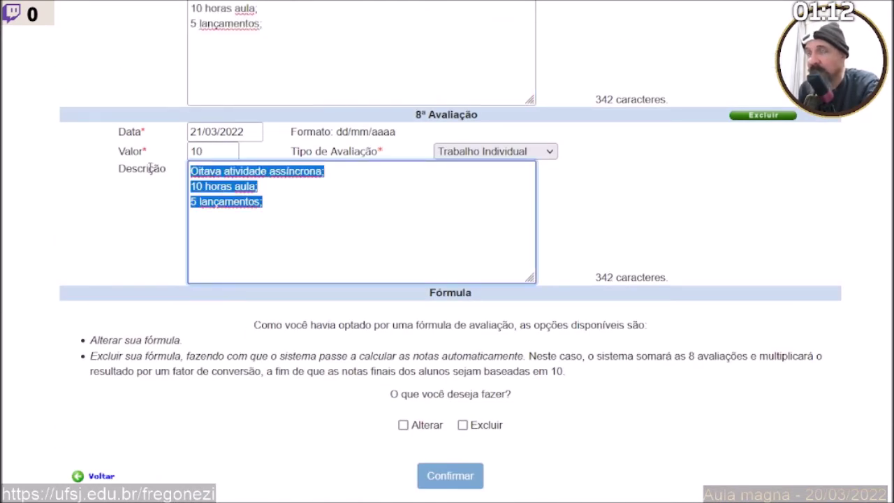
{"action": "key", "text": "alt+Tab"}
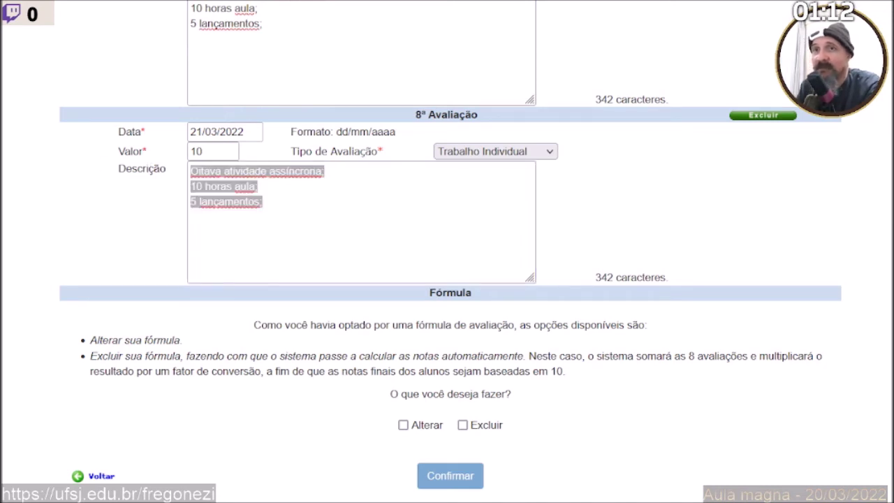
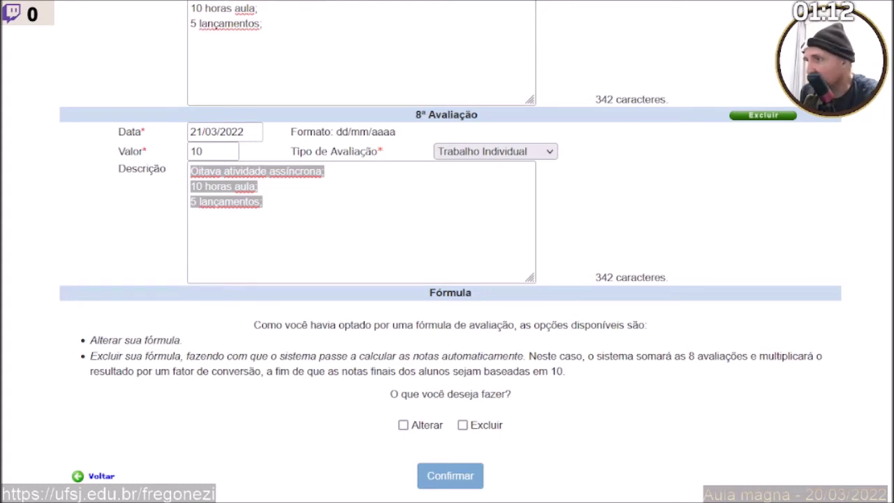
Return from the form and go to Disciplinas > Avaliações > Critérios de Avaliação > Definir.
{"action": "key", "text": "alt+Tab"}
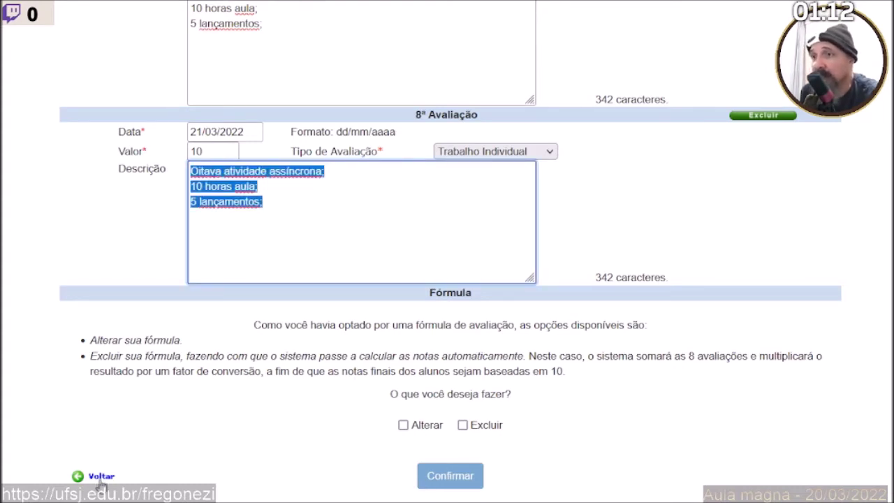
{"action": "left_click", "coordinate": [102, 478]}
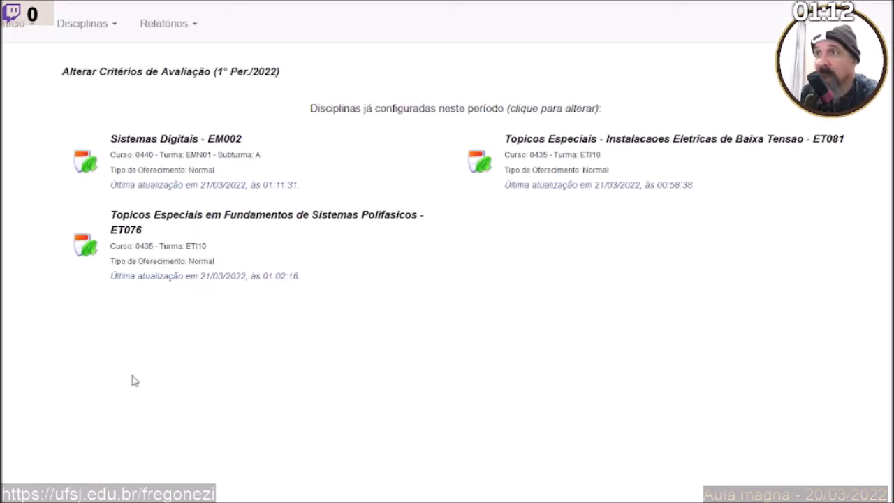
{"action": "left_click", "coordinate": [85, 35]}
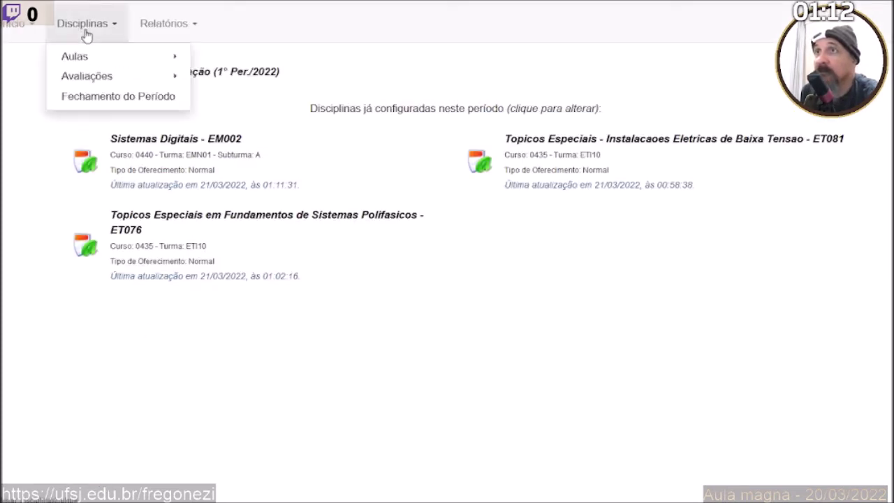
{"action": "mouse_move", "coordinate": [77, 77]}
{"action": "mouse_move", "coordinate": [222, 74]}
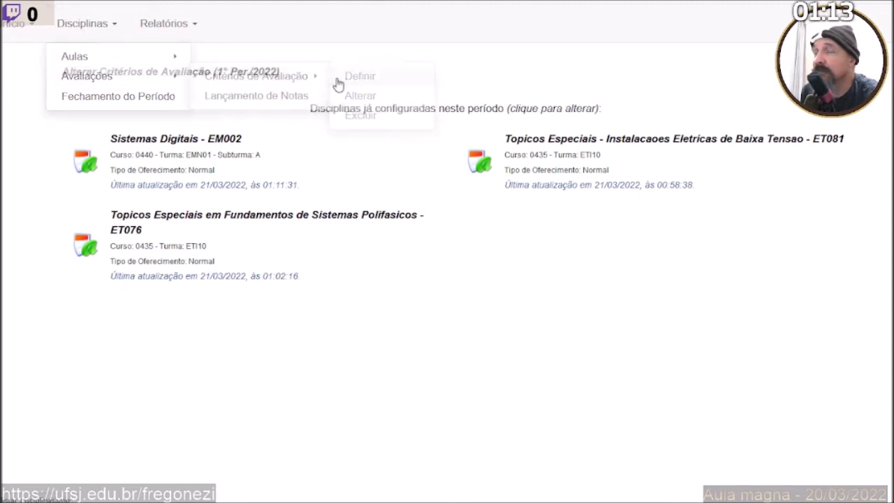
{"action": "left_click", "coordinate": [338, 84]}
Enter 8 total assessments for EM002 Subturma B and continue to the criteria form.
{"action": "left_click", "coordinate": [594, 358]}
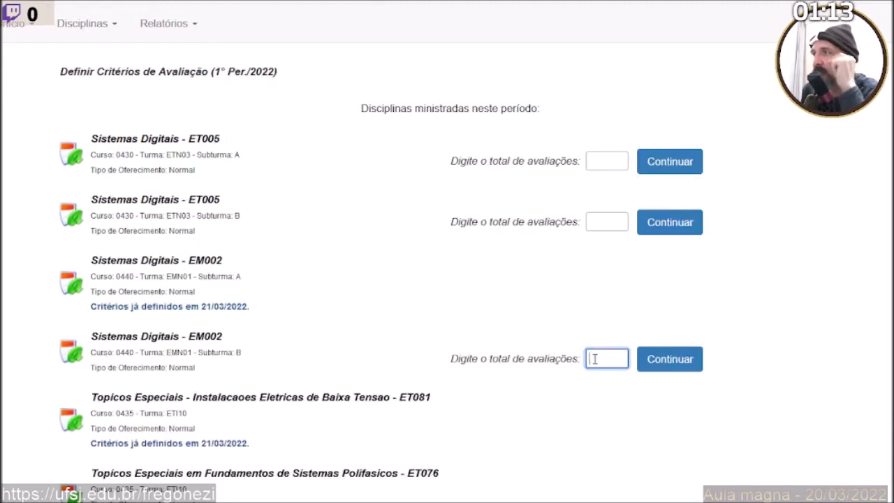
{"action": "type", "text": "8"}
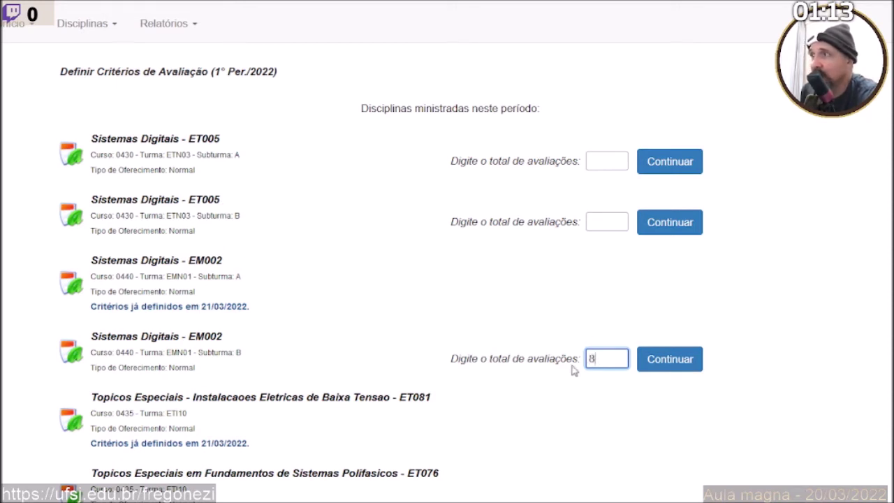
{"action": "left_click", "coordinate": [666, 361]}
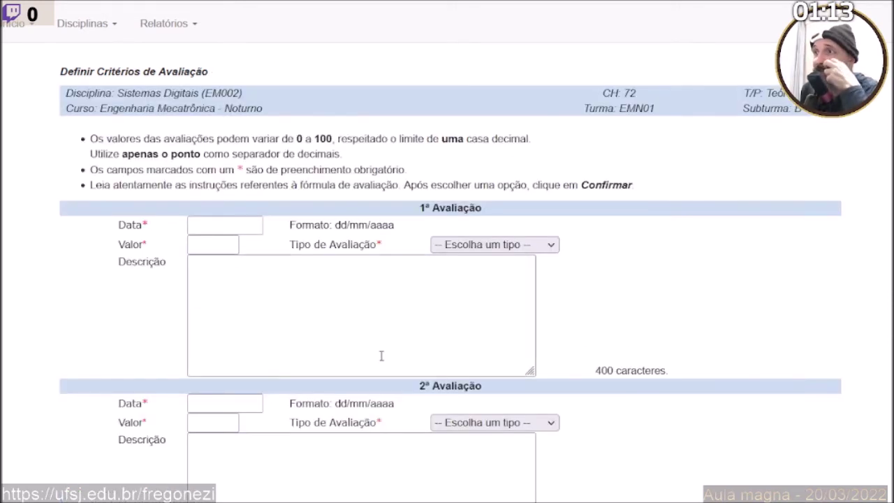
Paste the date 21/03/2022 into the 1st through 4th assessments.
{"action": "scroll", "coordinate": [258, 320], "scroll_direction": "down", "scroll_amount": 3}
{"action": "left_click", "coordinate": [200, 63]}
{"action": "type", "text": "21/03/2022"}
{"action": "left_click", "coordinate": [211, 245]}
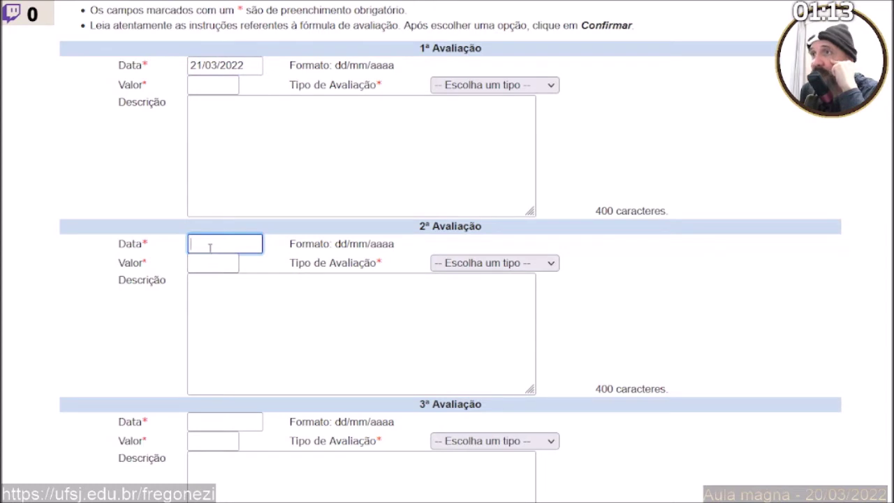
{"action": "type", "text": "21/03/2022"}
{"action": "scroll", "coordinate": [223, 278], "scroll_direction": "down", "scroll_amount": 5}
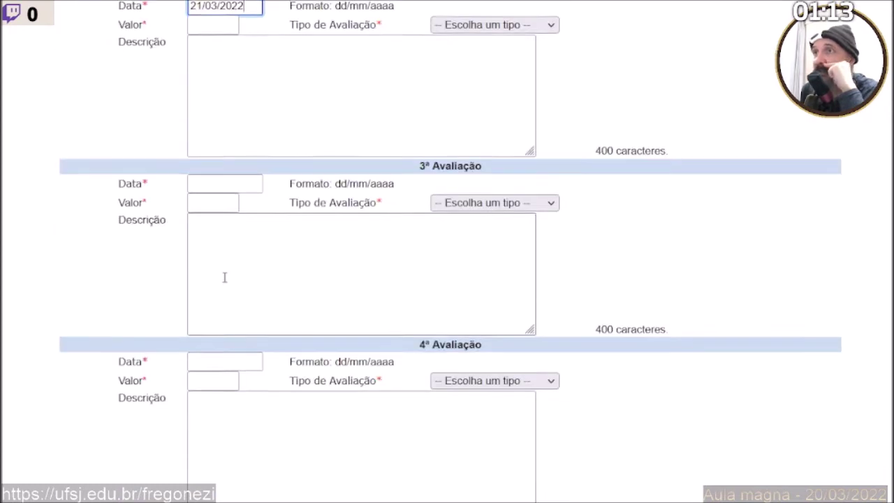
{"action": "left_click", "coordinate": [224, 181]}
{"action": "type", "text": "21/03/2022"}
{"action": "left_click", "coordinate": [216, 358]}
{"action": "type", "text": "21/03/2022"}
Paste the date 21/03/2022 into the 5th through 8th assessments.
{"action": "scroll", "coordinate": [213, 359], "scroll_direction": "down", "scroll_amount": 5}
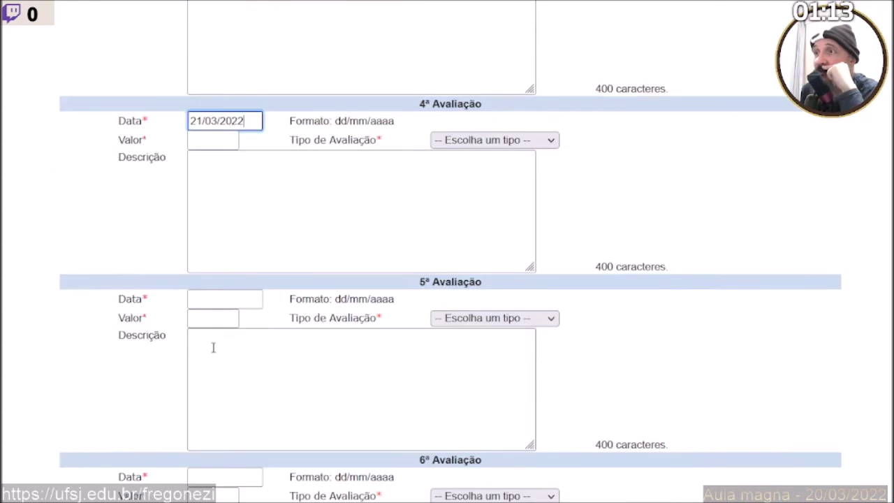
{"action": "left_click", "coordinate": [218, 299]}
{"action": "type", "text": "21/03/2022"}
{"action": "scroll", "coordinate": [218, 311], "scroll_direction": "down", "scroll_amount": 5}
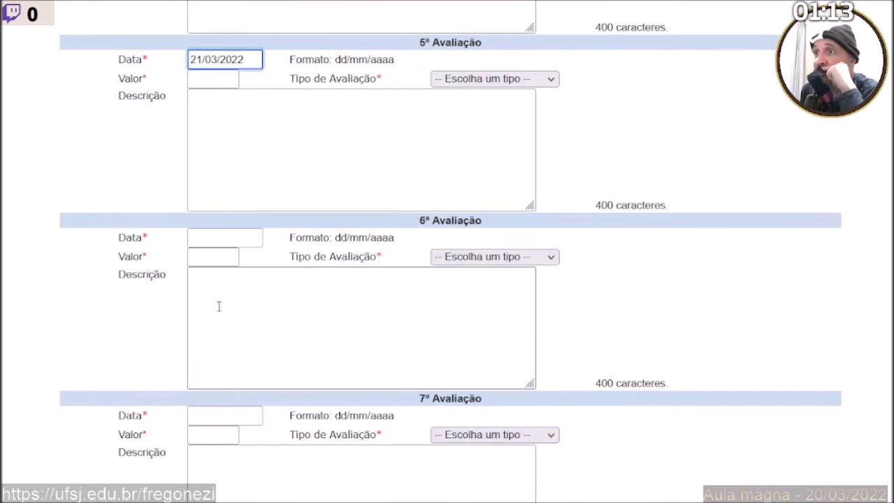
{"action": "left_click", "coordinate": [212, 238]}
{"action": "type", "text": "21/03/2022"}
{"action": "scroll", "coordinate": [212, 257], "scroll_direction": "down", "scroll_amount": 5}
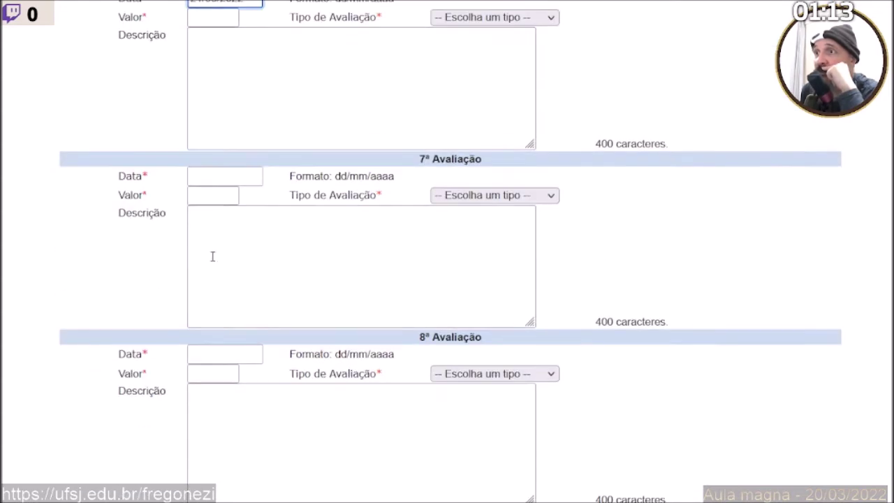
{"action": "left_click", "coordinate": [220, 181]}
{"action": "type", "text": "21/03/2022"}
{"action": "left_click", "coordinate": [212, 350]}
{"action": "type", "text": "21/03/2022"}
{"action": "scroll", "coordinate": [217, 369], "scroll_direction": "down", "scroll_amount": 3}
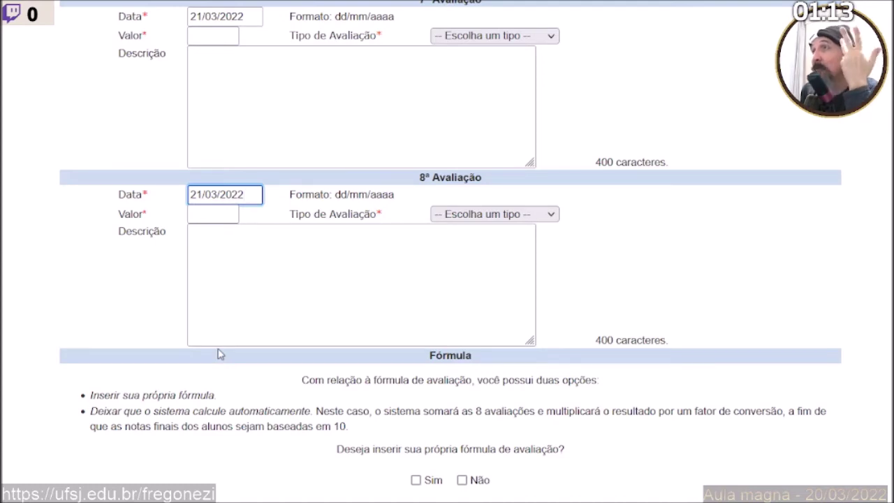
{"action": "scroll", "coordinate": [217, 354], "scroll_direction": "up", "scroll_amount": 18}
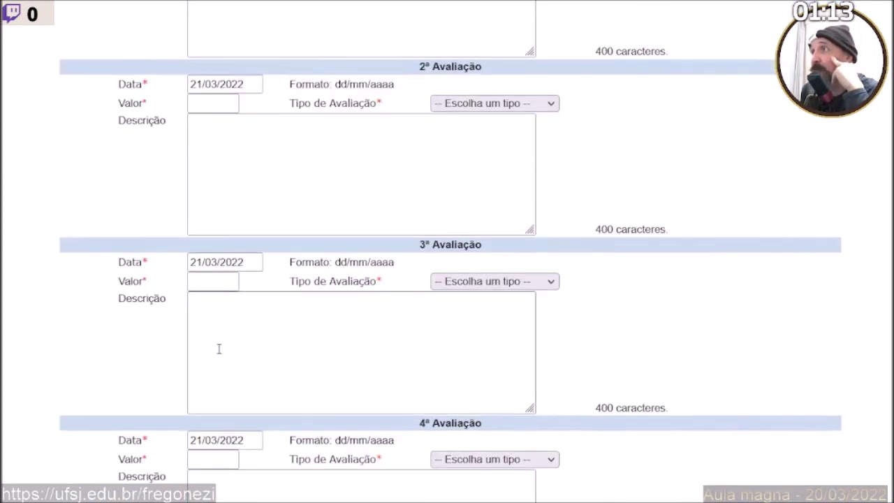
{"action": "scroll", "coordinate": [203, 322], "scroll_direction": "down", "scroll_amount": 2}
Set the 1st–3rd assessment values to 10, replacing the invalid '10Pr' after the alert.
{"action": "left_click", "coordinate": [209, 86]}
{"action": "type", "text": "10"}
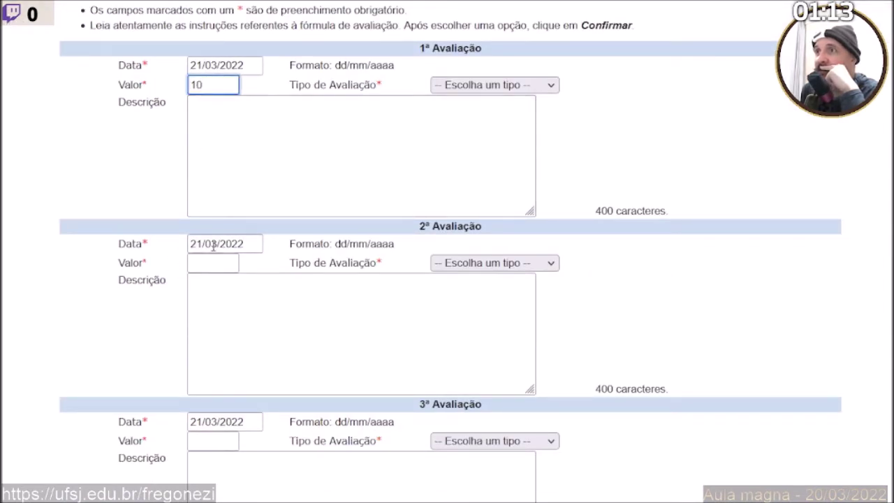
{"action": "left_click", "coordinate": [209, 263]}
{"action": "type", "text": "10"}
{"action": "scroll", "coordinate": [205, 273], "scroll_direction": "down", "scroll_amount": 3}
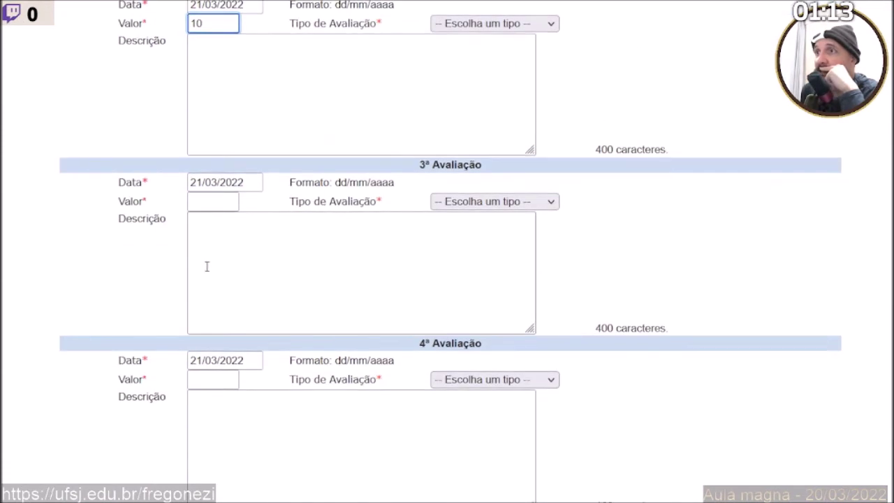
{"action": "left_click", "coordinate": [206, 184]}
{"action": "left_click", "coordinate": [207, 205]}
{"action": "type", "text": "10Pr"}
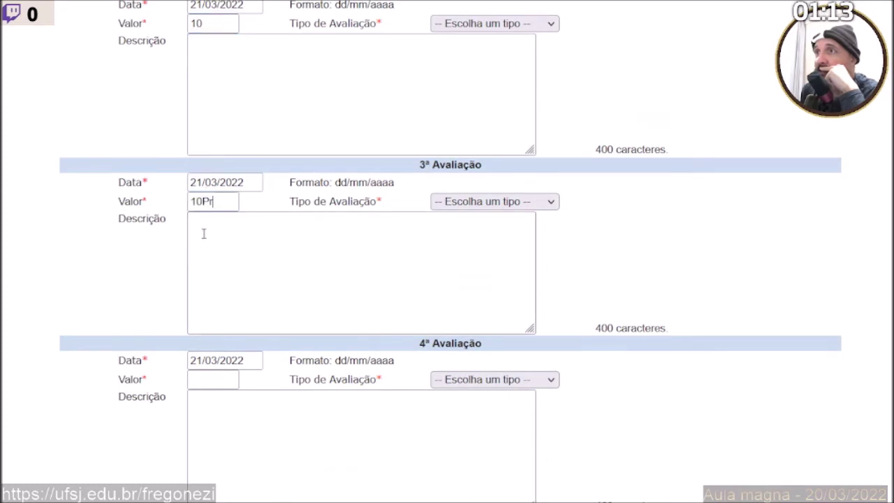
{"action": "left_click", "coordinate": [559, 266]}
{"action": "left_click", "coordinate": [228, 207]}
{"action": "double_click", "coordinate": [228, 208]}
{"action": "type", "text": "10"}
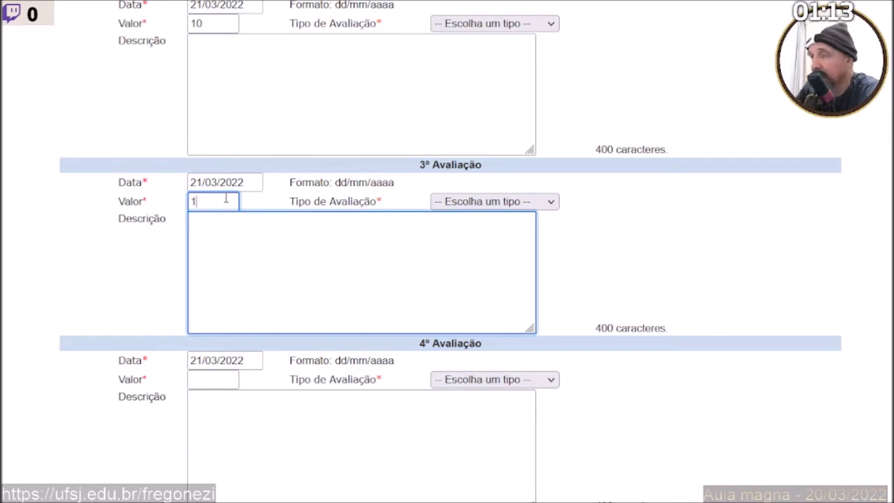
{"action": "left_click", "coordinate": [219, 239]}
Set the 4th through 8th assessment values to 10.
{"action": "left_click", "coordinate": [202, 383]}
{"action": "type", "text": "10"}
{"action": "scroll", "coordinate": [205, 399], "scroll_direction": "down", "scroll_amount": 3}
{"action": "left_click", "coordinate": [205, 319]}
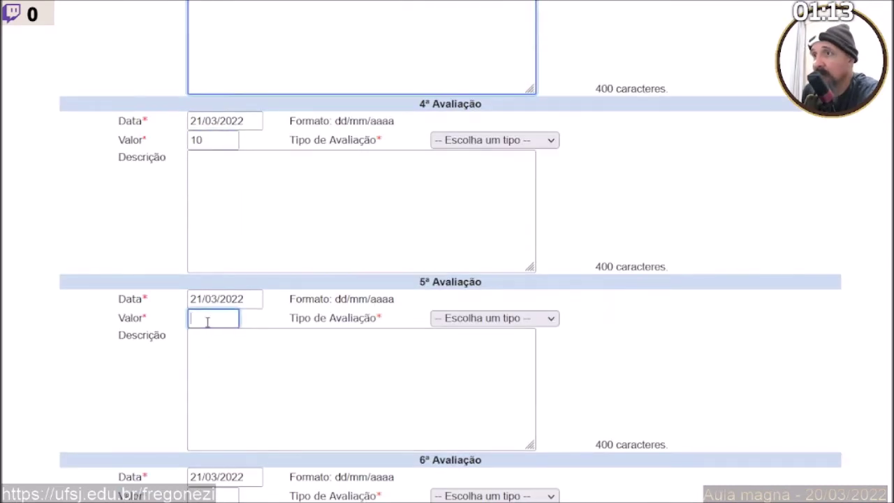
{"action": "type", "text": "10"}
{"action": "scroll", "coordinate": [236, 405], "scroll_direction": "down", "scroll_amount": 2}
{"action": "left_click", "coordinate": [213, 338]}
{"action": "type", "text": "10"}
{"action": "scroll", "coordinate": [212, 367], "scroll_direction": "down", "scroll_amount": 3}
{"action": "left_click", "coordinate": [207, 275]}
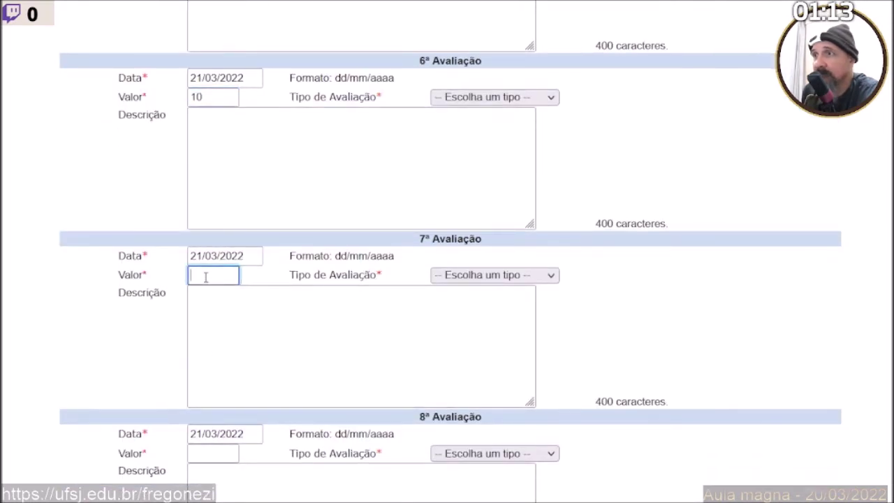
{"action": "type", "text": "10"}
{"action": "left_click", "coordinate": [208, 452]}
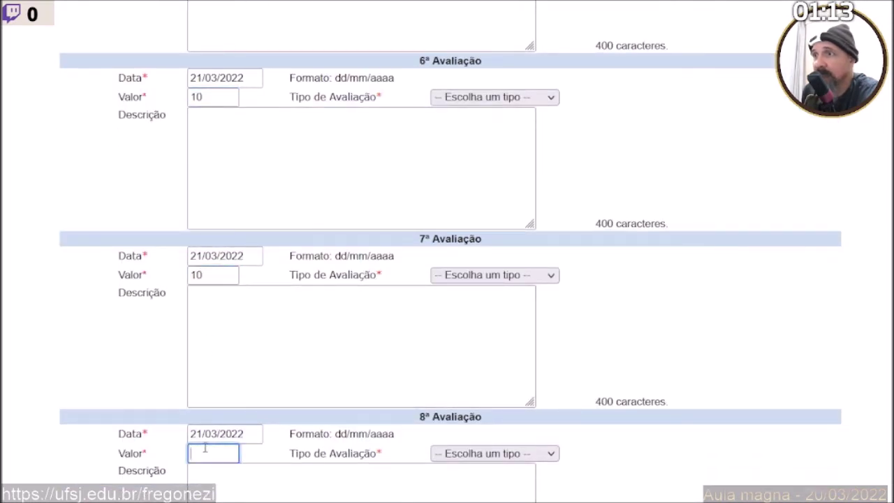
{"action": "type", "text": "10"}
{"action": "scroll", "coordinate": [197, 465], "scroll_direction": "down", "scroll_amount": 3}
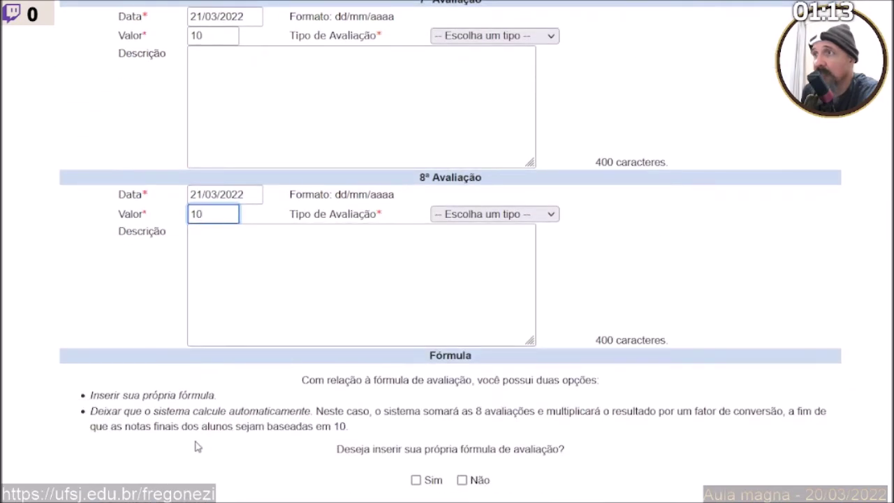
{"action": "scroll", "coordinate": [197, 447], "scroll_direction": "up", "scroll_amount": 15}
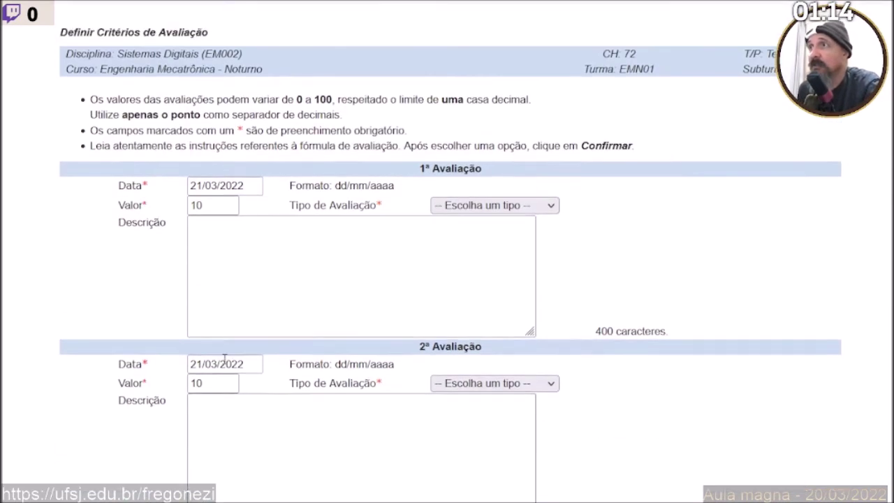
Paste the three-line descriptions into the 1st, 2nd and 3rd assessments.
{"action": "scroll", "coordinate": [252, 357], "scroll_direction": "down", "scroll_amount": 2}
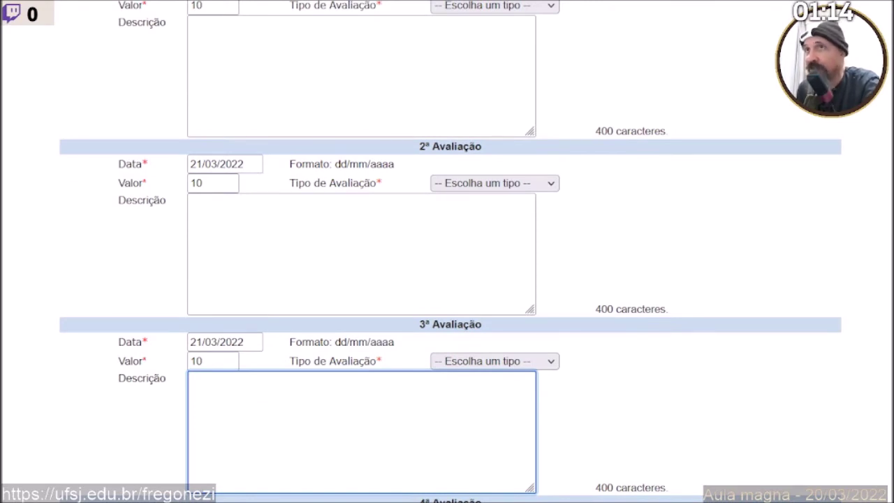
{"action": "left_click", "coordinate": [282, 94]}
{"action": "type", "text": "Primeira atividade assíncrona; 8 horas aula; 4 lançamentos;"}
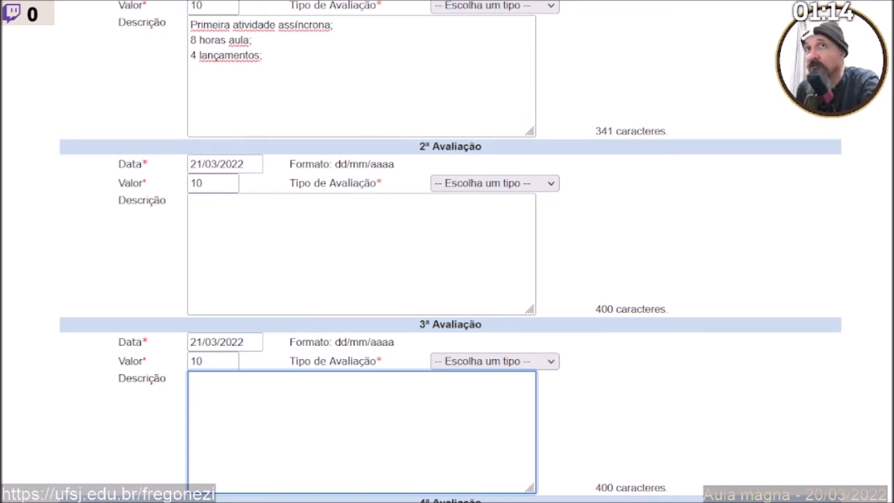
{"action": "left_click", "coordinate": [253, 262]}
{"action": "type", "text": "Segunda atividade assíncrona; 8 horas aula; 4 lançamentos;"}
{"action": "left_click", "coordinate": [195, 433]}
{"action": "scroll", "coordinate": [140, 200], "scroll_direction": "down", "scroll_amount": 3}
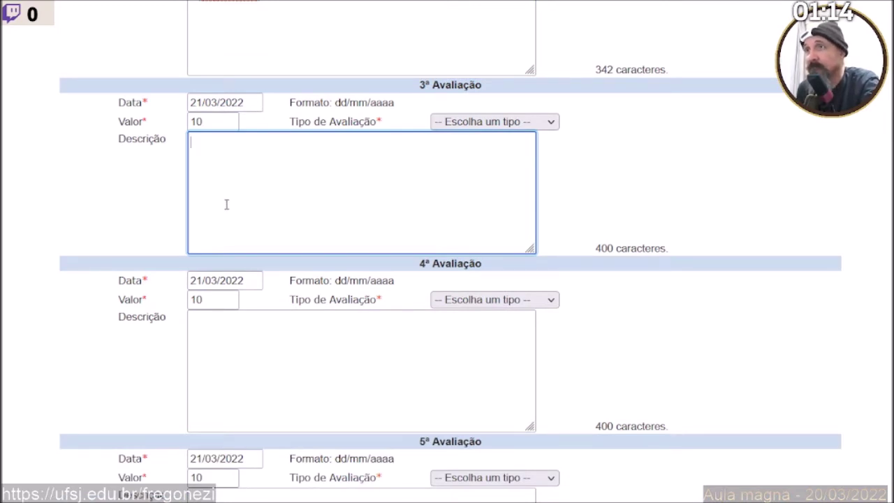
{"action": "type", "text": "Terceira atividade assíncrona; 8 horas aula; 4 lançamentos;"}
{"action": "left_click", "coordinate": [139, 227]}
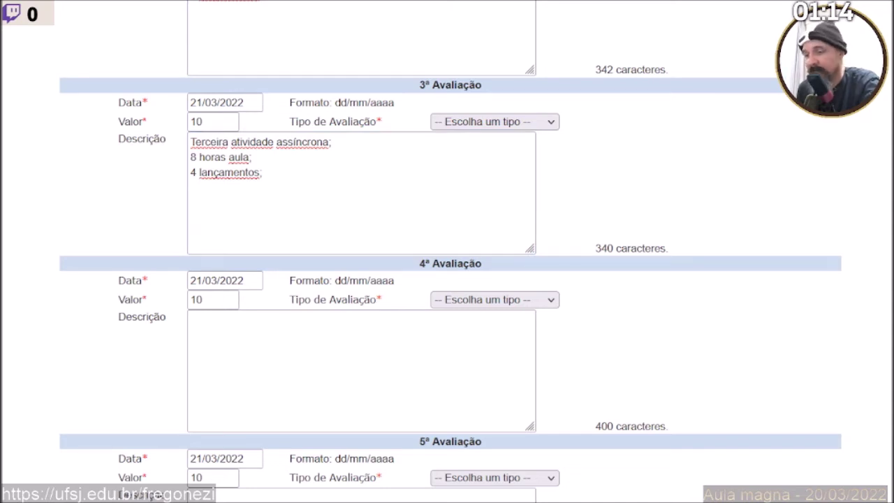
Paste the 4th assessment's description and remove a stray character from the 3rd.
{"action": "left_click", "coordinate": [216, 245]}
{"action": "left_click", "coordinate": [229, 345]}
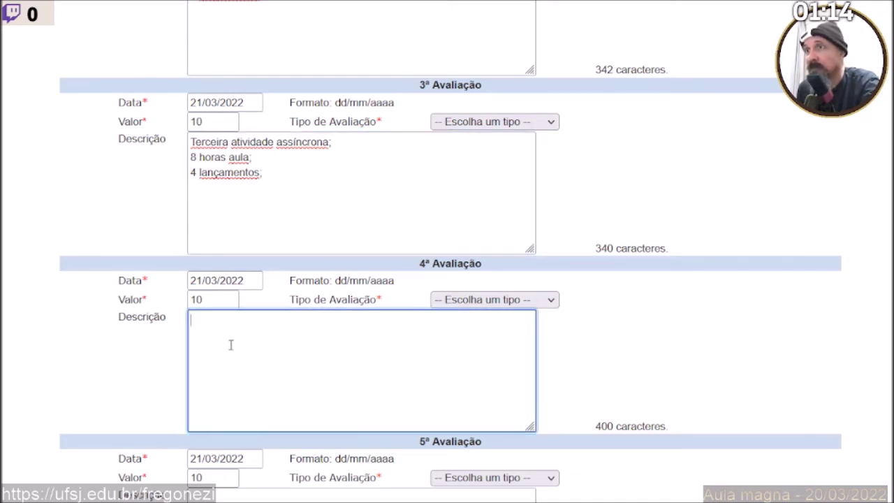
{"action": "type", "text": "Quarta atividade assíncrona; 8 horas aula; 4 lançamentos;"}
{"action": "left_click", "coordinate": [285, 180]}
{"action": "key", "text": "BackSpace"}
{"action": "left_click", "coordinate": [294, 11]}
{"action": "scroll", "coordinate": [276, 63], "scroll_direction": "up", "scroll_amount": 4}
{"action": "left_click", "coordinate": [279, 60]}
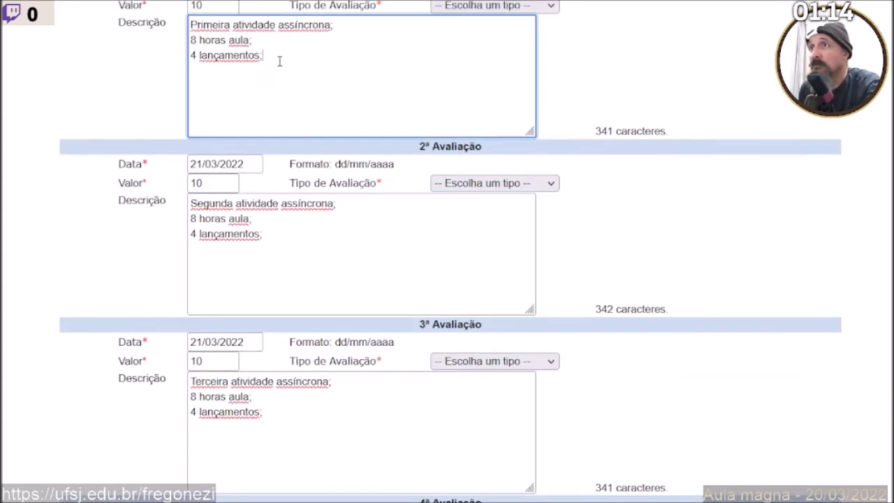
{"action": "scroll", "coordinate": [279, 65], "scroll_direction": "down", "scroll_amount": 5}
{"action": "scroll", "coordinate": [279, 67], "scroll_direction": "down", "scroll_amount": 1}
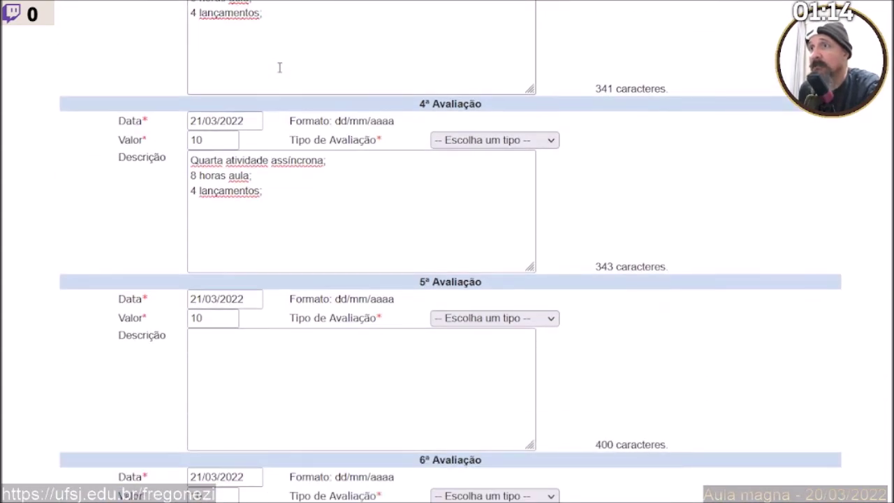
{"action": "scroll", "coordinate": [279, 67], "scroll_direction": "down", "scroll_amount": 2}
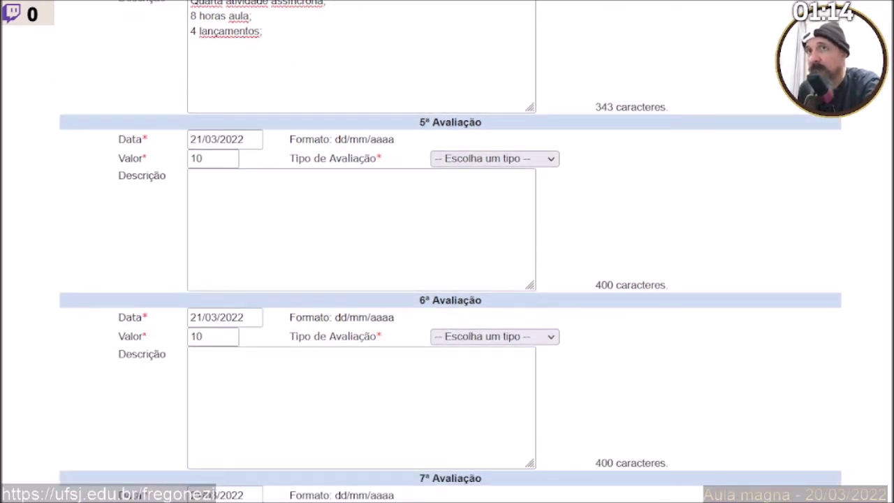
Paste the three-line descriptions into the 5th and 6th assessments.
{"action": "left_click", "coordinate": [265, 229]}
{"action": "type", "text": "Quinta atividade assíncrona; 10 horas aula; 5 lançamentos;"}
{"action": "scroll", "coordinate": [132, 273], "scroll_direction": "down", "scroll_amount": 3}
{"action": "left_click", "coordinate": [131, 269]}
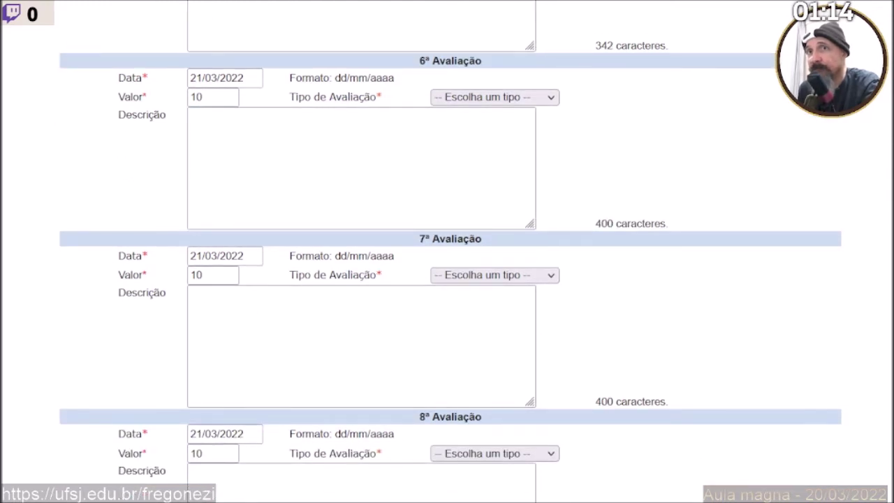
{"action": "left_click", "coordinate": [252, 200]}
{"action": "type", "text": "Sexta atividade assíncrona. 10 horas aula. 5 lançamentos."}
{"action": "scroll", "coordinate": [244, 280], "scroll_direction": "down", "scroll_amount": 3}
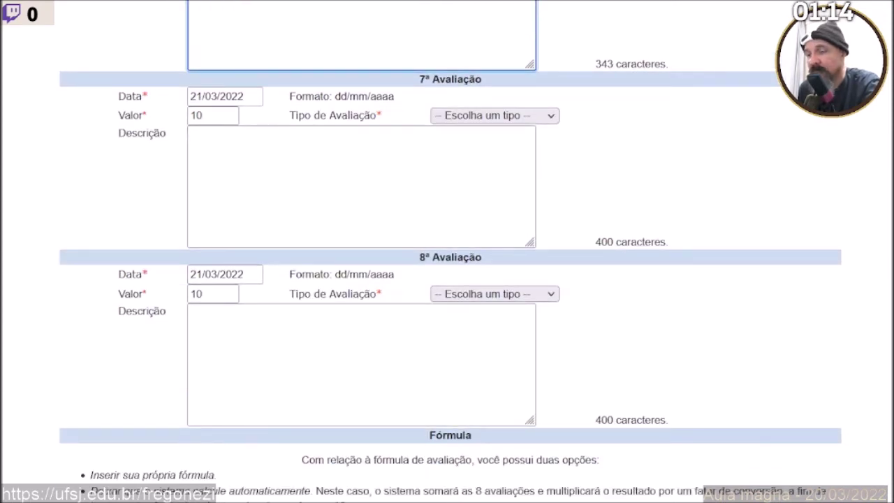
Paste the asynchronous-activity descriptions (10 horas aula, 5 lançamentos) into the 7th and 8th assessments.
{"action": "left_click", "coordinate": [202, 197]}
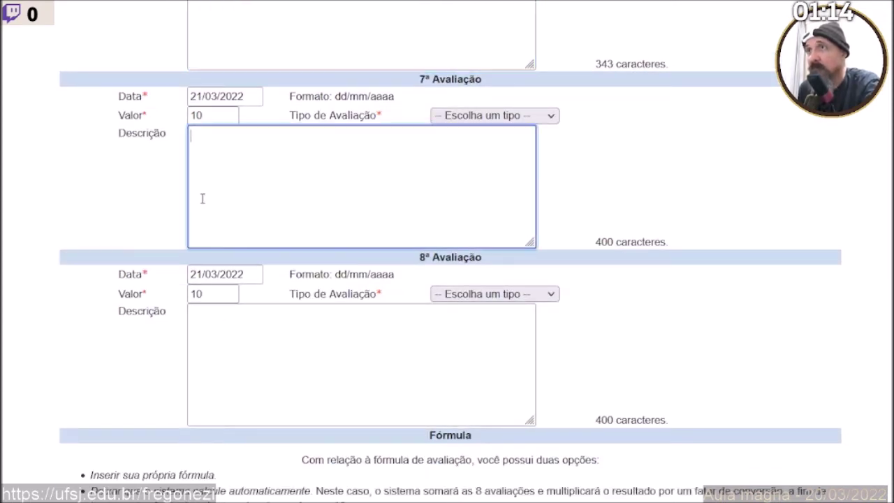
{"action": "type", "text": "Sétima atividade assíncrona; 10 horas aula; 5 lançamentos;"}
{"action": "key", "text": "alt+Tab"}
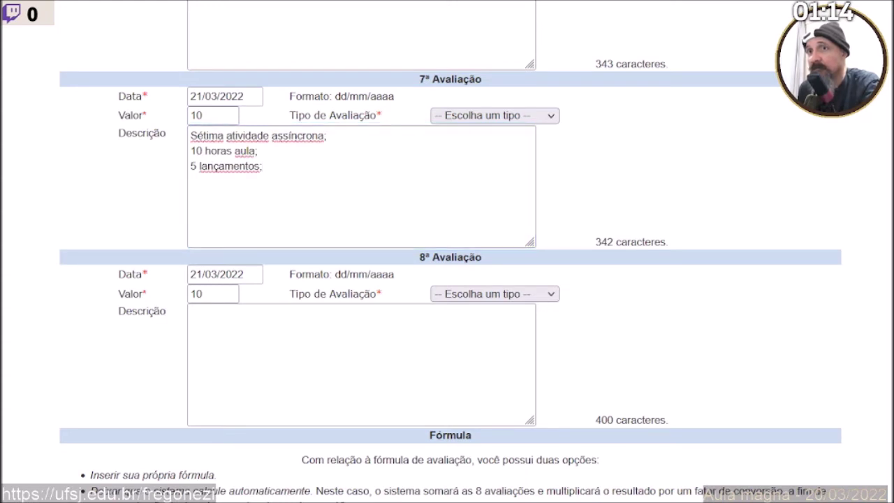
{"action": "key", "text": "alt+Tab"}
{"action": "left_click", "coordinate": [259, 366]}
{"action": "type", "text": "Oitava atividade assíncrona; 10 horas aula; 5 lançamentos"}
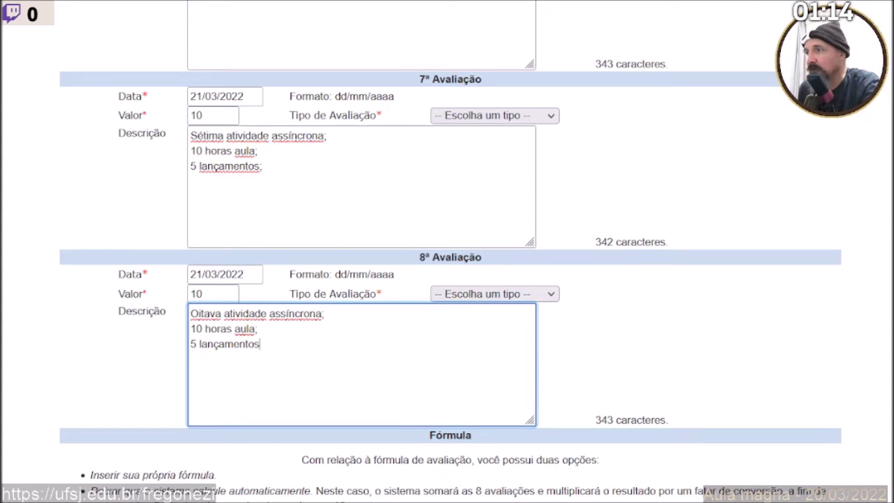
{"action": "key", "text": "alt+Tab"}
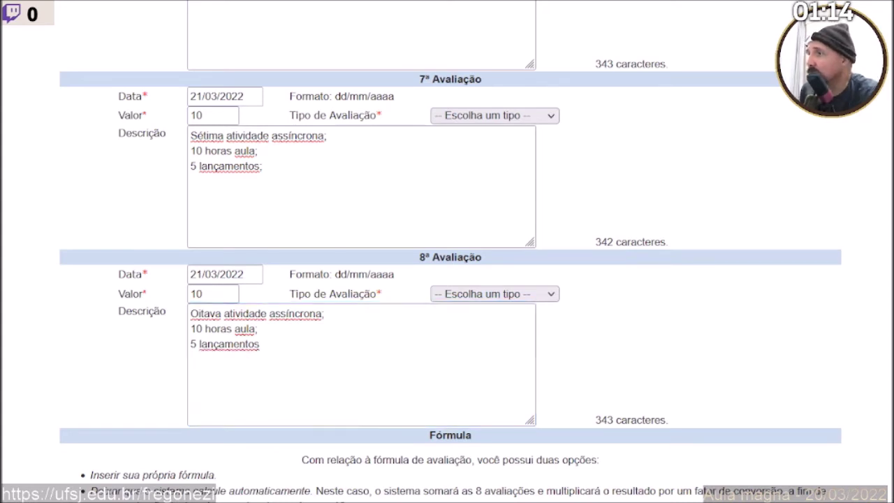
{"action": "key", "text": "alt+Tab"}
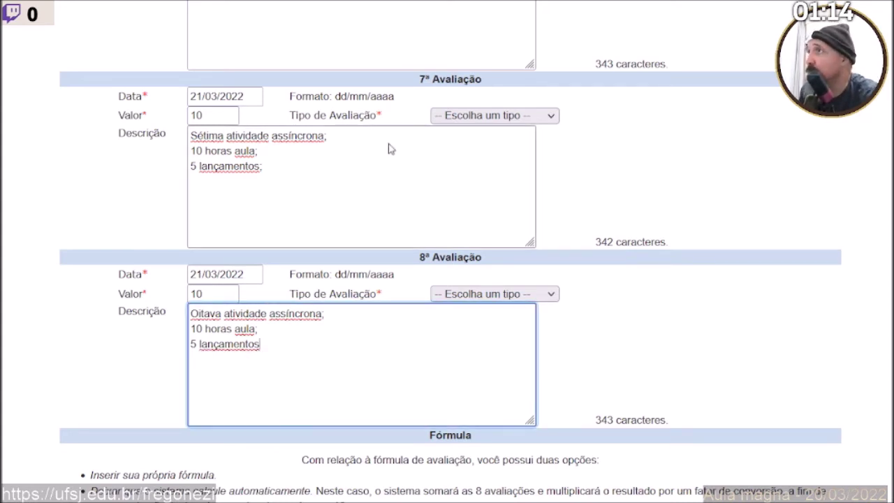
{"action": "left_click", "coordinate": [482, 294]}
Set the 8th, 6th, 5th and 4th assessment types to Trabalho Individual.
{"action": "left_click", "coordinate": [479, 178]}
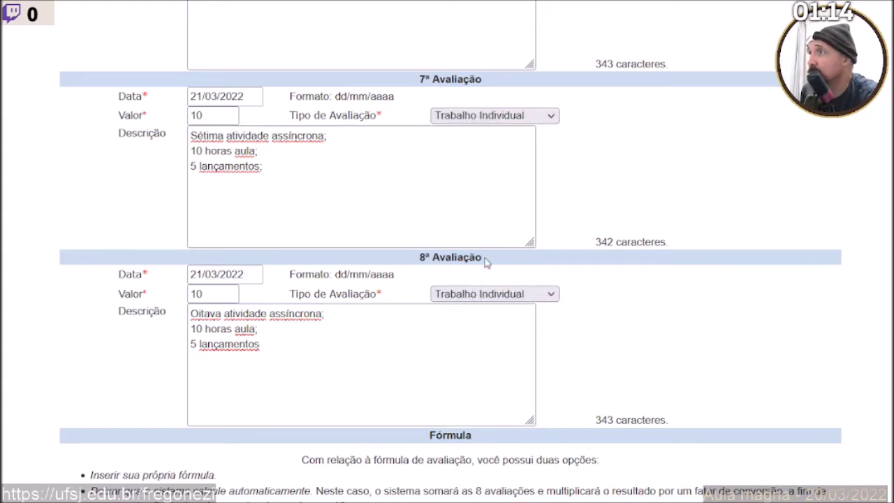
{"action": "scroll", "coordinate": [485, 262], "scroll_direction": "up", "scroll_amount": 2}
{"action": "left_click", "coordinate": [473, 255]}
{"action": "scroll", "coordinate": [479, 175], "scroll_direction": "up", "scroll_amount": 2}
{"action": "left_click", "coordinate": [487, 81]}
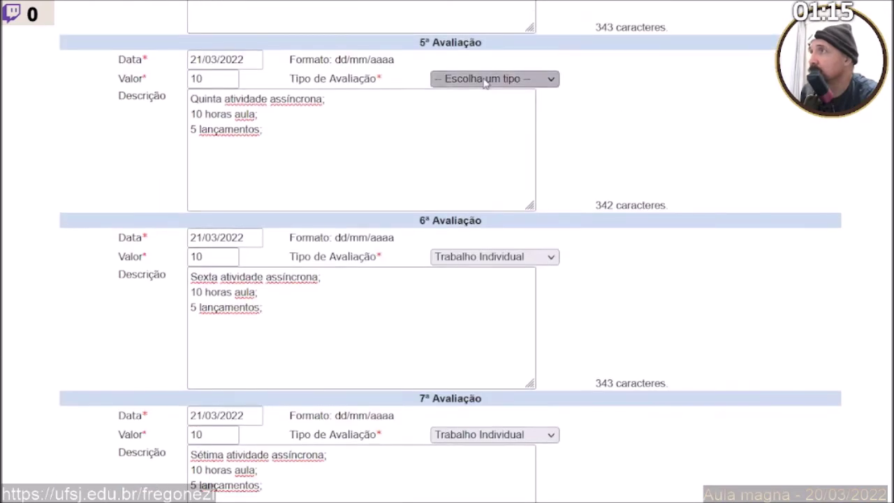
{"action": "left_click", "coordinate": [483, 193]}
{"action": "scroll", "coordinate": [486, 160], "scroll_direction": "up", "scroll_amount": 3}
{"action": "left_click", "coordinate": [486, 143]}
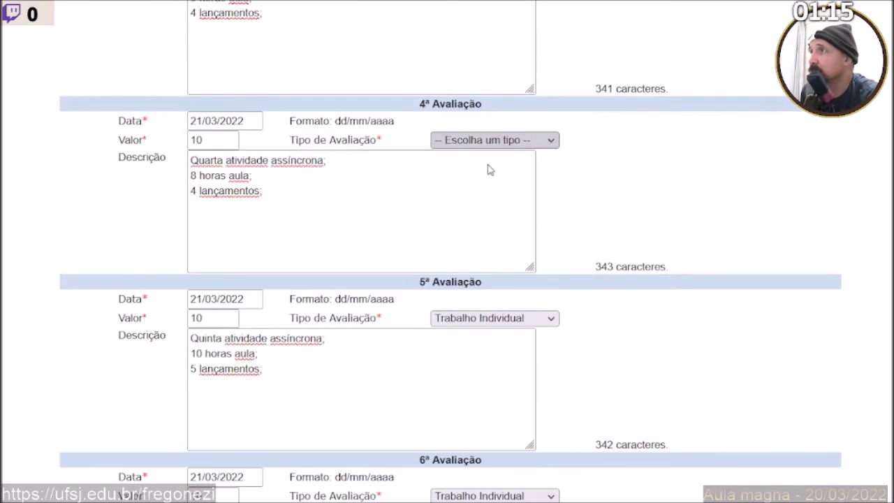
{"action": "left_click", "coordinate": [487, 313]}
Set the 3rd, 2nd and 1st assessment types to Trabalho Individual.
{"action": "scroll", "coordinate": [484, 210], "scroll_direction": "up", "scroll_amount": 2}
{"action": "left_click", "coordinate": [495, 124]}
{"action": "left_click", "coordinate": [486, 291]}
{"action": "scroll", "coordinate": [489, 260], "scroll_direction": "up", "scroll_amount": 3}
{"action": "left_click", "coordinate": [494, 183]}
{"action": "left_click", "coordinate": [476, 332]}
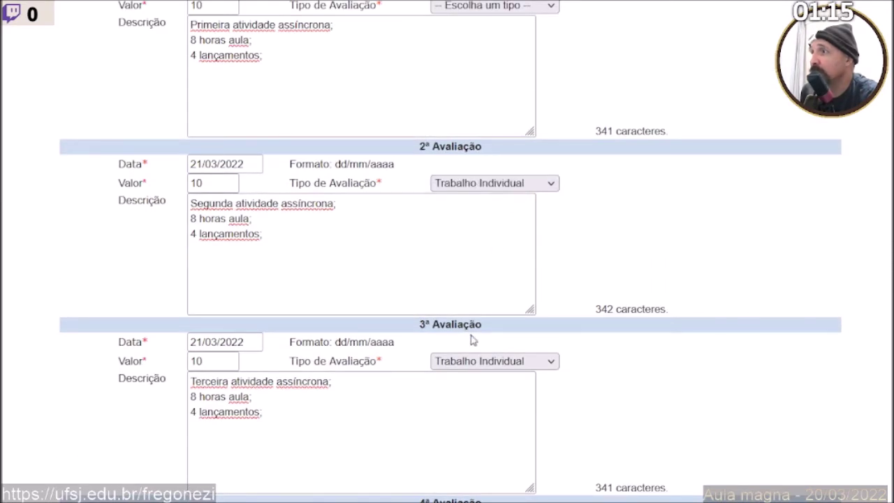
{"action": "left_click", "coordinate": [479, 9]}
{"action": "left_click", "coordinate": [465, 163]}
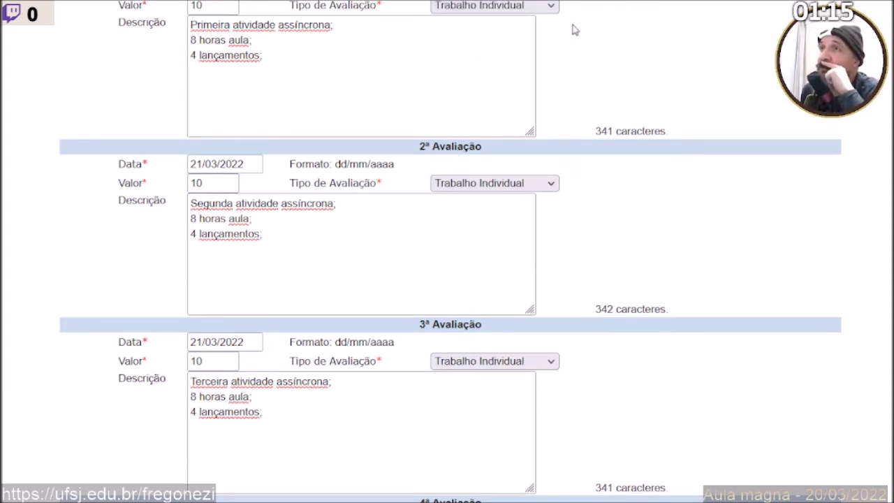
Choose Sim for a custom grade formula and confirm the assessments.
{"action": "scroll", "coordinate": [216, 58], "scroll_direction": "down", "scroll_amount": 11}
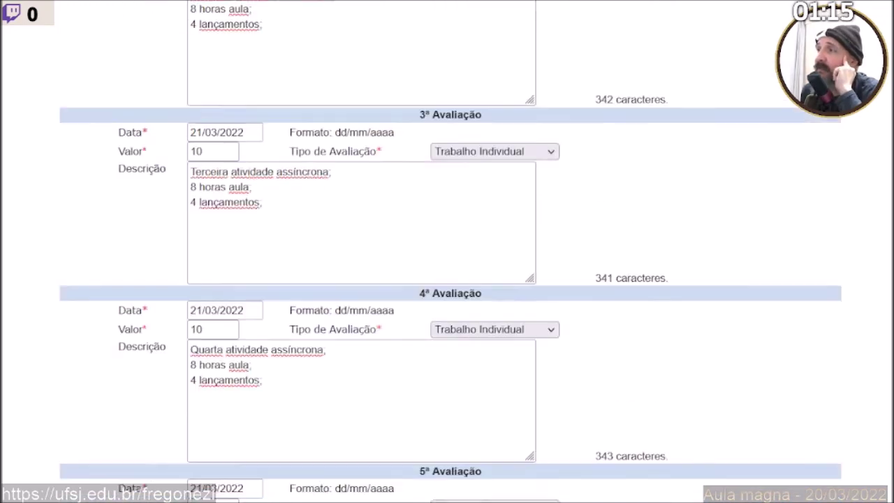
{"action": "scroll", "coordinate": [447, 252], "scroll_direction": "down", "scroll_amount": 4}
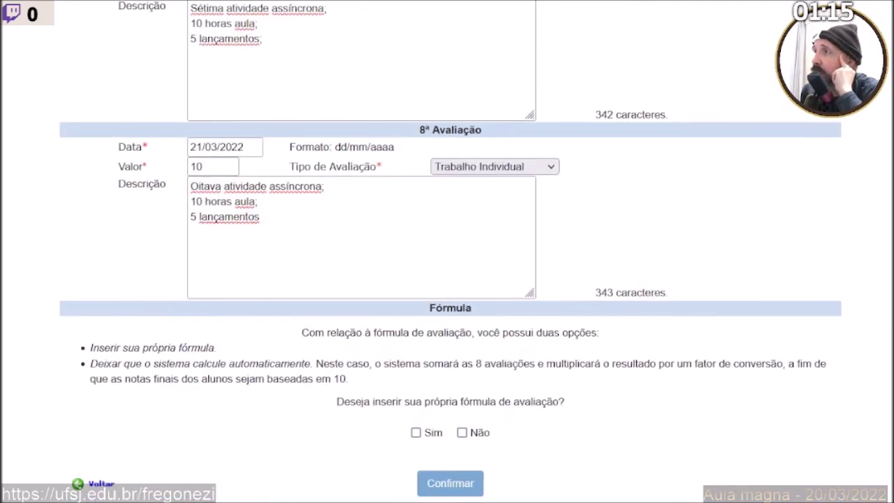
{"action": "scroll", "coordinate": [447, 251], "scroll_direction": "up", "scroll_amount": 15}
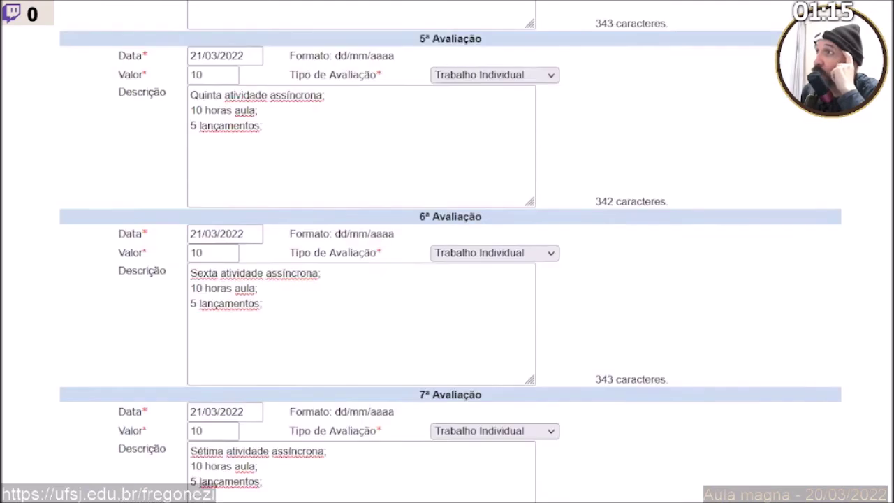
{"action": "scroll", "coordinate": [447, 251], "scroll_direction": "up", "scroll_amount": 4}
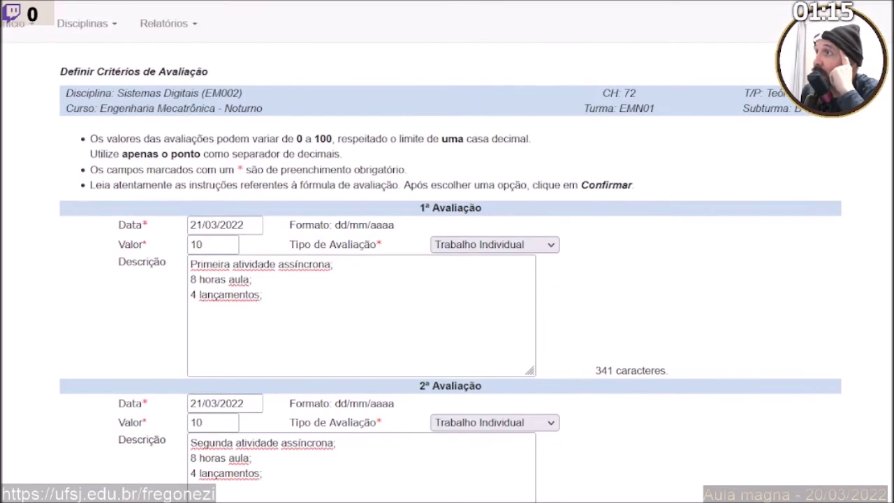
{"action": "scroll", "coordinate": [447, 251], "scroll_direction": "down", "scroll_amount": 1}
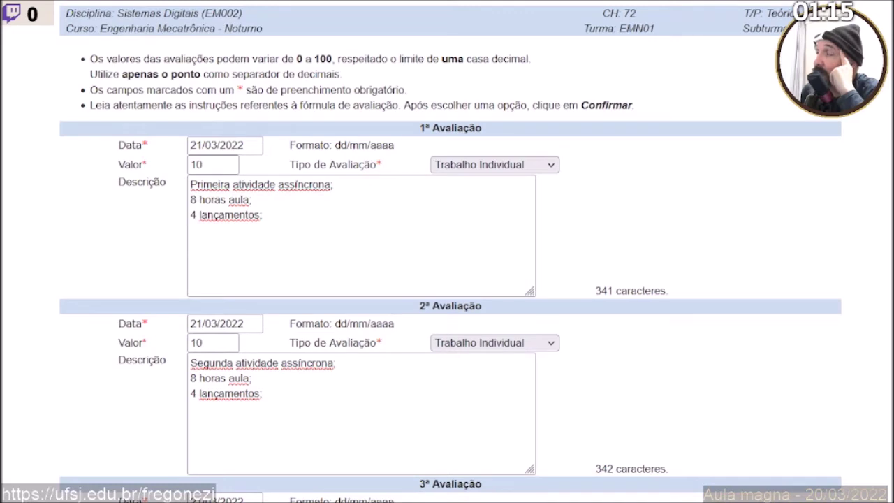
{"action": "scroll", "coordinate": [447, 252], "scroll_direction": "down", "scroll_amount": 13}
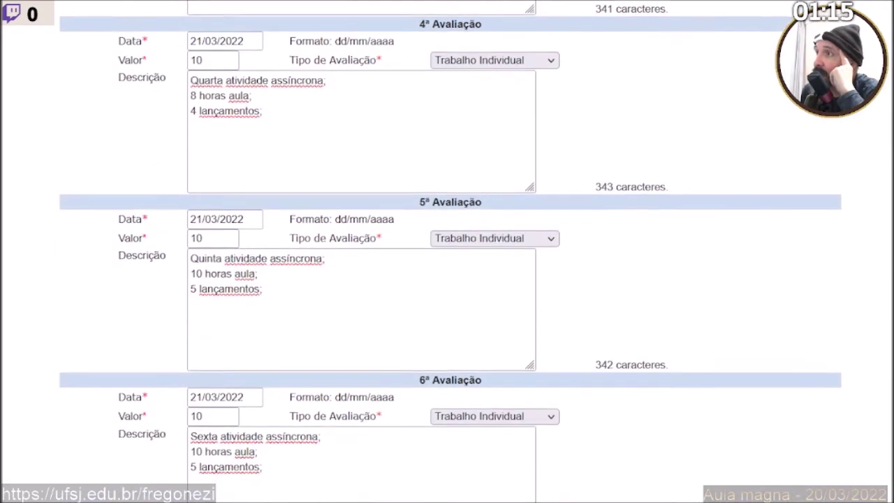
{"action": "scroll", "coordinate": [447, 252], "scroll_direction": "down", "scroll_amount": 3}
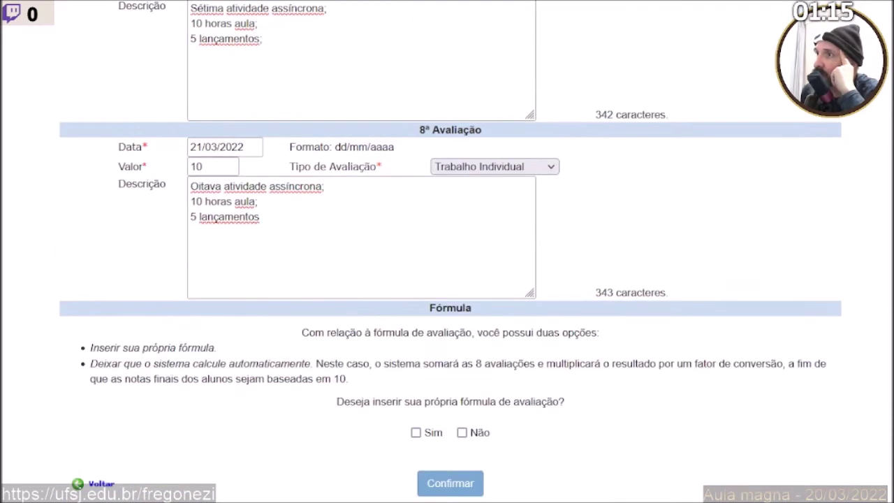
{"action": "left_click", "coordinate": [415, 432]}
{"action": "left_click", "coordinate": [449, 483]}
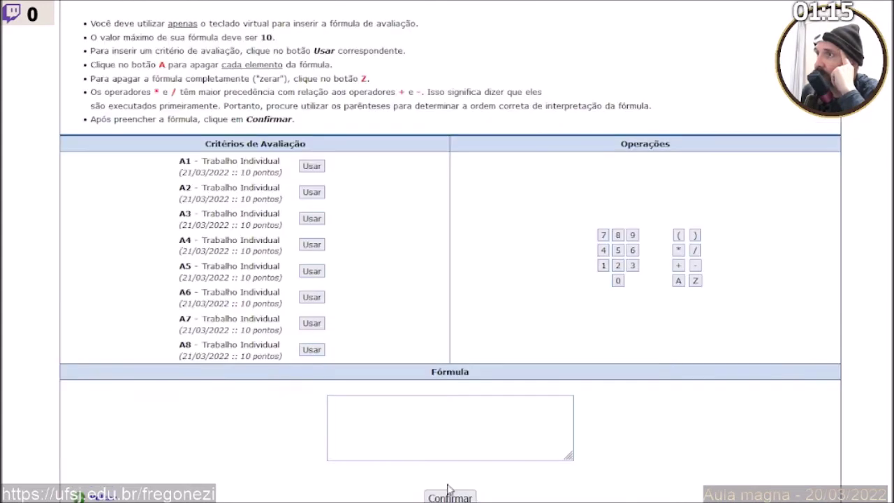
Build the summed part of the formula, ([A1]+[A2]+[A3]+[A4]+[A5]+[A6]+[A7]+[A8].
{"action": "left_click", "coordinate": [678, 236]}
{"action": "left_click", "coordinate": [312, 166]}
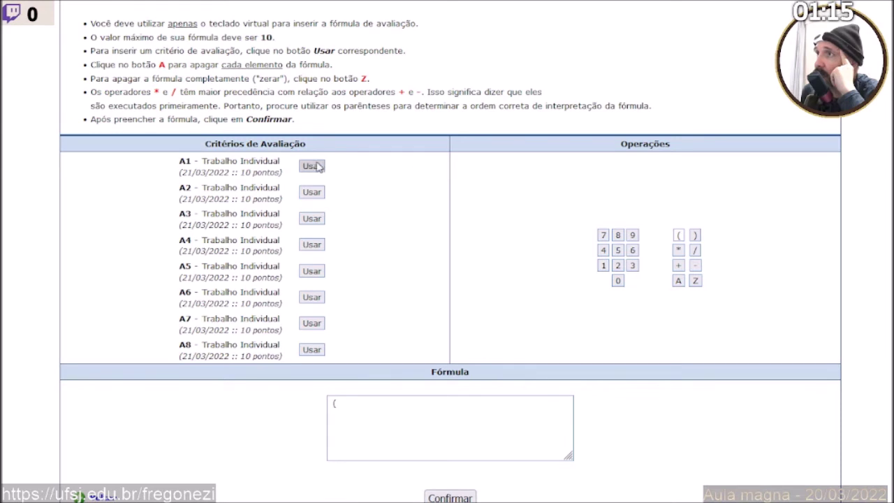
{"action": "left_click", "coordinate": [678, 265]}
{"action": "left_click", "coordinate": [311, 192]}
{"action": "left_click", "coordinate": [678, 265]}
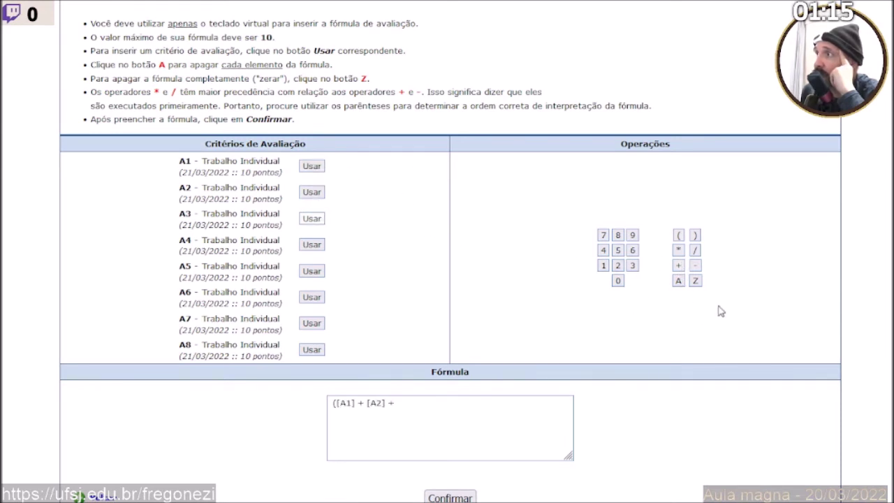
{"action": "left_click", "coordinate": [678, 265]}
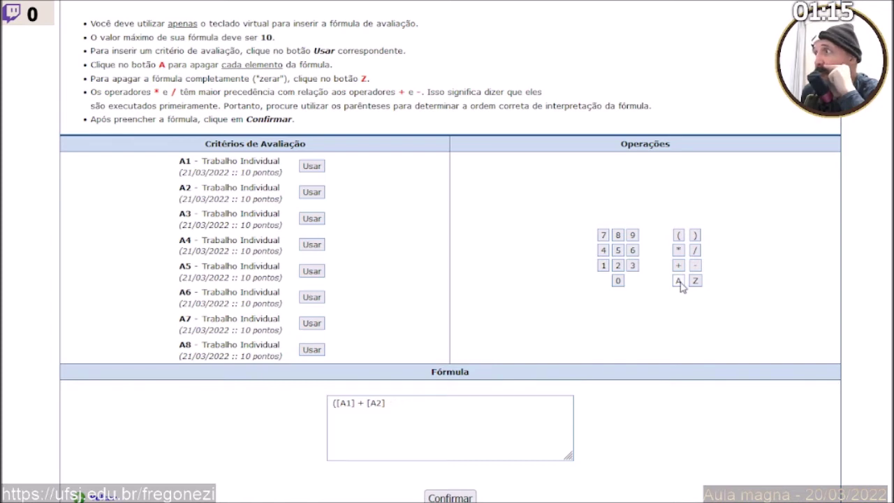
{"action": "left_click", "coordinate": [677, 270]}
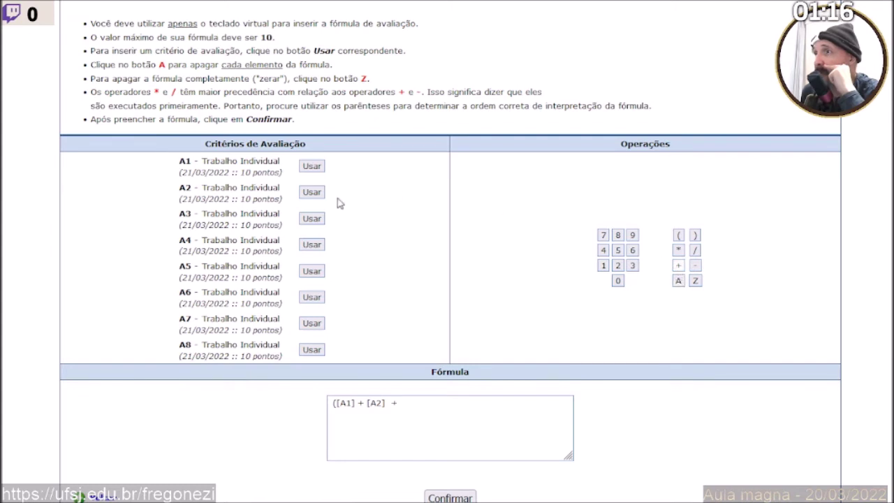
{"action": "left_click", "coordinate": [319, 221]}
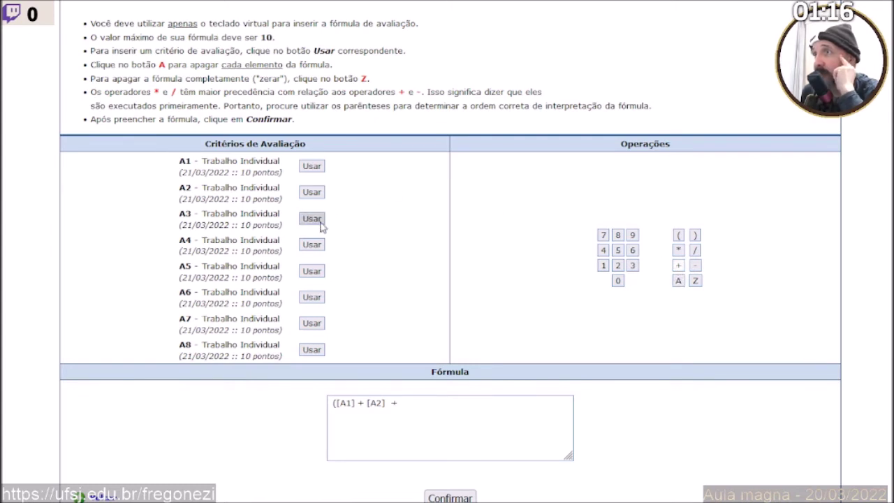
{"action": "left_click", "coordinate": [677, 266]}
{"action": "left_click", "coordinate": [315, 245]}
{"action": "left_click", "coordinate": [679, 266]}
{"action": "left_click", "coordinate": [313, 272]}
{"action": "left_click", "coordinate": [678, 266]}
{"action": "left_click", "coordinate": [311, 299]}
{"action": "left_click", "coordinate": [675, 267]}
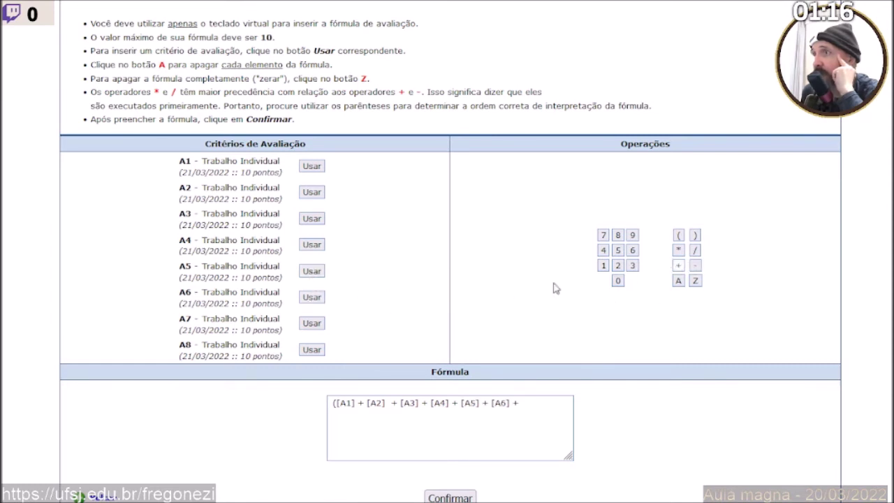
{"action": "left_click", "coordinate": [315, 324]}
{"action": "left_click", "coordinate": [679, 267]}
{"action": "left_click", "coordinate": [313, 349]}
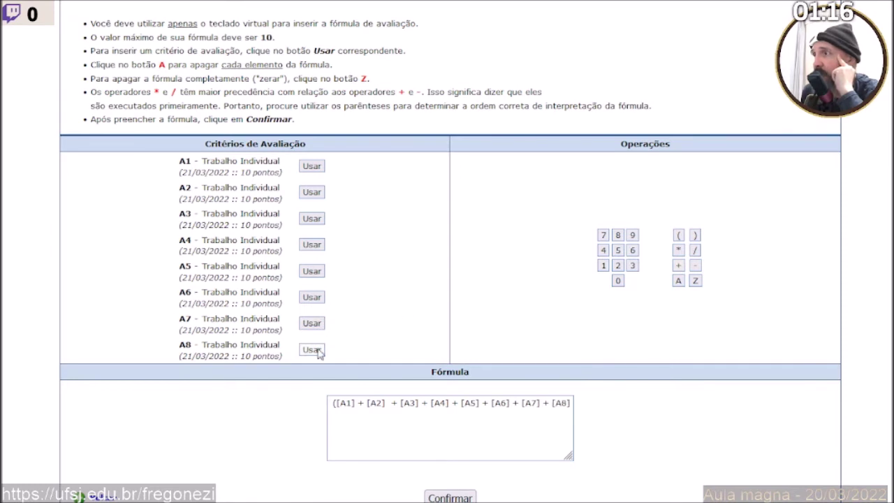
Close the parenthesis, divide the sum by 8, and confirm the criteria.
{"action": "left_click", "coordinate": [694, 234]}
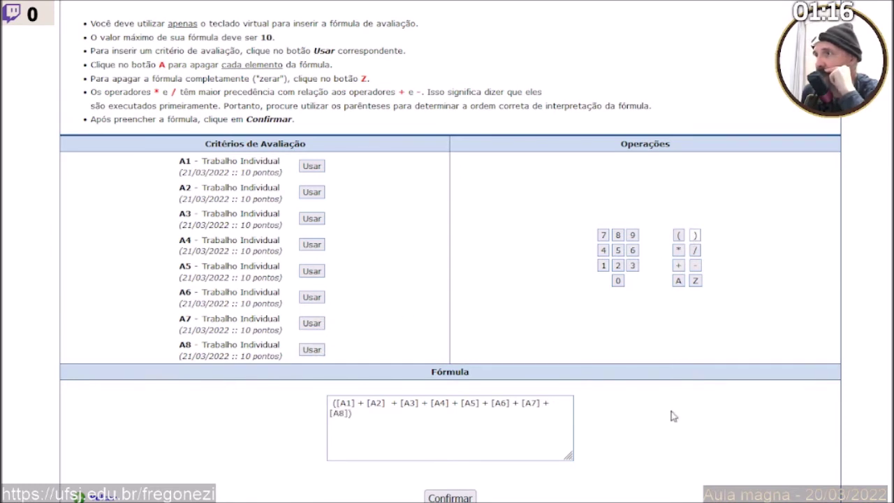
{"action": "left_click", "coordinate": [694, 250]}
{"action": "left_click", "coordinate": [618, 237]}
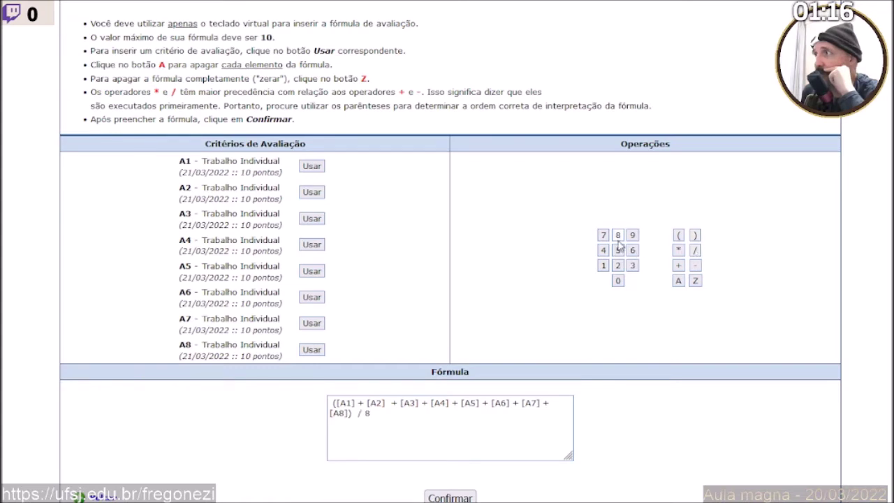
{"action": "scroll", "coordinate": [451, 401], "scroll_direction": "down", "scroll_amount": 1}
{"action": "left_click", "coordinate": [450, 445]}
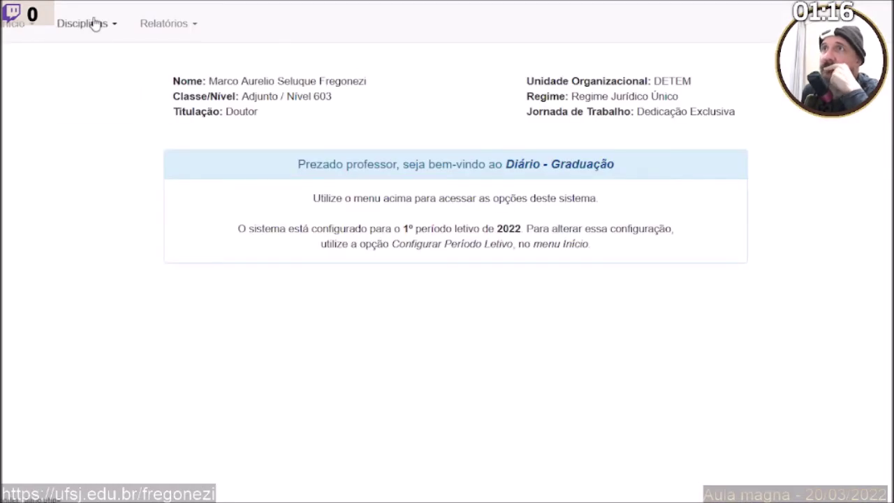
Go to Disciplinas > Avaliações > Critérios de Avaliação > Definir, then switch to the Plano de Ensino PDF.
{"action": "left_click", "coordinate": [83, 22]}
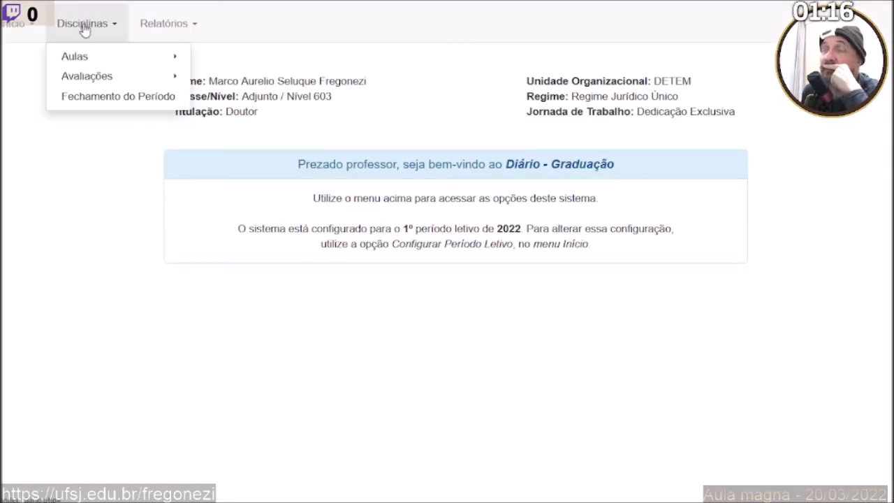
{"action": "mouse_move", "coordinate": [134, 80]}
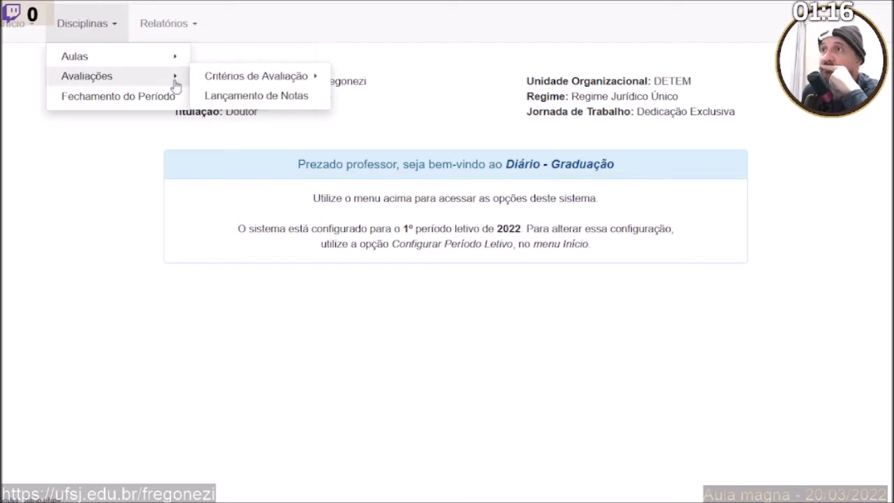
{"action": "mouse_move", "coordinate": [293, 77]}
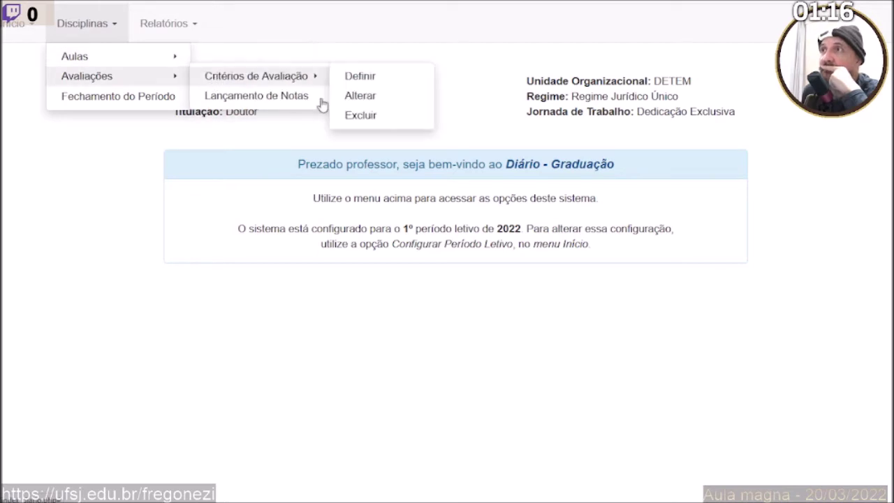
{"action": "left_click", "coordinate": [375, 84]}
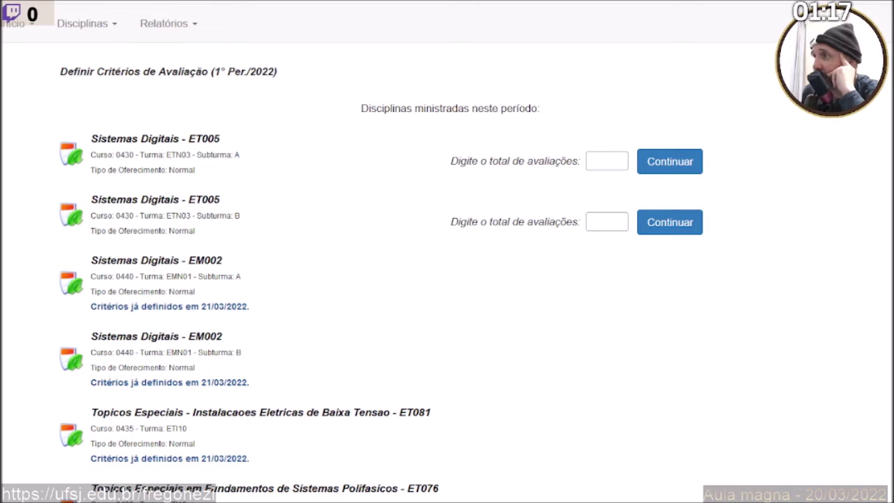
{"action": "key", "text": "alt+Tab"}
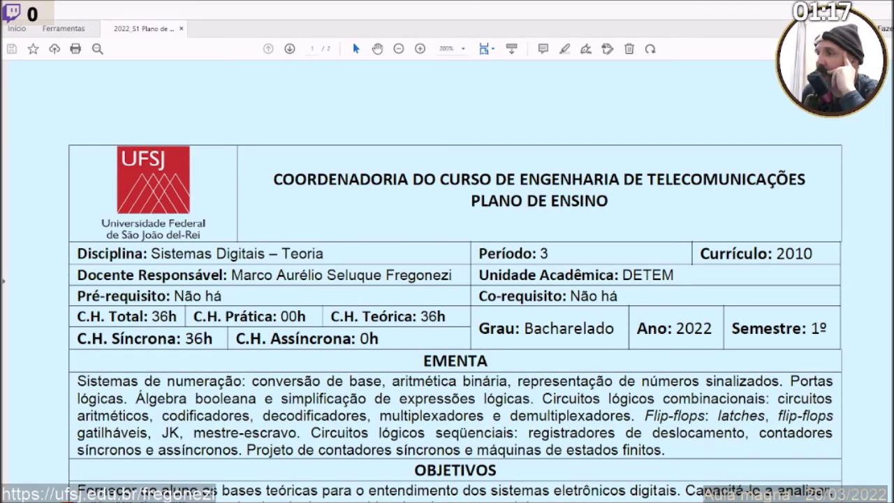
Highlight the subject name and the 36h theoretical class hours in the syllabus header.
{"action": "scroll", "coordinate": [489, 363], "scroll_direction": "down", "scroll_amount": 1}
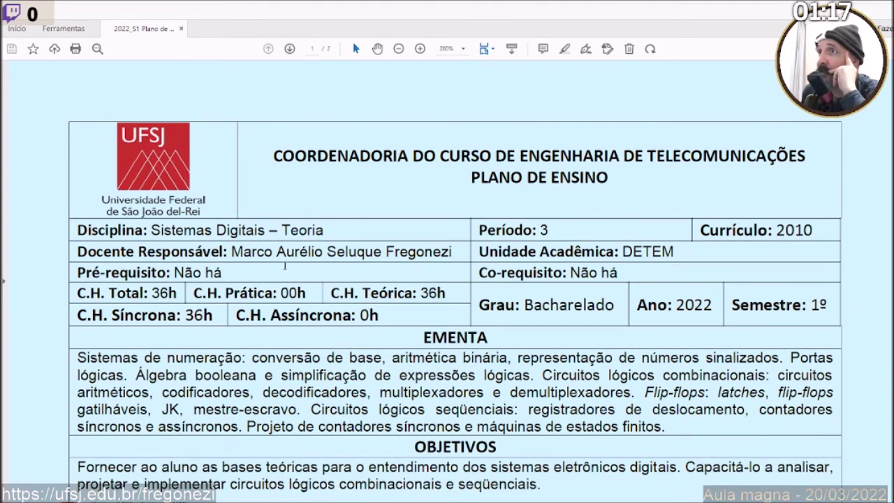
{"action": "left_click_drag", "start_coordinate": [322, 229], "coordinate": [215, 231]}
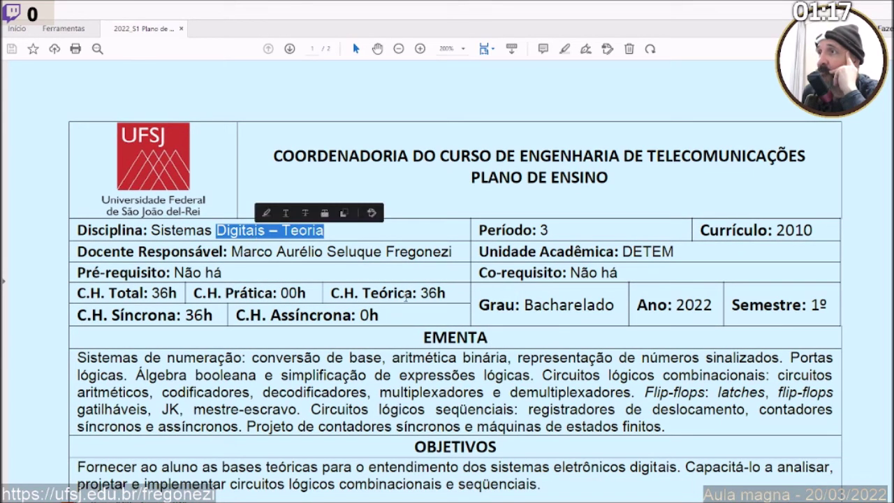
{"action": "left_click_drag", "start_coordinate": [419, 293], "coordinate": [449, 290]}
Highlight the P1–P6 list and SUB in the substitution rule, then return to the portal.
{"action": "scroll", "coordinate": [431, 352], "scroll_direction": "down", "scroll_amount": 5}
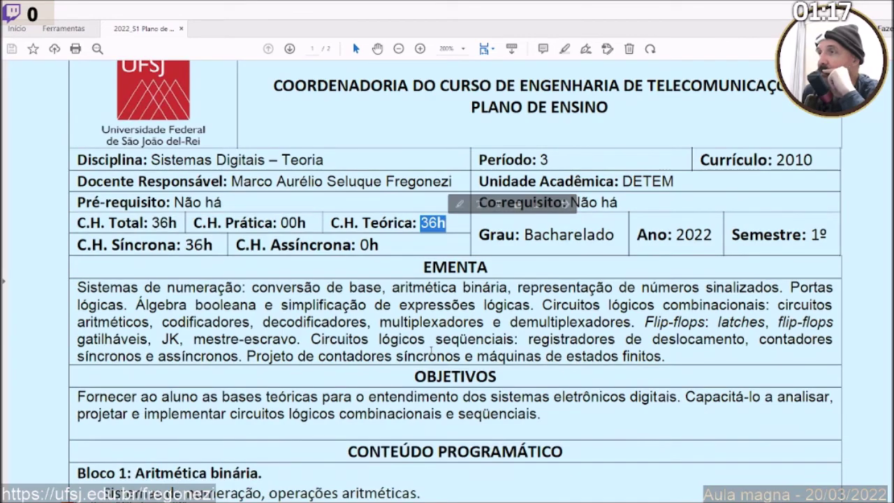
{"action": "scroll", "coordinate": [431, 352], "scroll_direction": "down", "scroll_amount": 12}
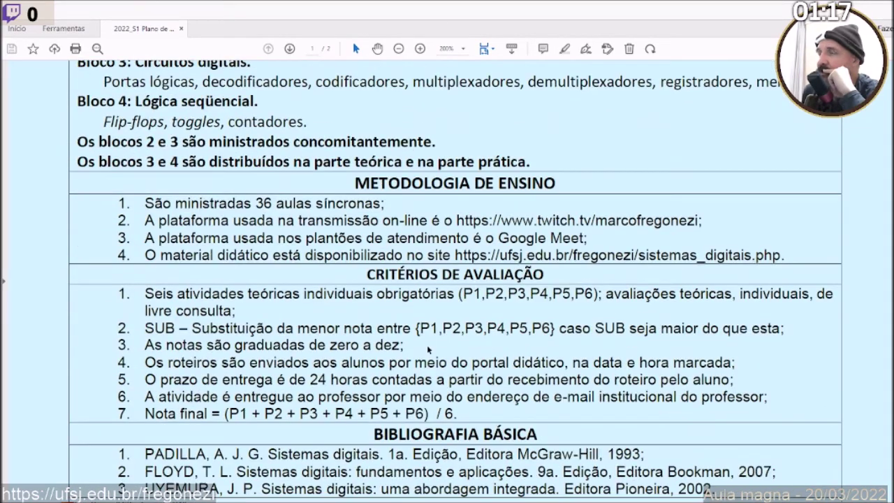
{"action": "left_click_drag", "start_coordinate": [419, 328], "coordinate": [550, 325]}
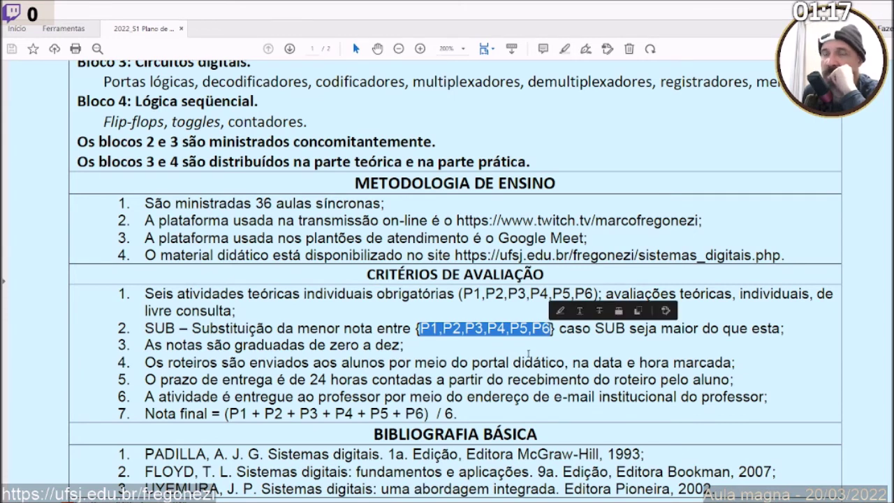
{"action": "left_click", "coordinate": [527, 356]}
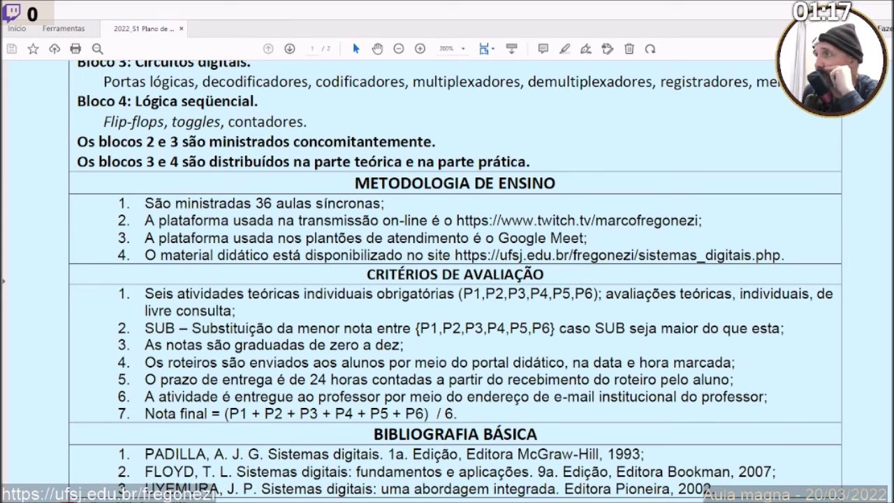
{"action": "left_click_drag", "start_coordinate": [594, 329], "coordinate": [627, 328]}
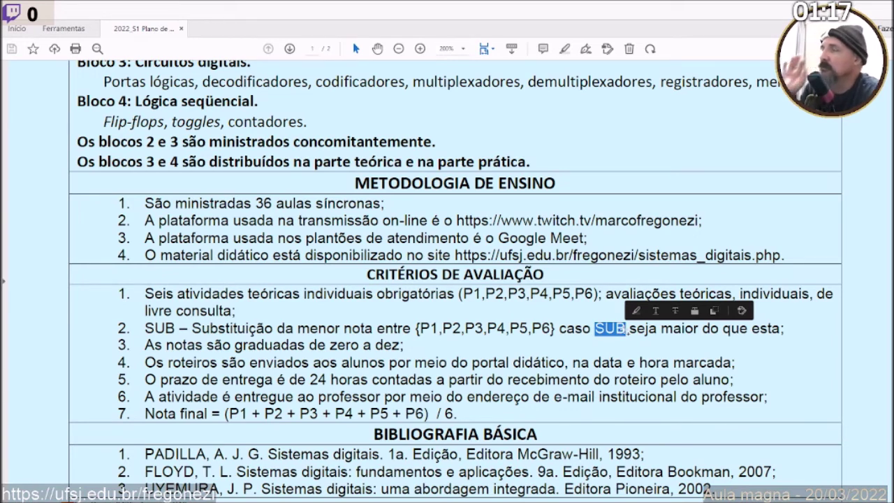
{"action": "left_click", "coordinate": [546, 340]}
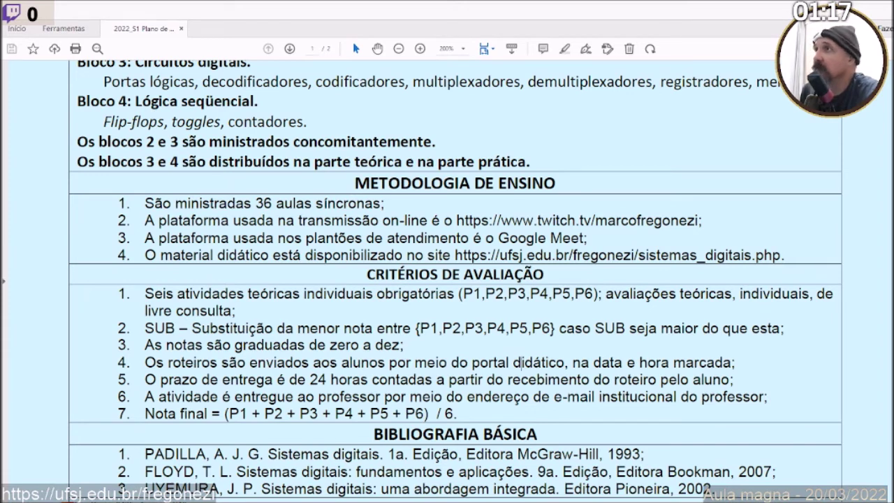
{"action": "key", "text": "alt+Tab"}
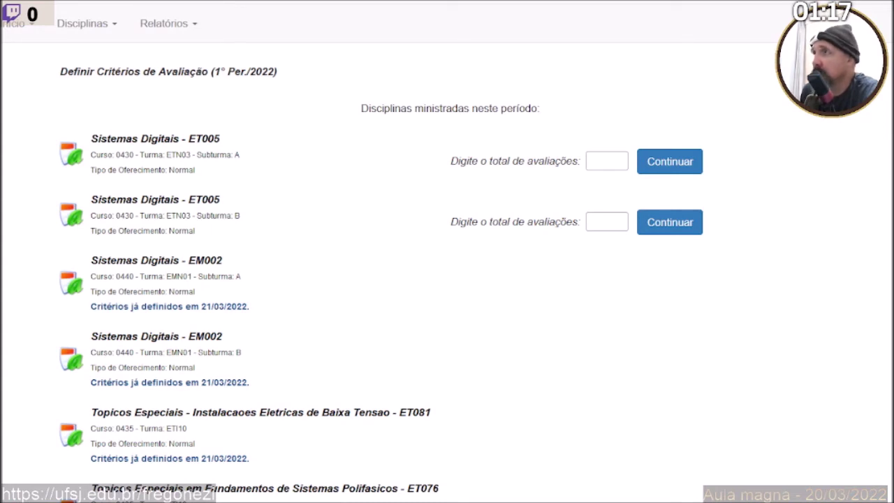
Enter 7 as the total of assessments for Sistemas Digitais ET005 subturma A and continue.
{"action": "left_click", "coordinate": [607, 165]}
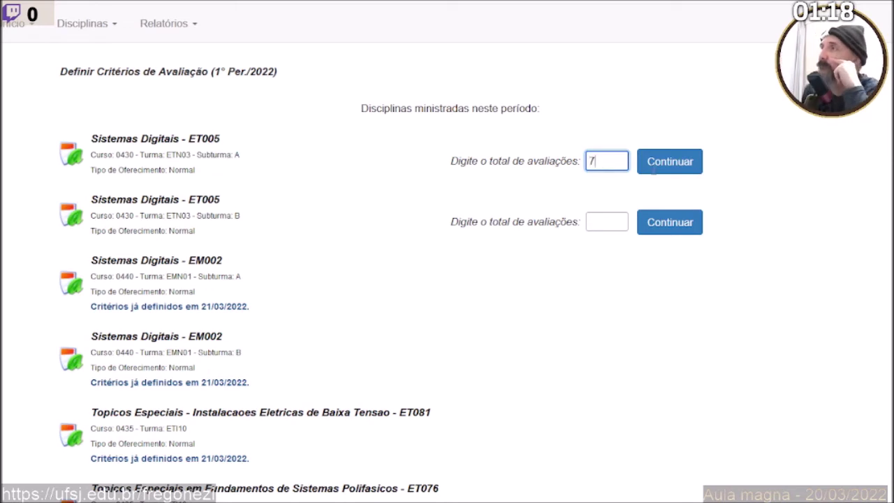
{"action": "left_click", "coordinate": [674, 167]}
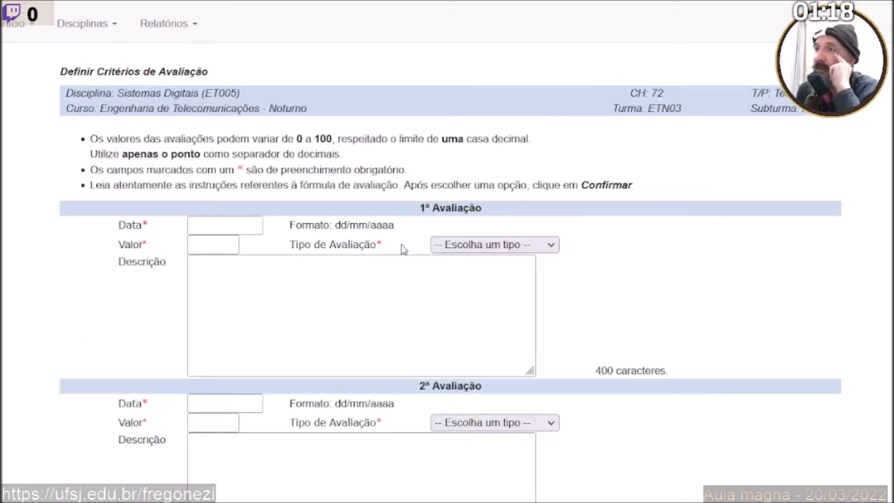
Write 'Professor' followed by the first professor's name in the 1ª Avaliação description.
{"action": "scroll", "coordinate": [396, 246], "scroll_direction": "down", "scroll_amount": 3}
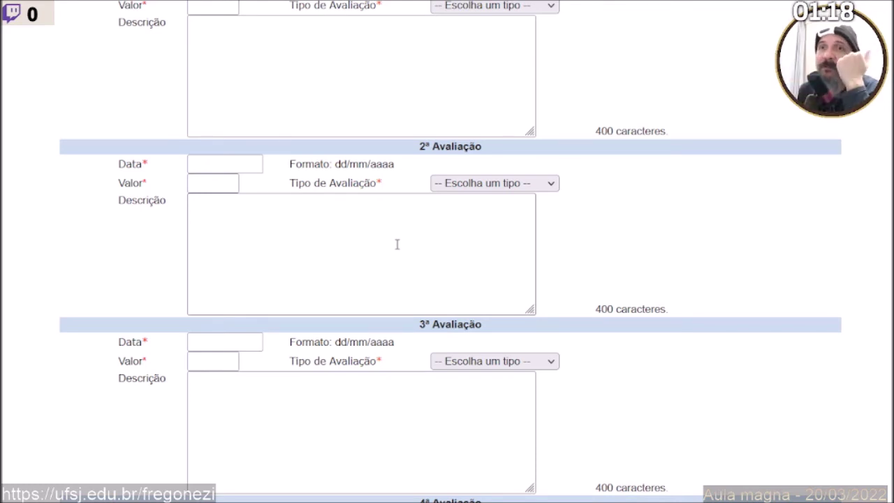
{"action": "scroll", "coordinate": [397, 244], "scroll_direction": "down", "scroll_amount": 12}
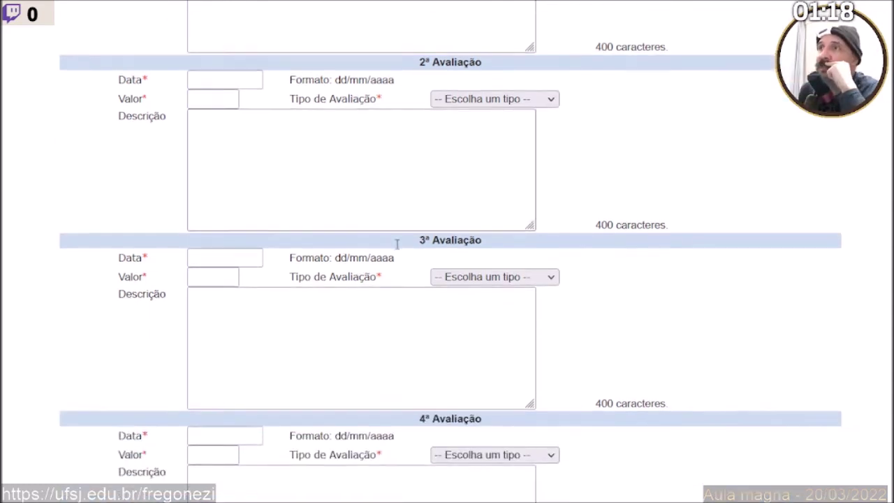
{"action": "scroll", "coordinate": [396, 244], "scroll_direction": "up", "scroll_amount": 15}
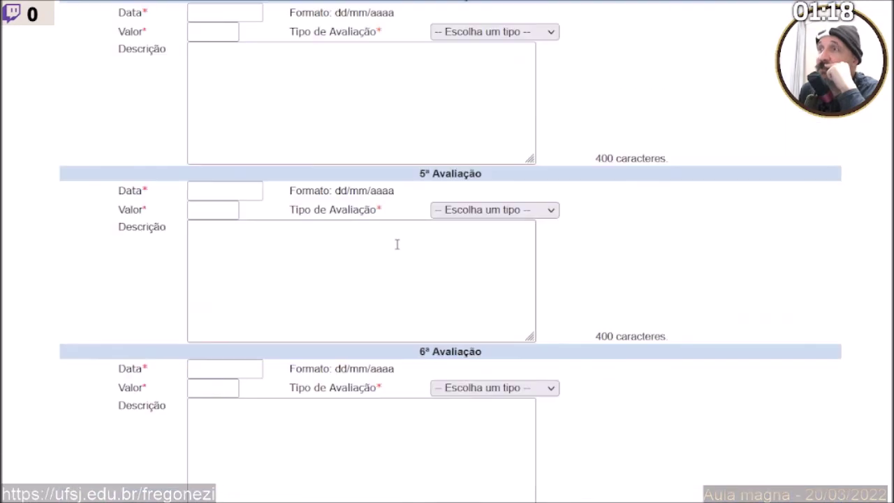
{"action": "scroll", "coordinate": [396, 249], "scroll_direction": "down", "scroll_amount": 2}
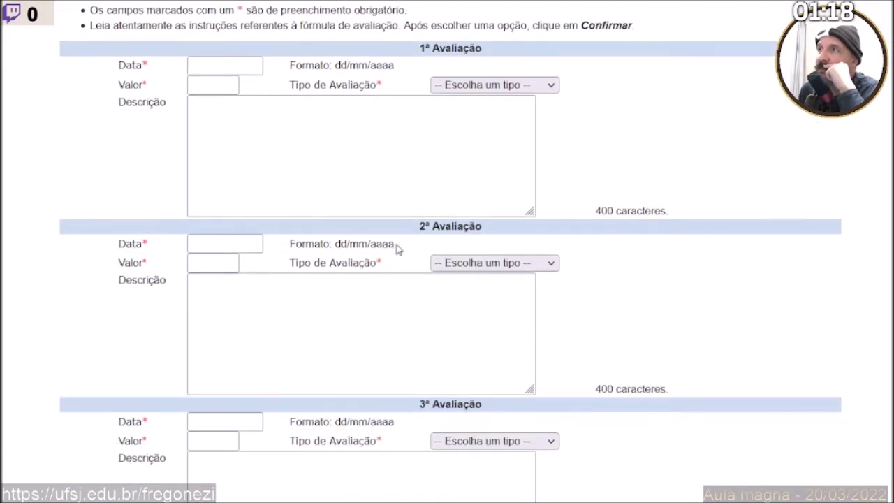
{"action": "left_click", "coordinate": [260, 129]}
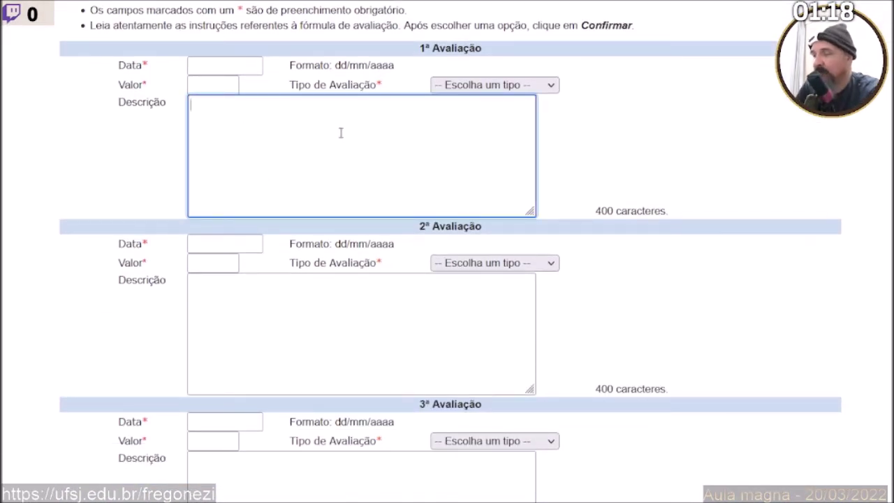
{"action": "type", "text": "Professor4"}
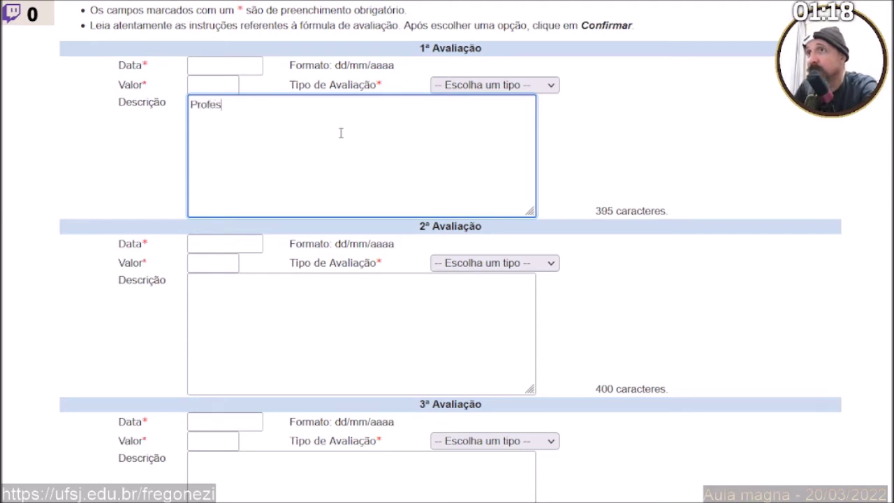
{"action": "key", "text": "BackSpace"}
{"action": "key", "text": "BackSpace"}
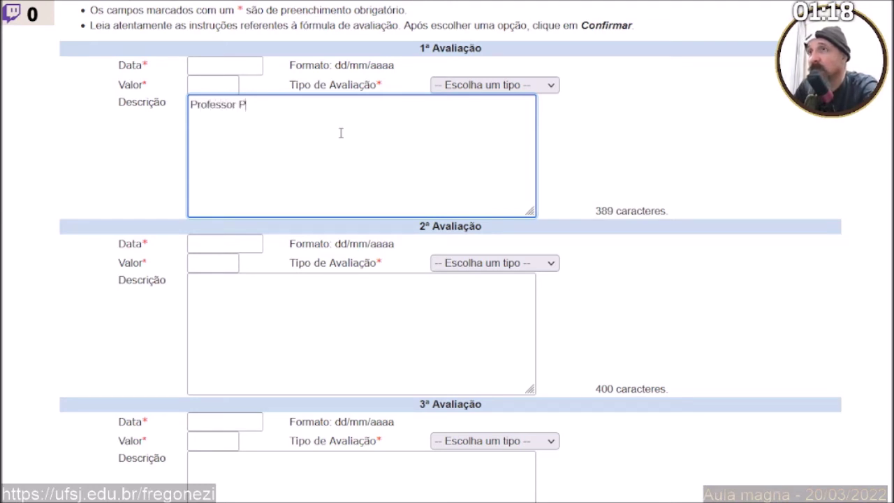
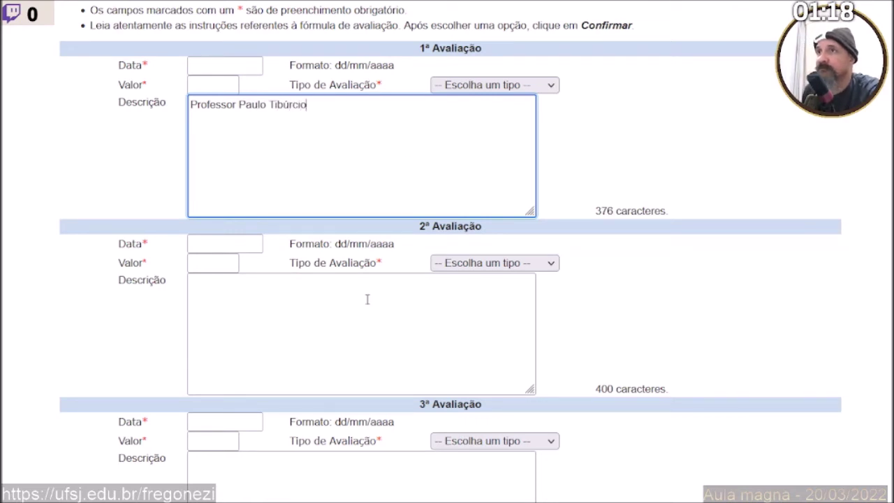
Write 'Professor' followed by the second professor's full name in the 2ª Avaliação description.
{"action": "left_click", "coordinate": [296, 304]}
{"action": "left_click", "coordinate": [268, 105]}
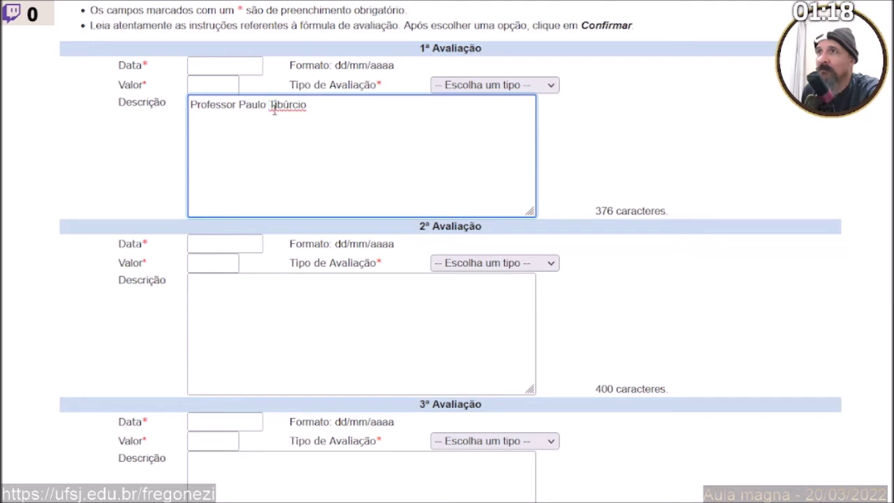
{"action": "left_click", "coordinate": [245, 303]}
{"action": "type", "text": "M"}
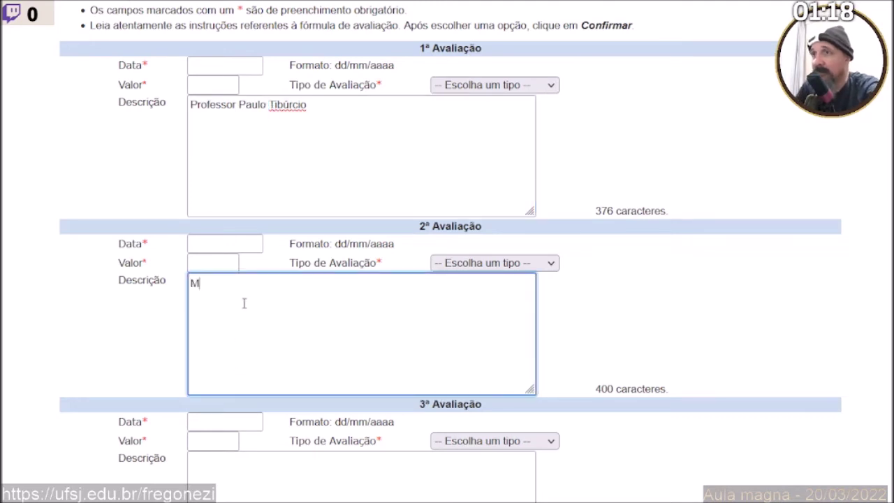
{"action": "type", "text": "a"}
{"action": "key", "text": "BackSpace"}
{"action": "key", "text": "BackSpace"}
{"action": "type", "text": "Professor "}
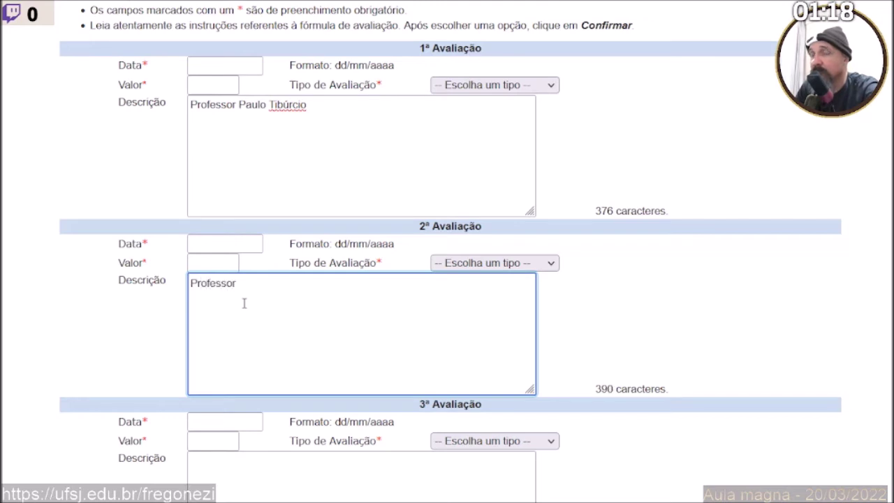
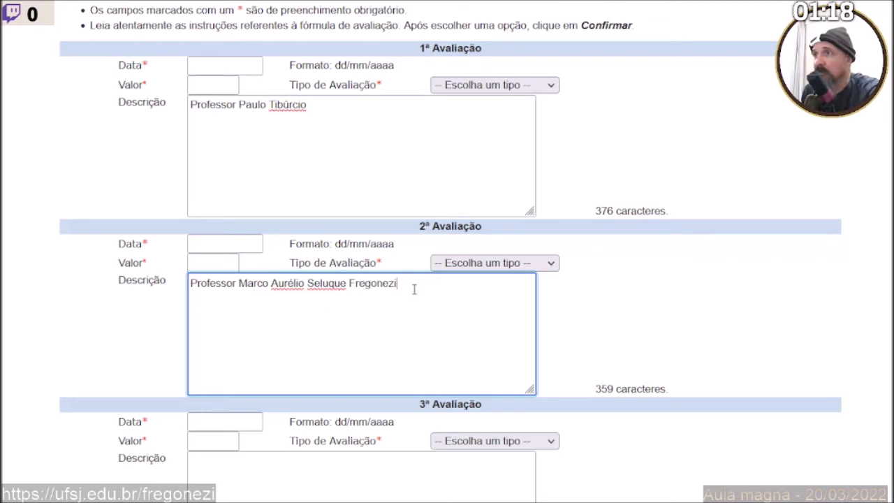
Copy the second professor's name into the descriptions of assessments 3 through 7.
{"action": "left_click_drag", "start_coordinate": [414, 289], "coordinate": [166, 291]}
{"action": "key", "text": "ctrl+c"}
{"action": "scroll", "coordinate": [285, 449], "scroll_direction": "down", "scroll_amount": 5}
{"action": "left_click", "coordinate": [283, 184]}
{"action": "key", "text": "ctrl+v"}
{"action": "left_click", "coordinate": [297, 363]}
{"action": "key", "text": "ctrl+v"}
{"action": "scroll", "coordinate": [303, 351], "scroll_direction": "down", "scroll_amount": 5}
{"action": "left_click", "coordinate": [265, 193]}
{"action": "key", "text": "ctrl+v"}
{"action": "left_click", "coordinate": [286, 375]}
{"action": "key", "text": "ctrl+v"}
{"action": "scroll", "coordinate": [285, 377], "scroll_direction": "down", "scroll_amount": 3}
{"action": "left_click", "coordinate": [285, 377]}
{"action": "key", "text": "ctrl+v"}
{"action": "scroll", "coordinate": [286, 370], "scroll_direction": "down", "scroll_amount": 2}
{"action": "scroll", "coordinate": [285, 370], "scroll_direction": "up", "scroll_amount": 5}
{"action": "scroll", "coordinate": [277, 370], "scroll_direction": "up", "scroll_amount": 10}
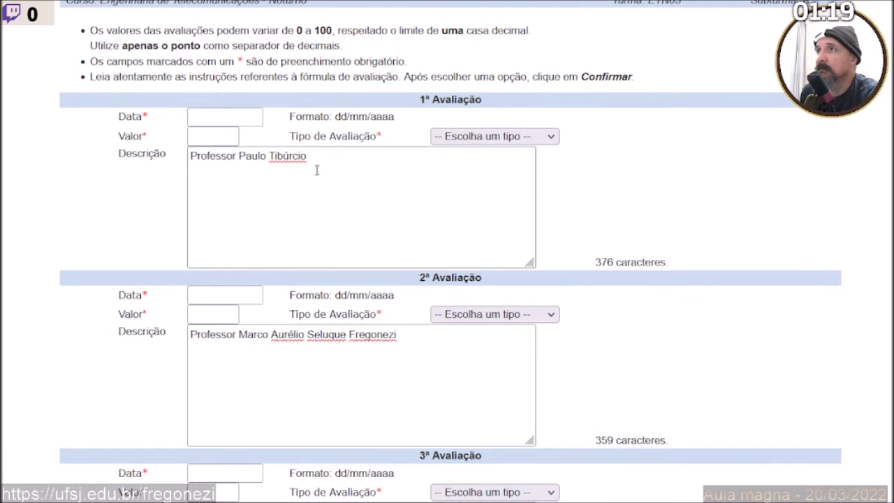
Add the line 'Parte prática' to the first assessment's description.
{"action": "left_click", "coordinate": [316, 160]}
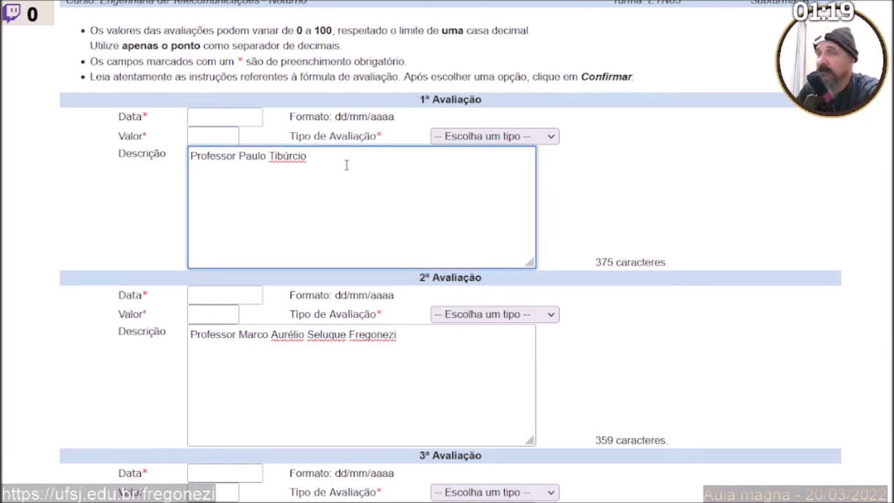
{"action": "type", "text": "Parte prática"}
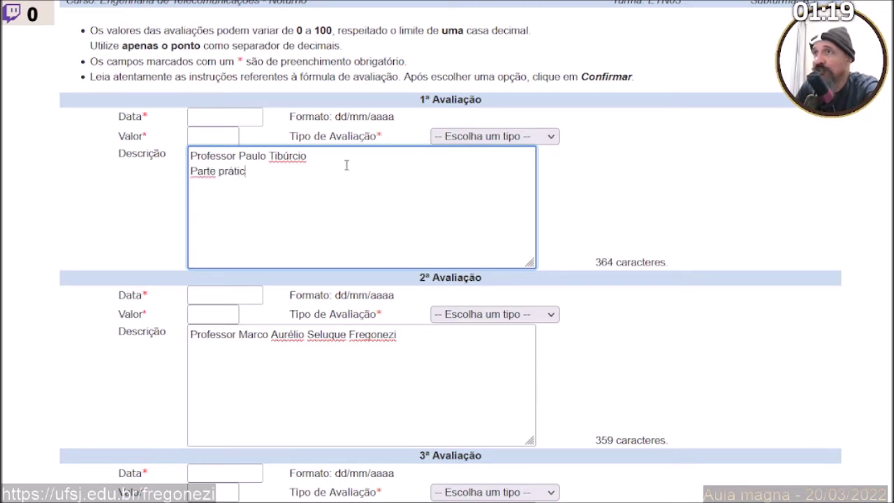
Add 'Parte teórica' to the second description, undoing its stray paste into the third.
{"action": "left_click", "coordinate": [425, 341]}
{"action": "scroll", "coordinate": [419, 339], "scroll_direction": "down", "scroll_amount": 2}
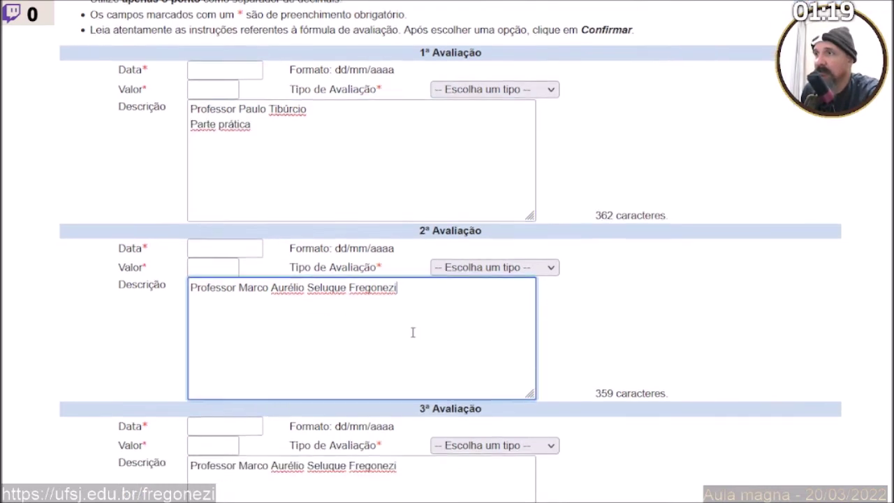
{"action": "type", "text": "Part"}
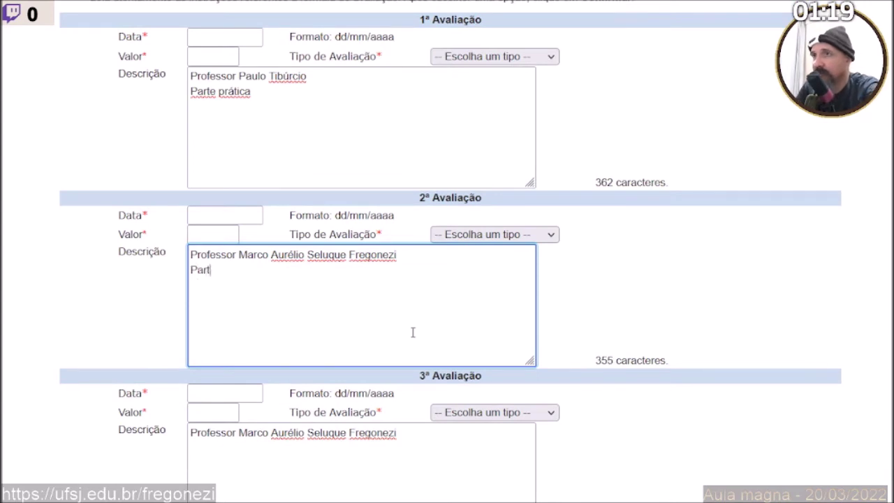
{"action": "type", "text": "e teórica"}
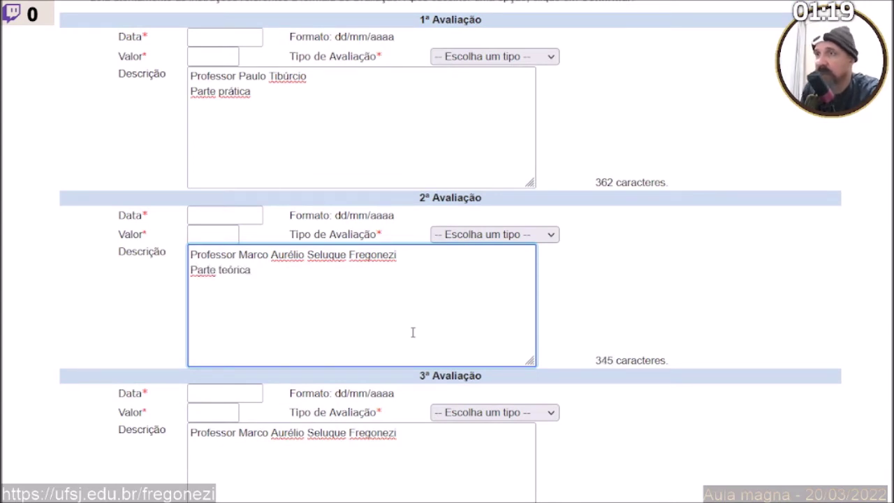
{"action": "left_click_drag", "start_coordinate": [254, 294], "coordinate": [153, 291]}
{"action": "key", "text": "ctrl+c"}
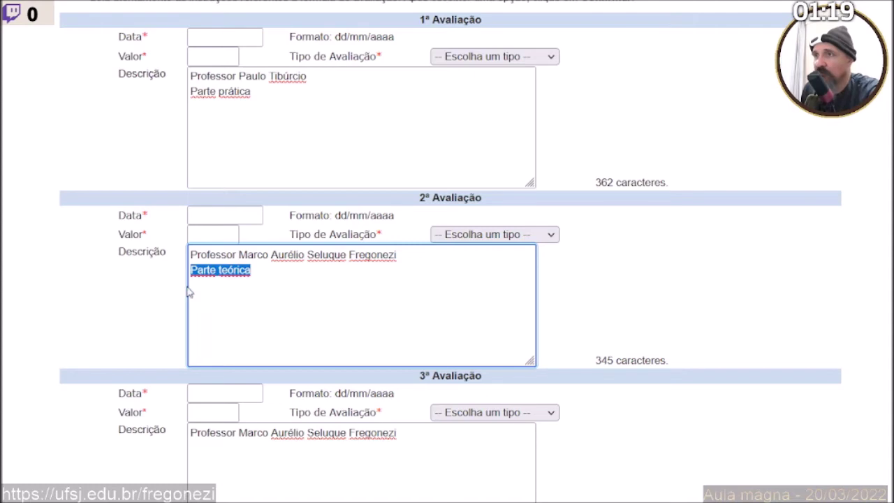
{"action": "scroll", "coordinate": [210, 282], "scroll_direction": "down", "scroll_amount": 3}
{"action": "left_click", "coordinate": [241, 242]}
{"action": "key", "text": "ctrl+v"}
{"action": "key", "text": "ctrl+z"}
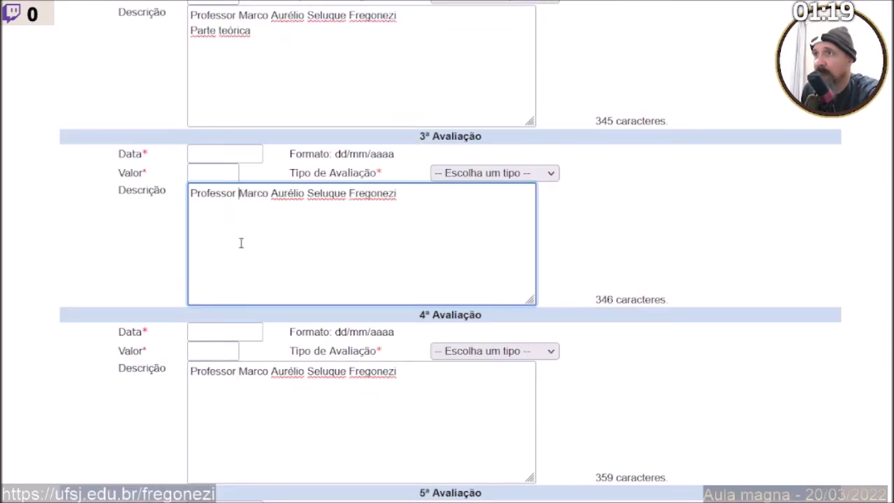
{"action": "scroll", "coordinate": [336, 202], "scroll_direction": "up", "scroll_amount": 3}
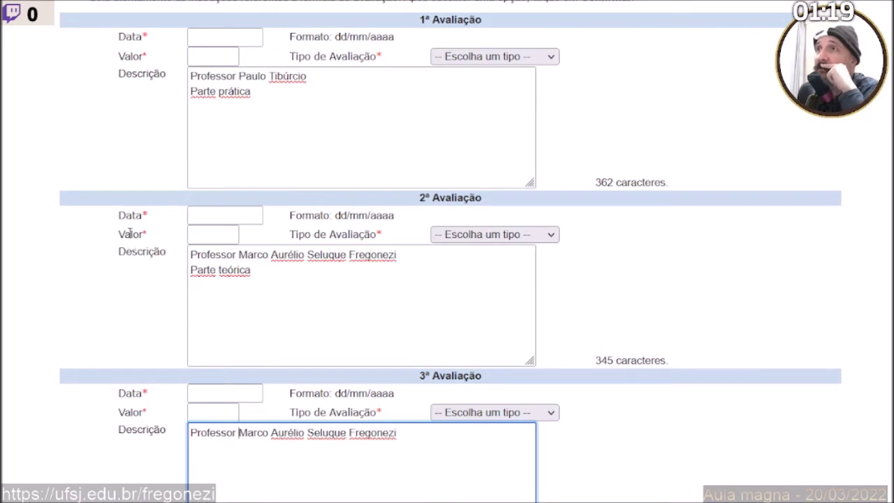
{"action": "scroll", "coordinate": [130, 241], "scroll_direction": "up", "scroll_amount": 1}
Enter 10 in the Valor field of each assessment from 1ª to 7ª Avaliação.
{"action": "left_click", "coordinate": [196, 136]}
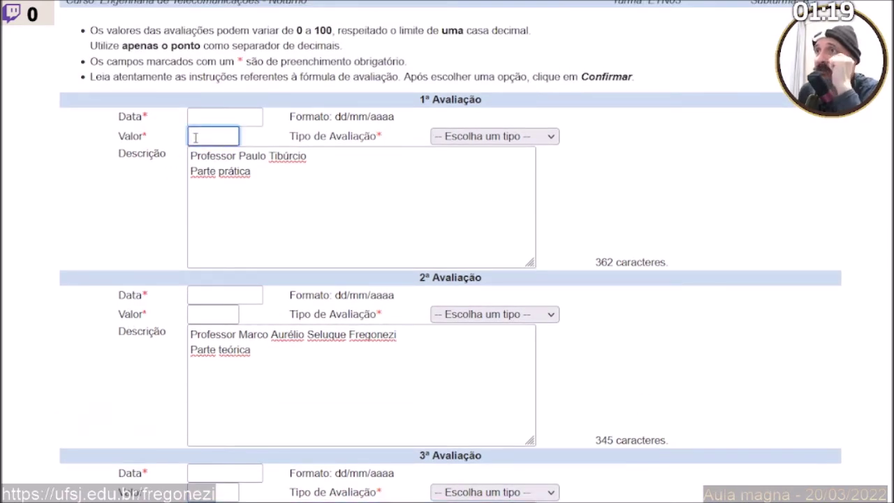
{"action": "type", "text": "10"}
{"action": "left_click", "coordinate": [223, 314]}
{"action": "type", "text": "10"}
{"action": "scroll", "coordinate": [196, 321], "scroll_direction": "down", "scroll_amount": 1}
{"action": "scroll", "coordinate": [200, 318], "scroll_direction": "down", "scroll_amount": 1}
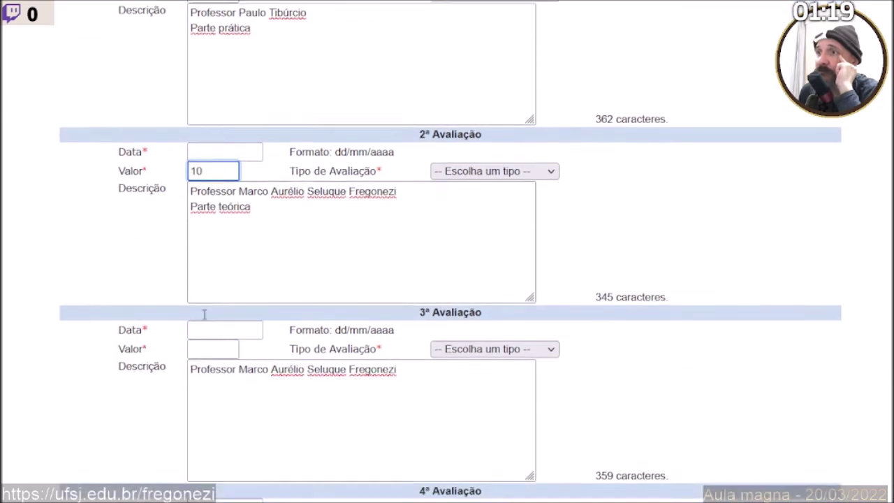
{"action": "scroll", "coordinate": [203, 318], "scroll_direction": "down", "scroll_amount": 1}
{"action": "left_click", "coordinate": [208, 332]}
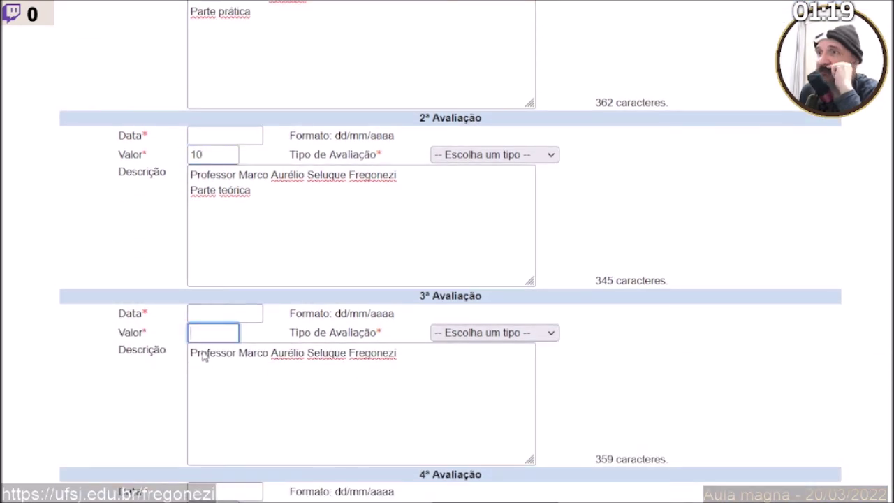
{"action": "type", "text": "10"}
{"action": "scroll", "coordinate": [202, 349], "scroll_direction": "down", "scroll_amount": 5}
{"action": "left_click", "coordinate": [207, 191]}
{"action": "type", "text": "10"}
{"action": "left_click", "coordinate": [214, 369]}
{"action": "type", "text": "10"}
{"action": "scroll", "coordinate": [213, 406], "scroll_direction": "down", "scroll_amount": 1}
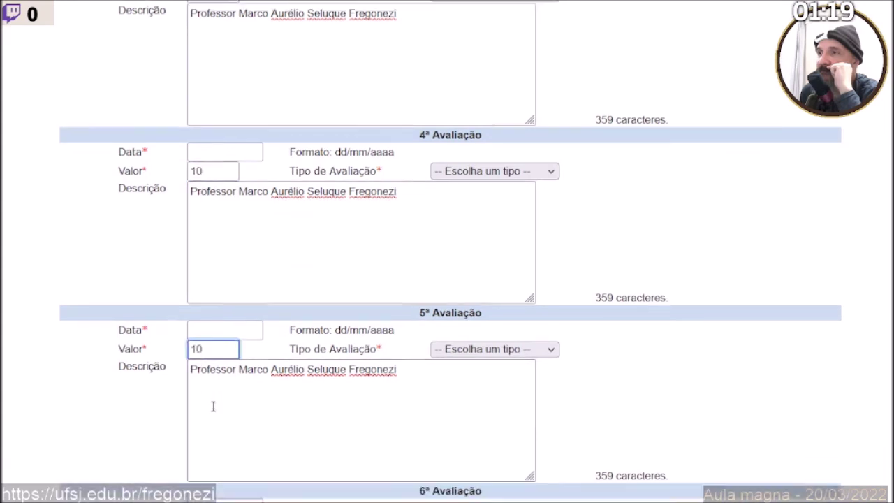
{"action": "scroll", "coordinate": [213, 407], "scroll_direction": "down", "scroll_amount": 6}
{"action": "left_click", "coordinate": [216, 148]}
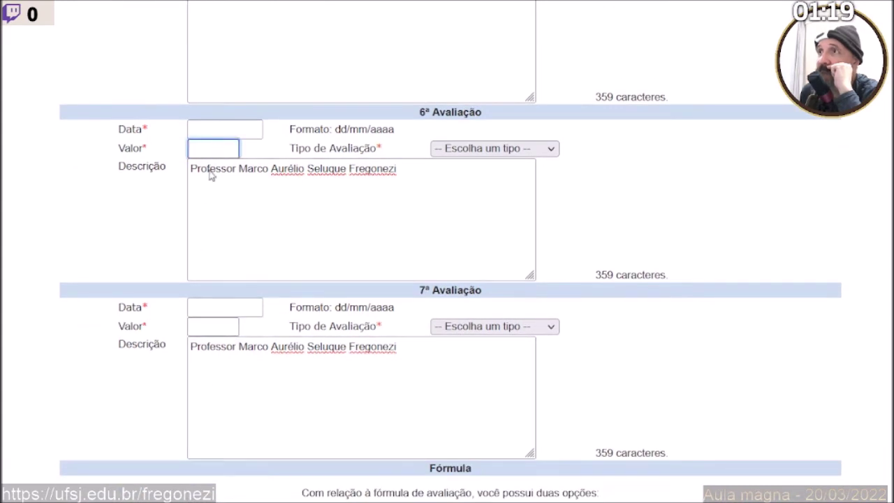
{"action": "type", "text": "10"}
{"action": "left_click", "coordinate": [209, 326]}
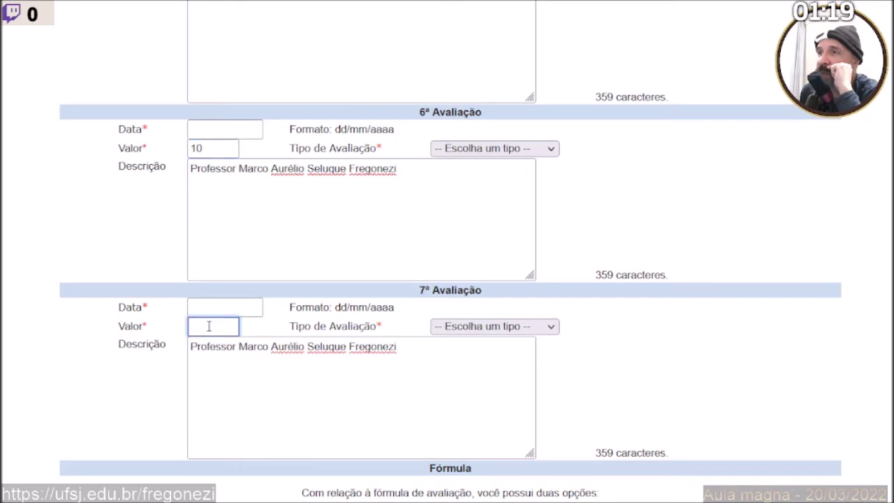
{"action": "type", "text": "10"}
{"action": "scroll", "coordinate": [225, 399], "scroll_direction": "down", "scroll_amount": 2}
{"action": "scroll", "coordinate": [231, 400], "scroll_direction": "up", "scroll_amount": 7}
{"action": "scroll", "coordinate": [231, 399], "scroll_direction": "up", "scroll_amount": 10}
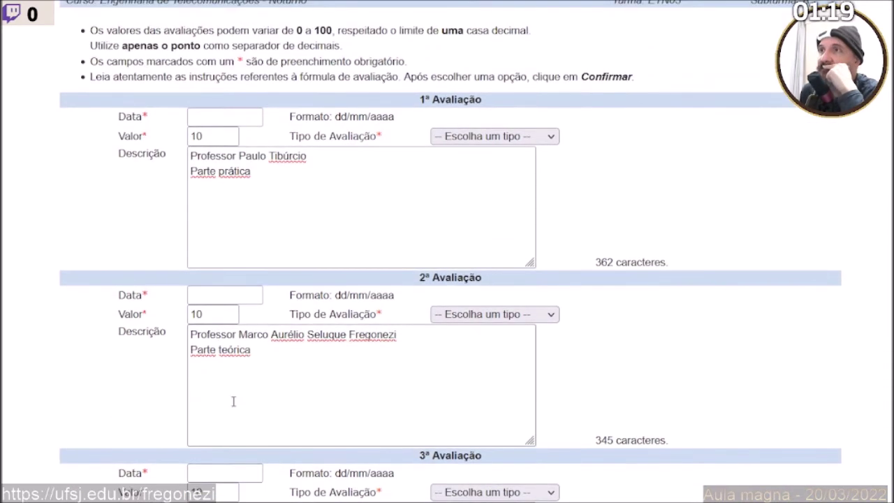
Fill the first assessment's date with the suggested 21/03/2022 and copy it.
{"action": "left_click", "coordinate": [213, 222]}
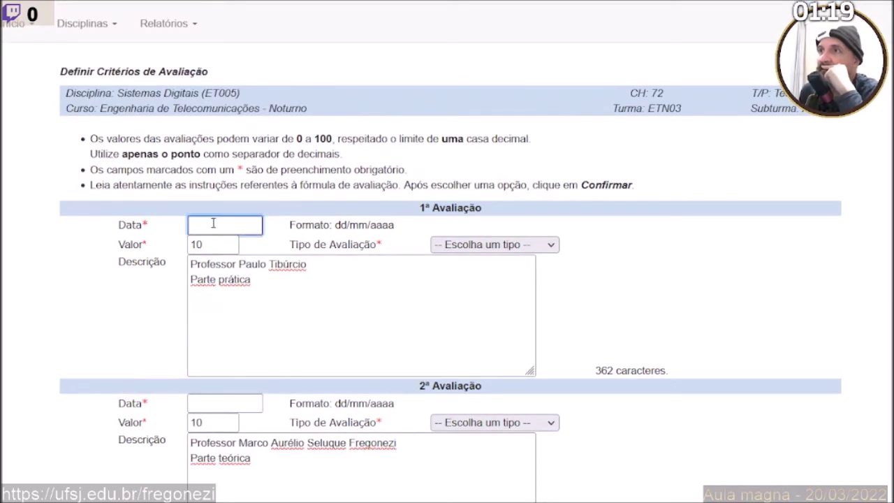
{"action": "left_click", "coordinate": [213, 243]}
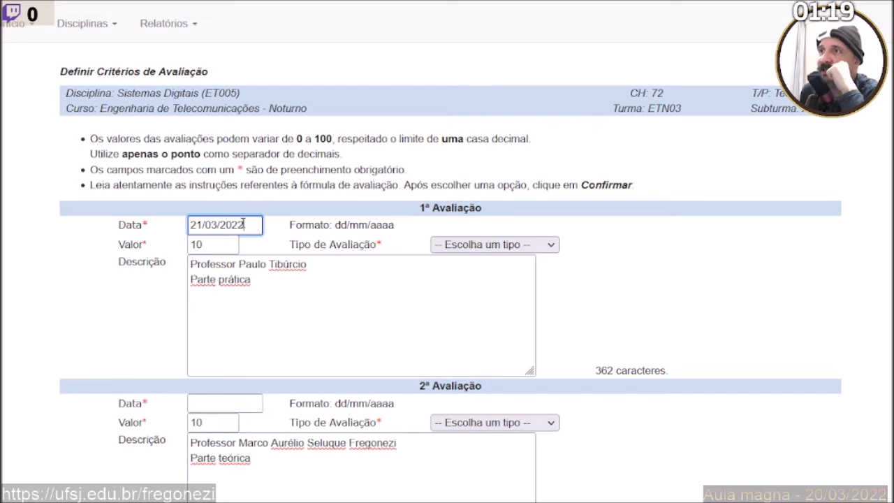
{"action": "left_click_drag", "start_coordinate": [239, 224], "coordinate": [187, 224]}
{"action": "key", "text": "ctrl+c"}
{"action": "left_click", "coordinate": [244, 319]}
Paste 21/03/2022 into the Data fields of assessments 2 through 7.
{"action": "scroll", "coordinate": [238, 307], "scroll_direction": "down", "scroll_amount": 2}
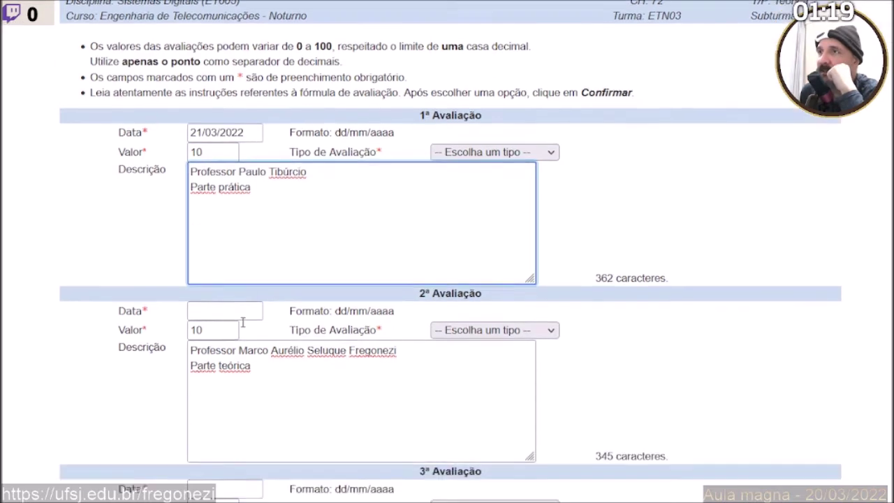
{"action": "left_click", "coordinate": [219, 246]}
{"action": "key", "text": "ctrl+v"}
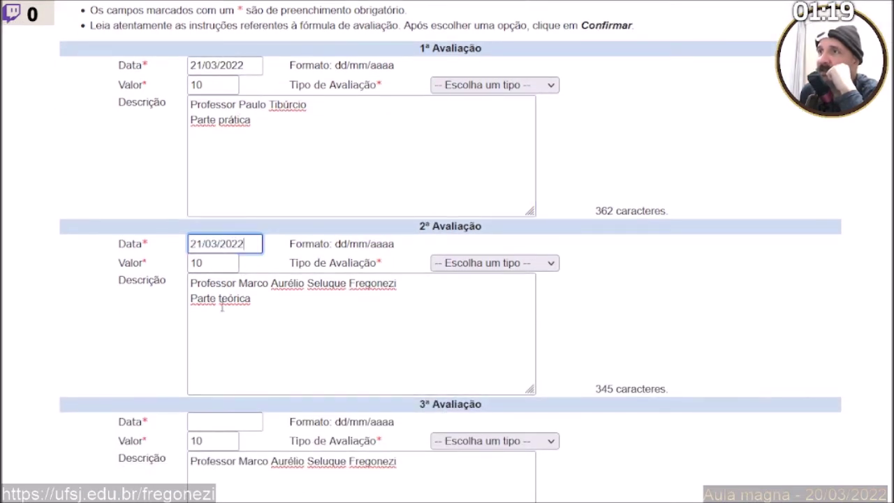
{"action": "scroll", "coordinate": [219, 251], "scroll_direction": "down", "scroll_amount": 3}
{"action": "left_click", "coordinate": [209, 183]}
{"action": "key", "text": "ctrl+v"}
{"action": "scroll", "coordinate": [213, 279], "scroll_direction": "down", "scroll_amount": 1}
{"action": "left_click", "coordinate": [207, 279]}
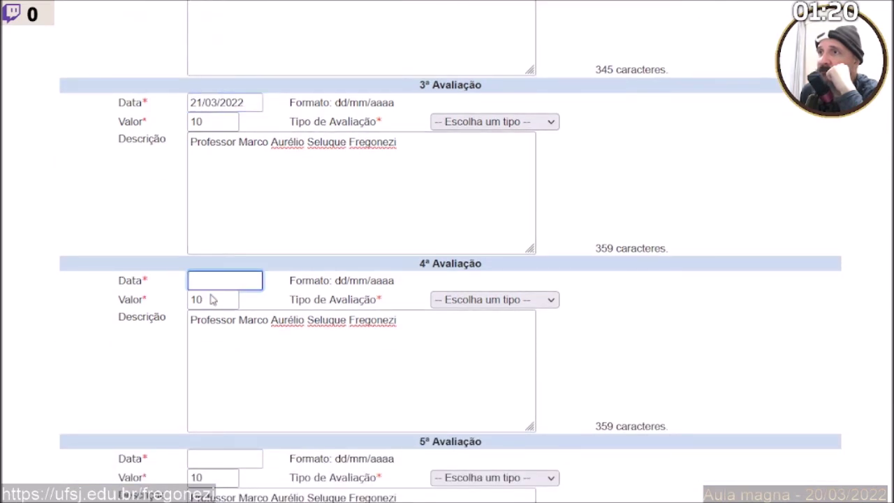
{"action": "key", "text": "ctrl+v"}
{"action": "scroll", "coordinate": [218, 335], "scroll_direction": "down", "scroll_amount": 3}
{"action": "left_click", "coordinate": [210, 216]}
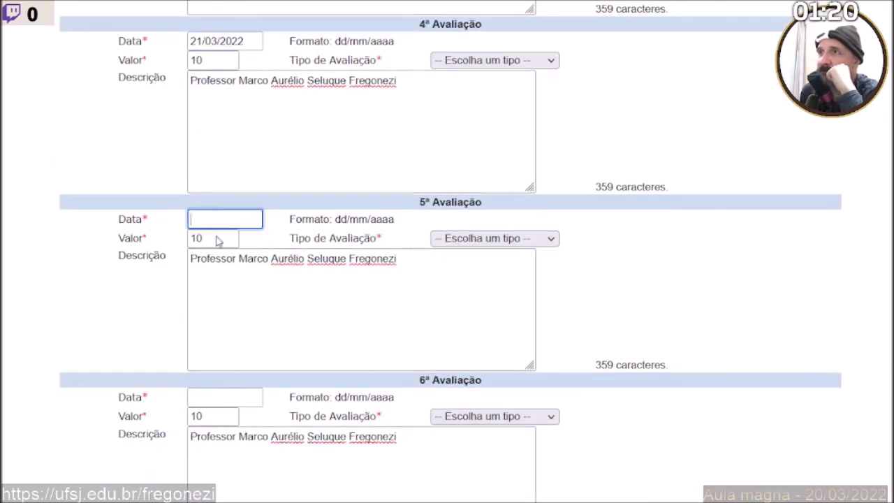
{"action": "key", "text": "ctrl+v"}
{"action": "left_click", "coordinate": [213, 412]}
{"action": "left_click", "coordinate": [206, 395]}
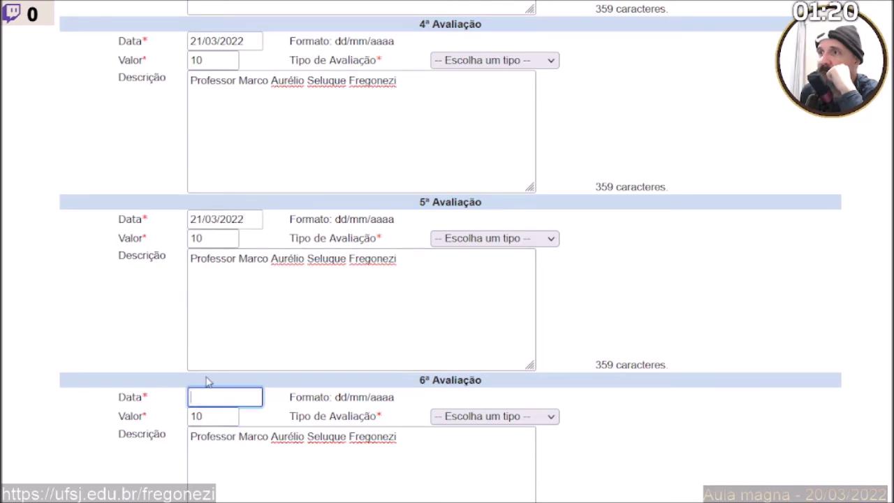
{"action": "key", "text": "ctrl+v"}
{"action": "scroll", "coordinate": [207, 415], "scroll_direction": "down", "scroll_amount": 3}
{"action": "left_click", "coordinate": [219, 334]}
{"action": "key", "text": "ctrl+v"}
{"action": "scroll", "coordinate": [233, 399], "scroll_direction": "down", "scroll_amount": 2}
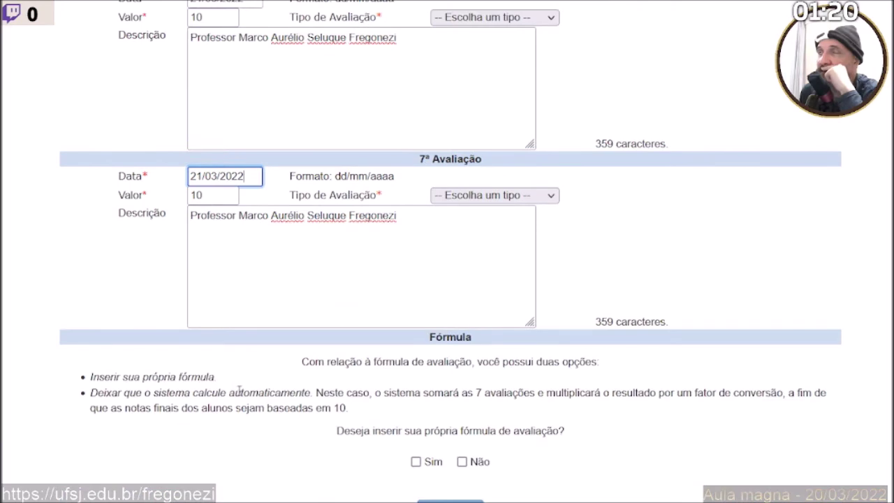
{"action": "scroll", "coordinate": [237, 391], "scroll_direction": "up", "scroll_amount": 12}
{"action": "scroll", "coordinate": [239, 391], "scroll_direction": "up", "scroll_amount": 4}
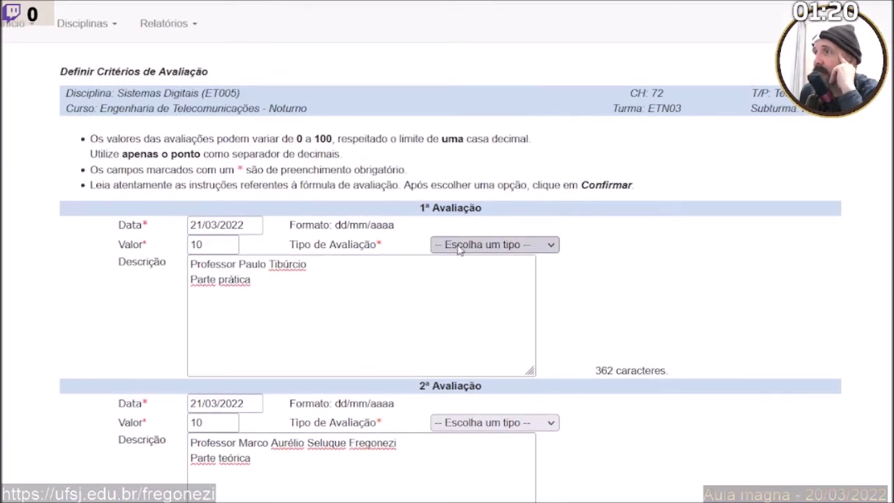
Set the second, third and fourth assessments' type to Trabalho Individual.
{"action": "scroll", "coordinate": [511, 303], "scroll_direction": "down", "scroll_amount": 3}
{"action": "left_click", "coordinate": [479, 261]}
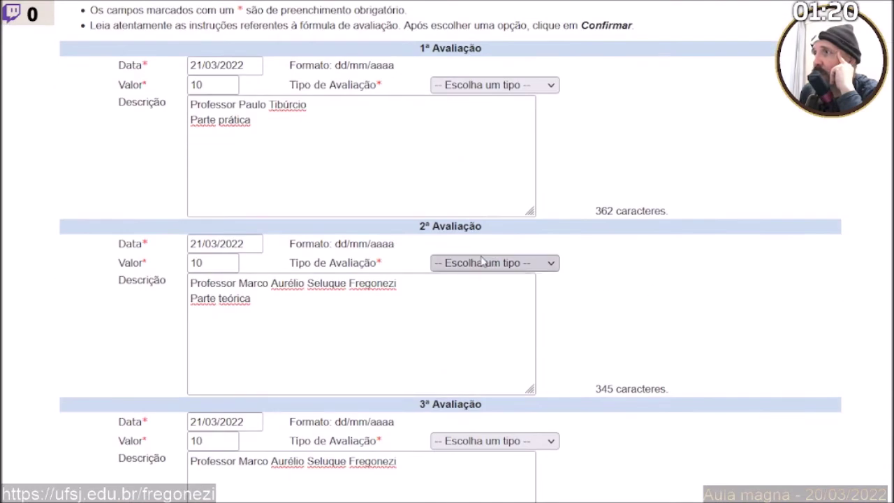
{"action": "left_click", "coordinate": [466, 412]}
{"action": "scroll", "coordinate": [479, 282], "scroll_direction": "down", "scroll_amount": 3}
{"action": "left_click", "coordinate": [473, 204]}
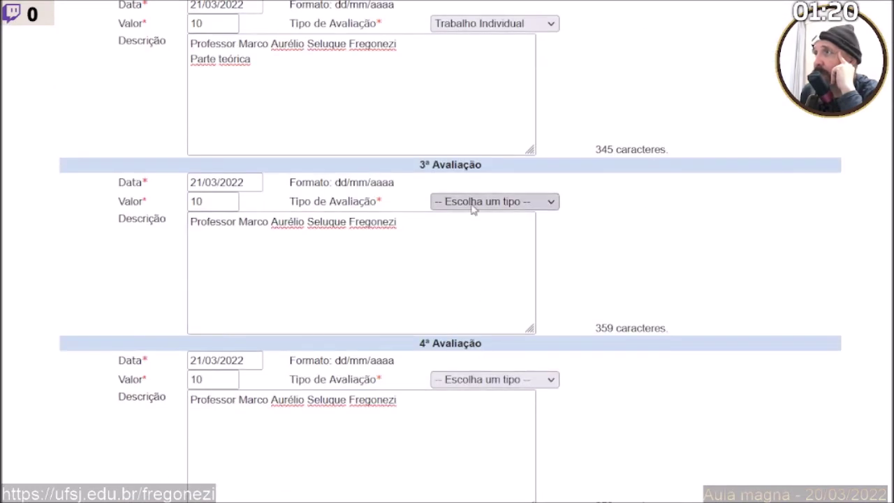
{"action": "left_click", "coordinate": [479, 356]}
{"action": "left_click", "coordinate": [479, 377]}
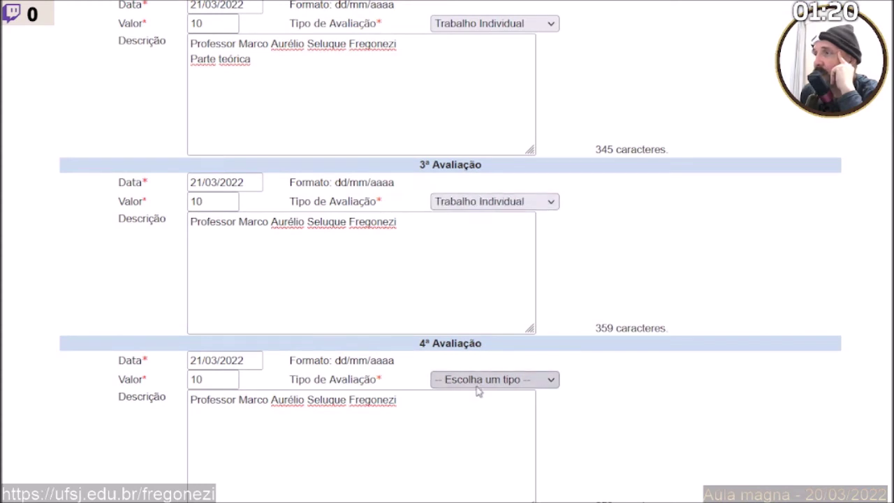
{"action": "left_click", "coordinate": [472, 345]}
Set the fifth, sixth, seventh and first assessments' type to Trabalho Individual.
{"action": "scroll", "coordinate": [473, 339], "scroll_direction": "down", "scroll_amount": 3}
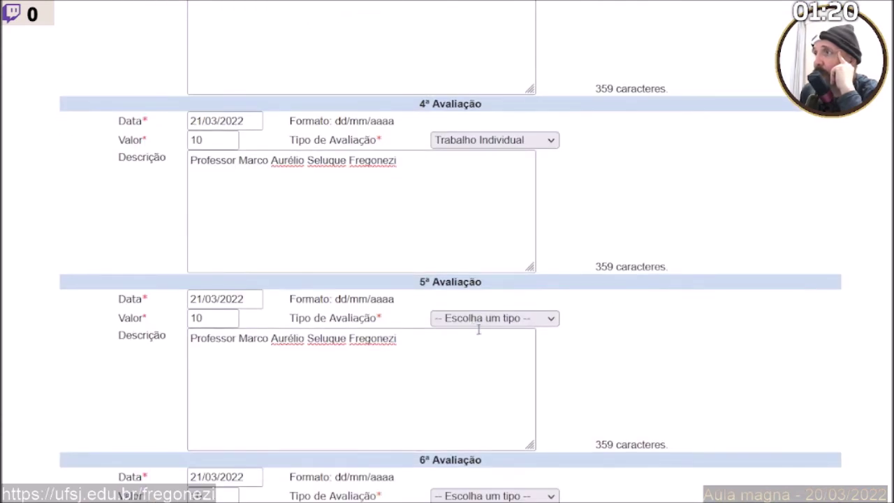
{"action": "left_click", "coordinate": [478, 322]}
{"action": "left_click", "coordinate": [480, 468]}
{"action": "scroll", "coordinate": [479, 415], "scroll_direction": "down", "scroll_amount": 3}
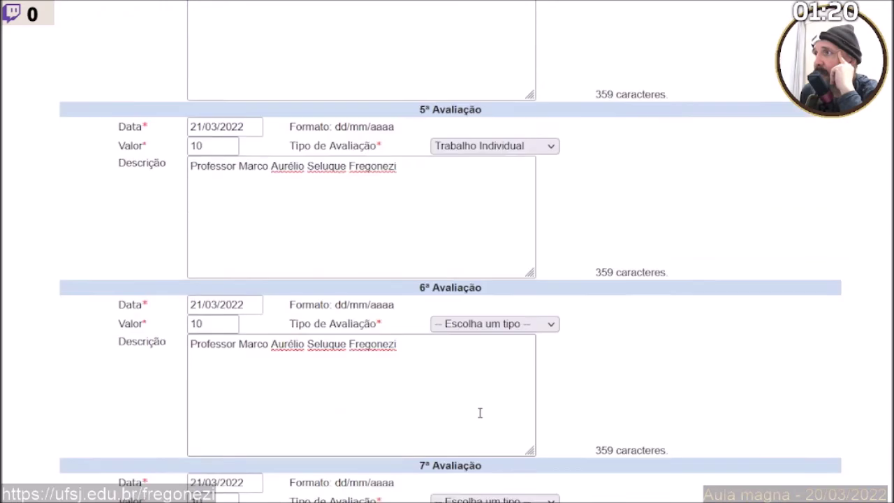
{"action": "left_click", "coordinate": [488, 263]}
{"action": "left_click", "coordinate": [490, 413]}
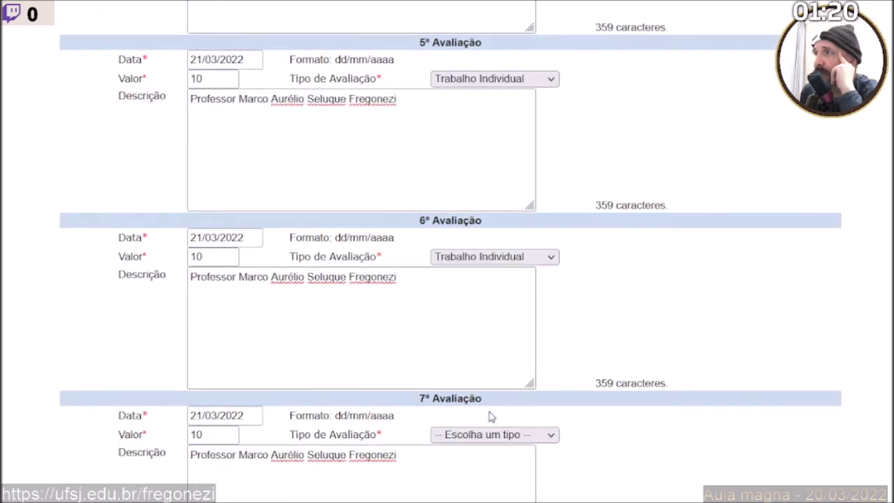
{"action": "scroll", "coordinate": [477, 401], "scroll_direction": "down", "scroll_amount": 1}
{"action": "scroll", "coordinate": [477, 401], "scroll_direction": "down", "scroll_amount": 3}
{"action": "scroll", "coordinate": [475, 321], "scroll_direction": "up", "scroll_amount": 1}
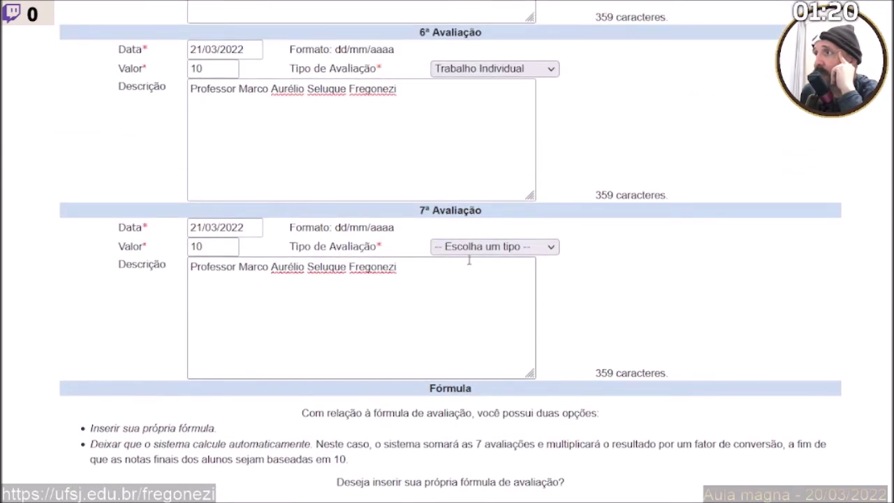
{"action": "left_click", "coordinate": [468, 255]}
{"action": "left_click", "coordinate": [481, 402]}
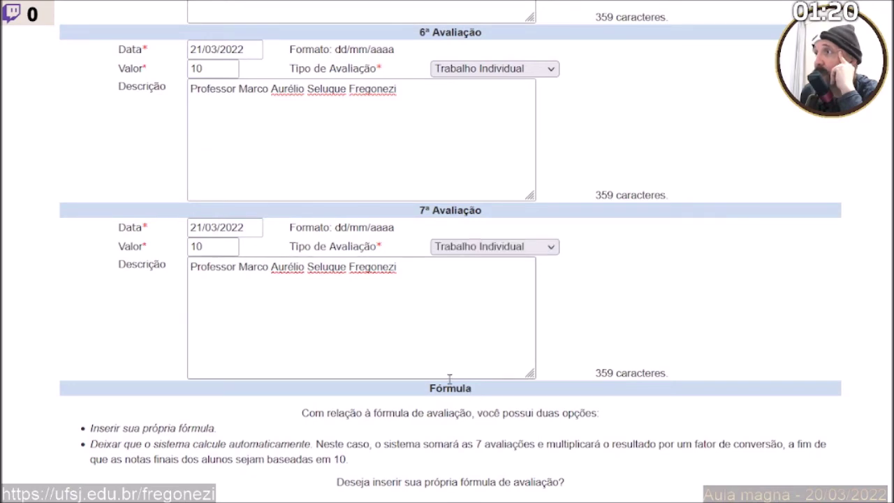
{"action": "scroll", "coordinate": [450, 379], "scroll_direction": "up", "scroll_amount": 5}
{"action": "scroll", "coordinate": [450, 379], "scroll_direction": "up", "scroll_amount": 8}
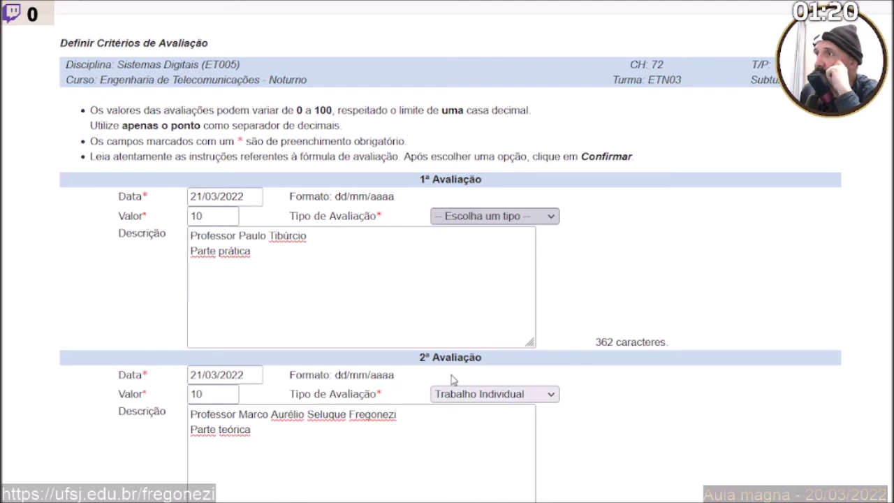
{"action": "key", "text": "t"}
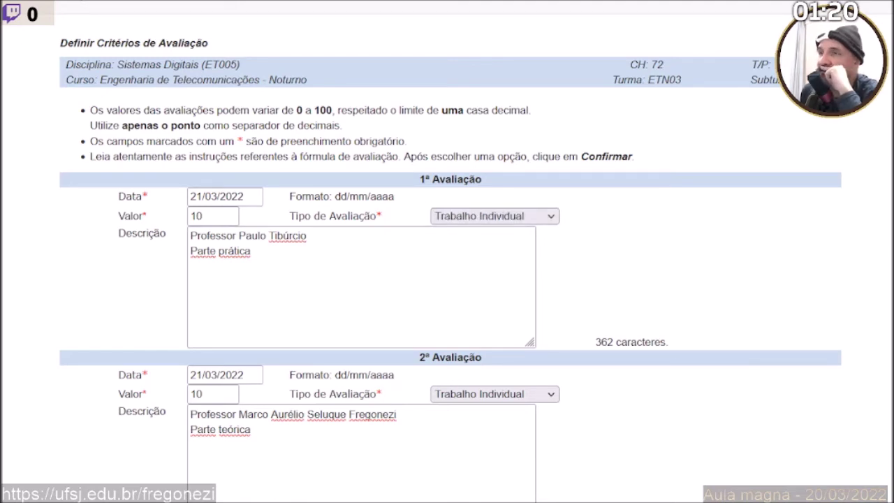
{"action": "scroll", "coordinate": [447, 279], "scroll_direction": "down", "scroll_amount": 3}
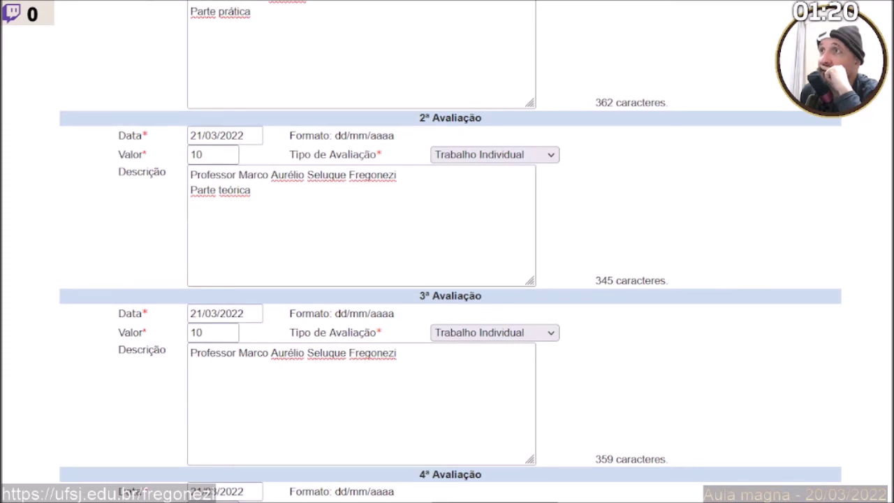
{"action": "scroll", "coordinate": [447, 279], "scroll_direction": "up", "scroll_amount": 2}
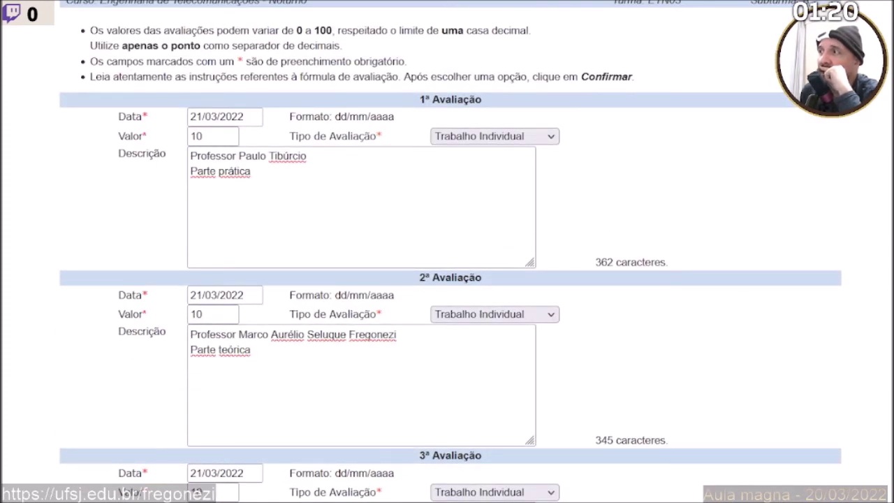
{"action": "scroll", "coordinate": [447, 279], "scroll_direction": "down", "scroll_amount": 1}
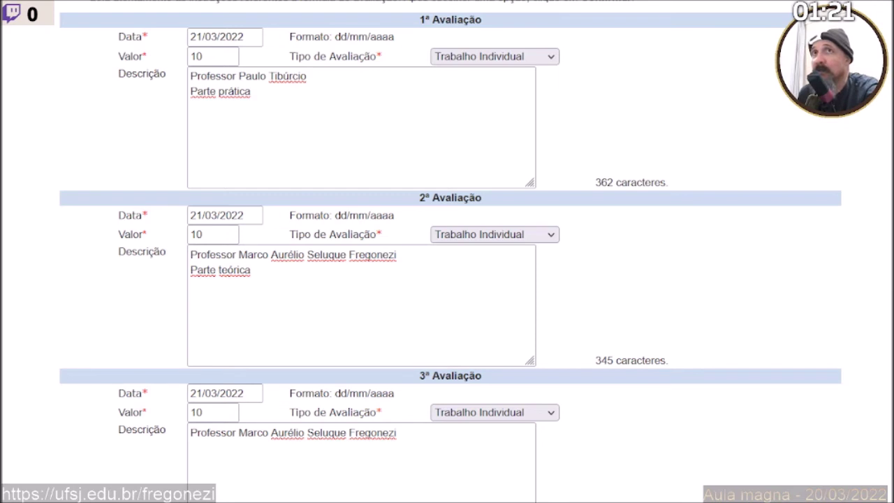
Add '18 horas aula' and '9 lançamentos' lines under Parte prática in the first description.
{"action": "left_click", "coordinate": [251, 120]}
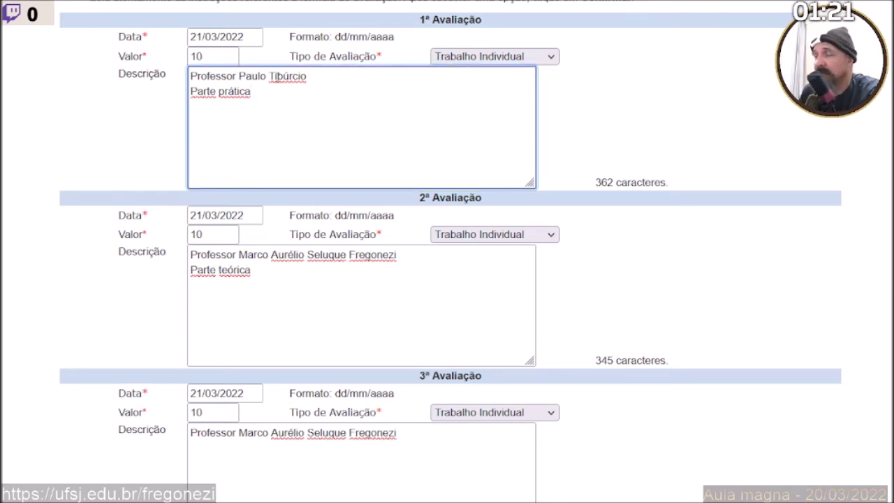
{"action": "key", "text": "Return"}
{"action": "type", "text": "8 horas aula; 4 lançamentos;"}
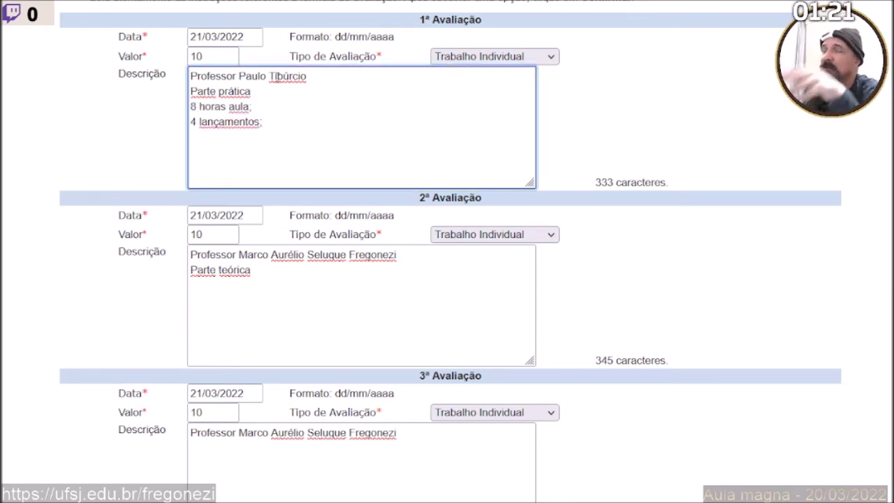
{"action": "left_click", "coordinate": [196, 107]}
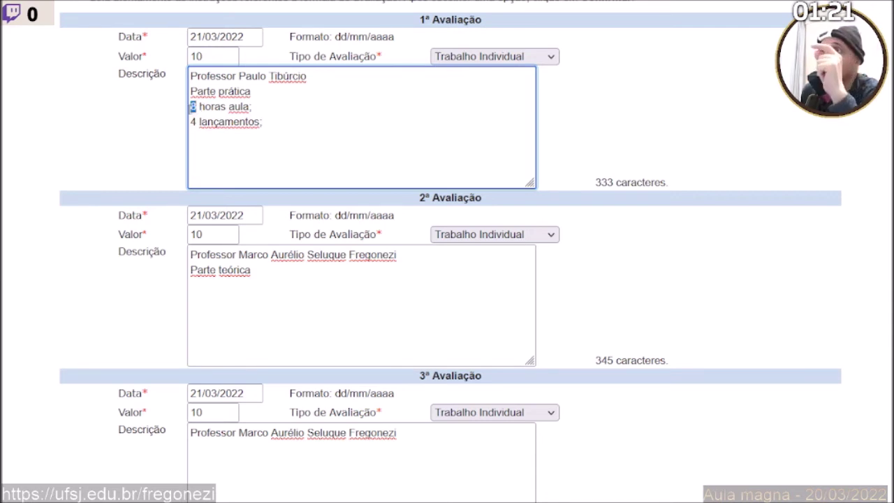
{"action": "key", "text": "Left"}
{"action": "type", "text": "1"}
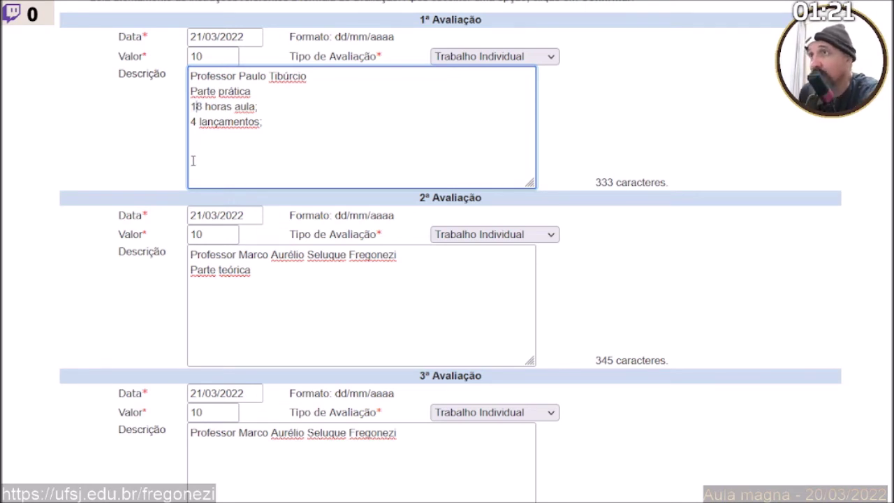
{"action": "double_click", "coordinate": [192, 122]}
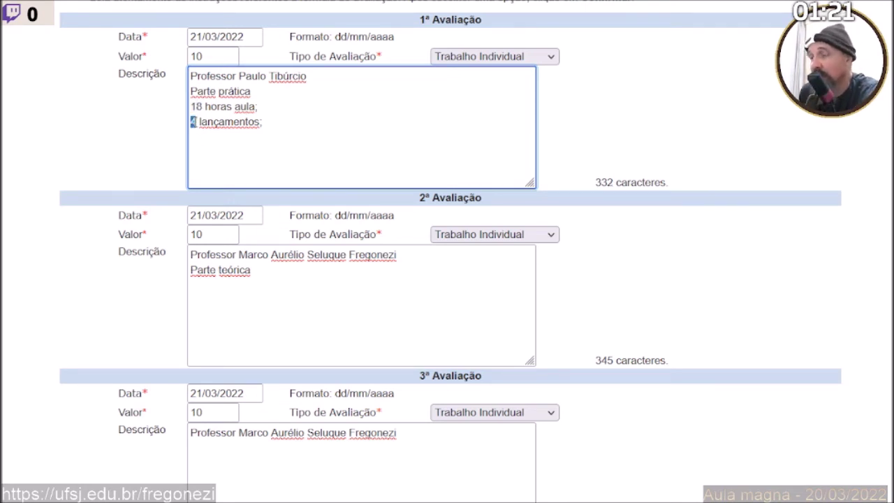
{"action": "type", "text": "9"}
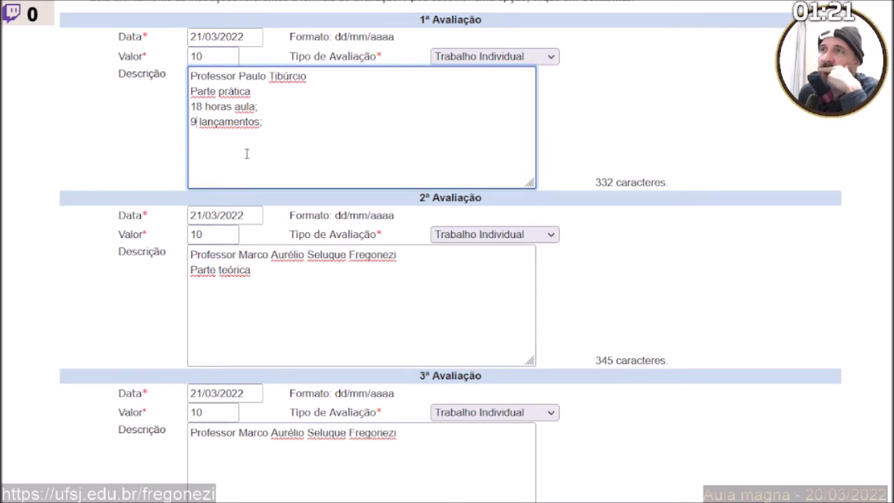
Select the new hours and launches lines, then place the caret after Parte teórica in the second description.
{"action": "left_click_drag", "start_coordinate": [264, 125], "coordinate": [175, 108]}
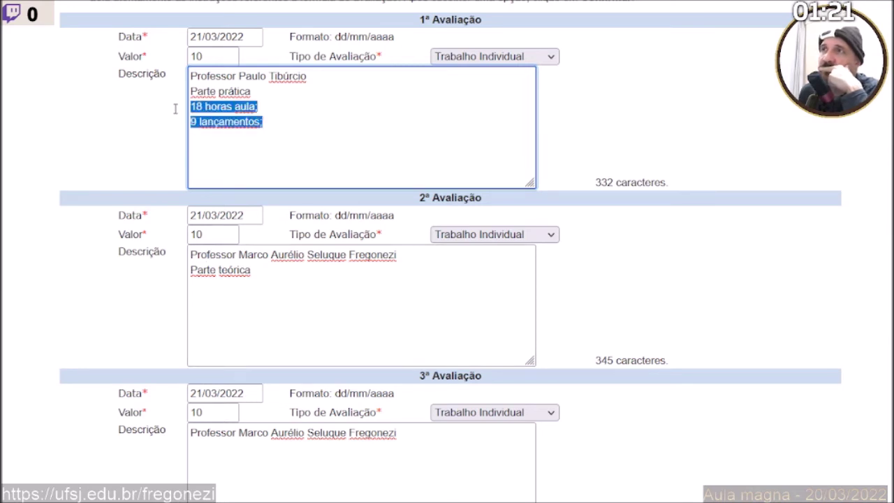
{"action": "left_click", "coordinate": [247, 329]}
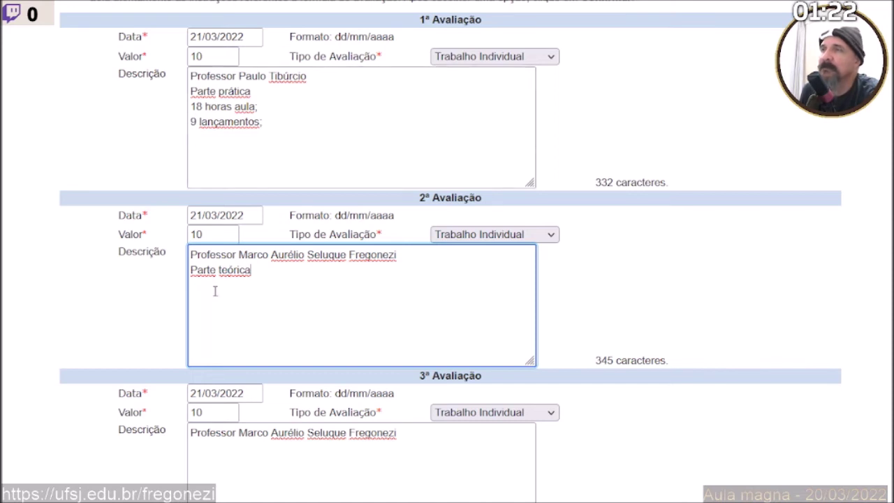
{"action": "scroll", "coordinate": [215, 291], "scroll_direction": "down", "scroll_amount": 2}
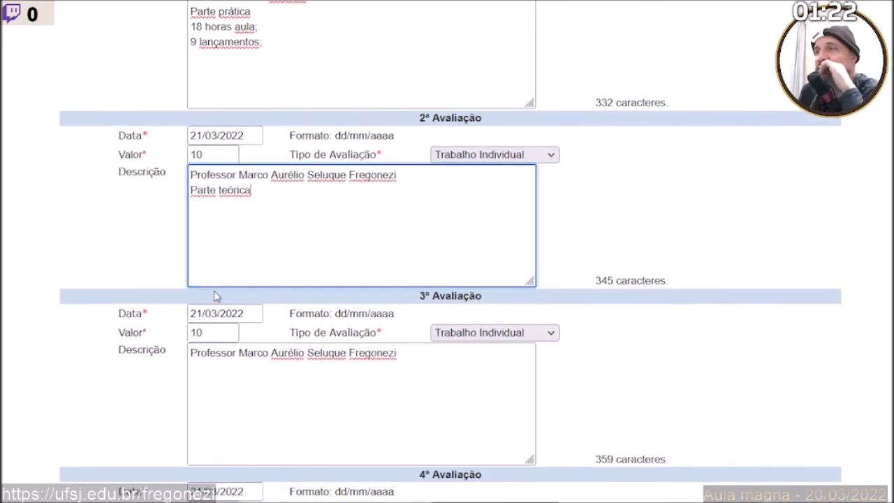
{"action": "scroll", "coordinate": [214, 292], "scroll_direction": "up", "scroll_amount": 1}
{"action": "scroll", "coordinate": [214, 291], "scroll_direction": "down", "scroll_amount": 4}
{"action": "scroll", "coordinate": [215, 292], "scroll_direction": "down", "scroll_amount": 16}
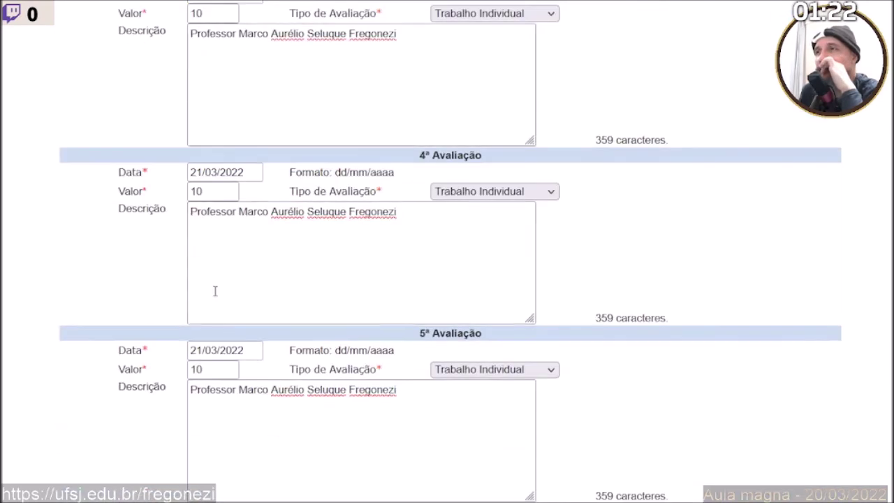
{"action": "scroll", "coordinate": [215, 291], "scroll_direction": "down", "scroll_amount": 2}
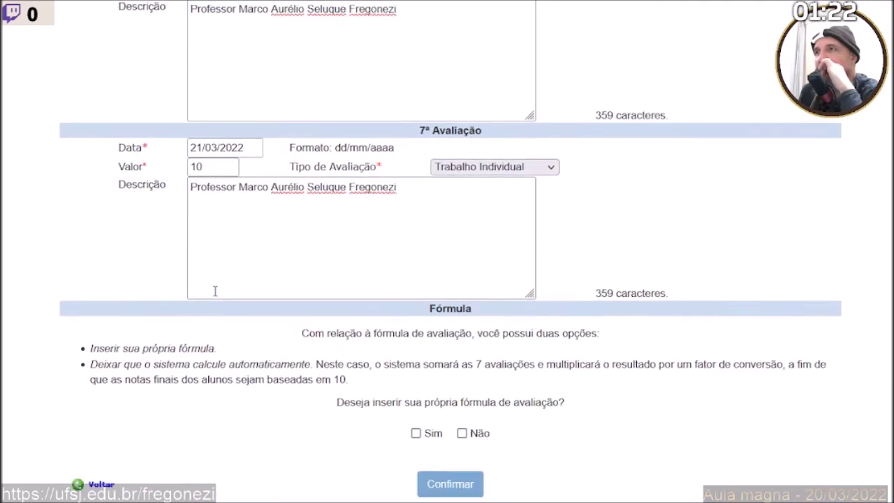
{"action": "scroll", "coordinate": [215, 292], "scroll_direction": "up", "scroll_amount": 4}
{"action": "scroll", "coordinate": [215, 294], "scroll_direction": "up", "scroll_amount": 2}
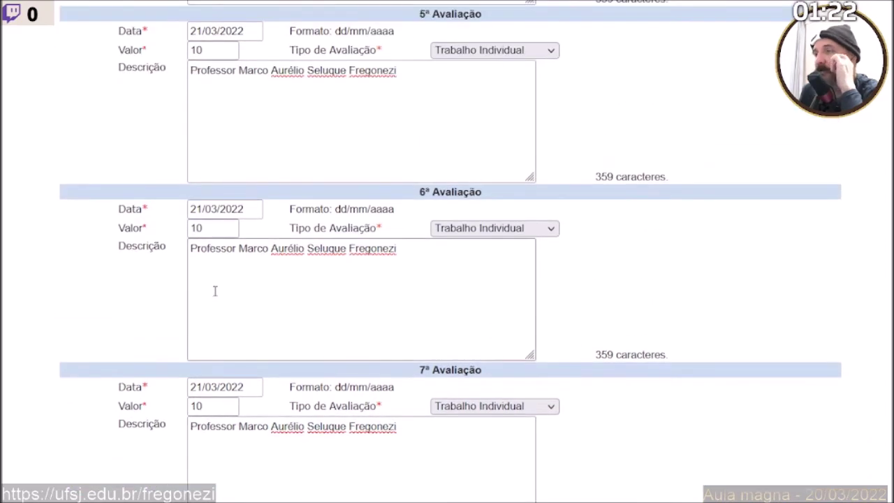
{"action": "scroll", "coordinate": [215, 291], "scroll_direction": "down", "scroll_amount": 6}
{"action": "scroll", "coordinate": [215, 291], "scroll_direction": "up", "scroll_amount": 2}
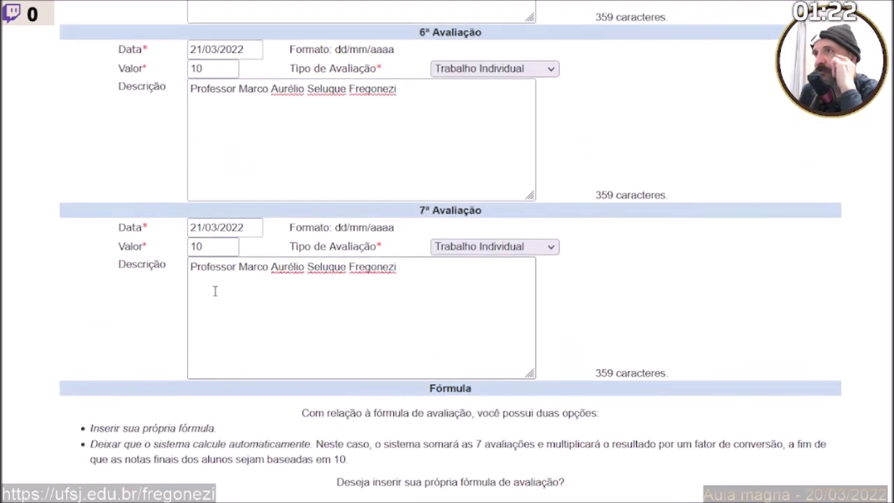
{"action": "scroll", "coordinate": [215, 291], "scroll_direction": "down", "scroll_amount": 1}
{"action": "scroll", "coordinate": [215, 291], "scroll_direction": "up", "scroll_amount": 11}
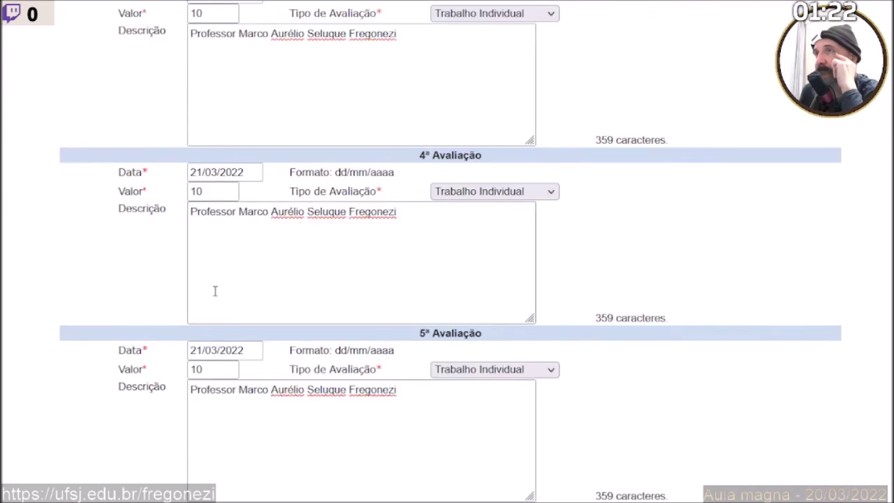
{"action": "scroll", "coordinate": [215, 293], "scroll_direction": "up", "scroll_amount": 5}
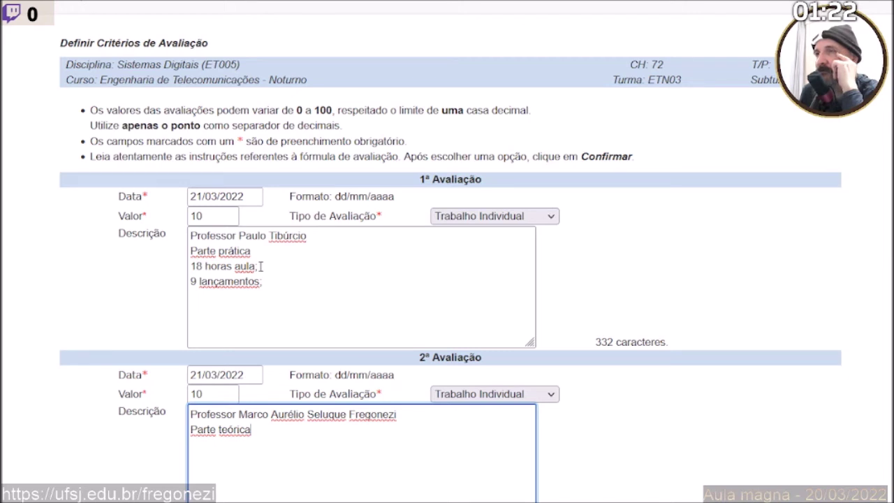
Check the 18 horas aula and 9 lançamentos lines in the first description.
{"action": "left_click_drag", "start_coordinate": [261, 266], "coordinate": [189, 266]}
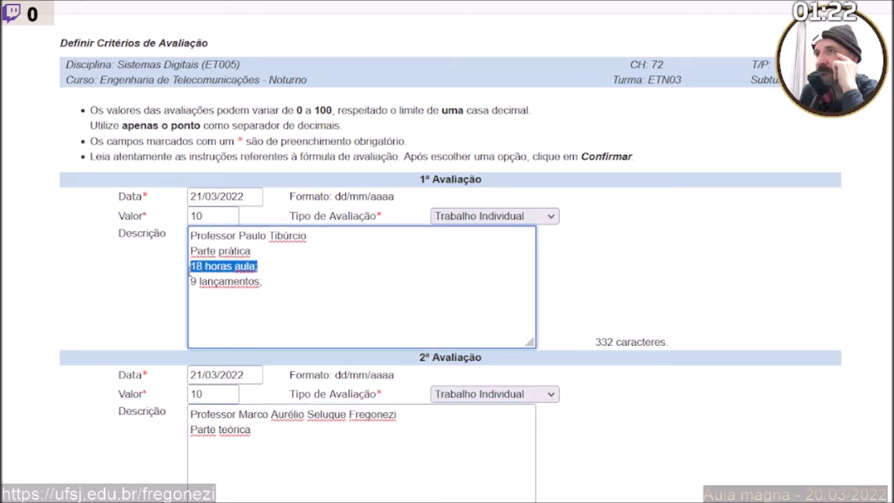
{"action": "left_click", "coordinate": [145, 295]}
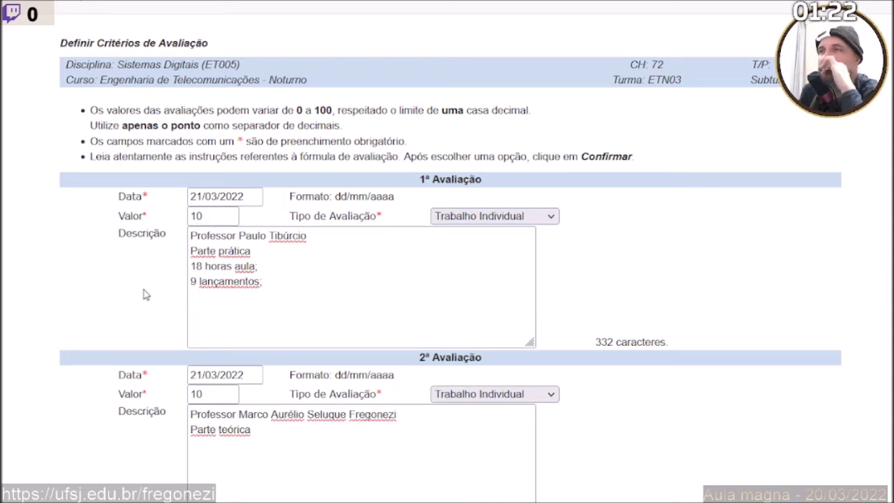
{"action": "scroll", "coordinate": [146, 295], "scroll_direction": "down", "scroll_amount": 2}
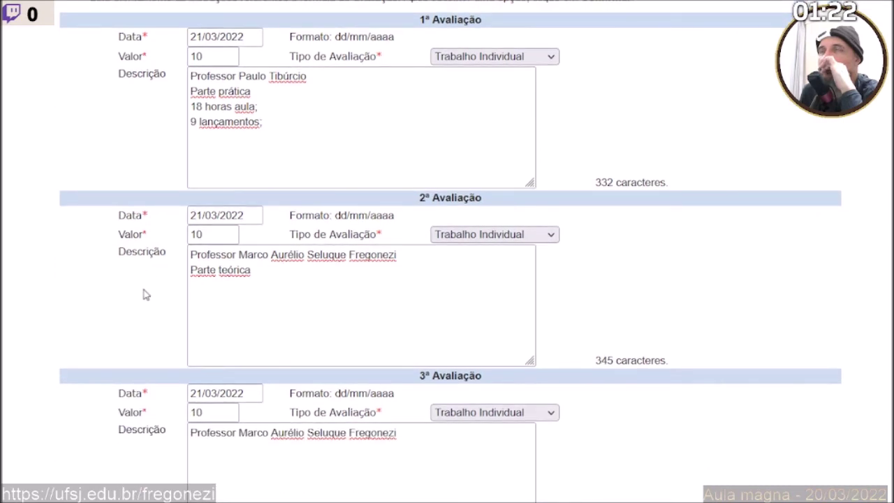
{"action": "scroll", "coordinate": [145, 294], "scroll_direction": "up", "scroll_amount": 2}
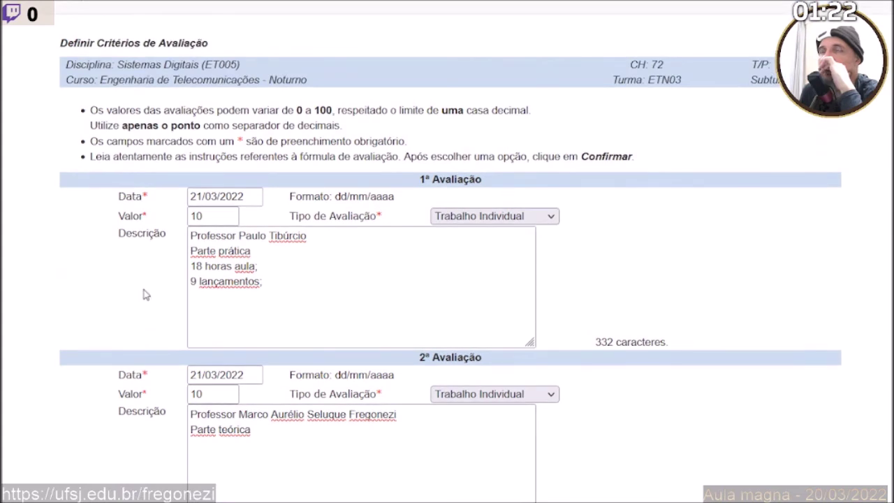
{"action": "scroll", "coordinate": [145, 295], "scroll_direction": "up", "scroll_amount": 1}
{"action": "scroll", "coordinate": [146, 294], "scroll_direction": "down", "scroll_amount": 1}
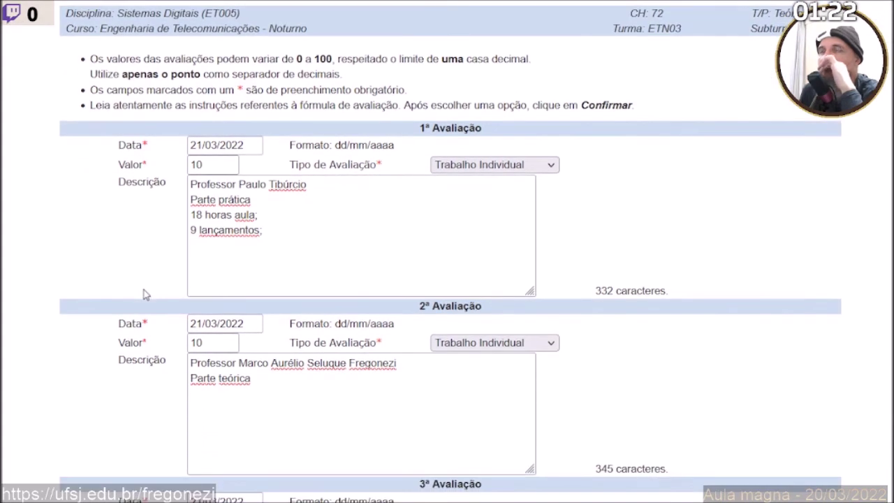
{"action": "double_click", "coordinate": [195, 230]}
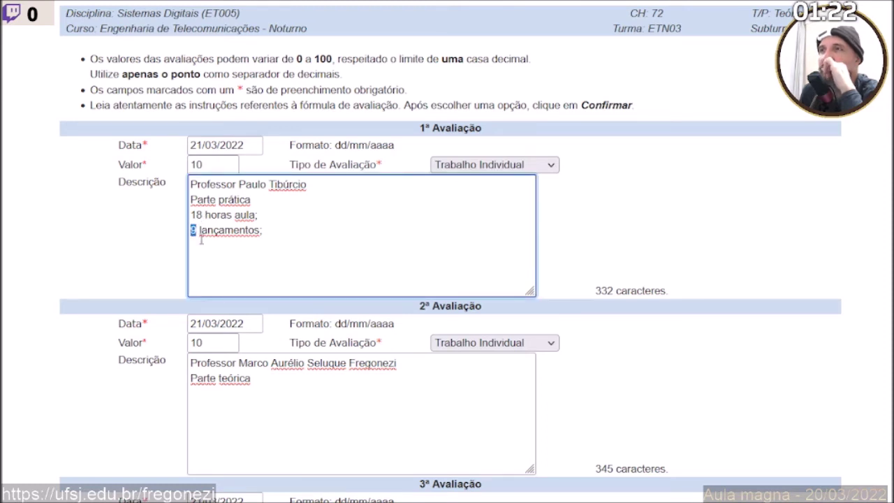
{"action": "left_click", "coordinate": [196, 234]}
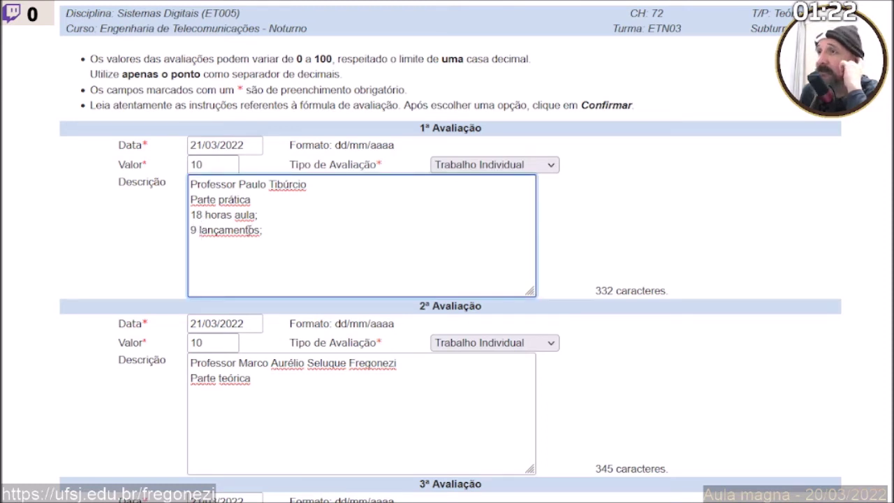
{"action": "left_click_drag", "start_coordinate": [264, 231], "coordinate": [174, 236]}
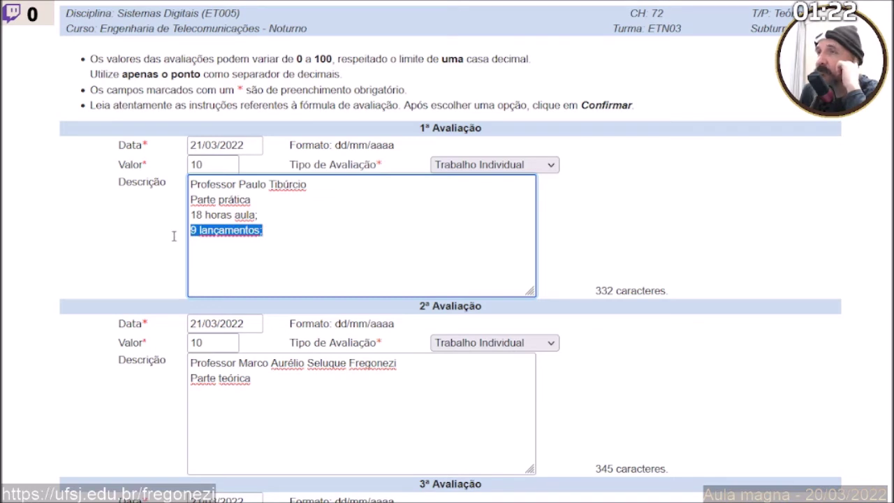
{"action": "left_click", "coordinate": [201, 234]}
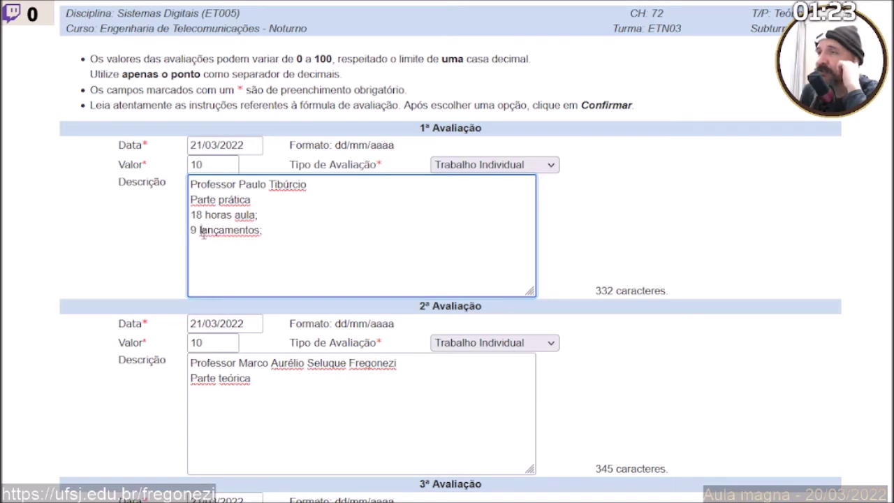
Select the '9 lançamentos;' line in the first description.
{"action": "left_click_drag", "start_coordinate": [200, 232], "coordinate": [267, 233]}
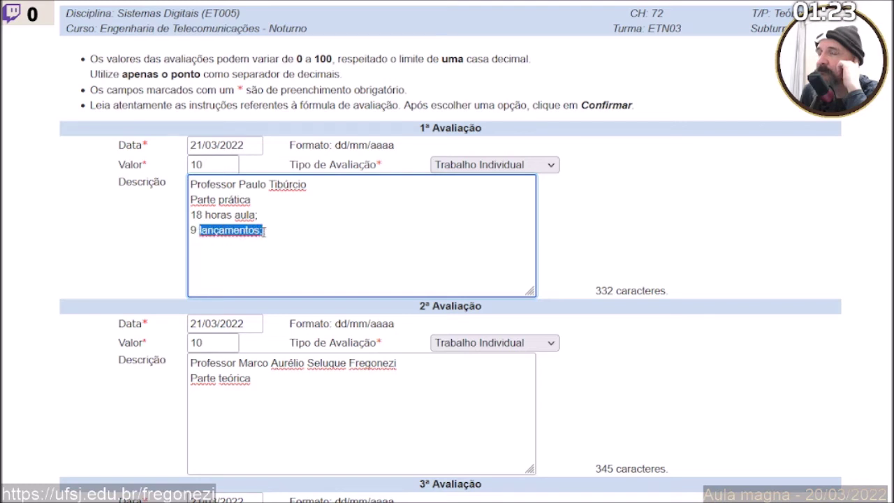
{"action": "left_click", "coordinate": [268, 245]}
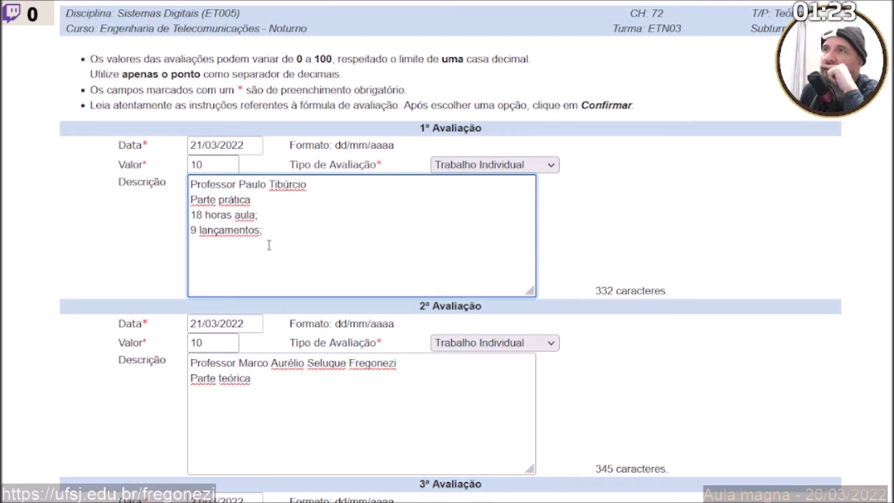
{"action": "scroll", "coordinate": [268, 245], "scroll_direction": "down", "scroll_amount": 1}
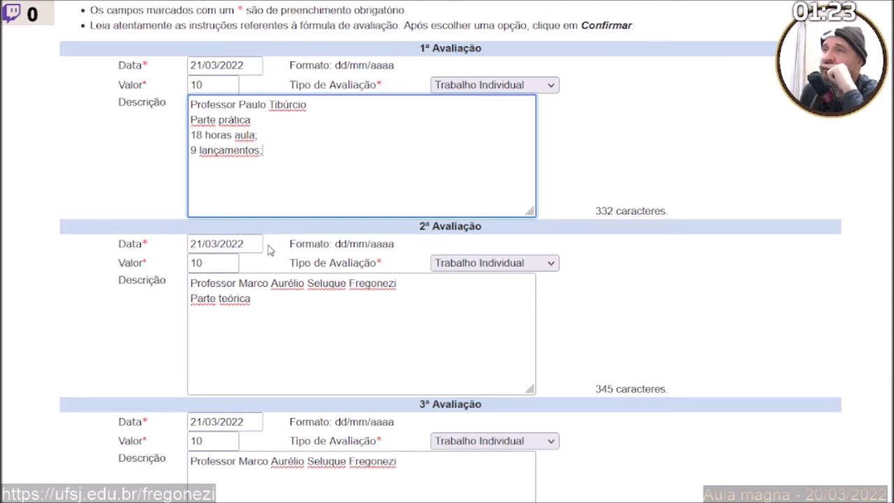
{"action": "scroll", "coordinate": [270, 250], "scroll_direction": "down", "scroll_amount": 2}
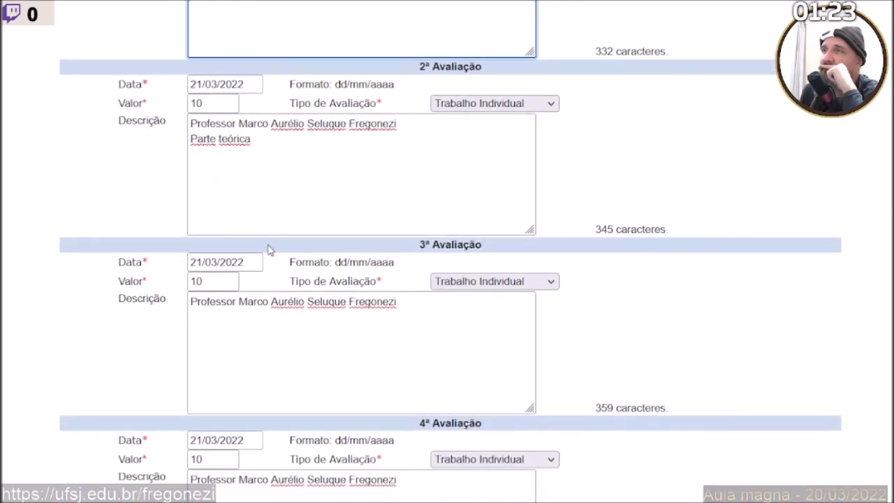
{"action": "scroll", "coordinate": [269, 250], "scroll_direction": "up", "scroll_amount": 1}
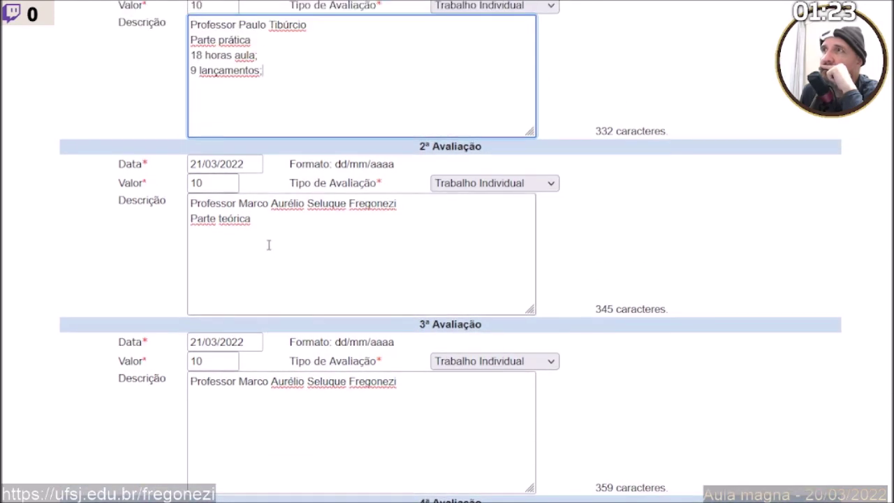
{"action": "scroll", "coordinate": [268, 245], "scroll_direction": "up", "scroll_amount": 1}
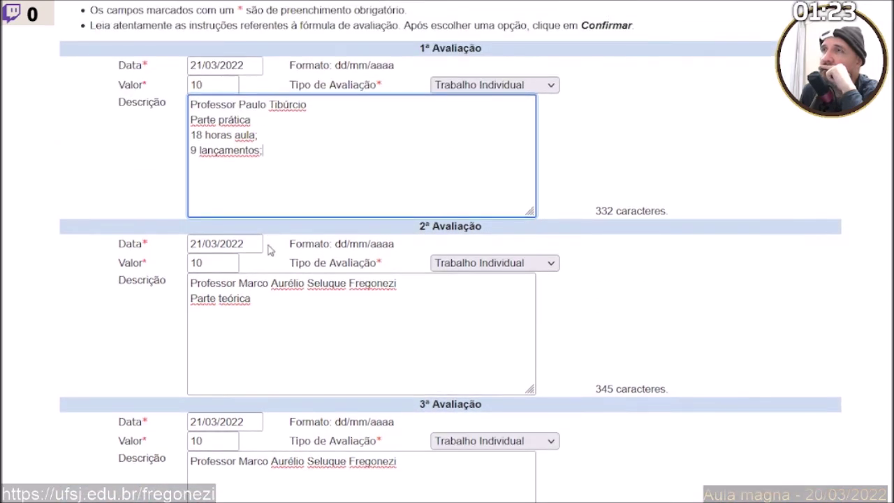
{"action": "scroll", "coordinate": [270, 250], "scroll_direction": "down", "scroll_amount": 1}
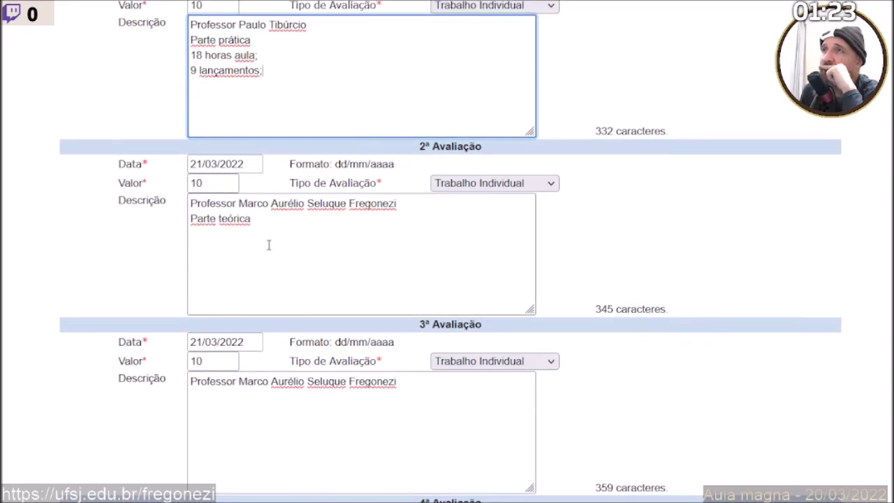
{"action": "left_click_drag", "start_coordinate": [272, 74], "coordinate": [188, 81]}
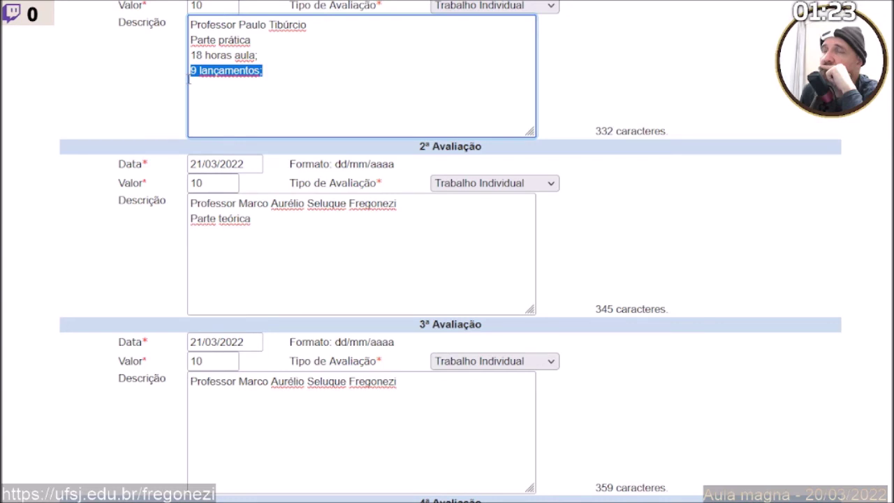
{"action": "left_click", "coordinate": [209, 81]}
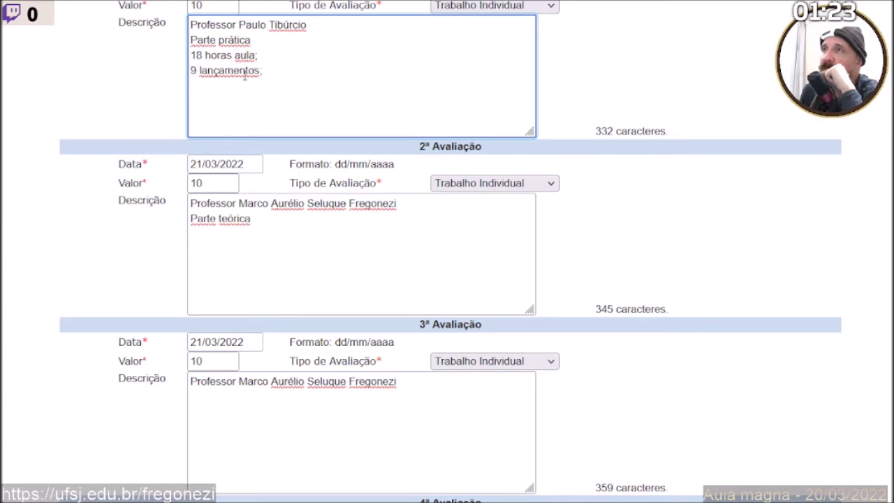
{"action": "left_click_drag", "start_coordinate": [271, 73], "coordinate": [191, 78]}
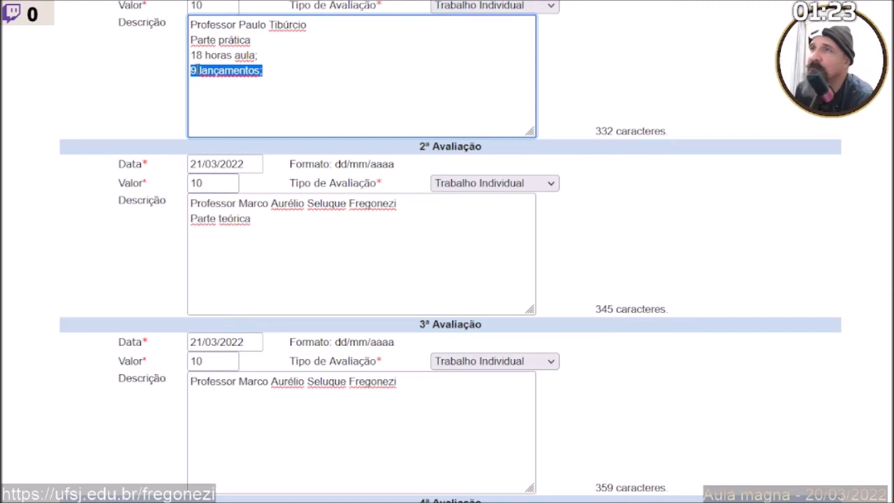
Copy the hours and launches lines into the second description after Parte teórica.
{"action": "left_click", "coordinate": [197, 69]}
{"action": "left_click_drag", "start_coordinate": [264, 71], "coordinate": [144, 67]}
{"action": "left_click", "coordinate": [241, 300]}
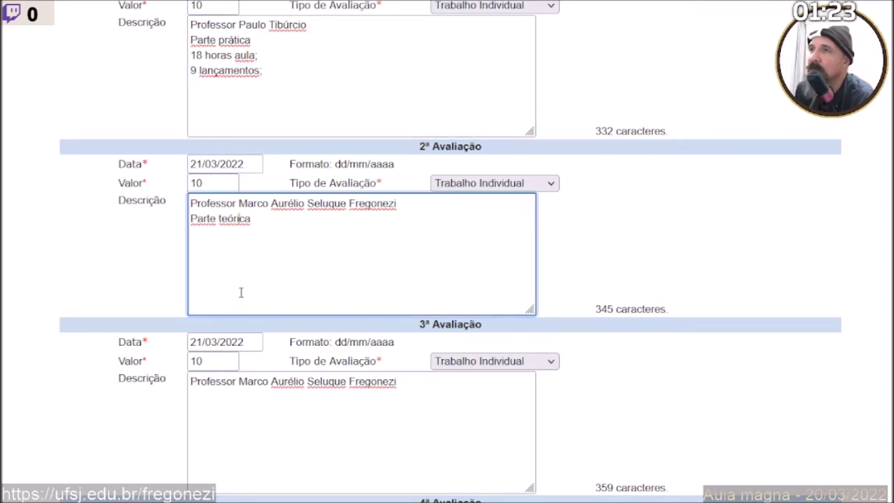
{"action": "left_click_drag", "start_coordinate": [281, 70], "coordinate": [175, 58]}
{"action": "key", "text": "ctrl+c"}
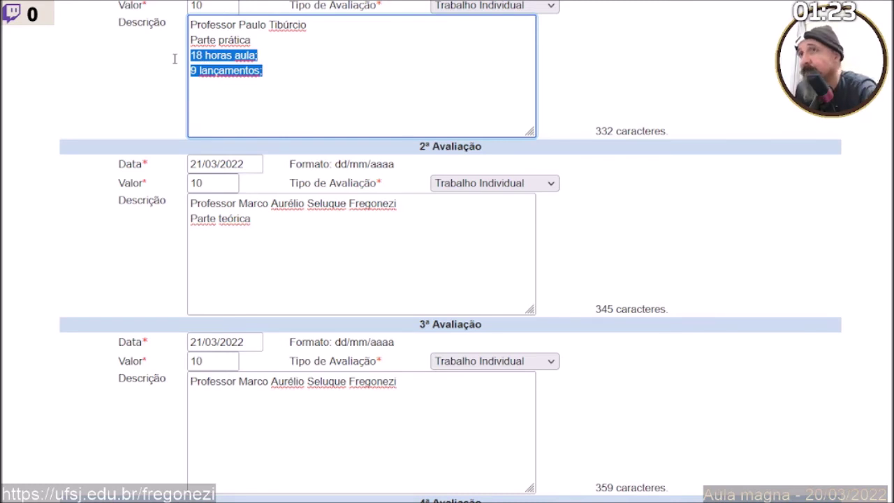
{"action": "left_click", "coordinate": [281, 238]}
{"action": "key", "text": "ctrl+v"}
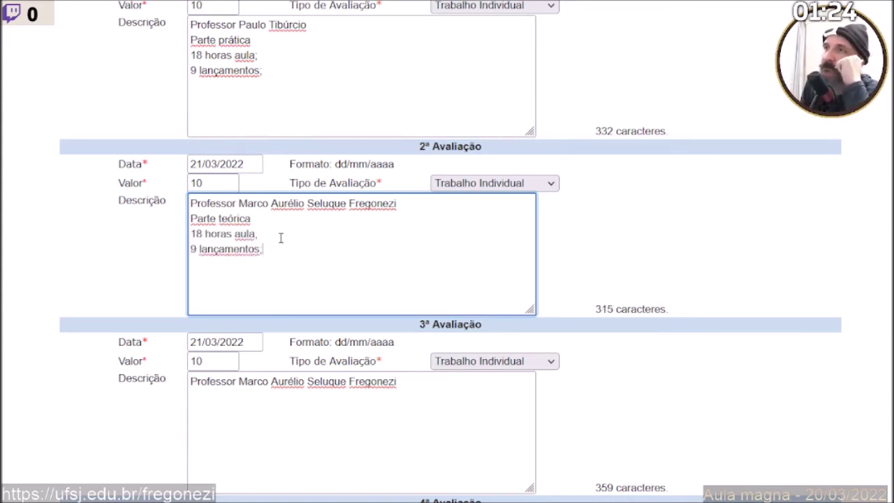
Delete the 18 and 9 from the pasted lines and switch to the syllabus PDF.
{"action": "key", "text": "BackSpace"}
{"action": "key", "text": "BackSpace"}
{"action": "key", "text": "BackSpace"}
{"action": "key", "text": "Down"}
{"action": "key", "text": "Right"}
{"action": "key", "text": "Right"}
{"action": "key", "text": "BackSpace"}
{"action": "key", "text": "BackSpace"}
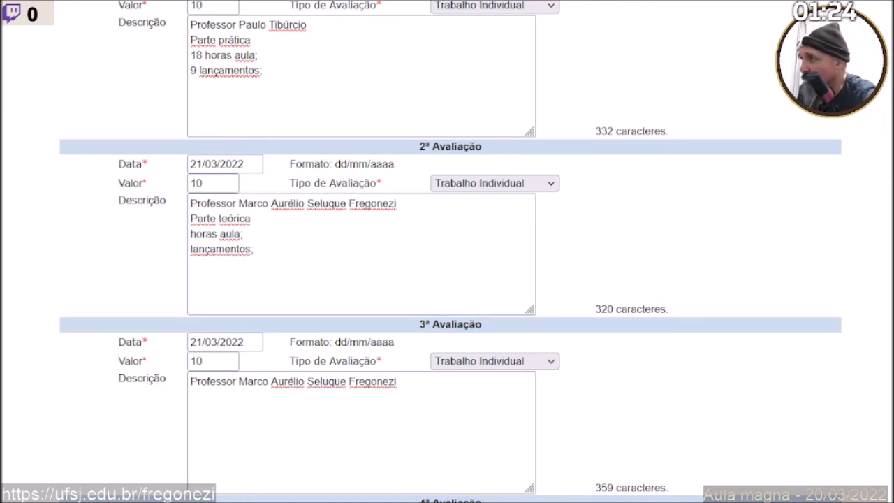
{"action": "key", "text": "alt+Tab"}
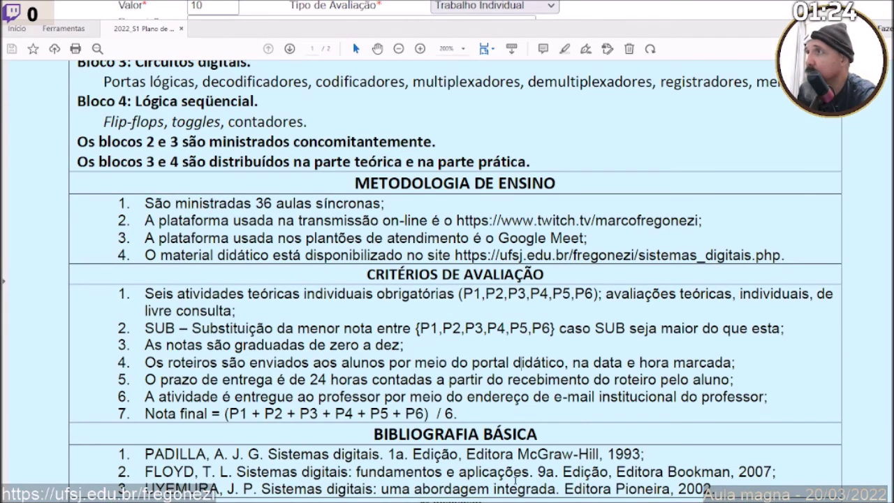
Read the Plano de Ensino's C.H. Total of 36h and C.H. Prática of 00h, then return to the portal.
{"action": "scroll", "coordinate": [419, 262], "scroll_direction": "up", "scroll_amount": 5}
{"action": "scroll", "coordinate": [419, 262], "scroll_direction": "up", "scroll_amount": 3}
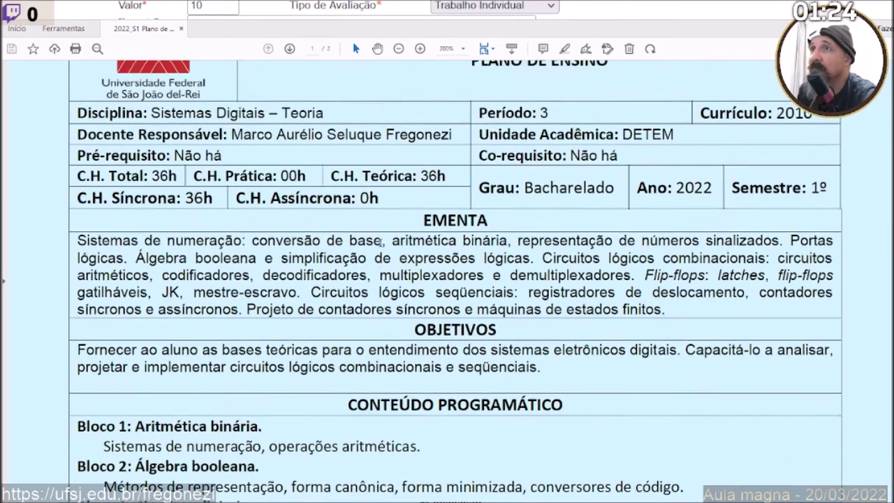
{"action": "scroll", "coordinate": [274, 268], "scroll_direction": "up", "scroll_amount": 1}
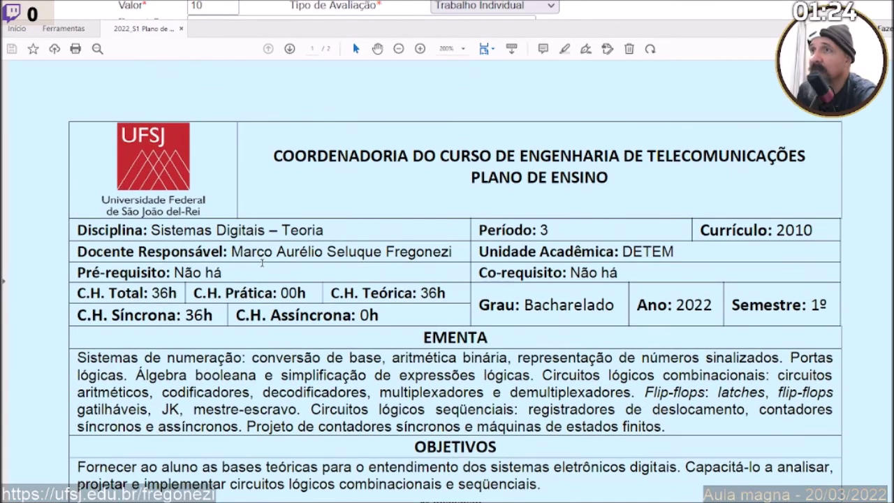
{"action": "left_click_drag", "start_coordinate": [185, 315], "coordinate": [202, 316]}
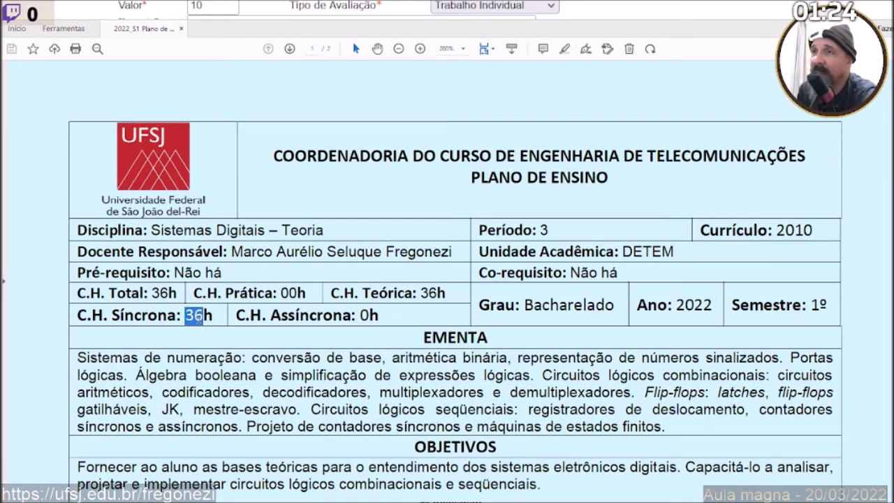
{"action": "left_click_drag", "start_coordinate": [152, 293], "coordinate": [168, 294]}
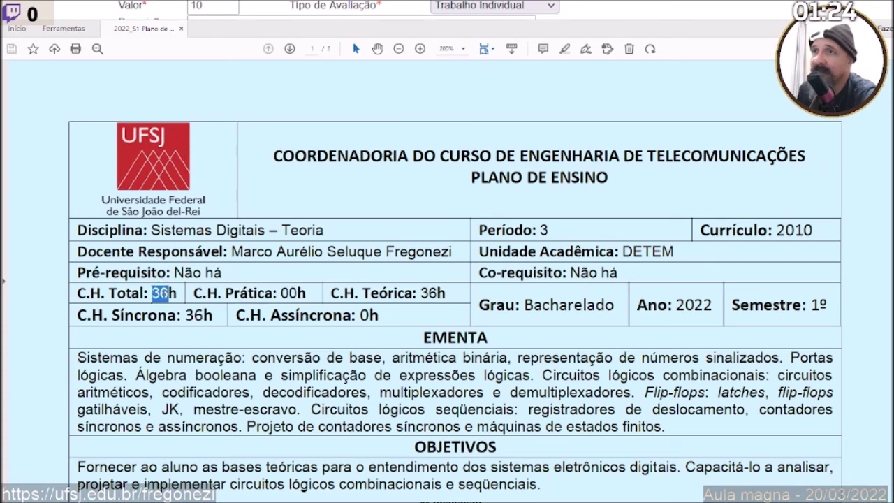
{"action": "left_click", "coordinate": [173, 376]}
{"action": "left_click_drag", "start_coordinate": [281, 293], "coordinate": [298, 293]}
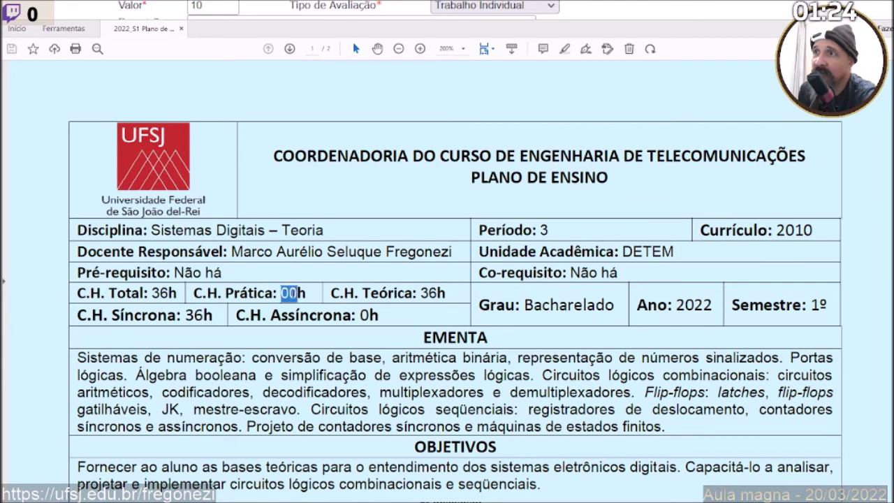
{"action": "left_click", "coordinate": [302, 359]}
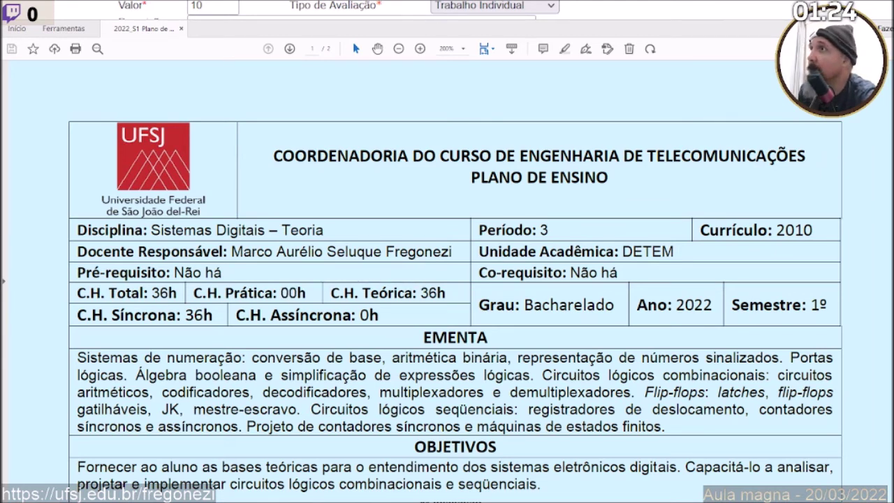
{"action": "key", "text": "alt+Tab"}
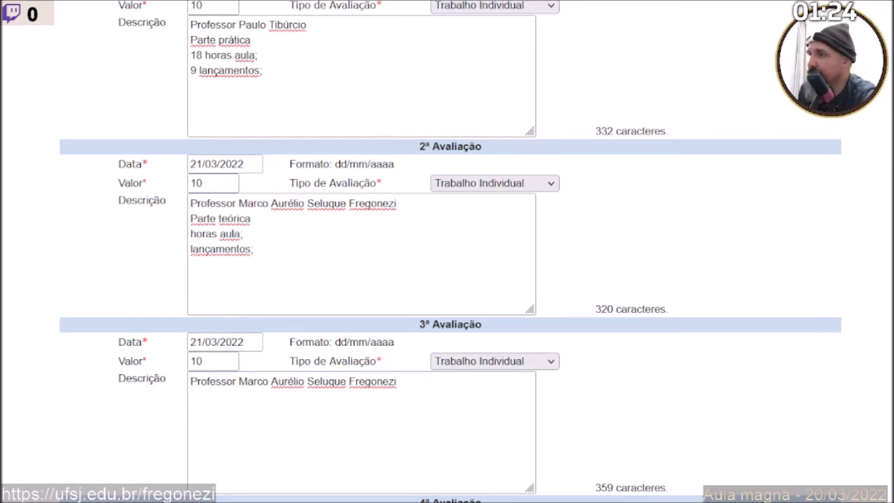
Change the first description to 36 horas aula and 18 lançamentos.
{"action": "left_click", "coordinate": [379, 245]}
{"action": "scroll", "coordinate": [379, 245], "scroll_direction": "up", "scroll_amount": 5}
{"action": "scroll", "coordinate": [316, 217], "scroll_direction": "down", "scroll_amount": 1}
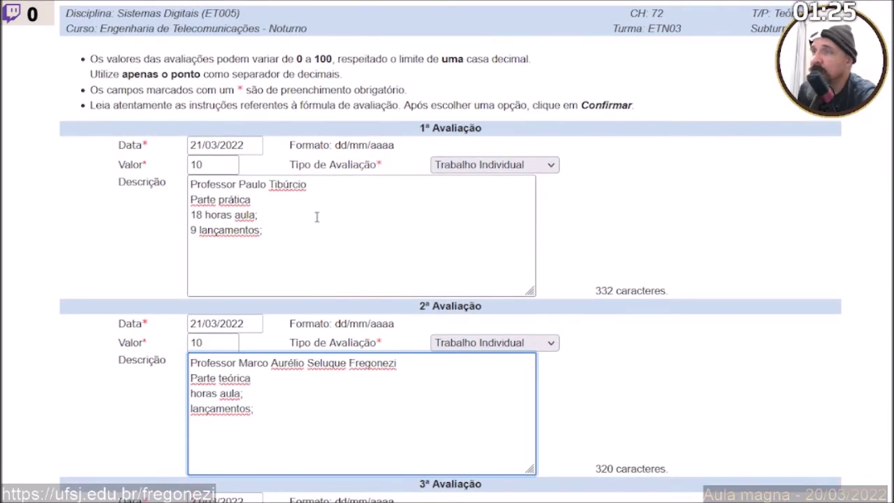
{"action": "left_click_drag", "start_coordinate": [262, 230], "coordinate": [187, 217]}
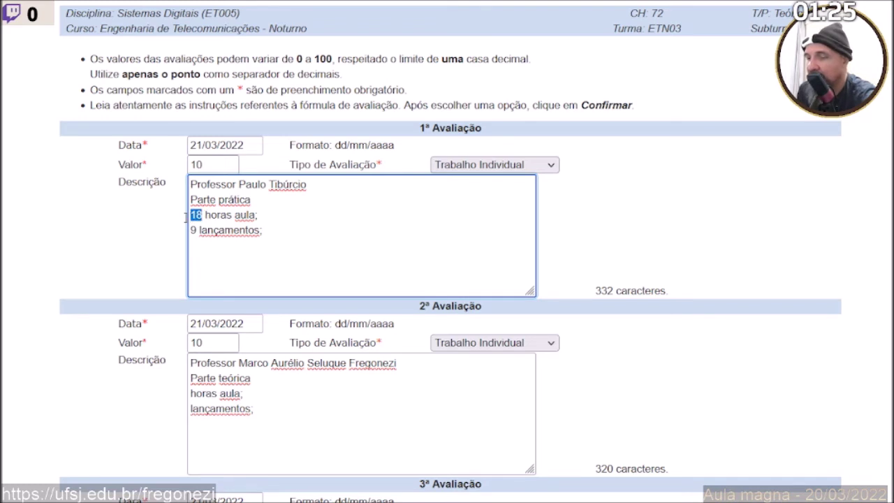
{"action": "type", "text": "36"}
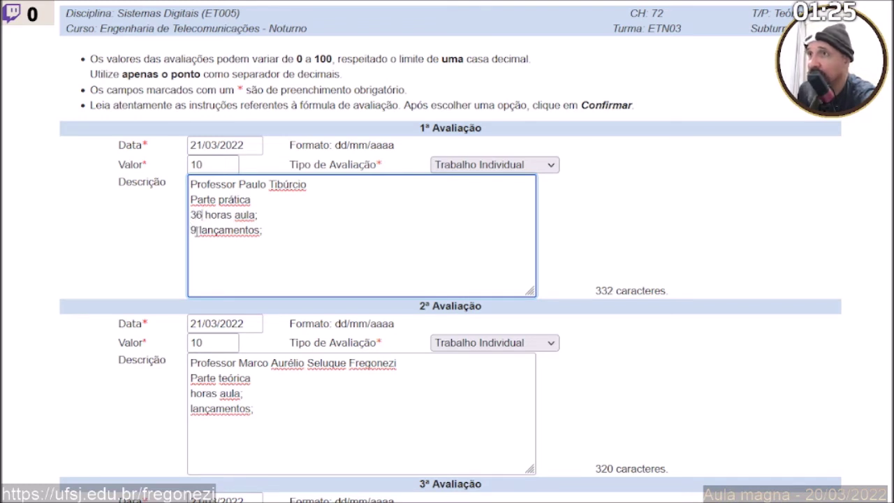
{"action": "left_click_drag", "start_coordinate": [196, 231], "coordinate": [190, 231]}
{"action": "type", "text": "18"}
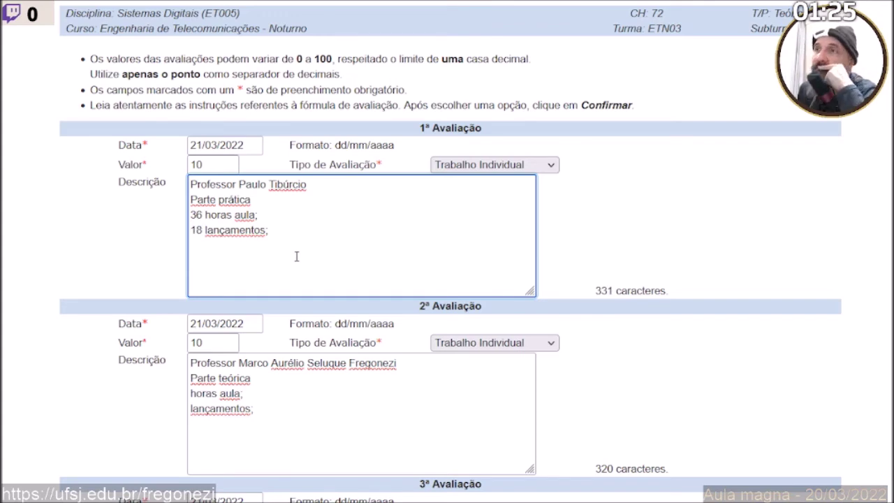
{"action": "scroll", "coordinate": [296, 257], "scroll_direction": "down", "scroll_amount": 2}
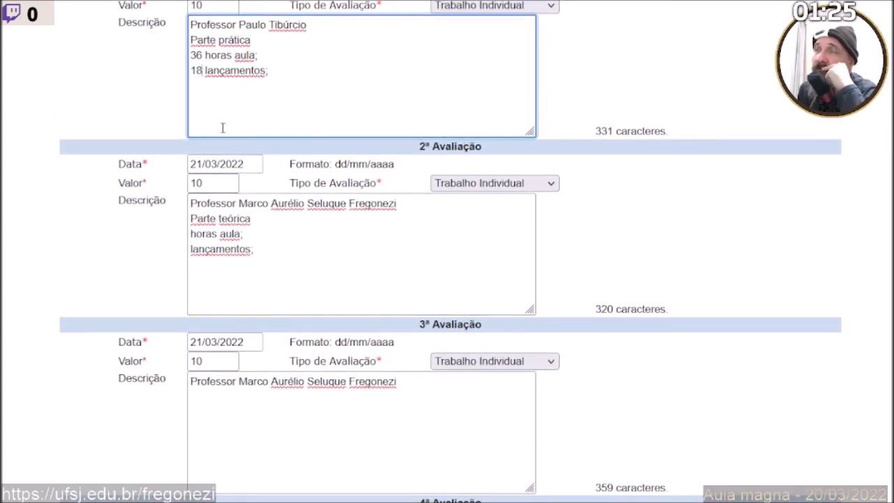
{"action": "left_click_drag", "start_coordinate": [202, 72], "coordinate": [189, 71]}
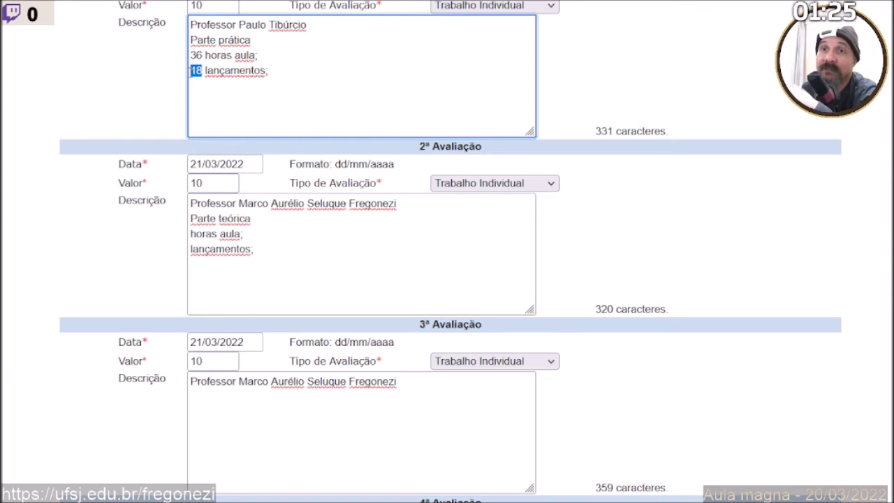
Fill in 6 horas aula and 3 lançamentos in the second description.
{"action": "left_click", "coordinate": [190, 246]}
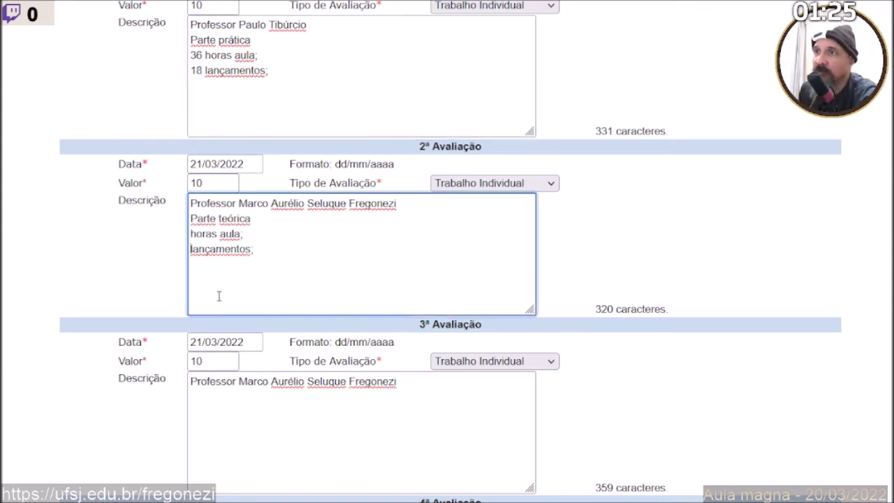
{"action": "type", "text": "3"}
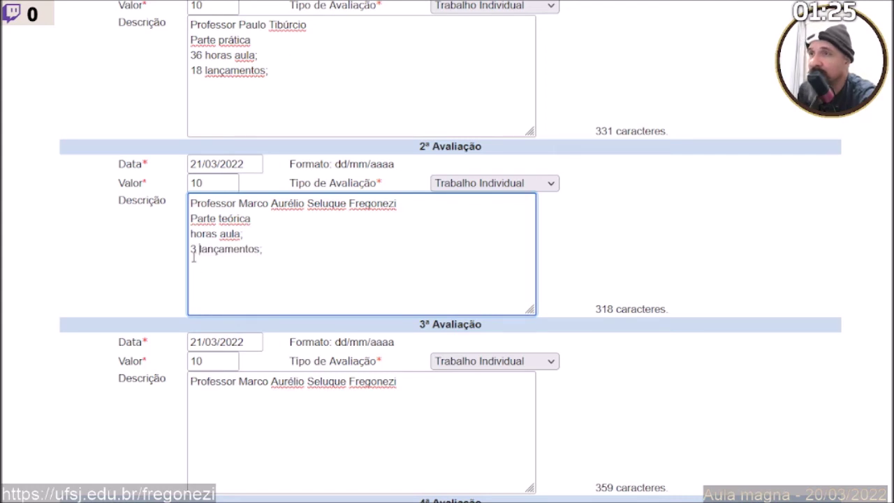
{"action": "left_click", "coordinate": [191, 234]}
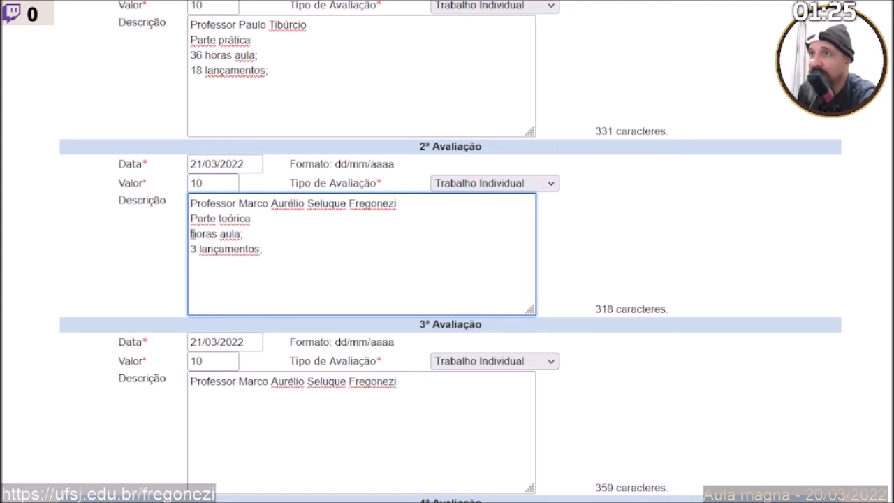
{"action": "type", "text": "6"}
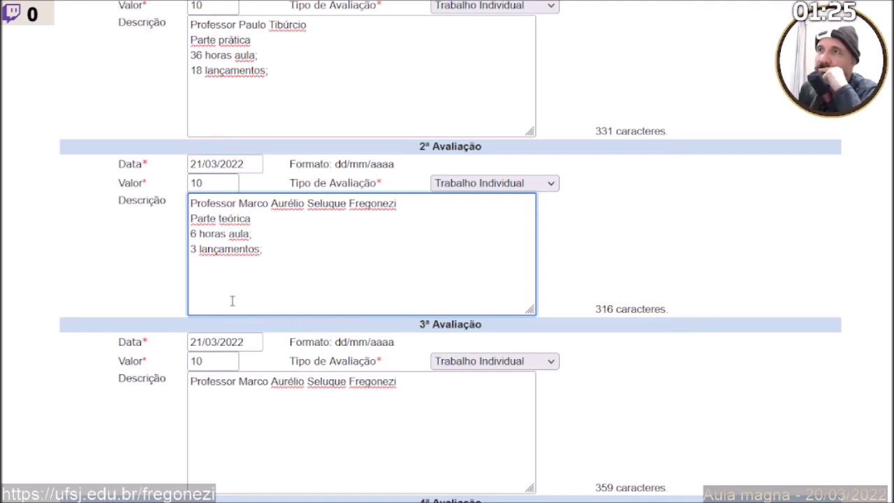
{"action": "double_click", "coordinate": [192, 235]}
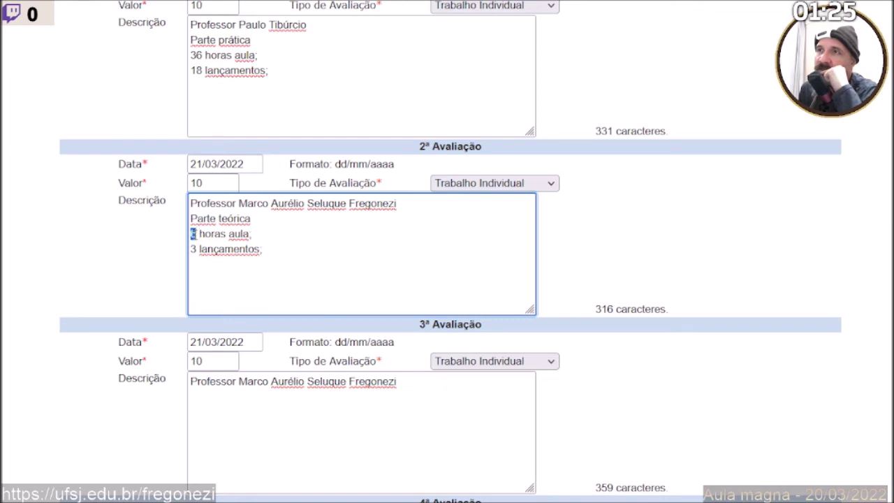
{"action": "left_click", "coordinate": [192, 55]}
{"action": "left_click_drag", "start_coordinate": [190, 56], "coordinate": [203, 55]}
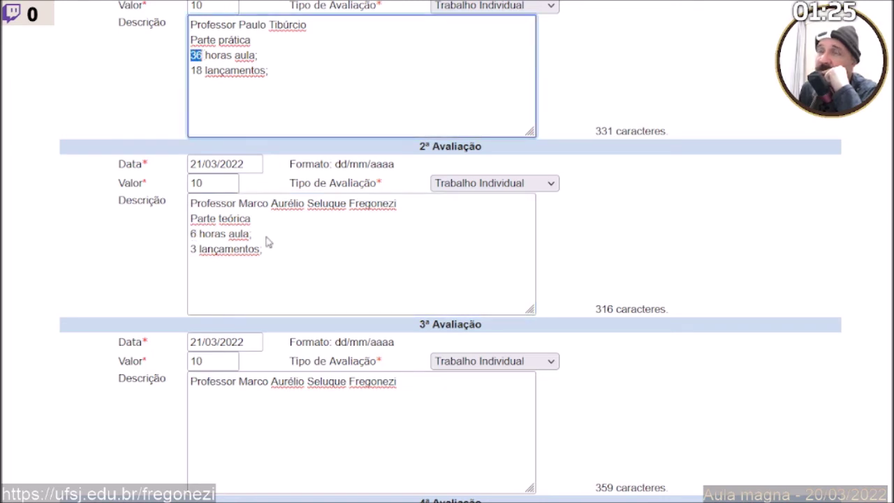
{"action": "left_click", "coordinate": [266, 262]}
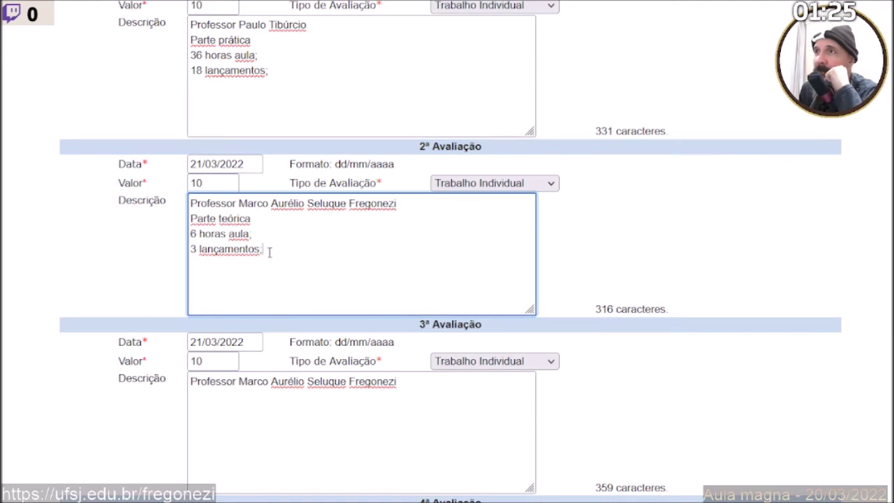